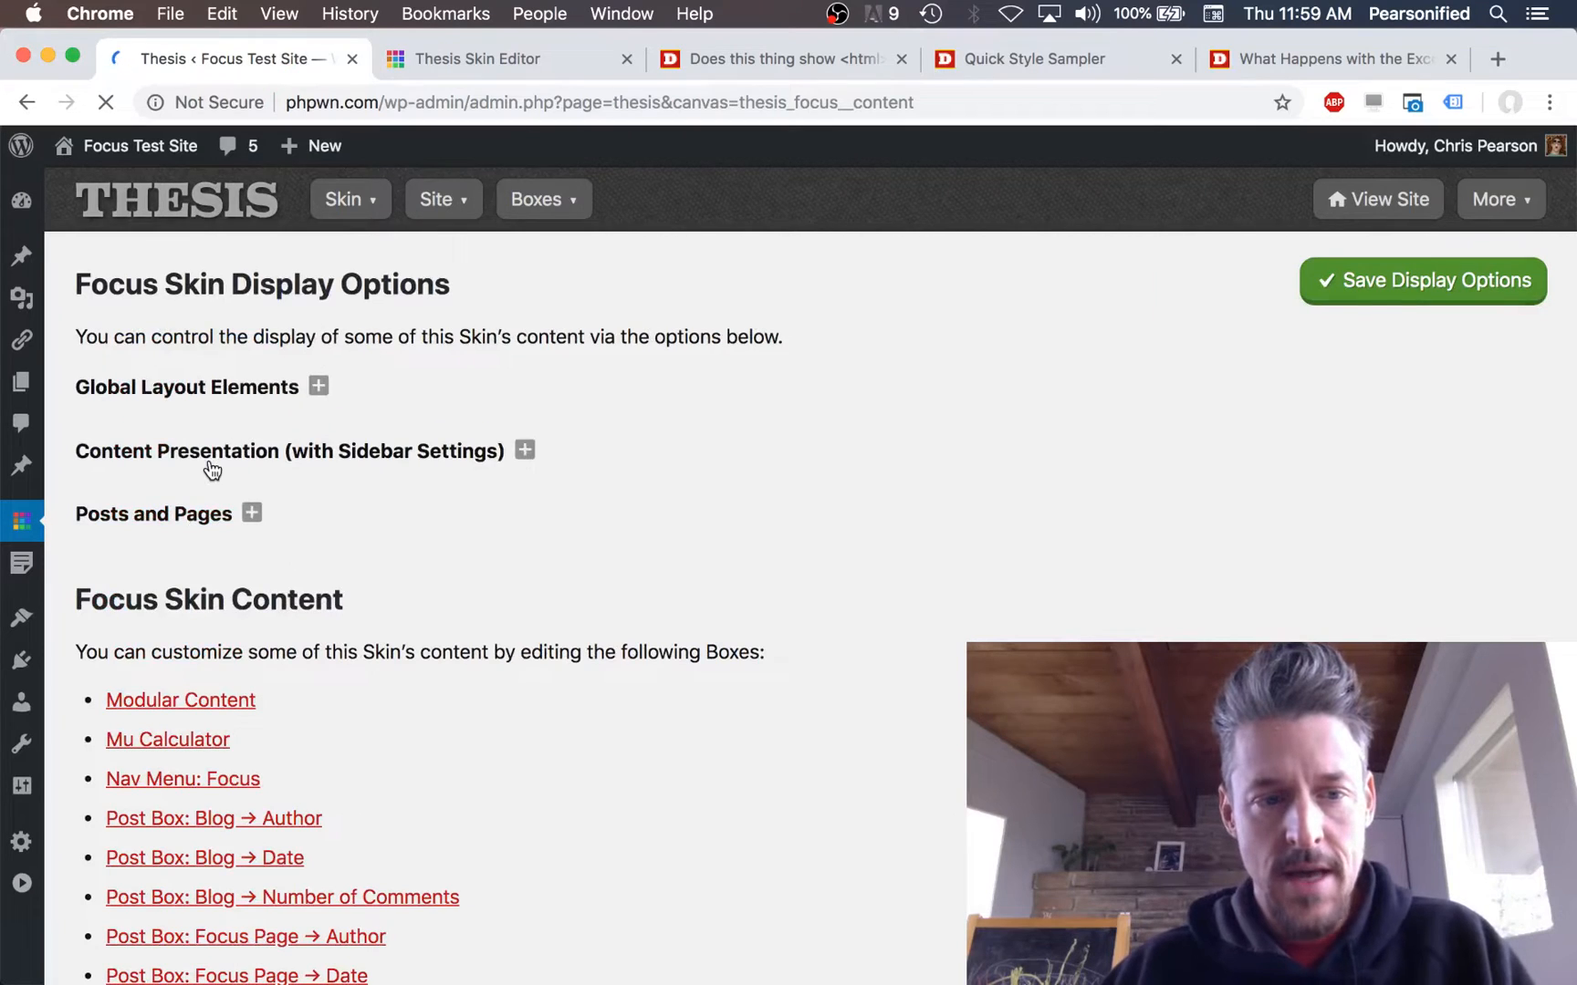
Step: Expand the Blog and Archives options under Posts and Pages in the Focus Skin display options
scroll(187, 511, down, 2)
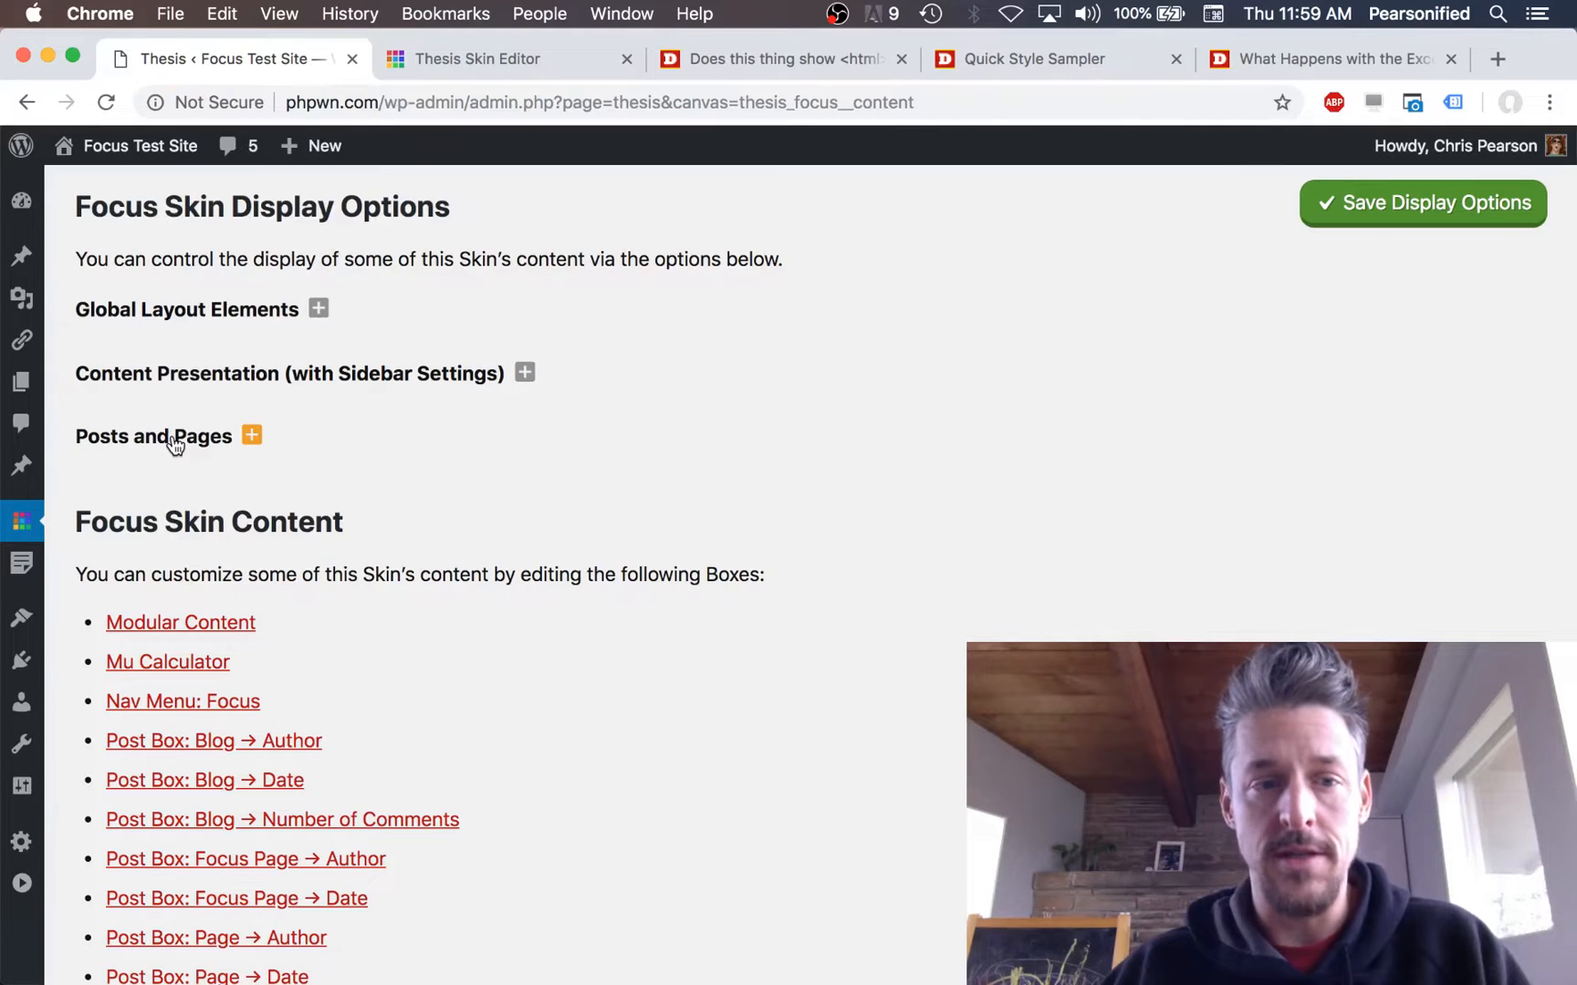
click(175, 445)
scroll(522, 584, down, 2)
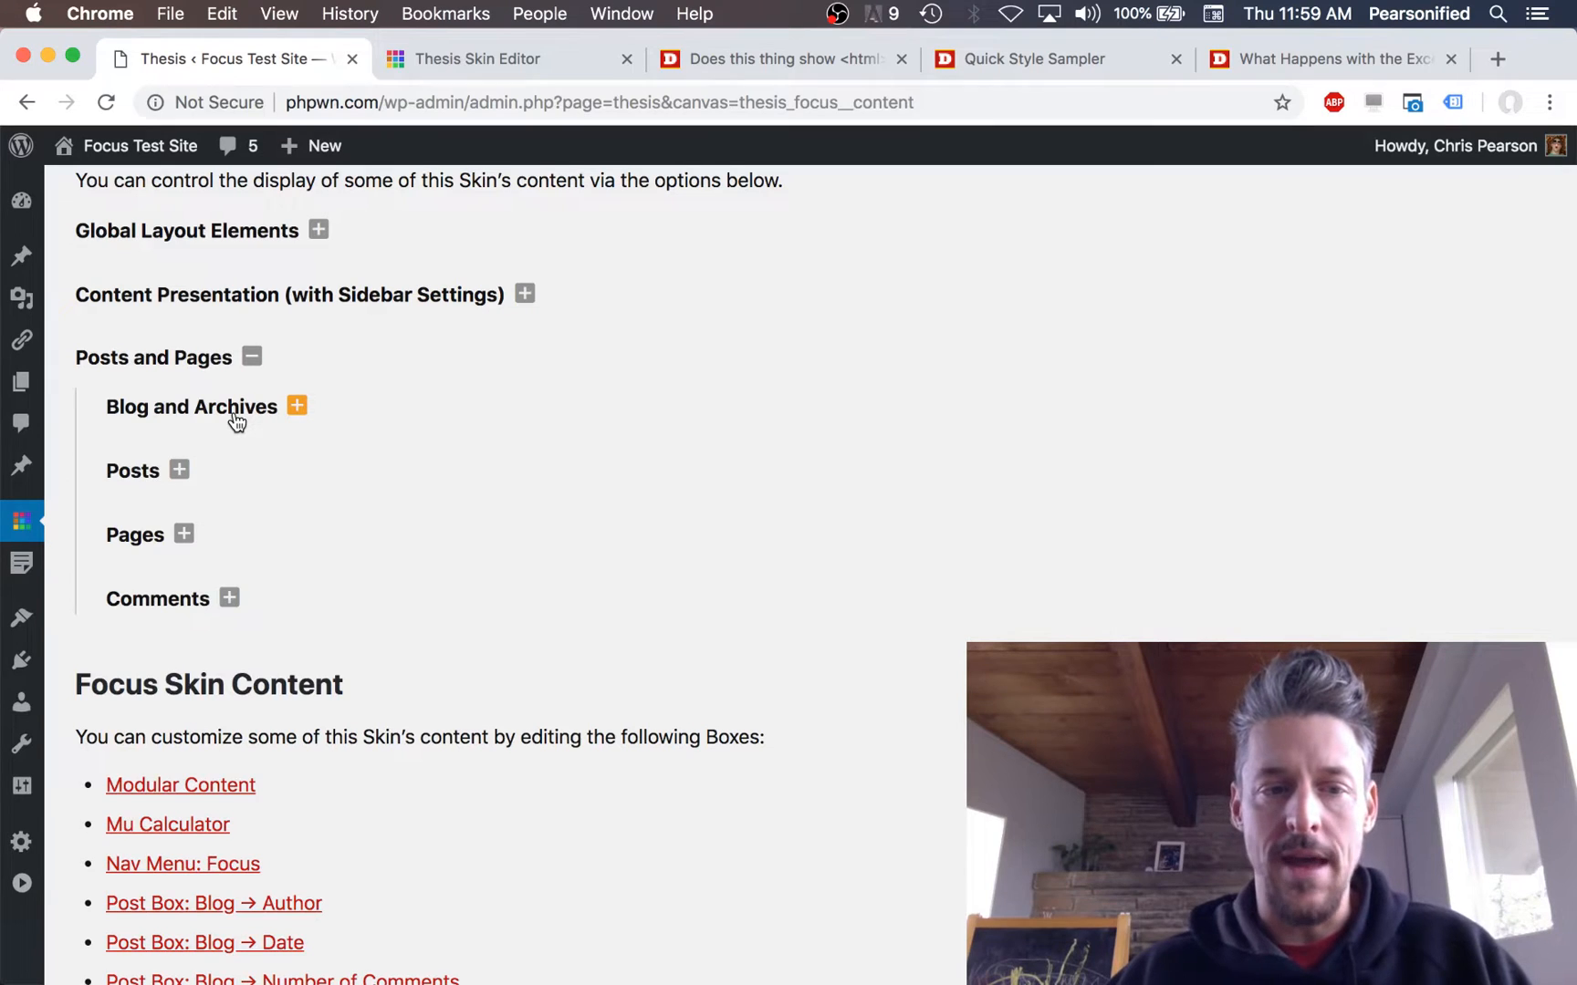
click(233, 413)
Step: Reload the site's blog page and review its layout from the site header down to the Older Posts link
click(817, 63)
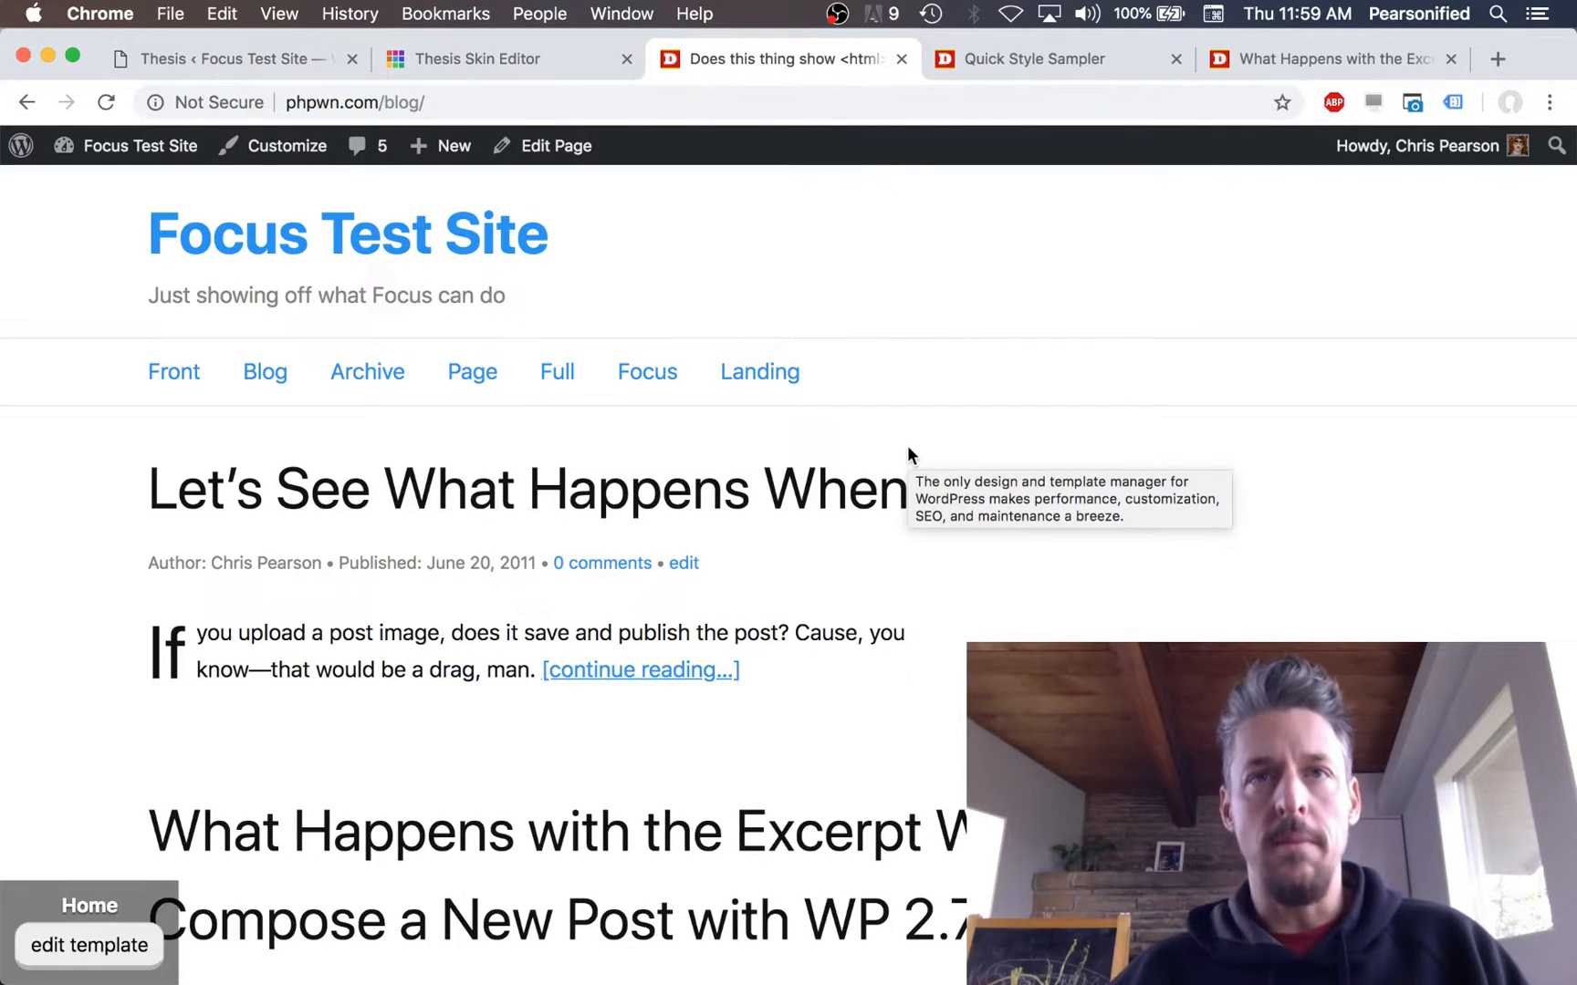
click(105, 102)
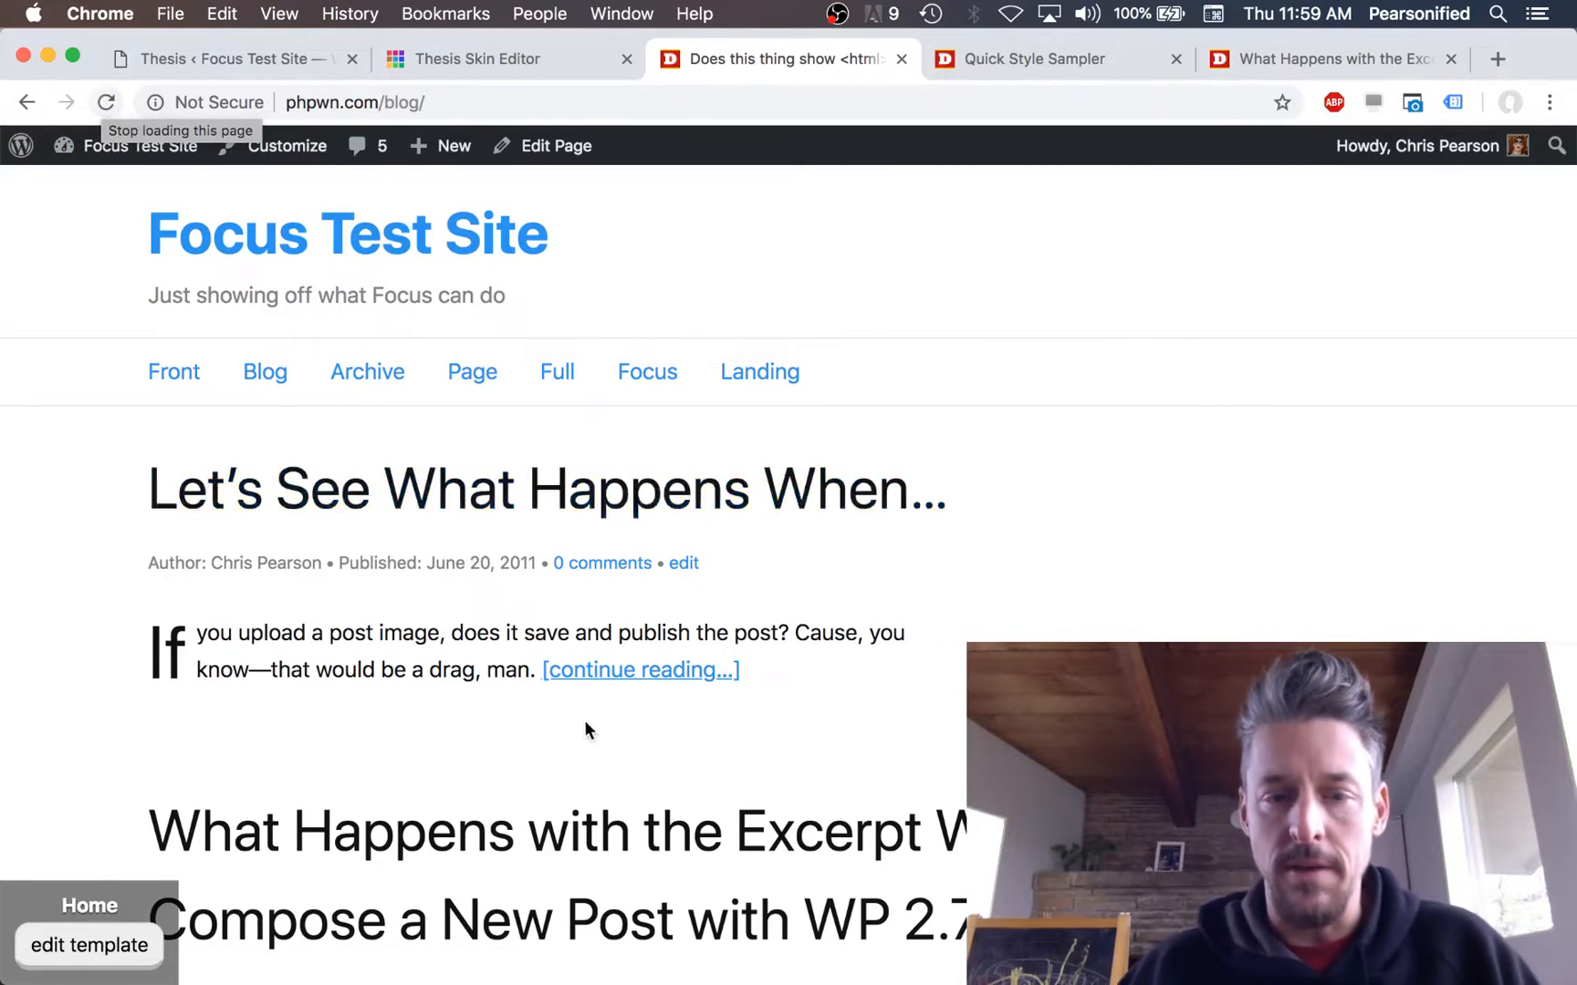
scroll(586, 726, down, 3)
scroll(634, 897, down, 10)
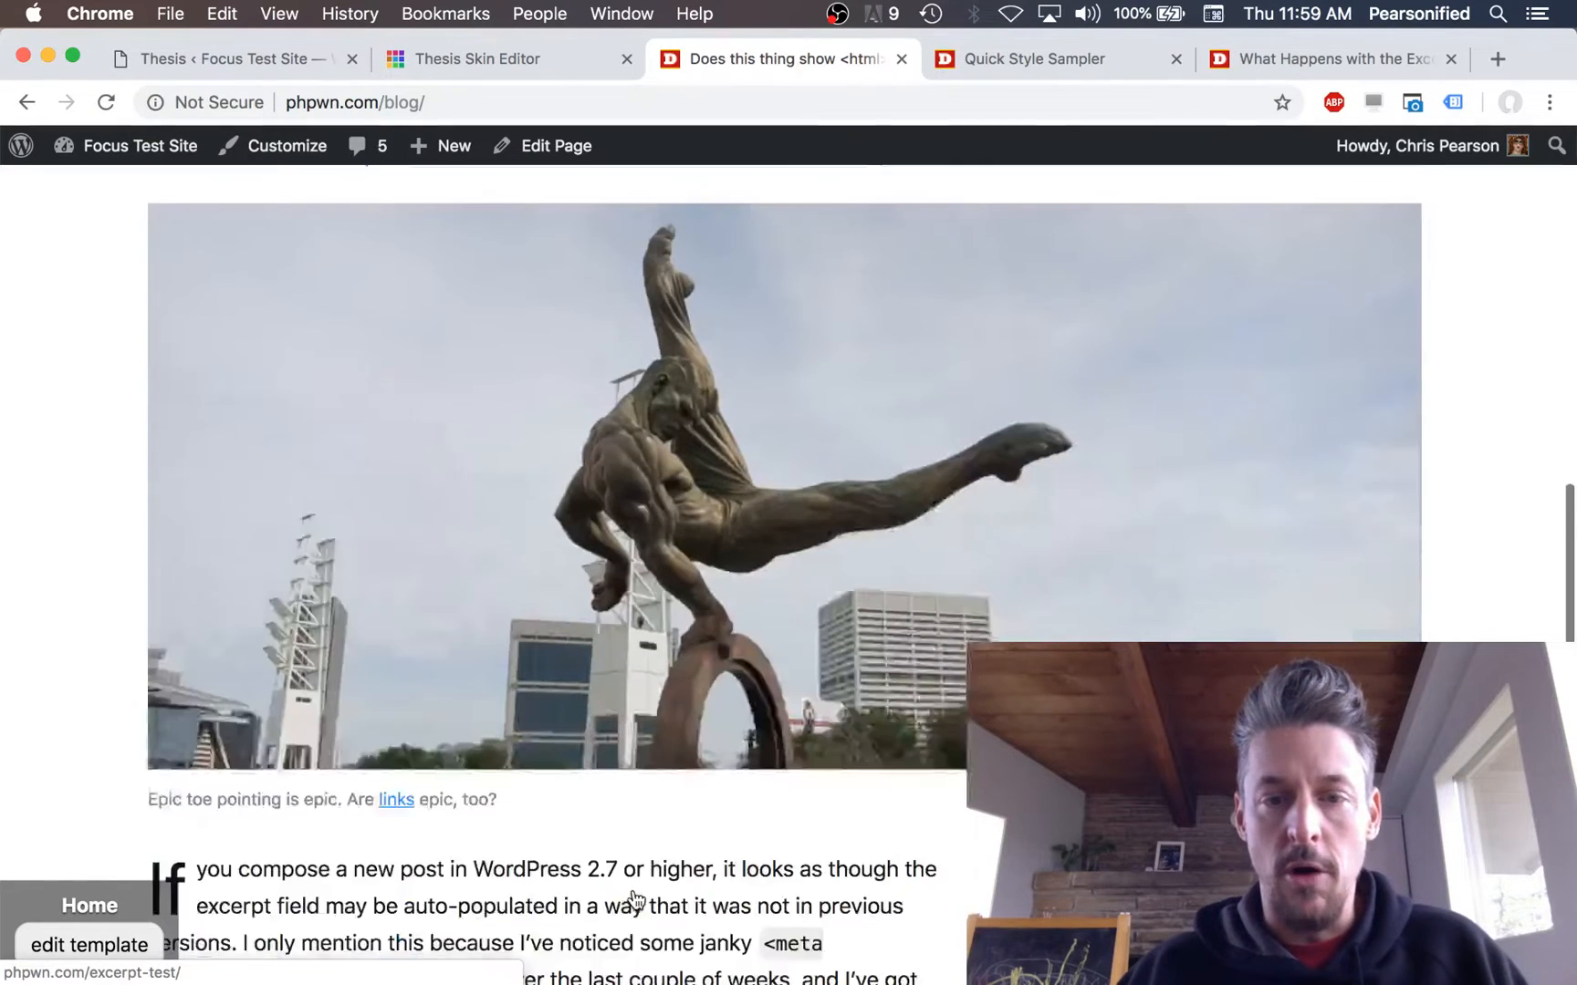
scroll(646, 652, down, 3)
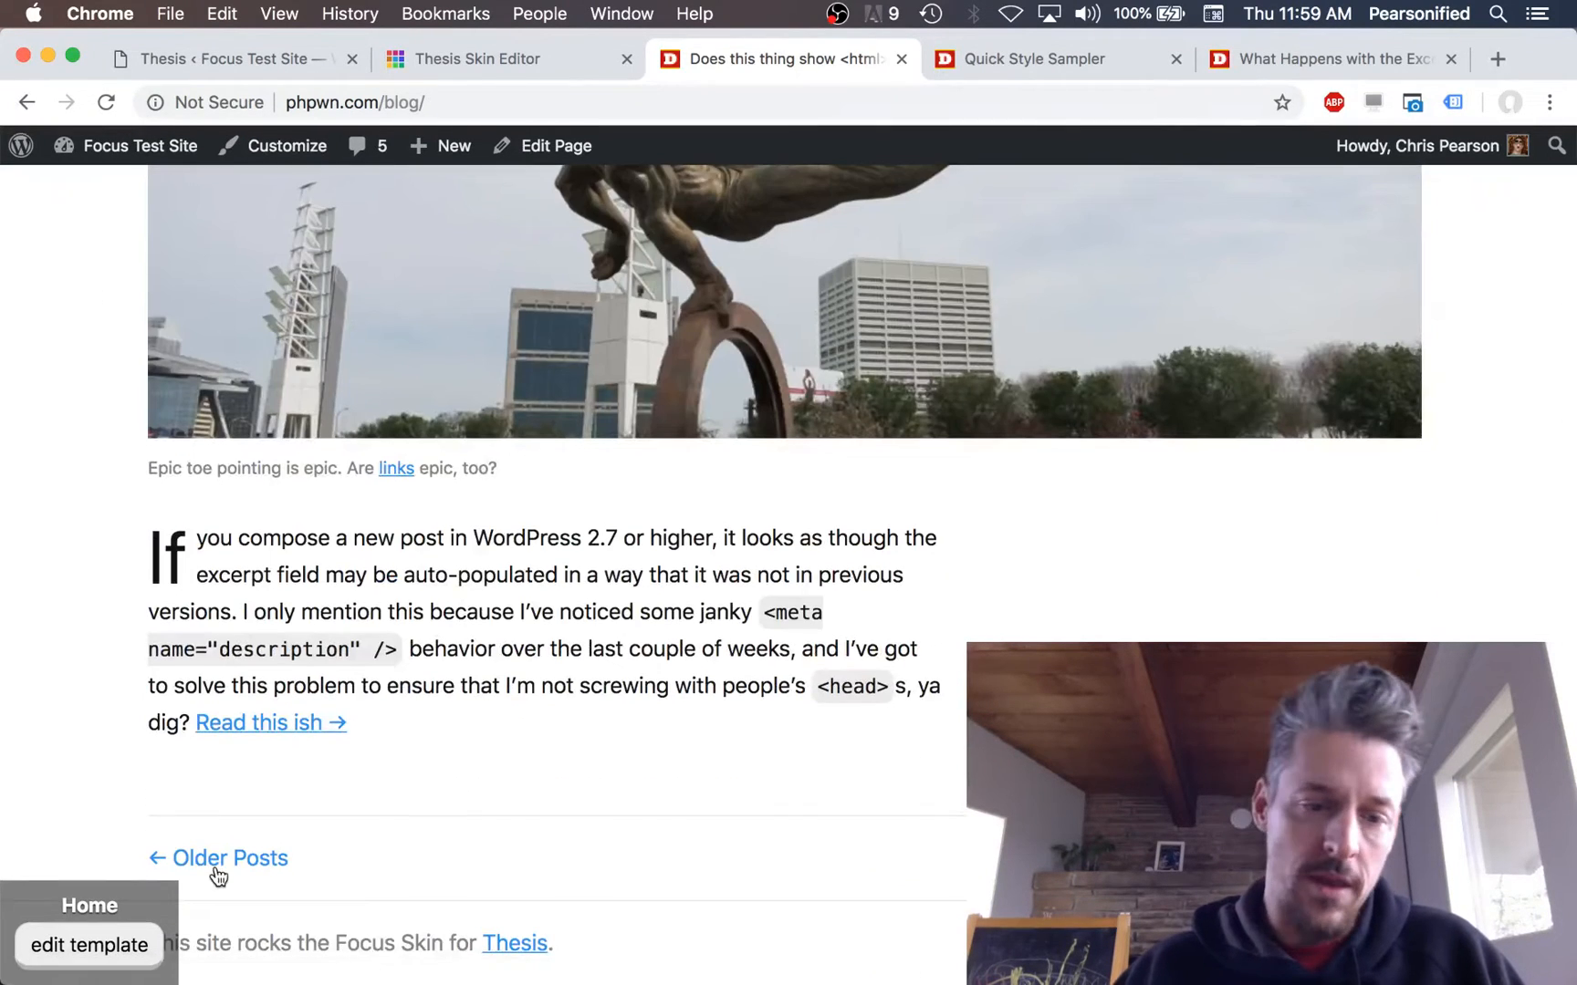
scroll(712, 768, up, 15)
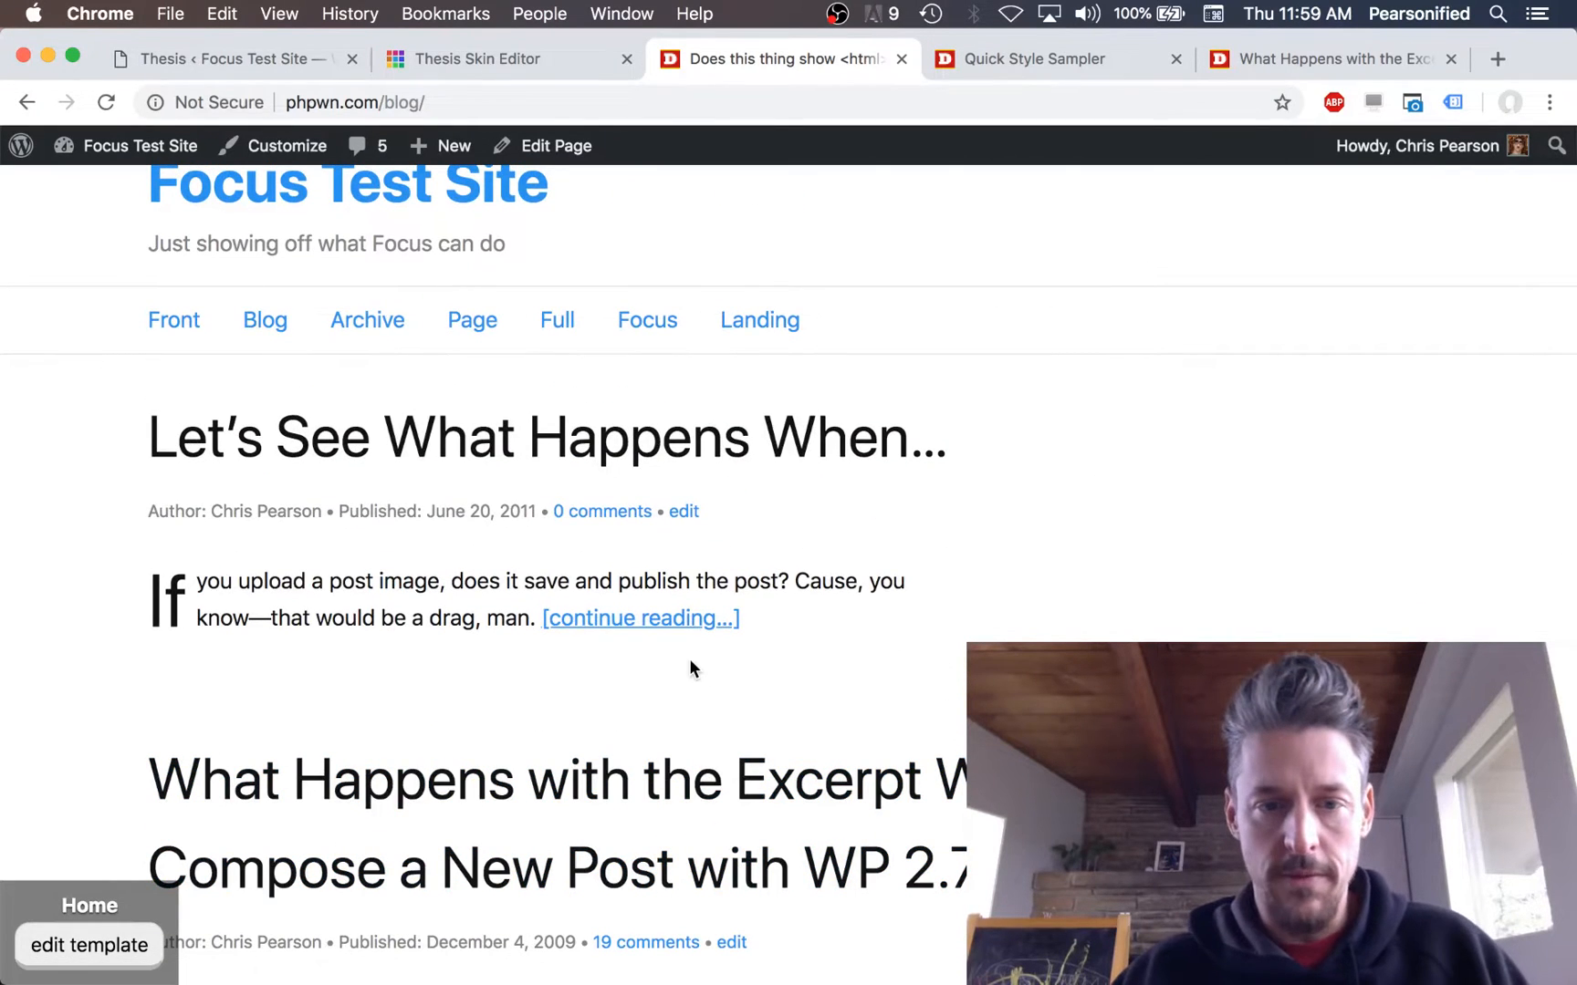
scroll(440, 636, up, 1)
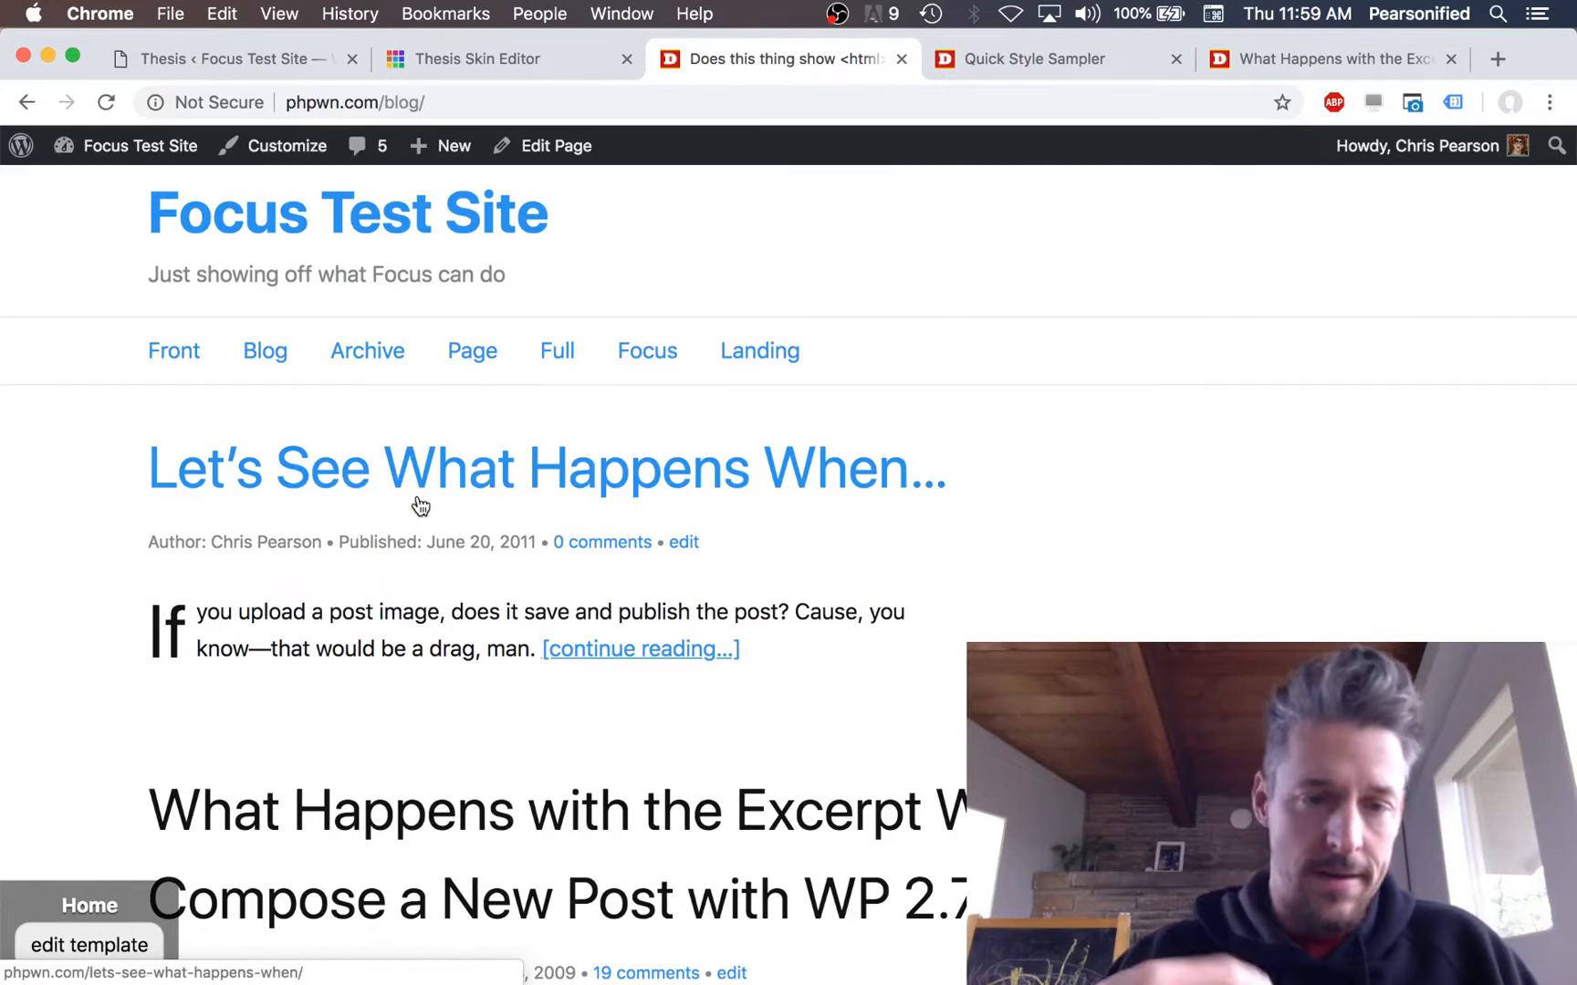
scroll(418, 509, down, 3)
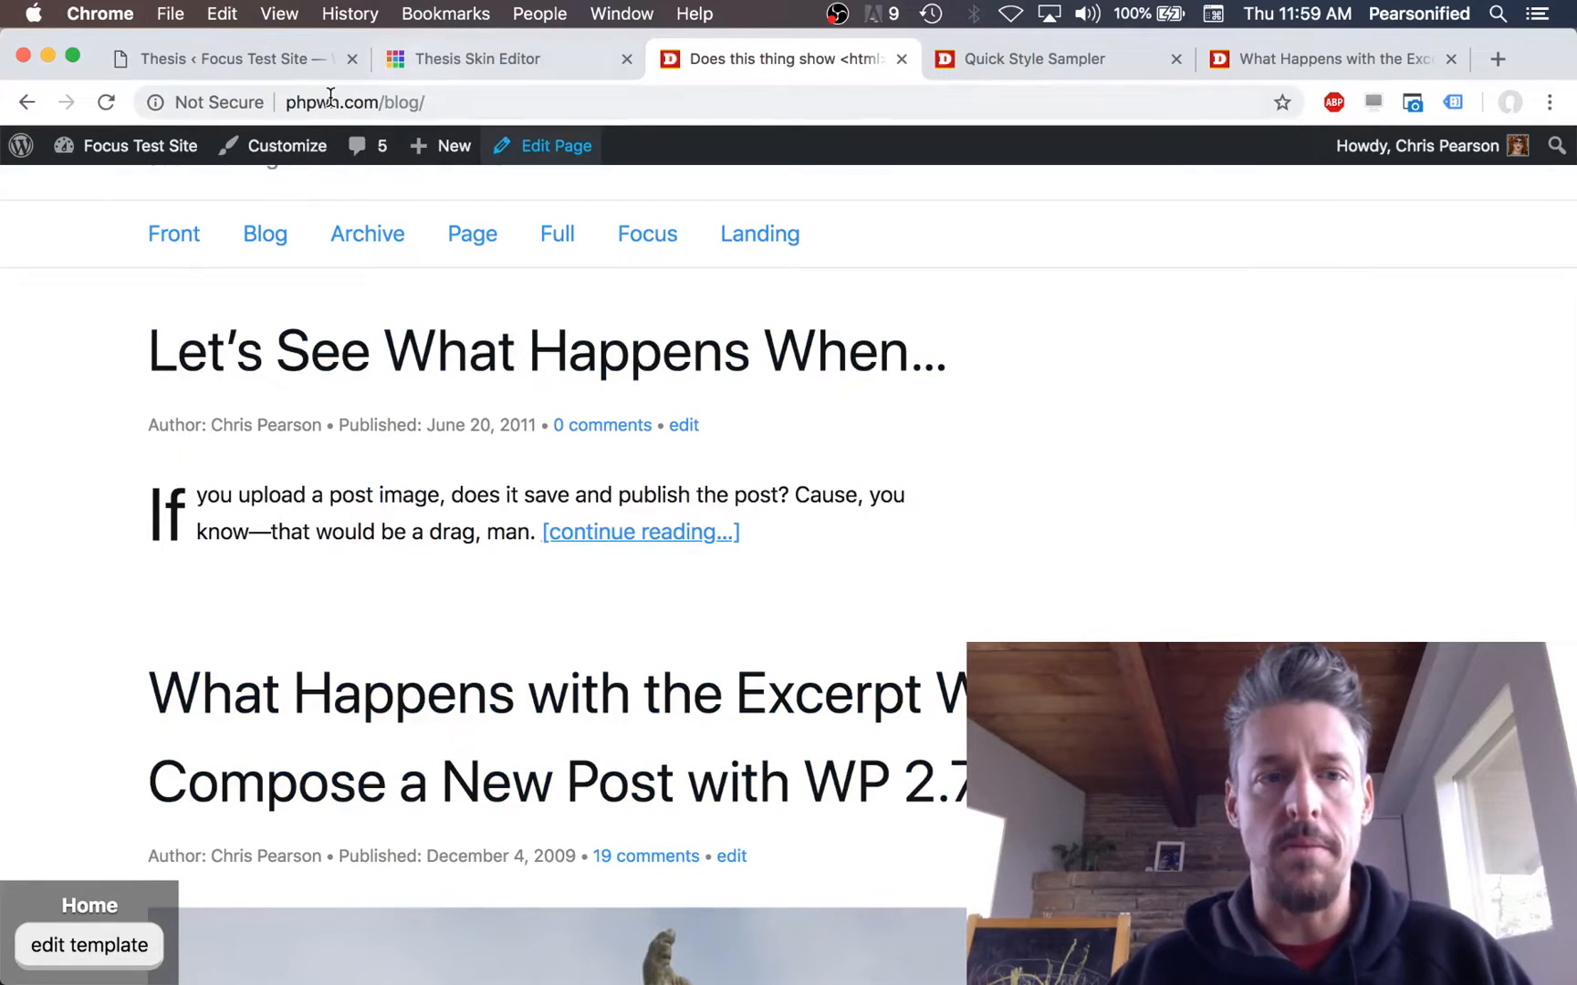
Step: Enable Text Box Before Posts under Blog Page Extras and save the display options
click(263, 58)
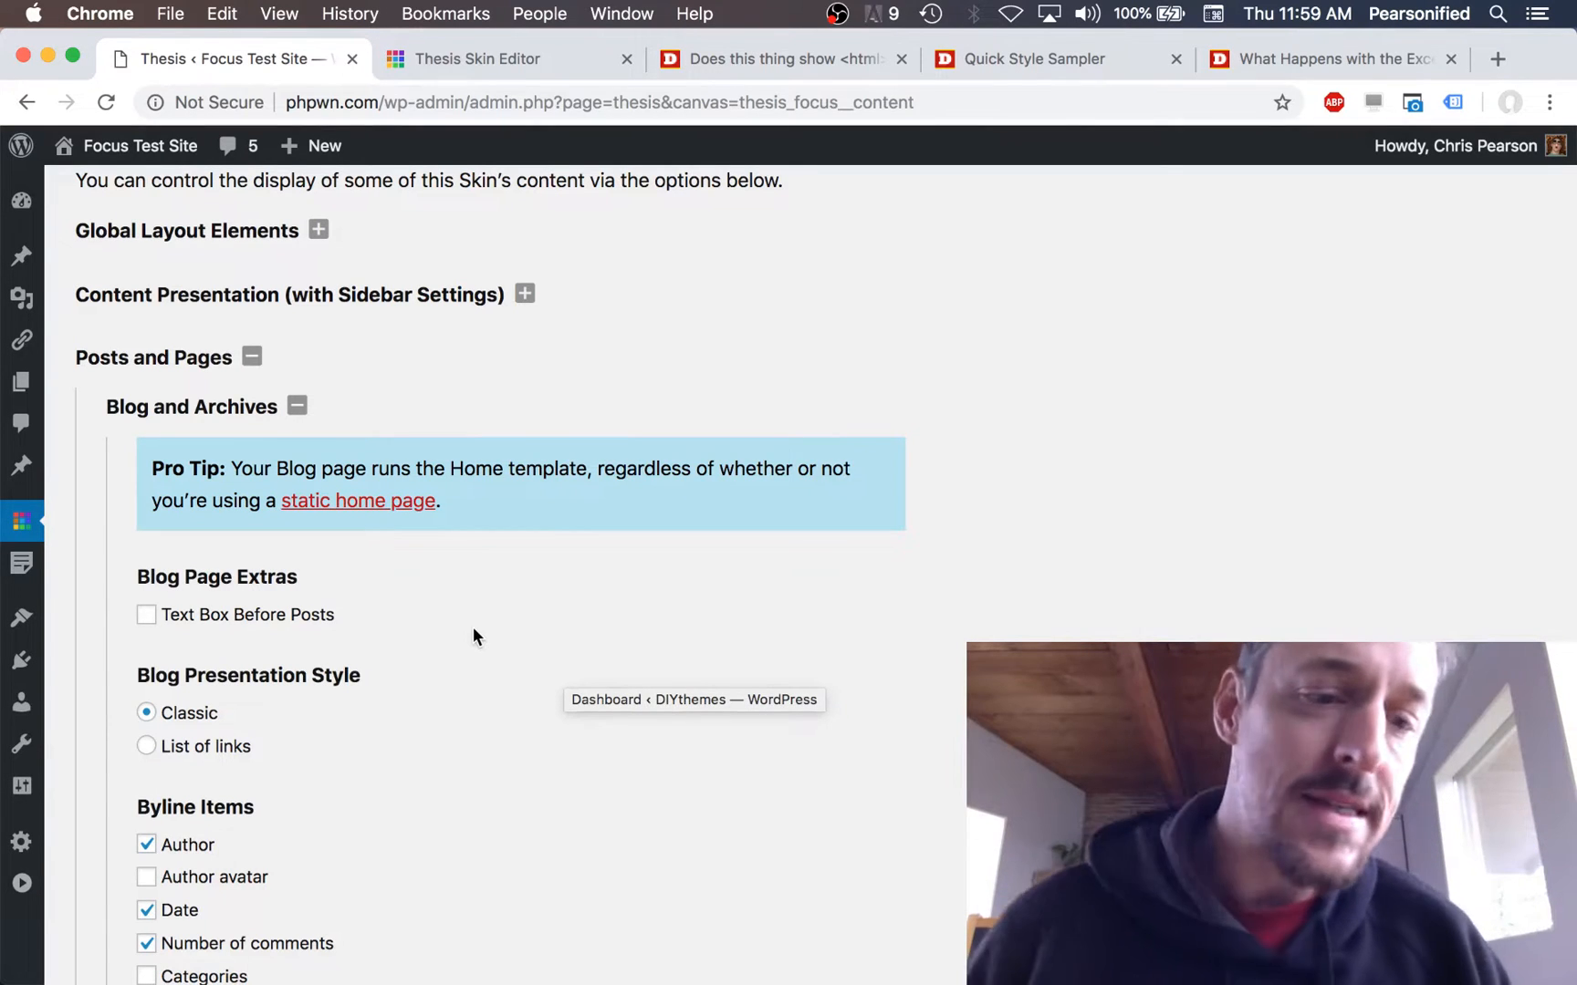
scroll(317, 603, down, 1)
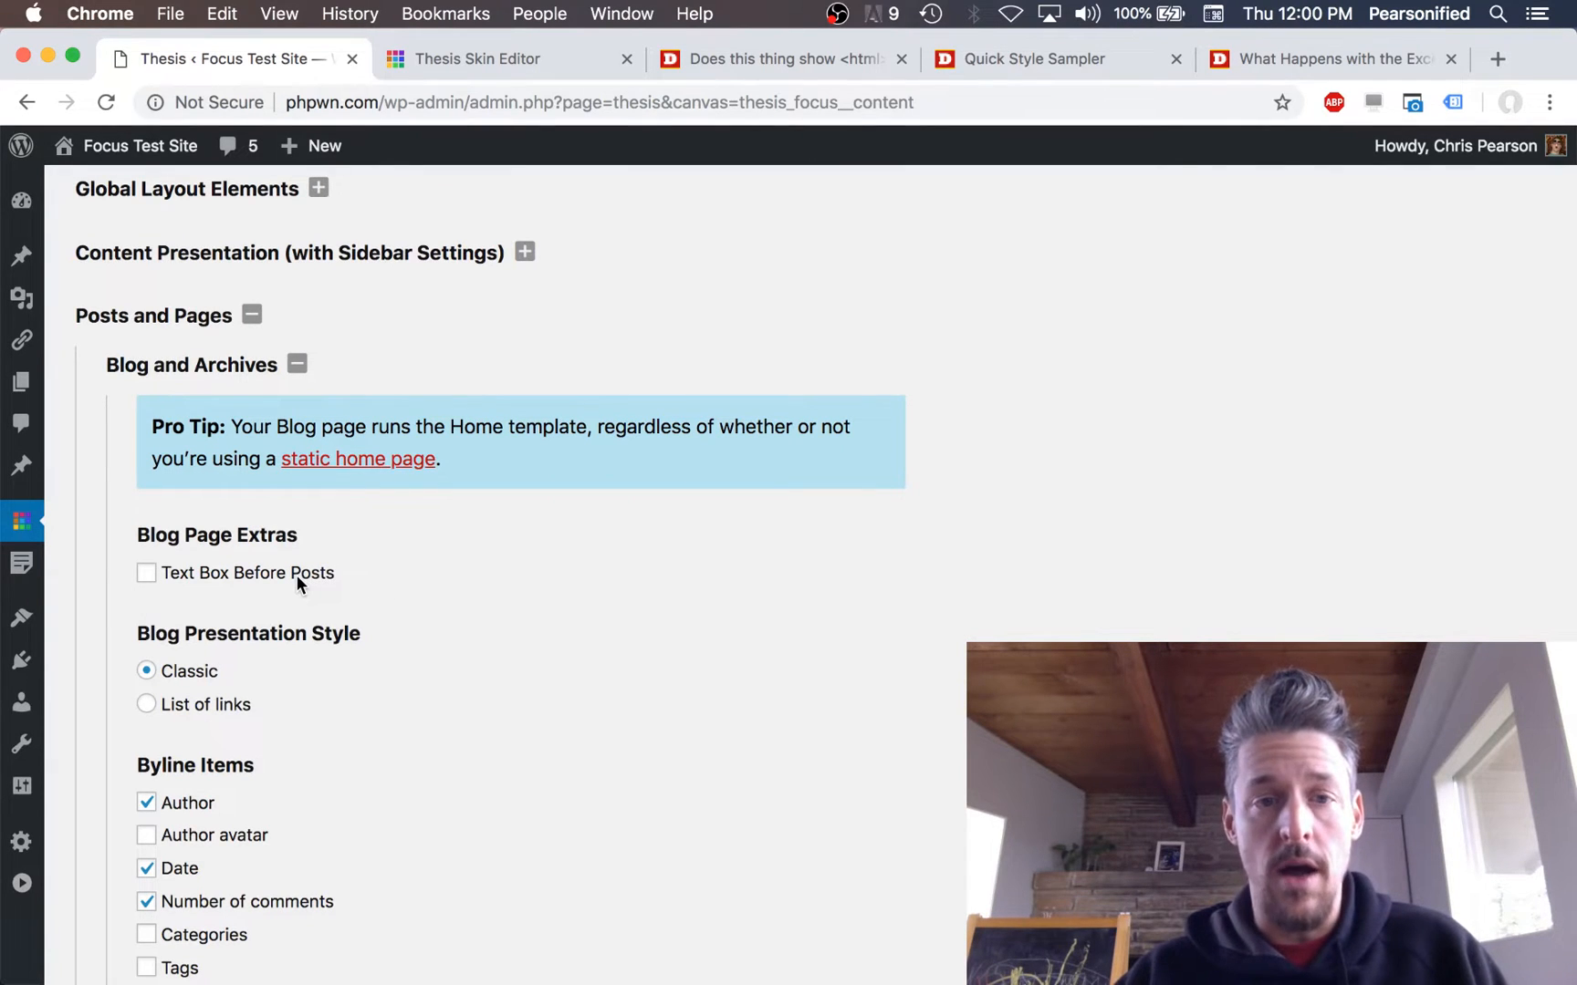
click(768, 66)
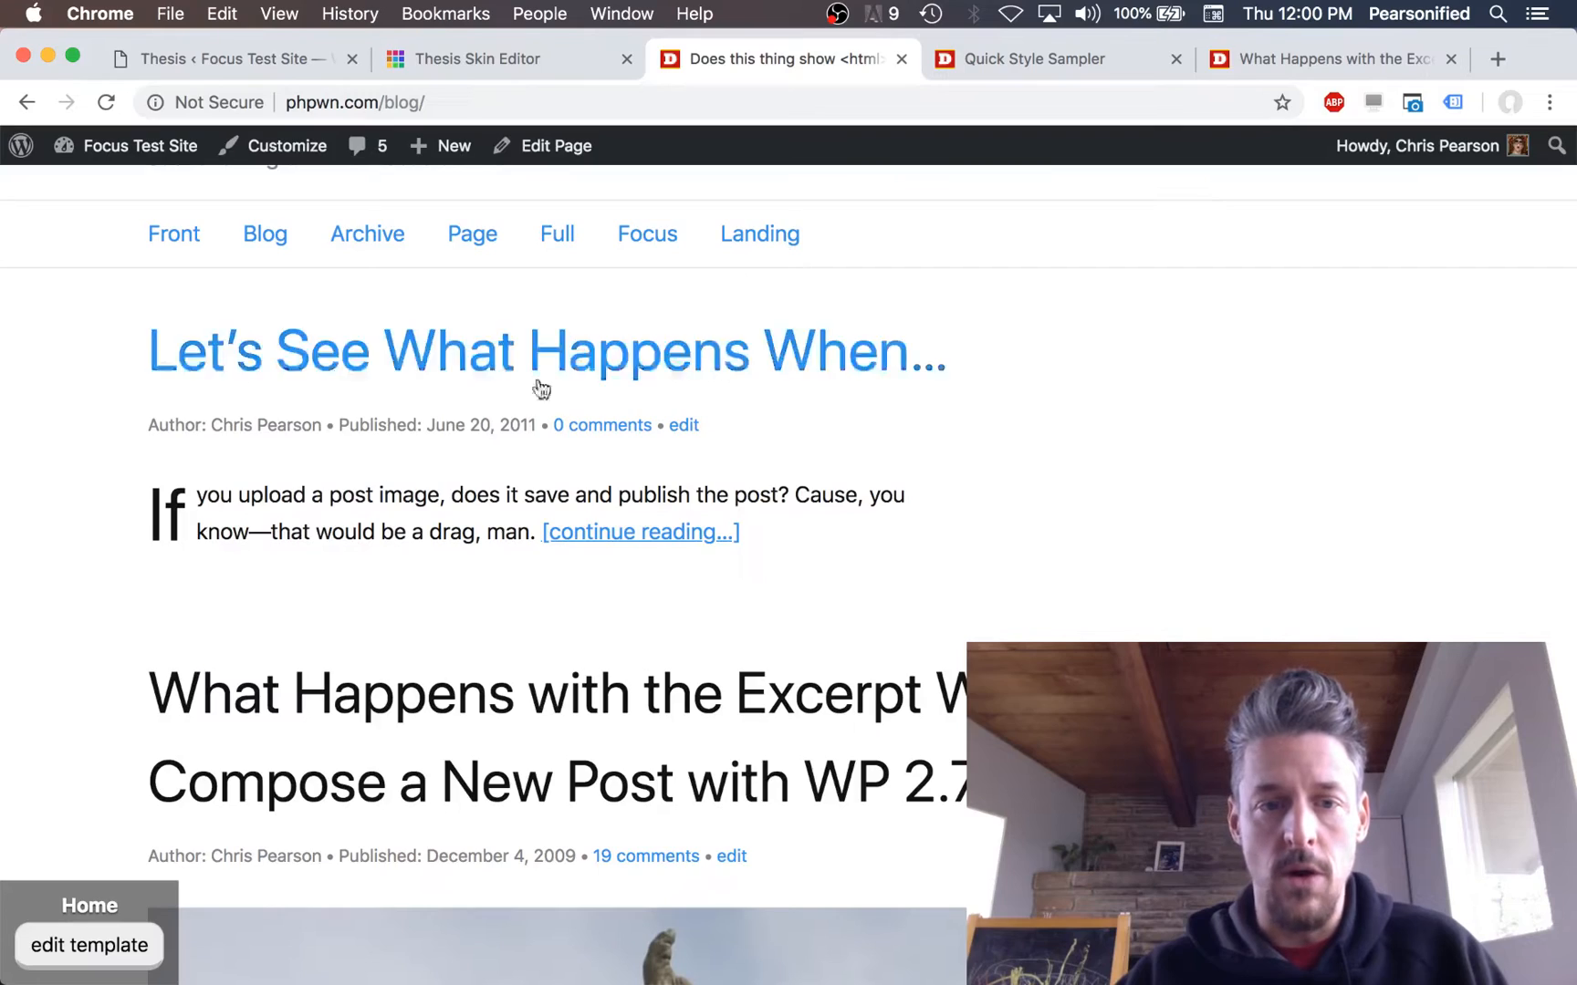
click(282, 58)
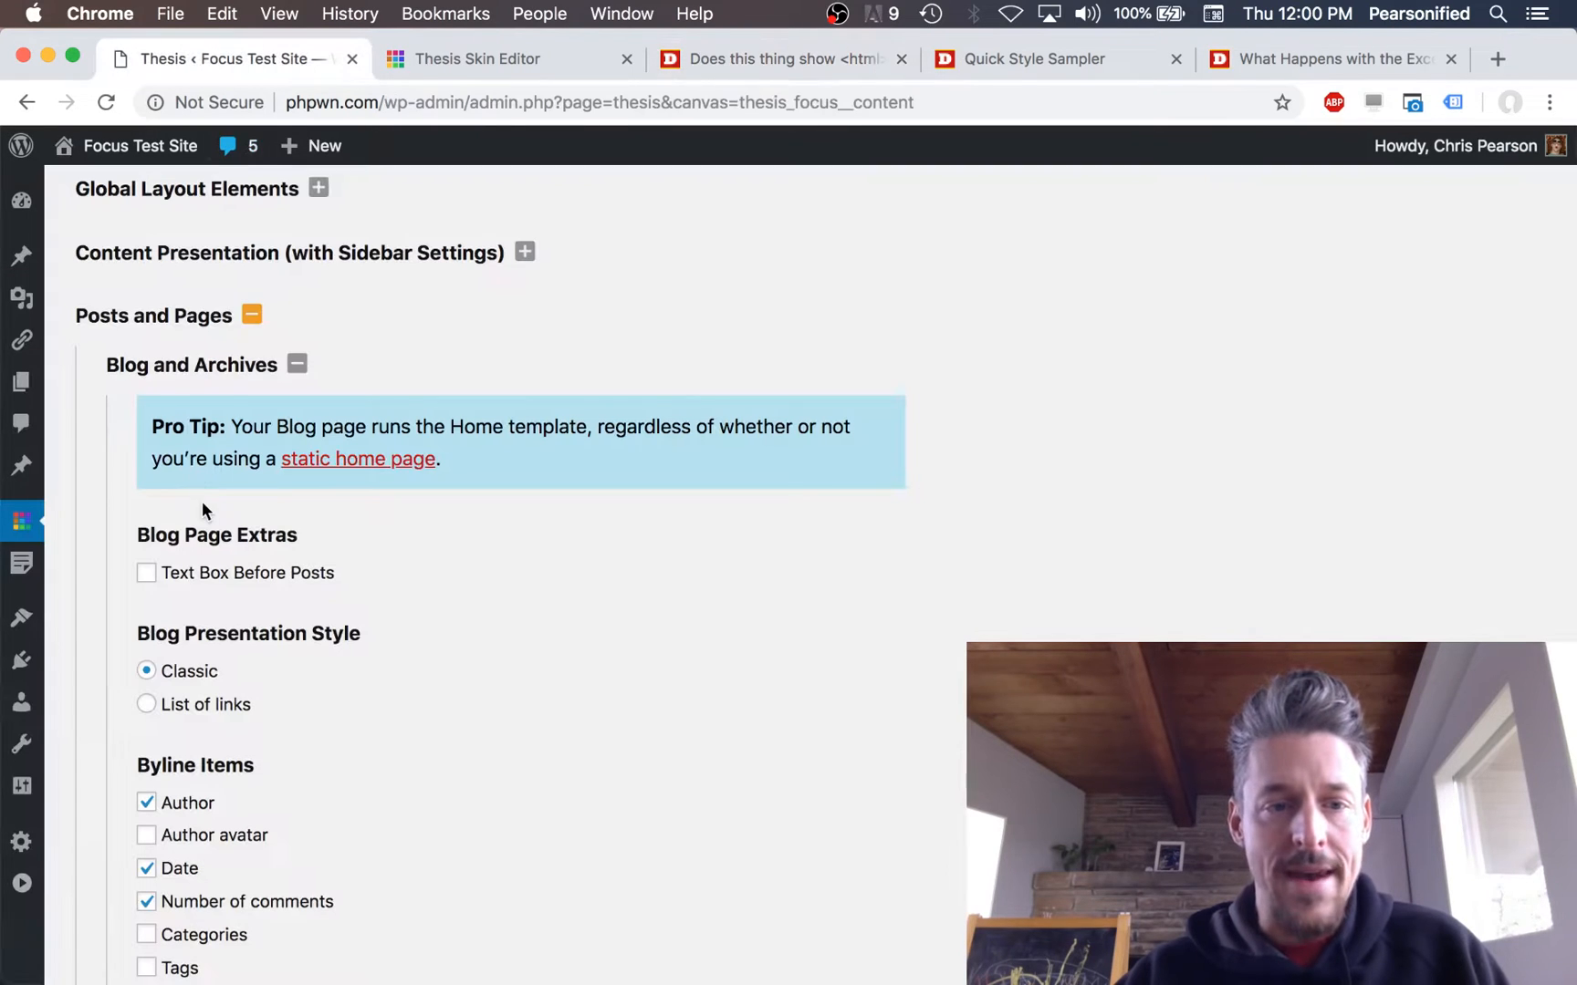
click(204, 573)
scroll(1236, 420, up, 5)
click(1367, 292)
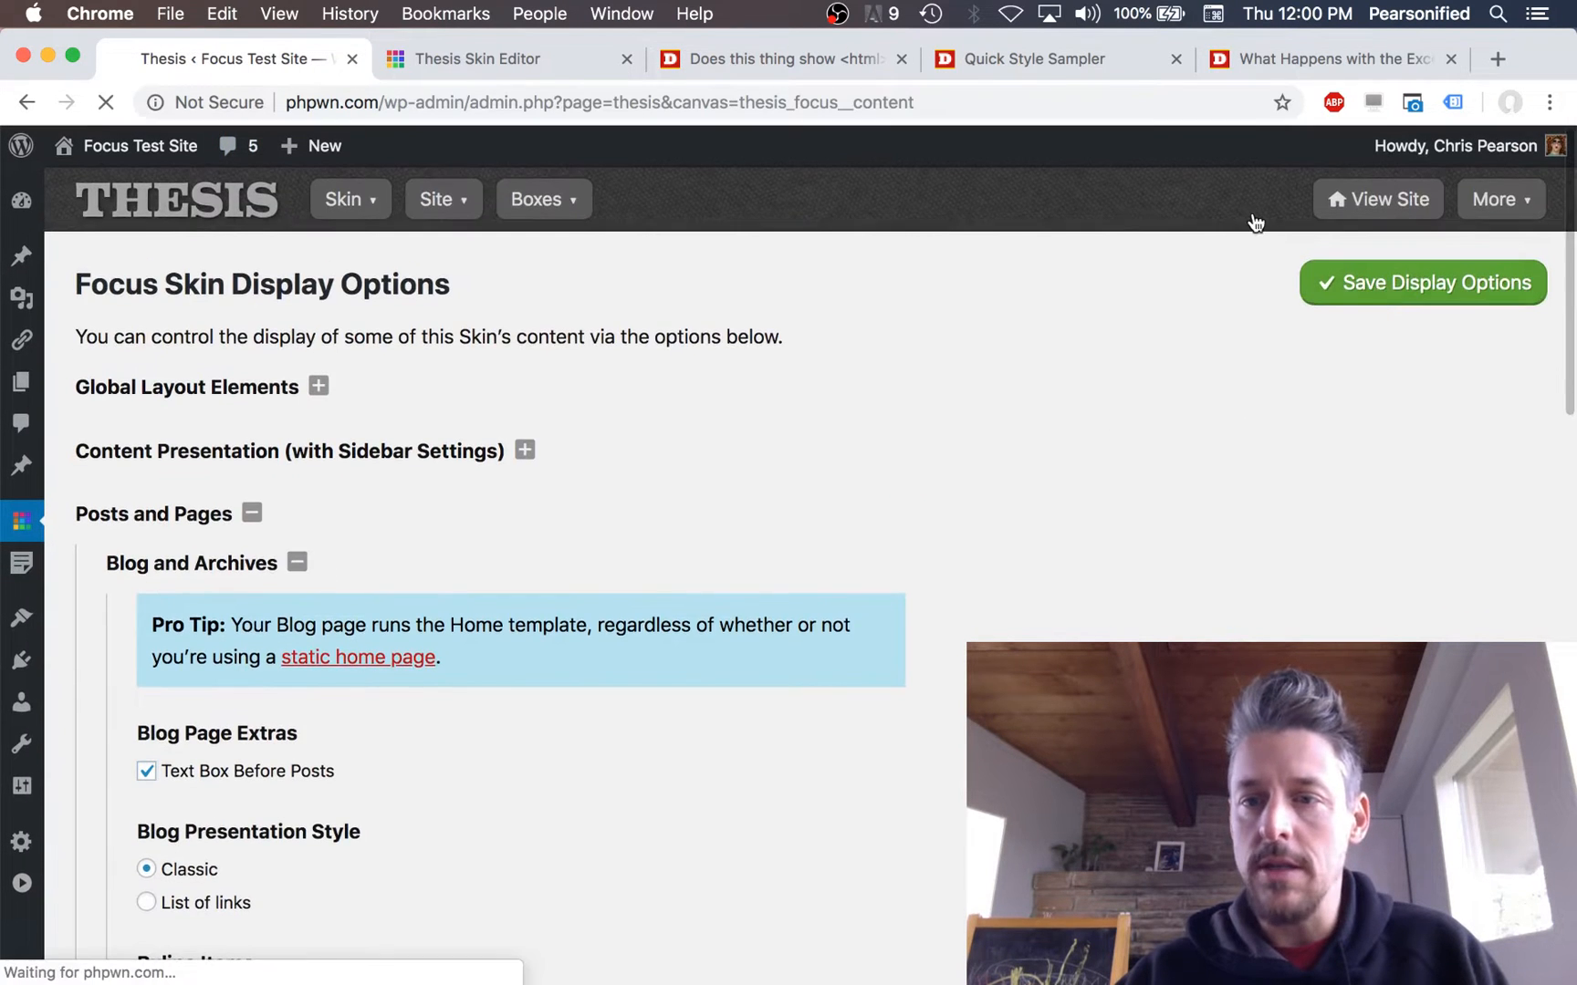
Step: Reload the blog page and check the area between the navigation menu and the first post
click(768, 67)
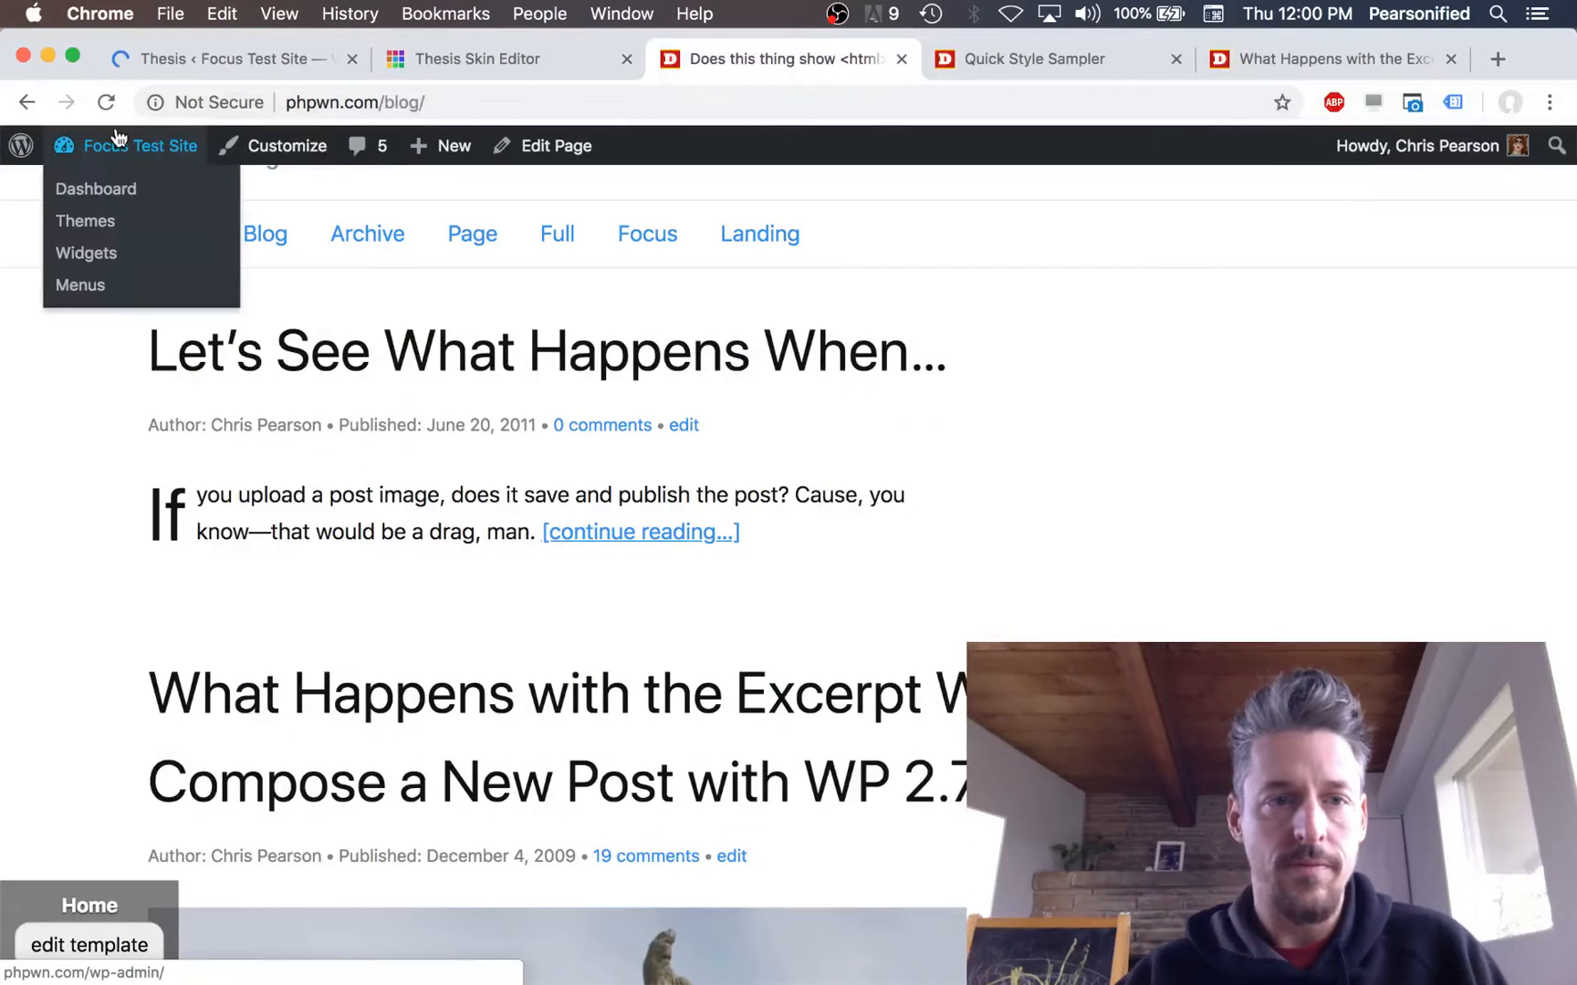
click(106, 103)
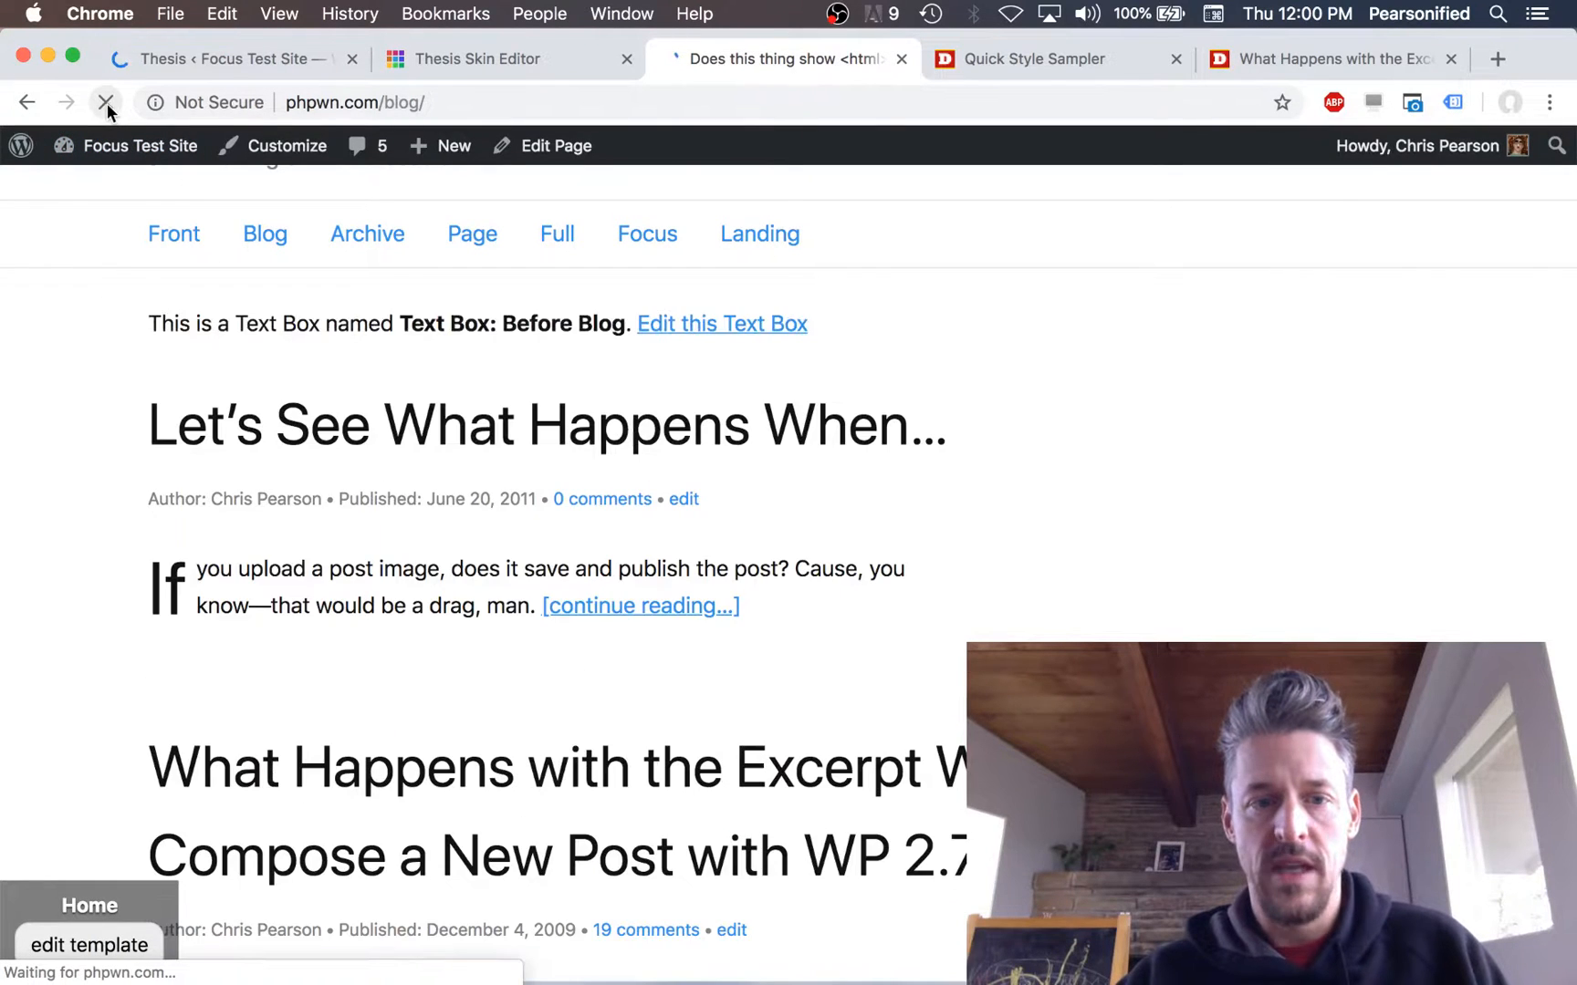
drag(201, 324, 511, 324)
click(517, 320)
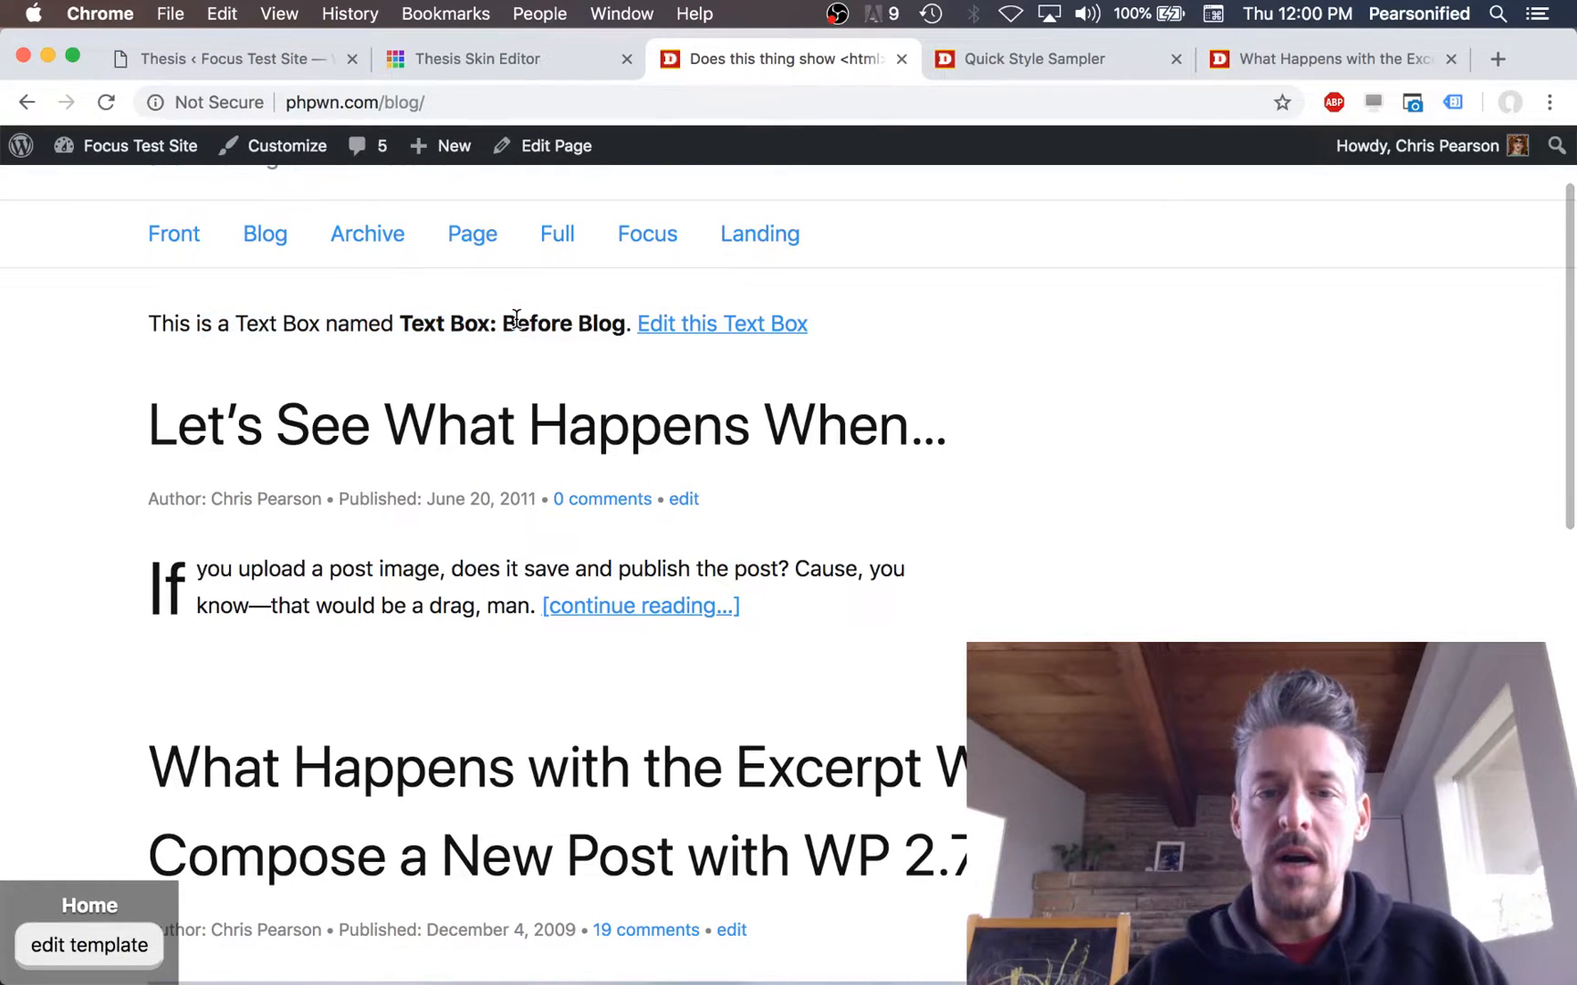
scroll(516, 319, up, 3)
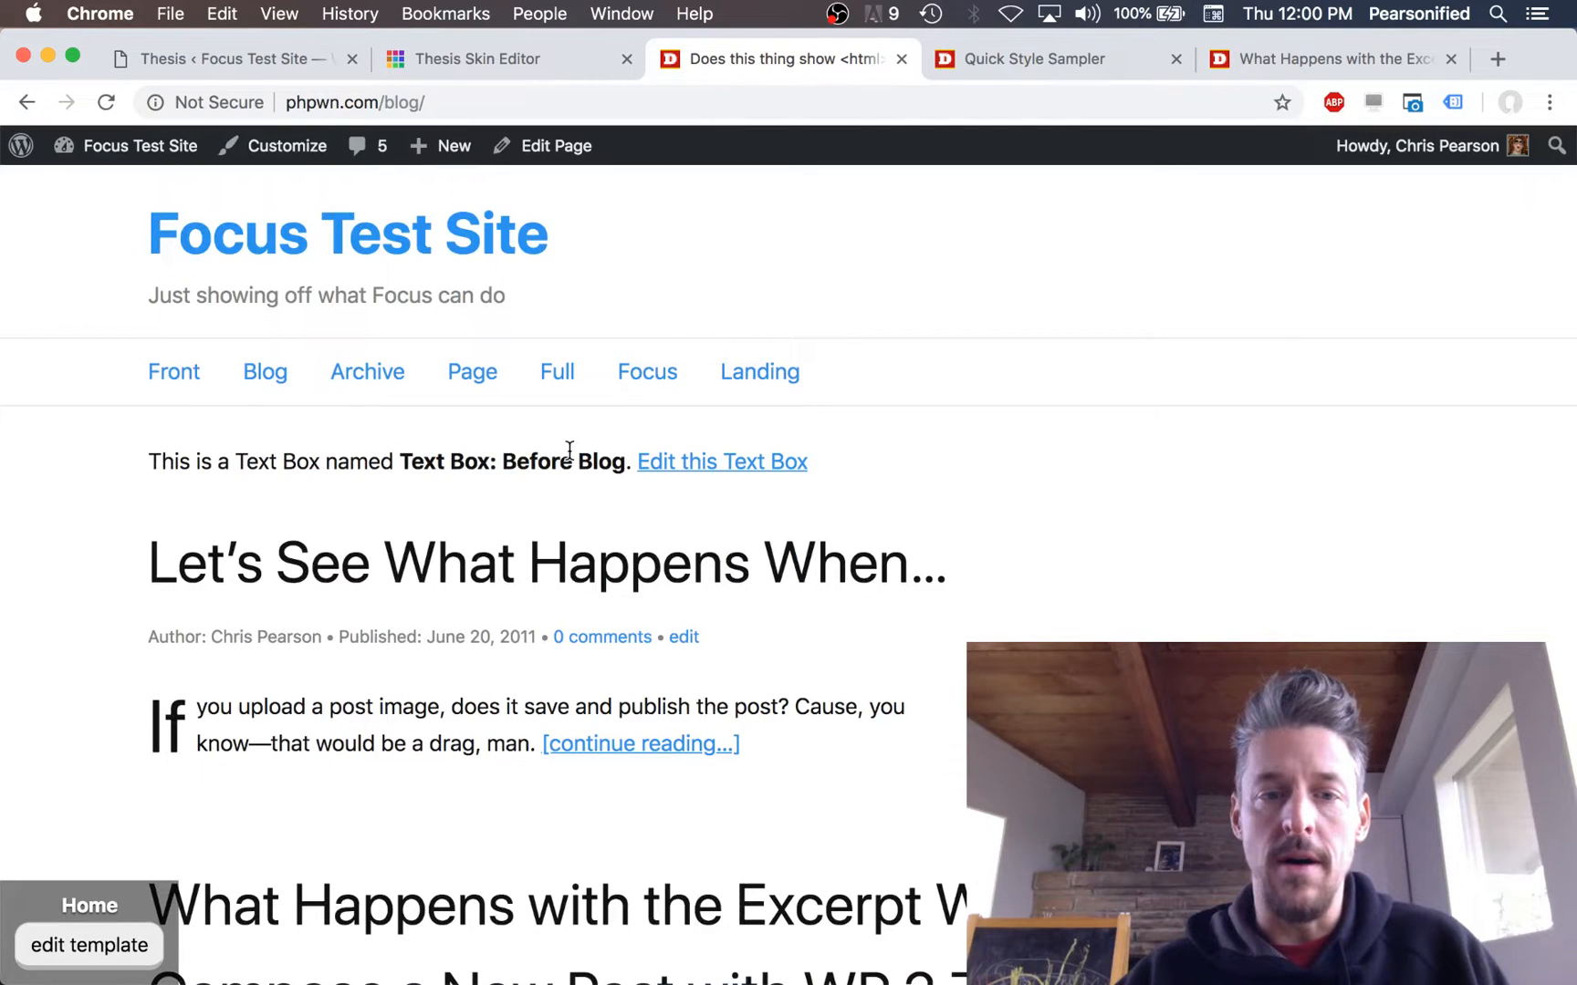
Step: Open Text Box: Before Blog for editing from the Focus Skin Content list
click(251, 62)
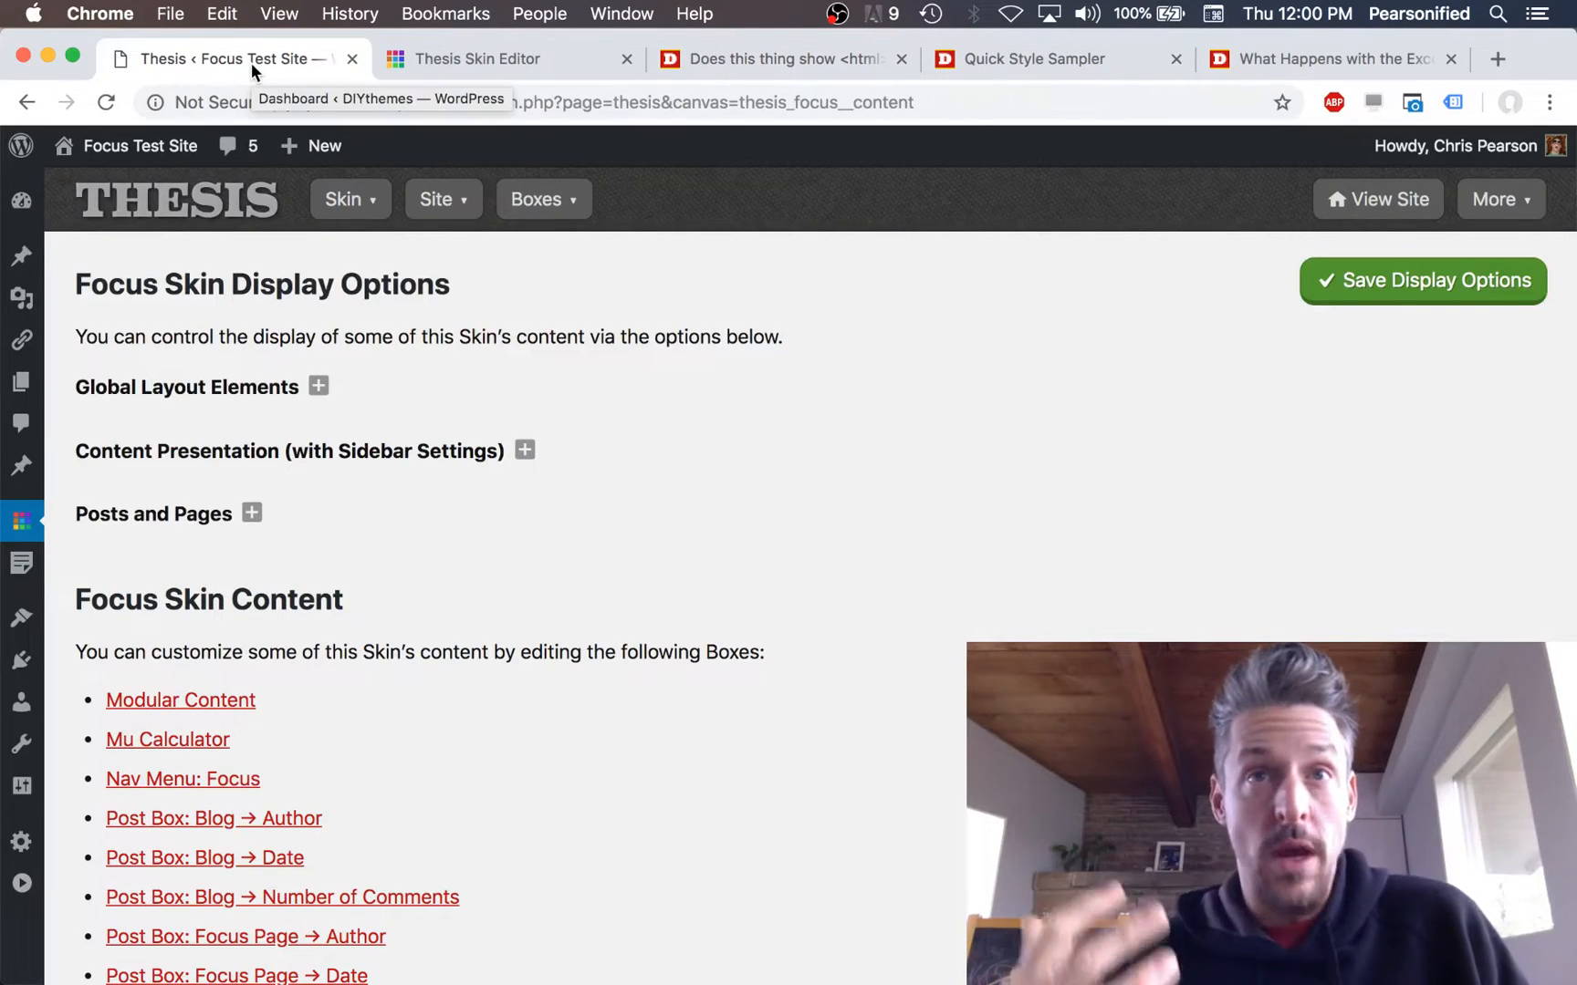
scroll(492, 603, down, 2)
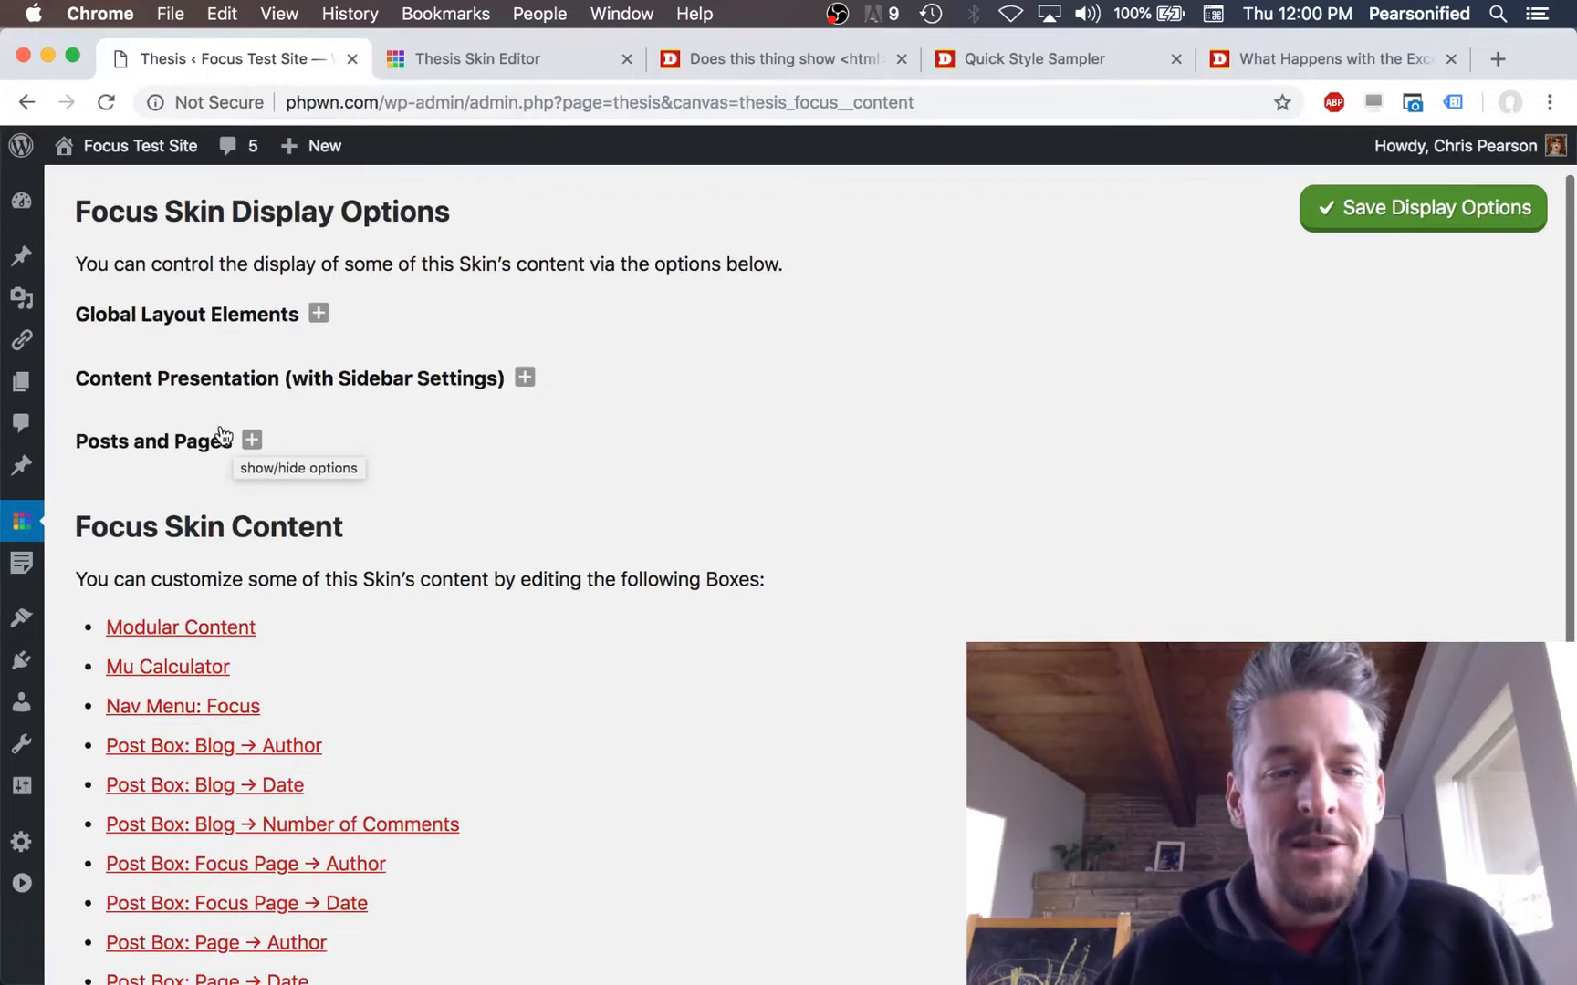
click(218, 442)
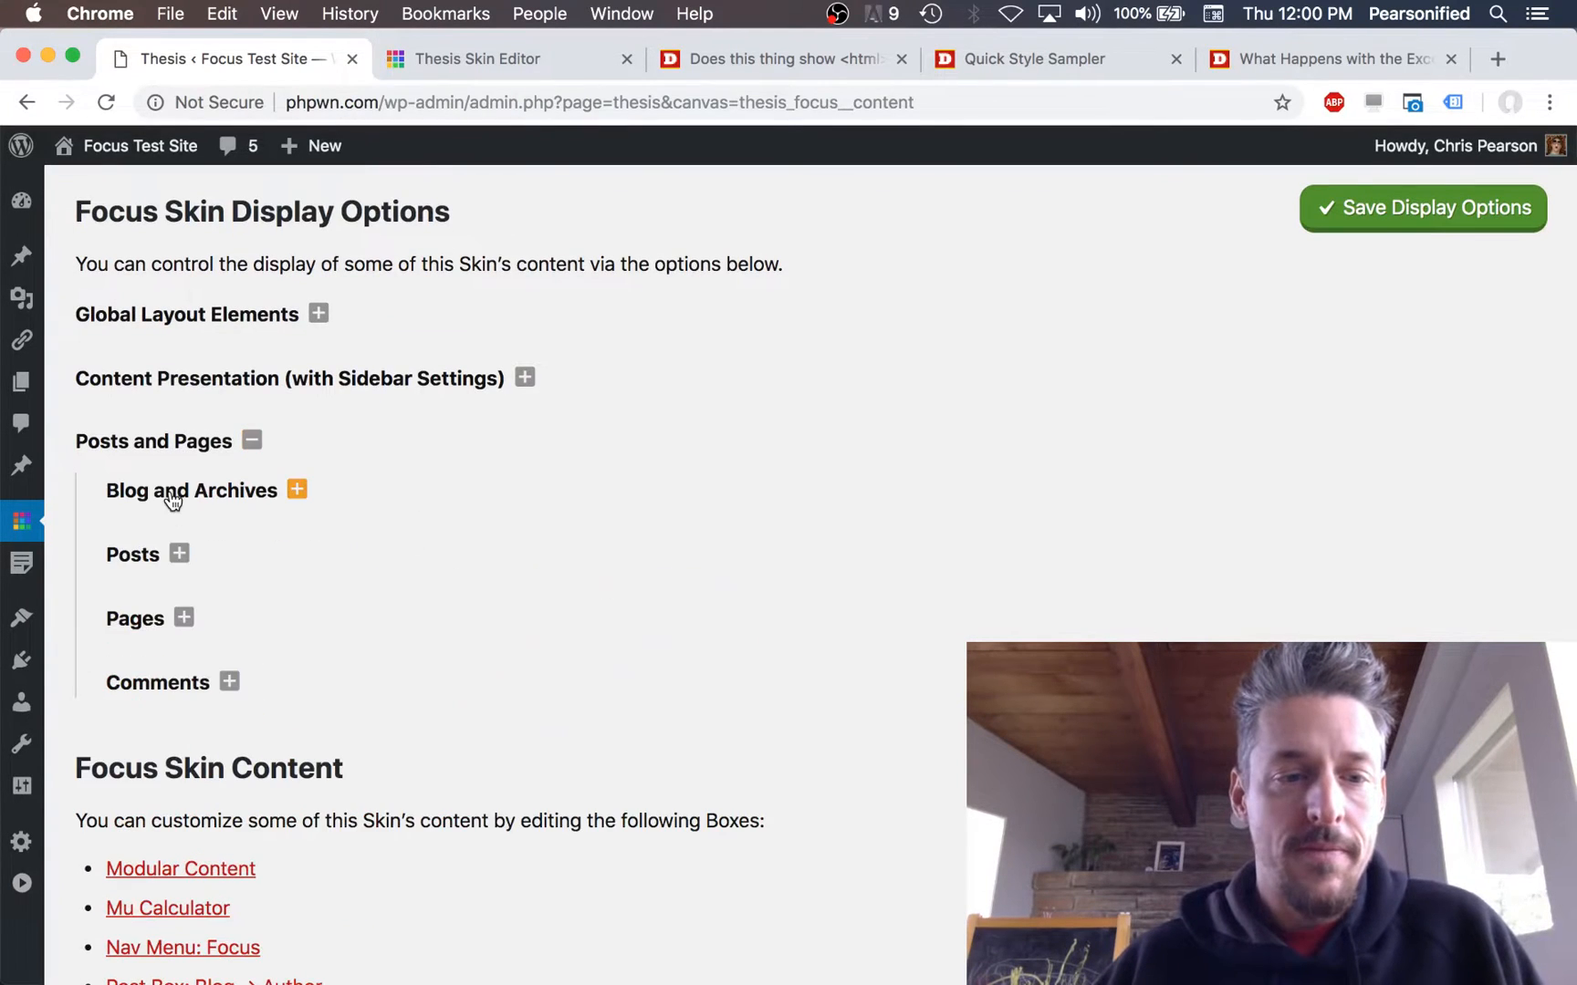
click(172, 497)
scroll(707, 773, down, 15)
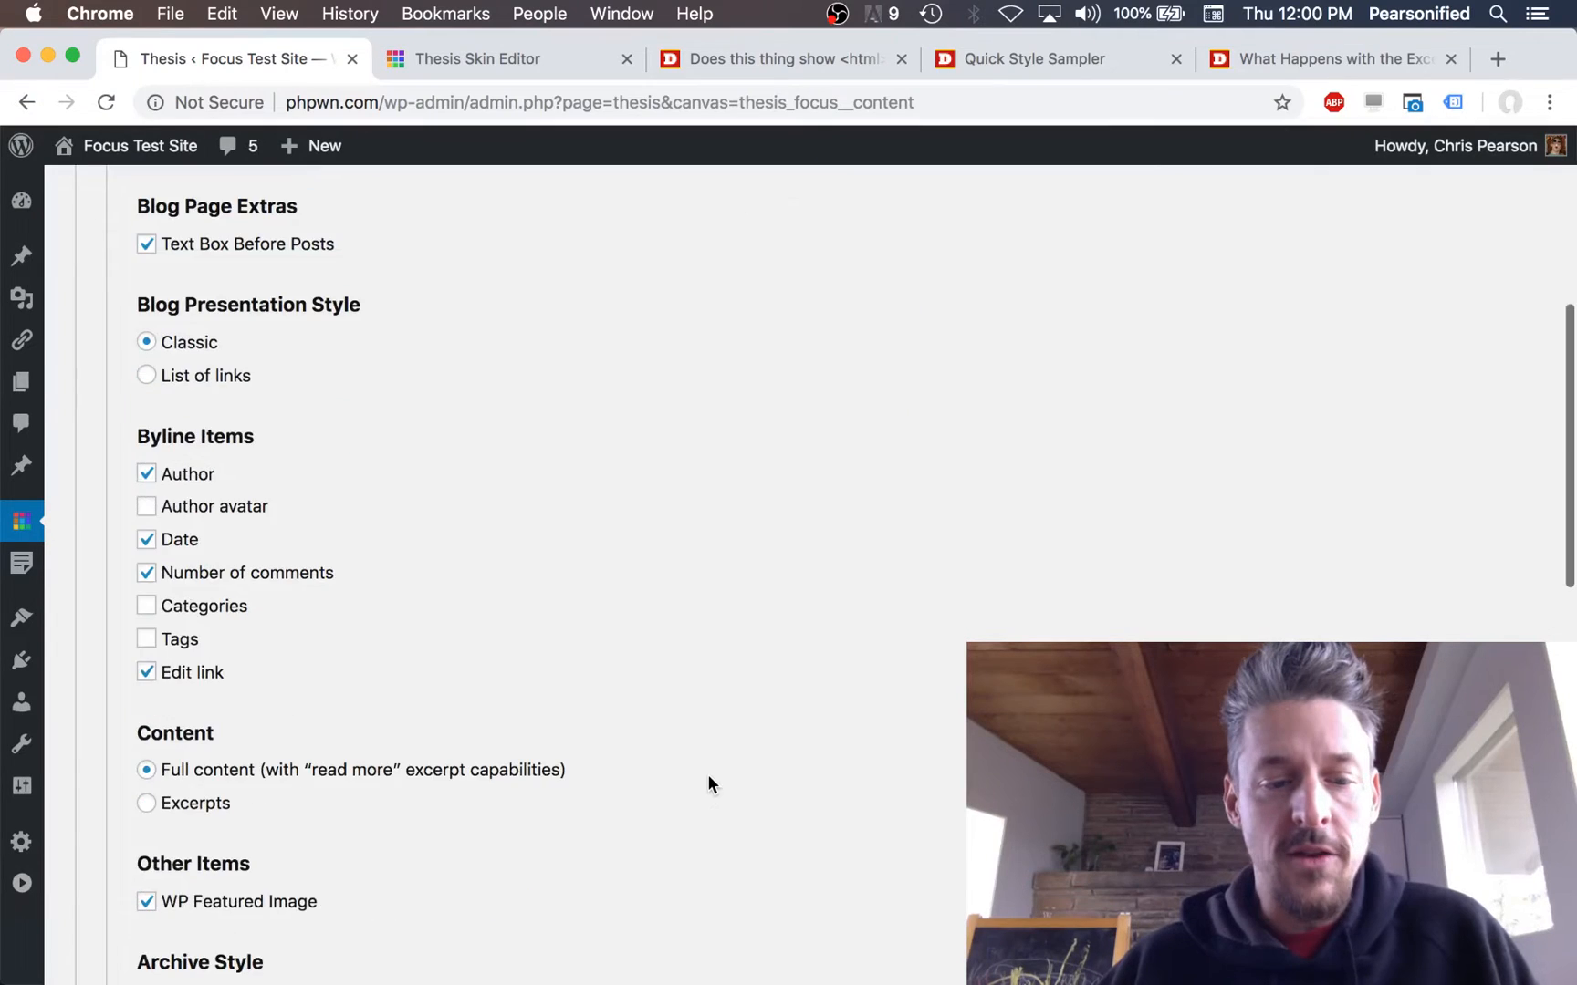
scroll(707, 774, down, 2)
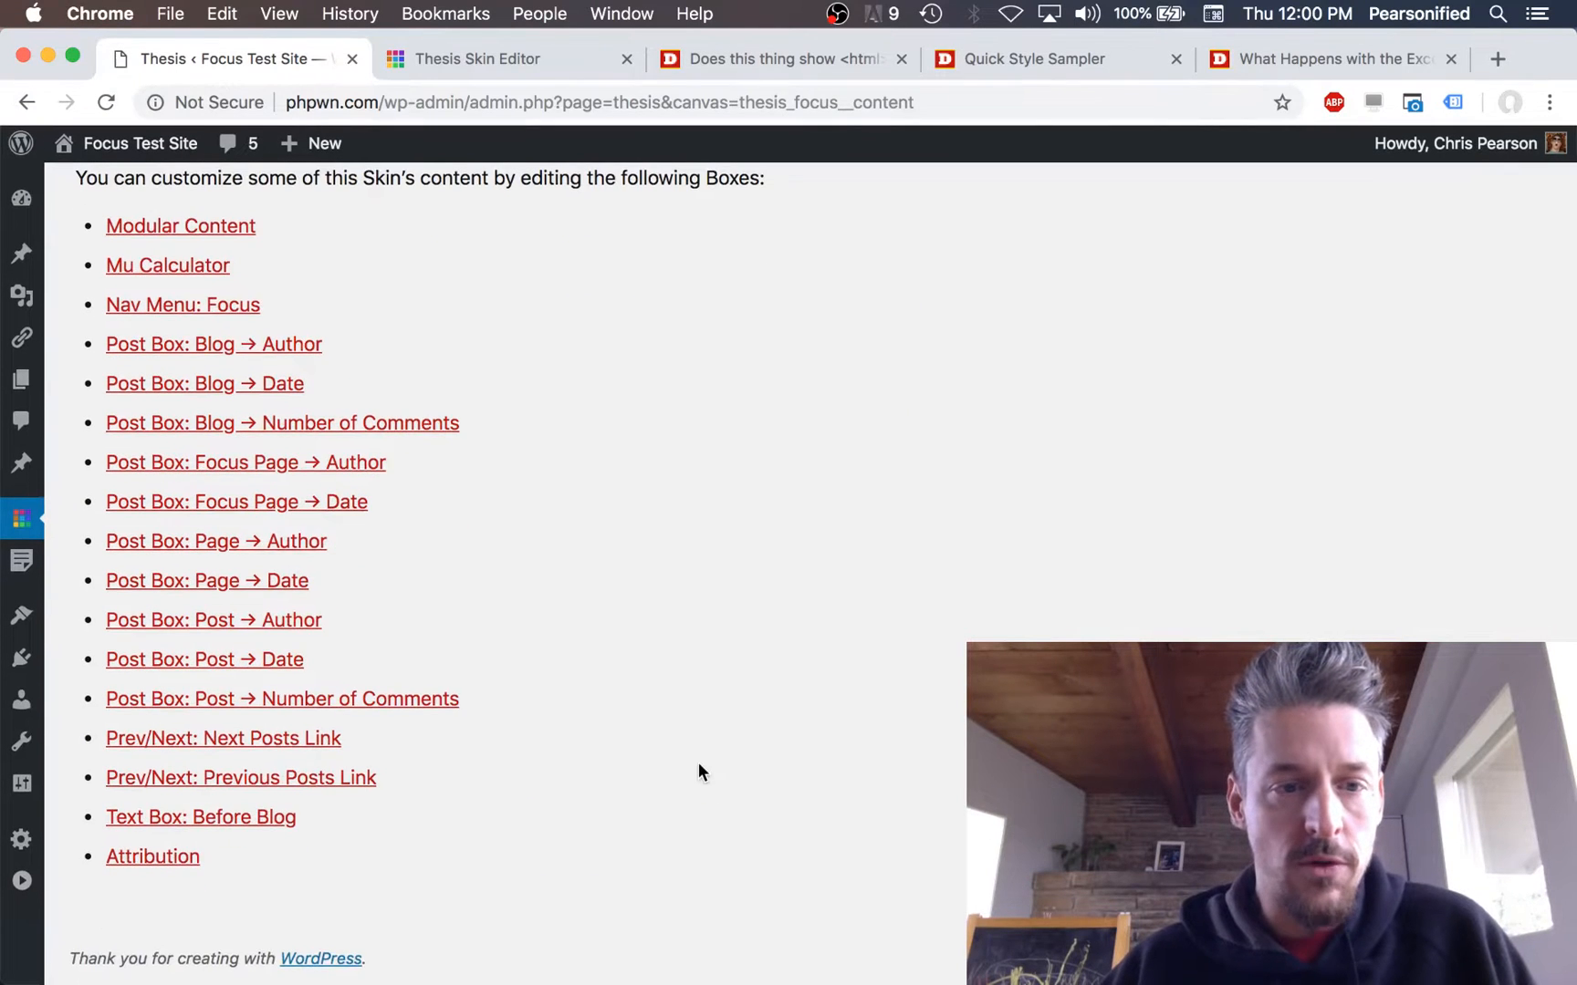
click(269, 821)
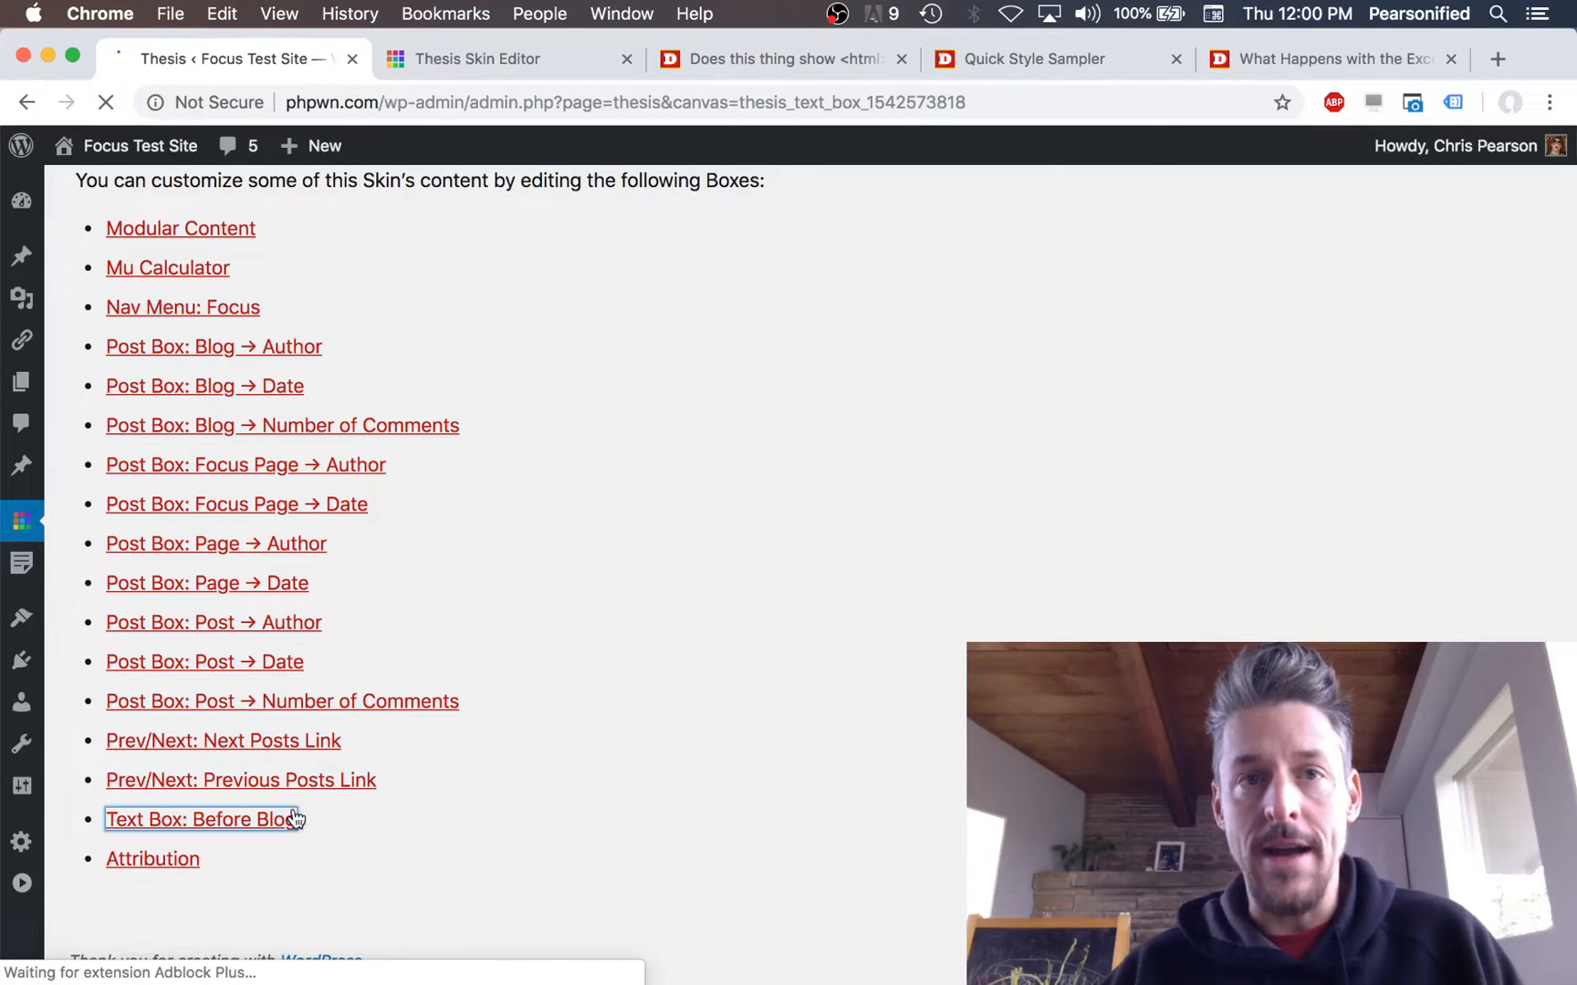
Step: Enter "Hey, look at this!" as the Text/HTML content of the Before Blog text box
click(833, 77)
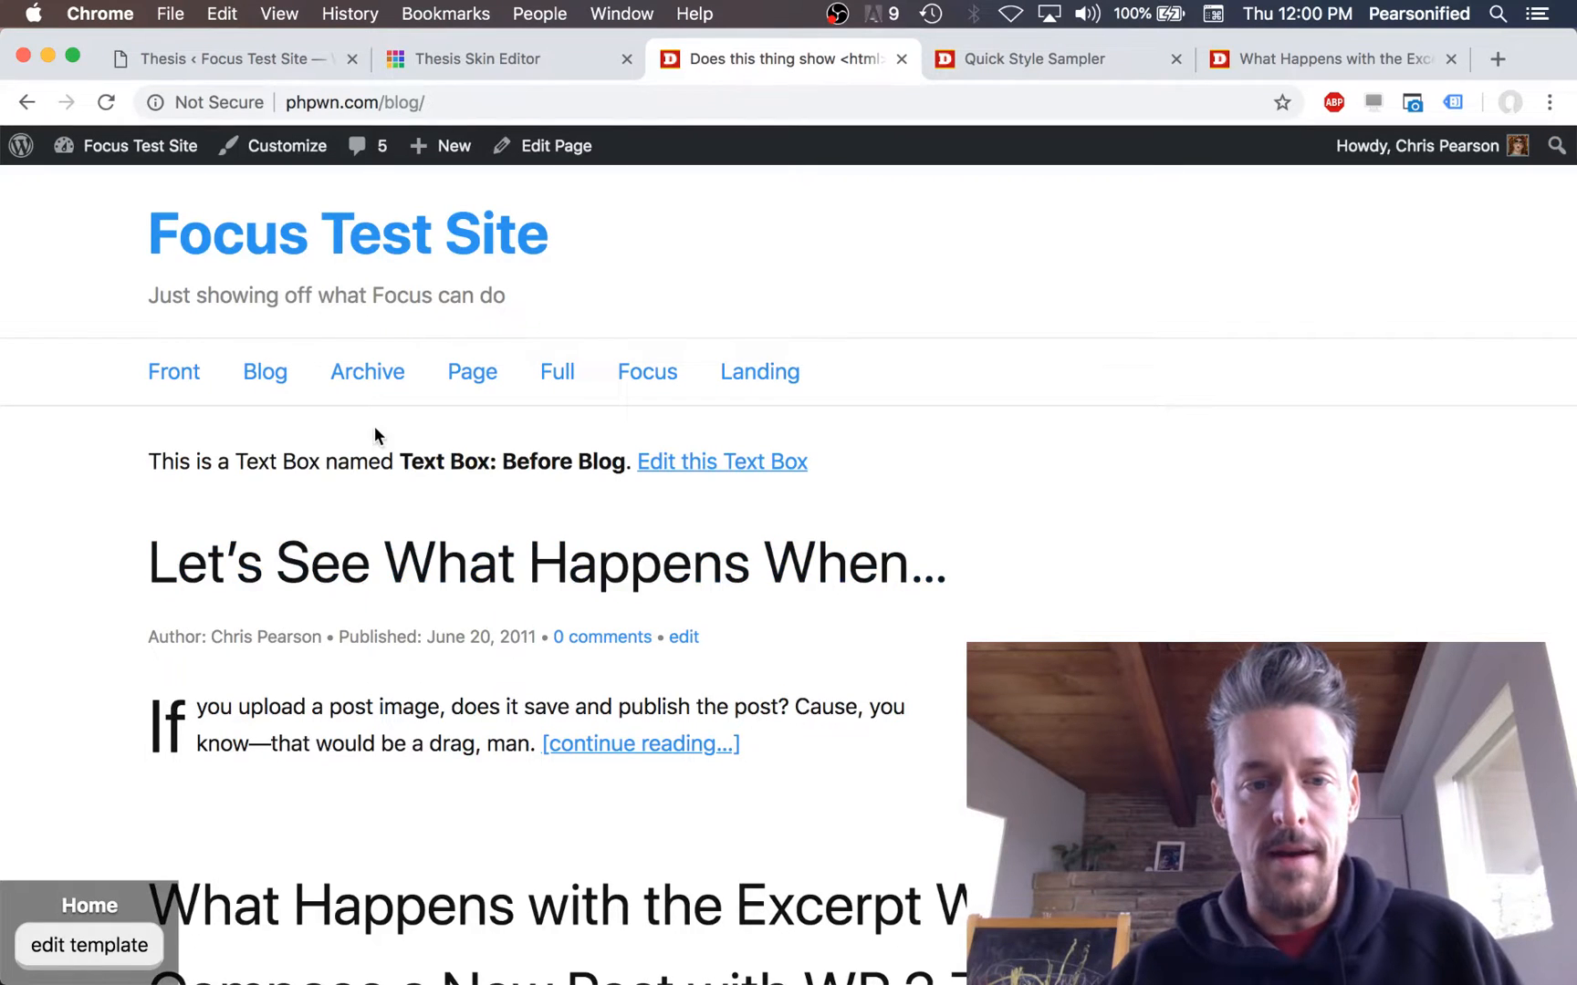
click(252, 68)
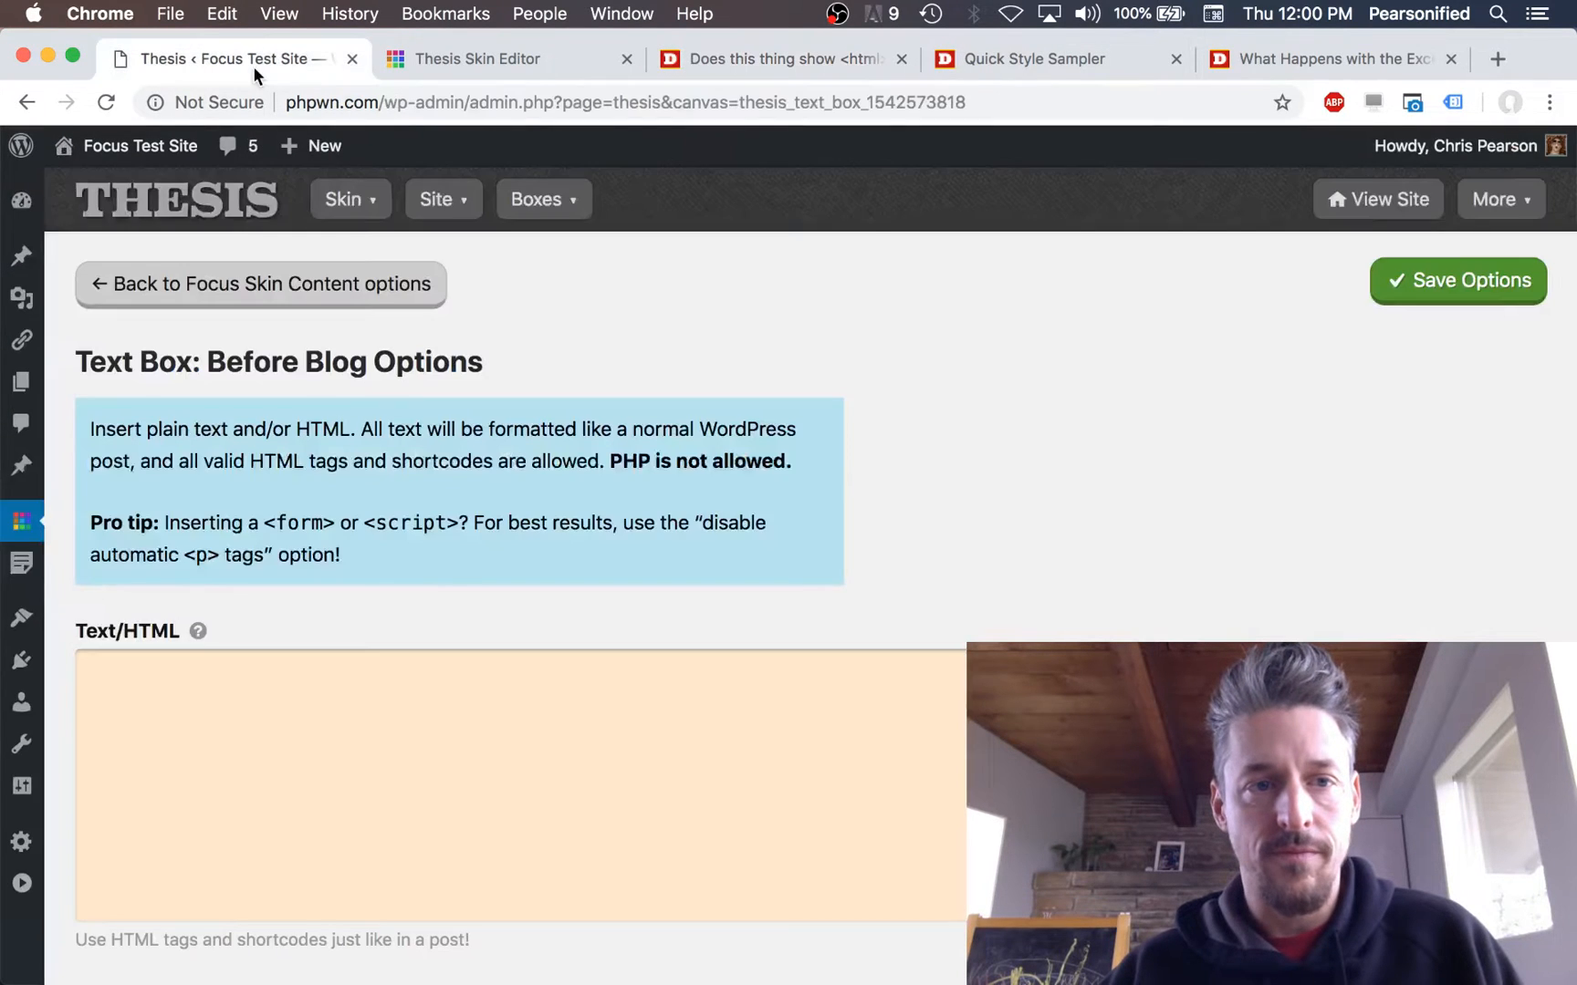
scroll(679, 499, down, 3)
click(680, 500)
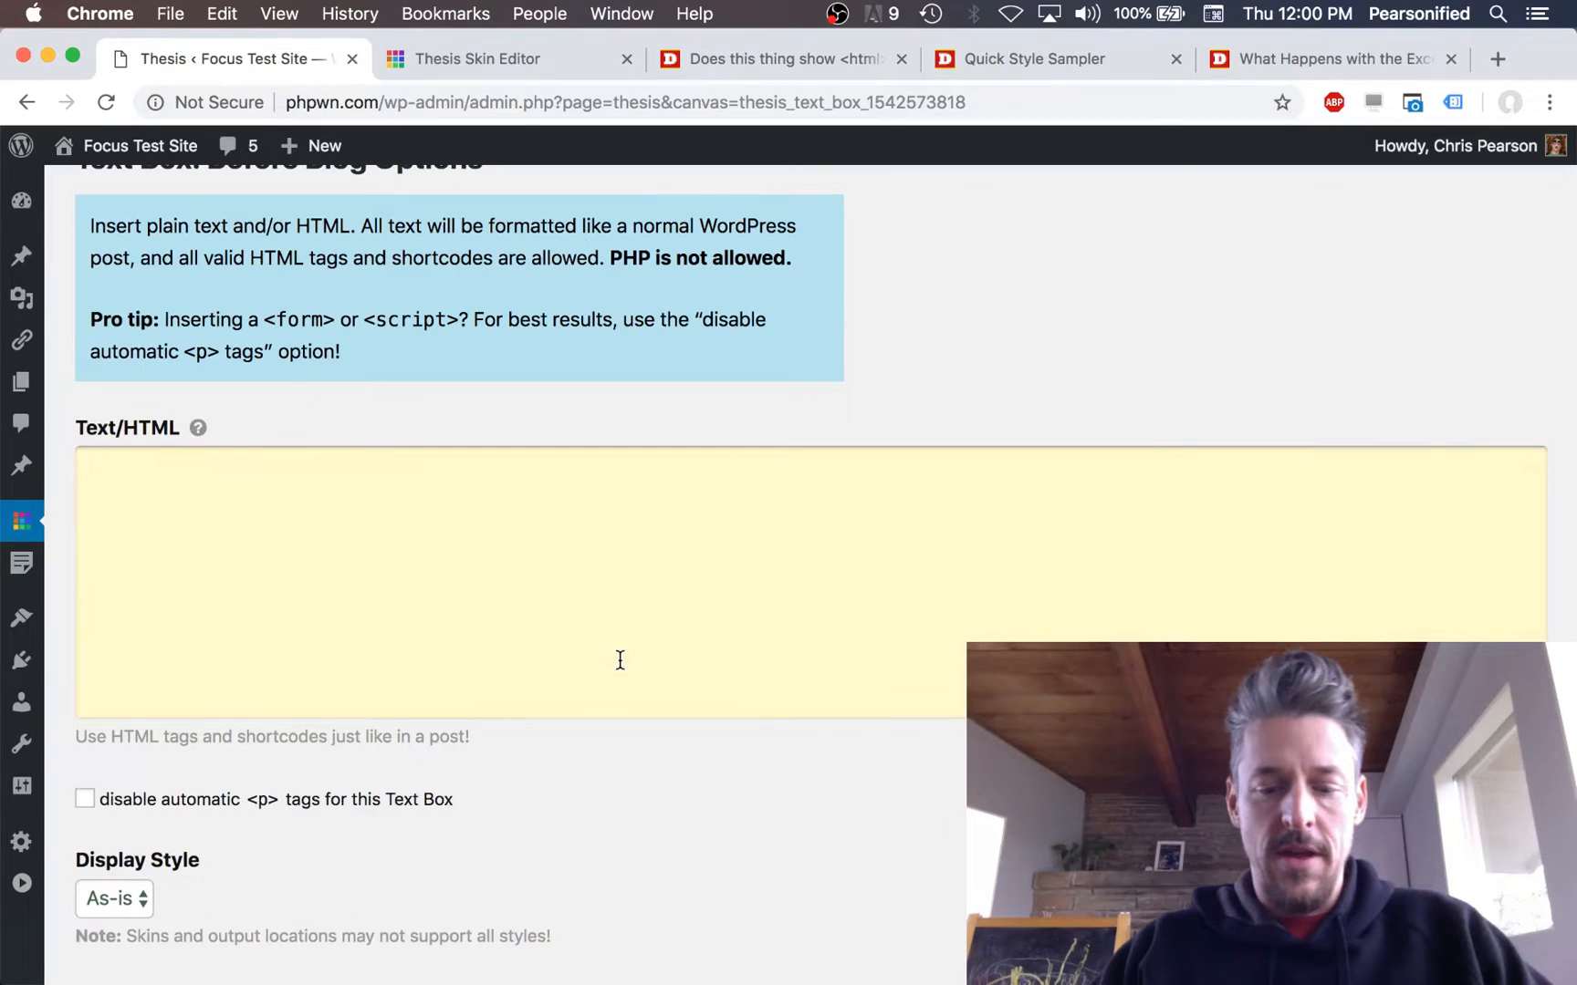
text(Hey, look at this!)
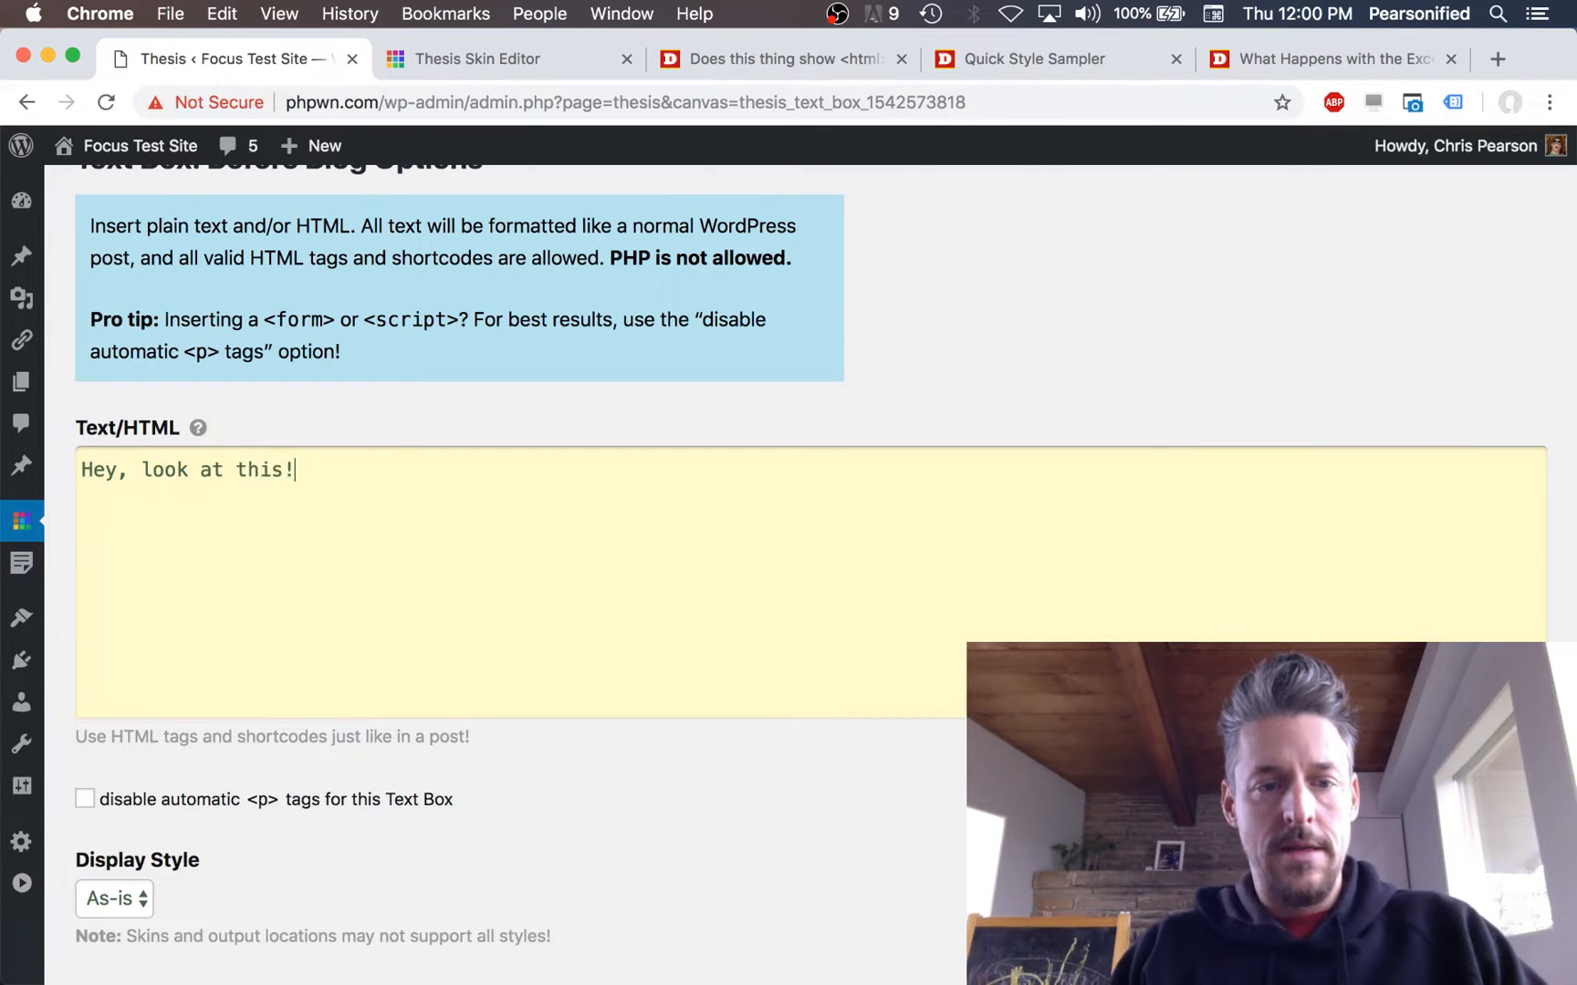
Step: Add the paragraph "This is a second paragraph!" after a blank line in the text box content
scroll(725, 865, down, 2)
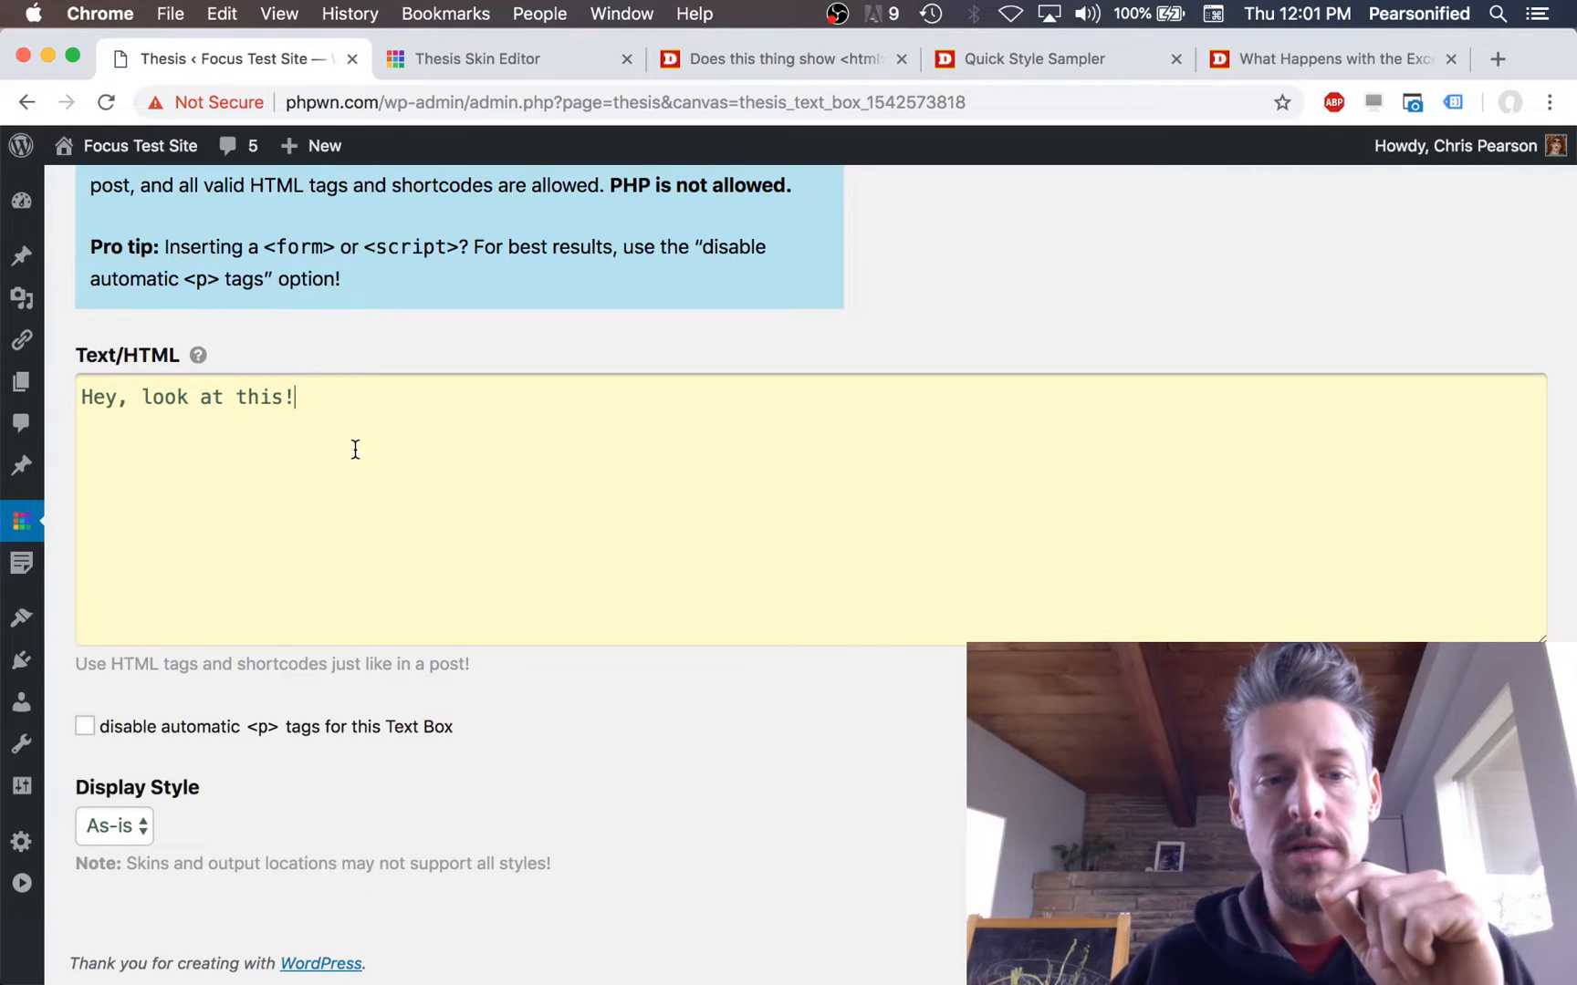
key(Return)
key(Return)
text(This is a second parat)
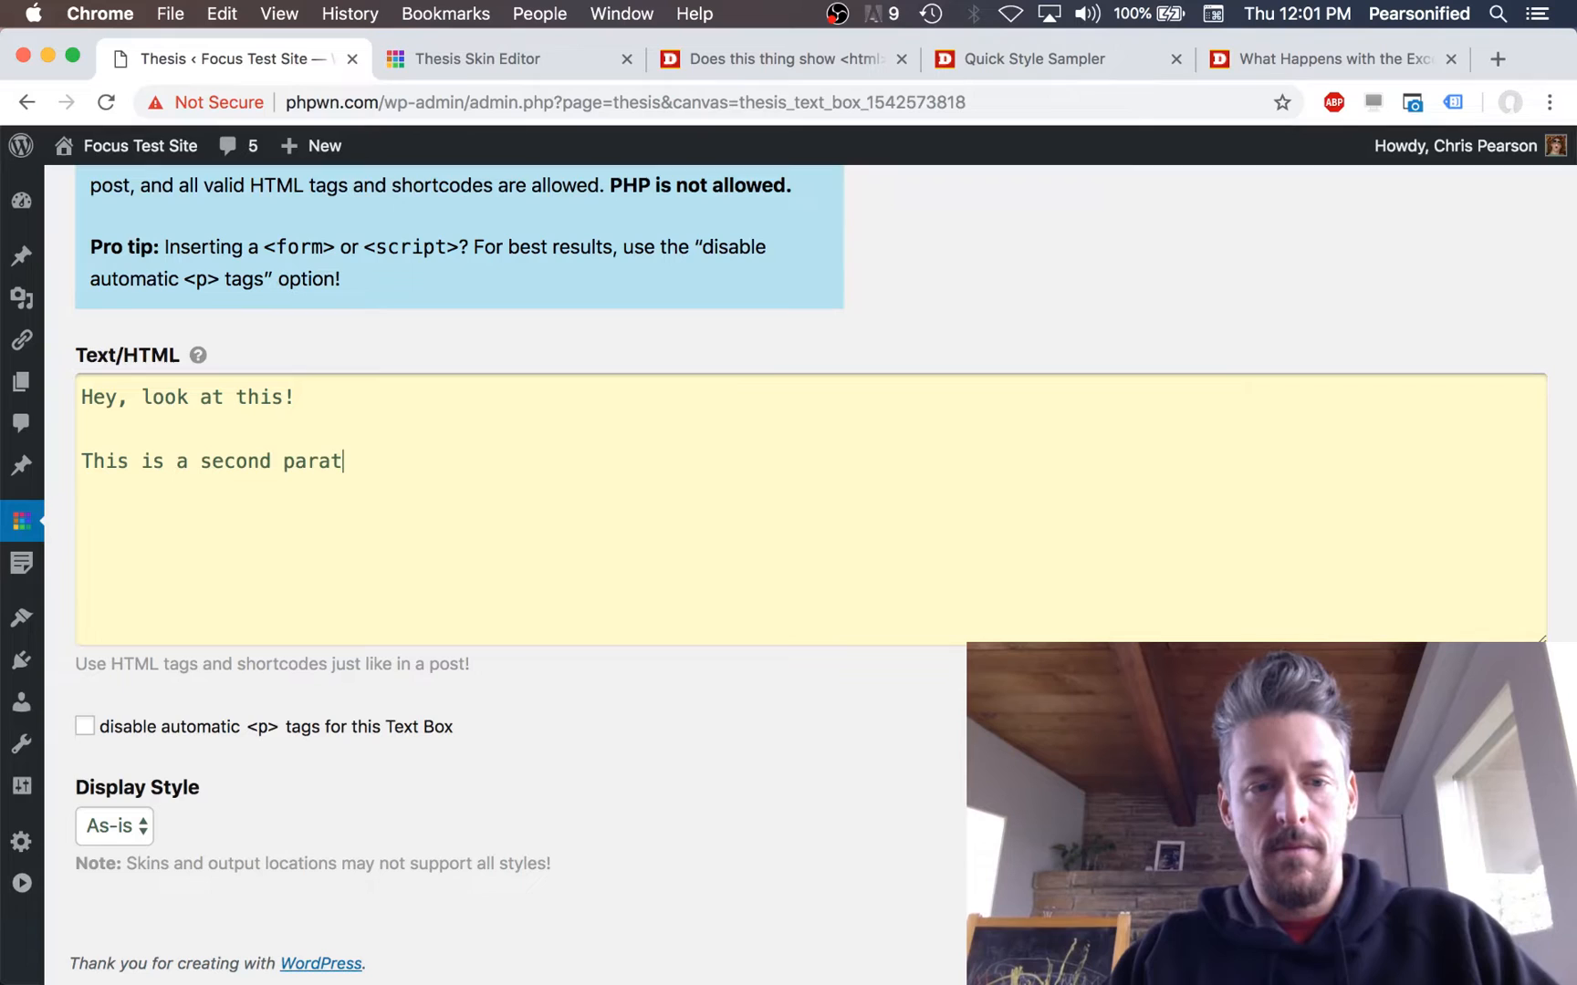
key(BackSpace)
text(graph)
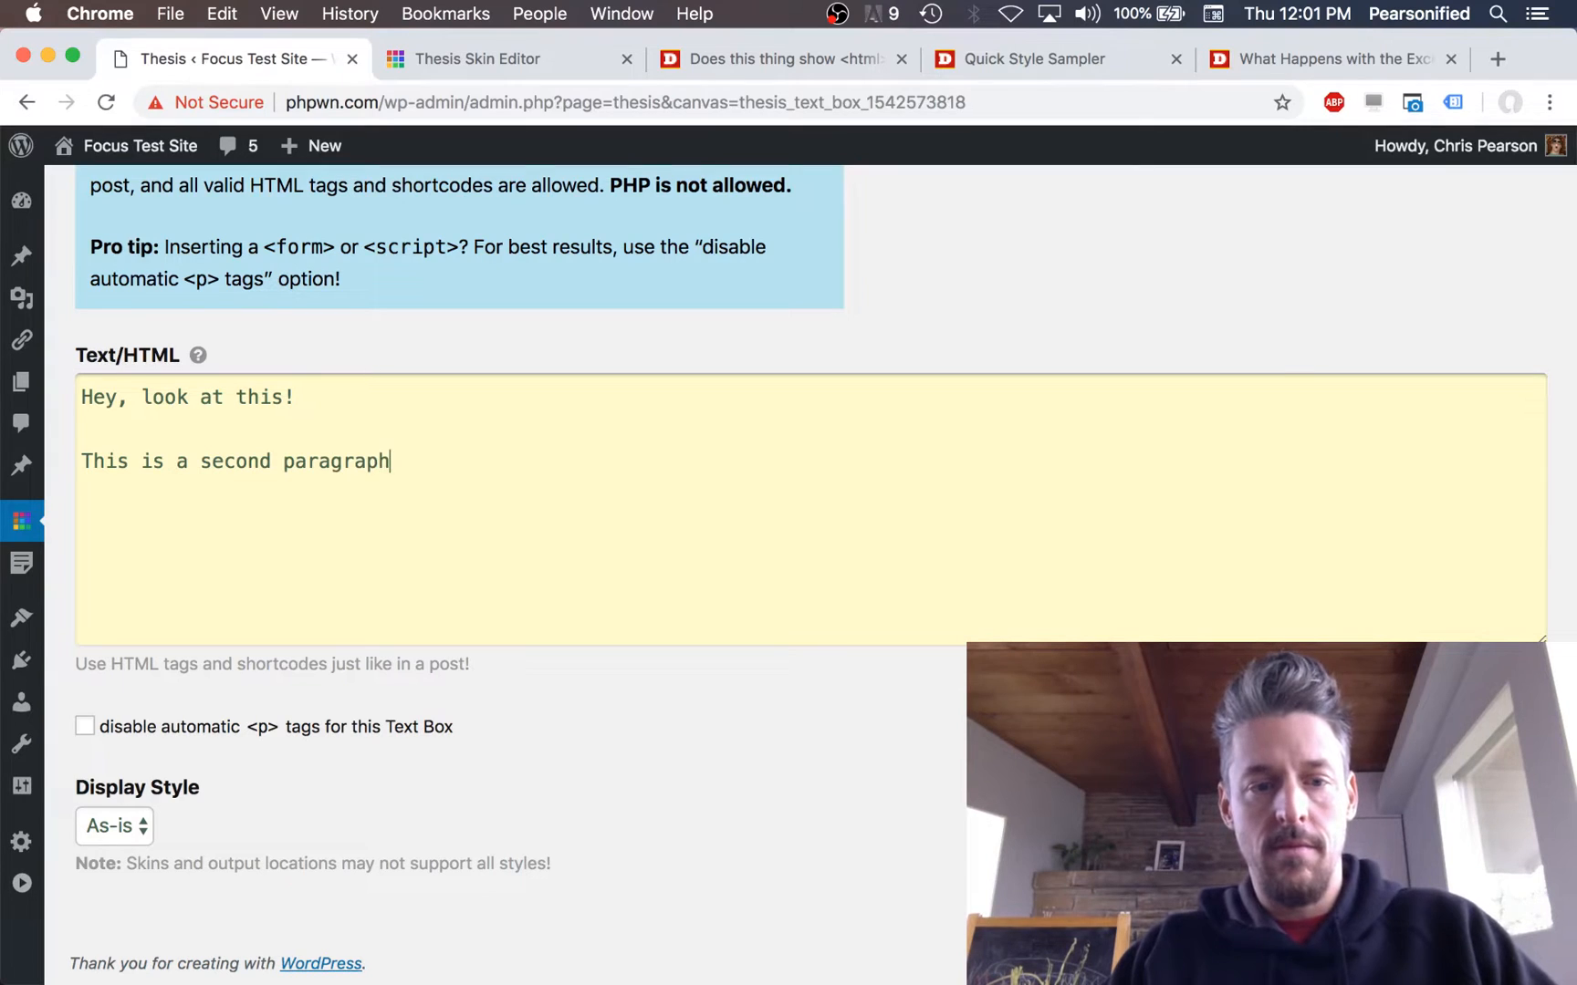
text(!)
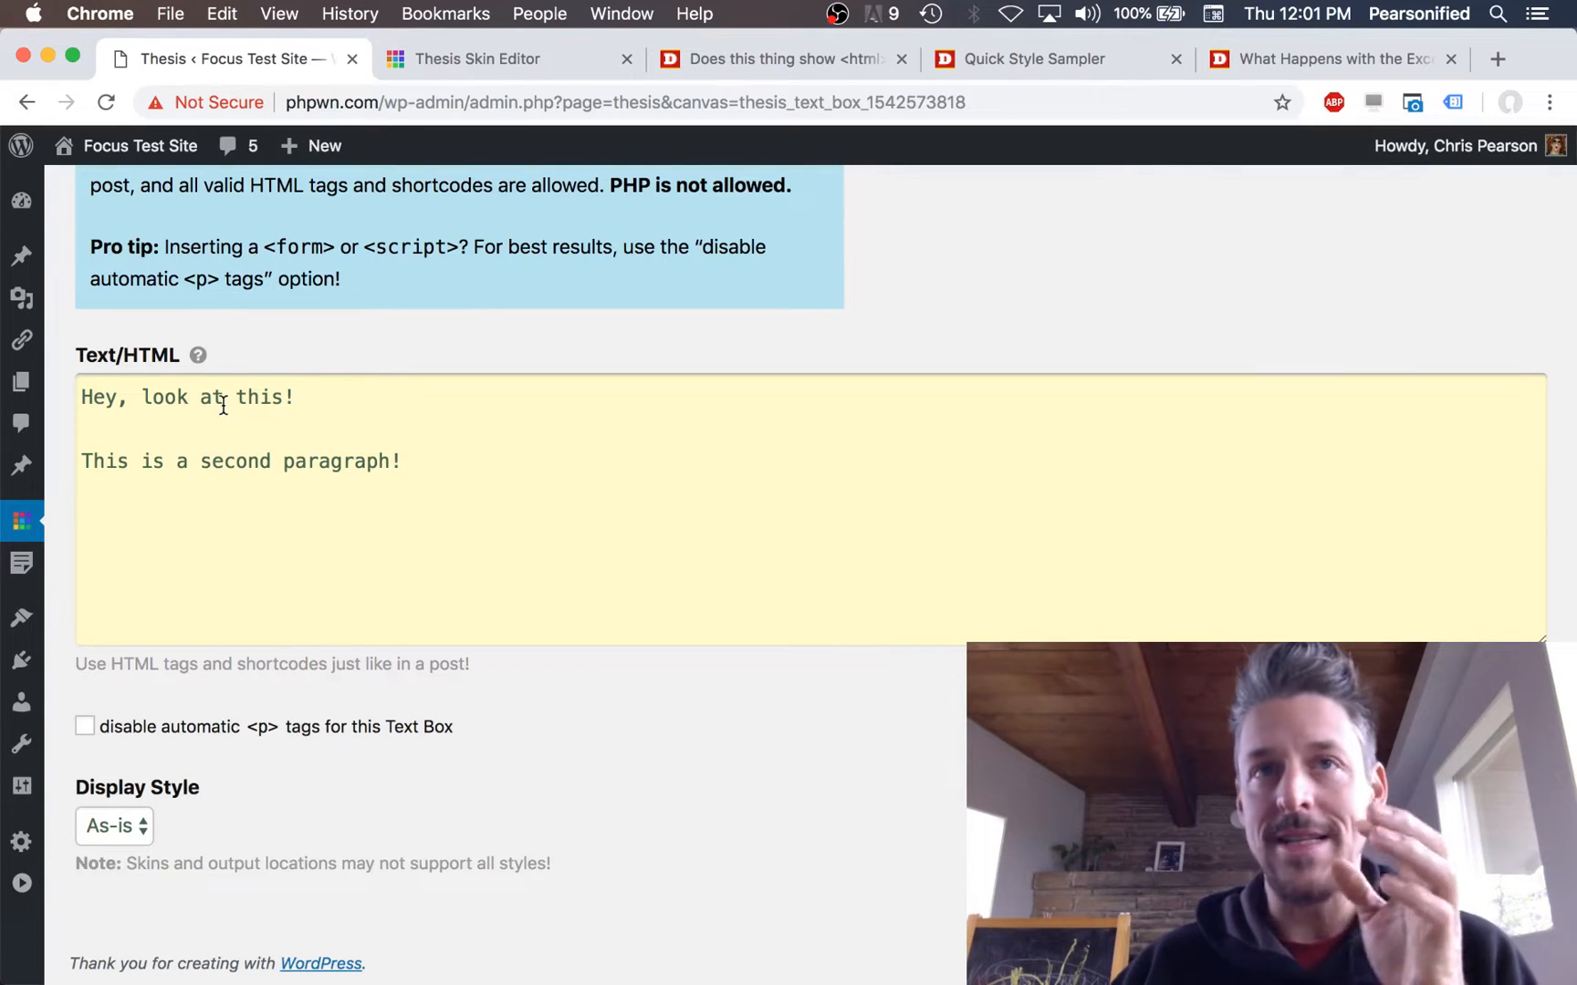
Step: Turn on the option disabling automatic <p> tags for this text box, and turn it back off
click(344, 728)
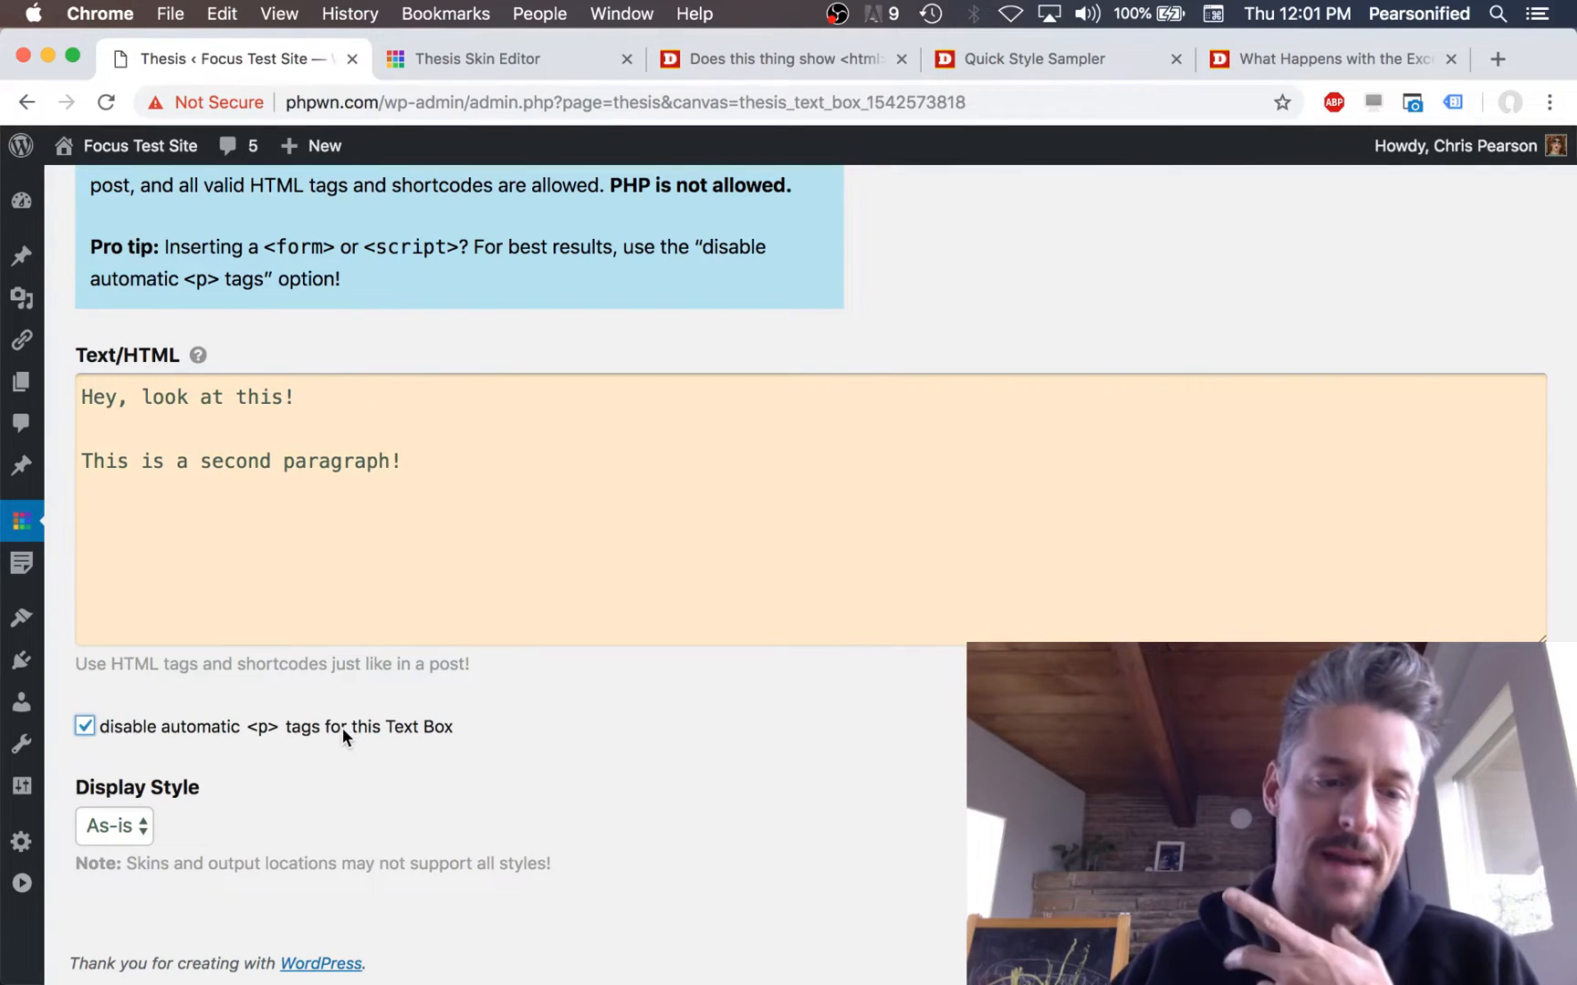
click(342, 728)
Step: Delete the second paragraph and the blank line above it from the text box content, keeping only "Hey, look at this!"
click(524, 484)
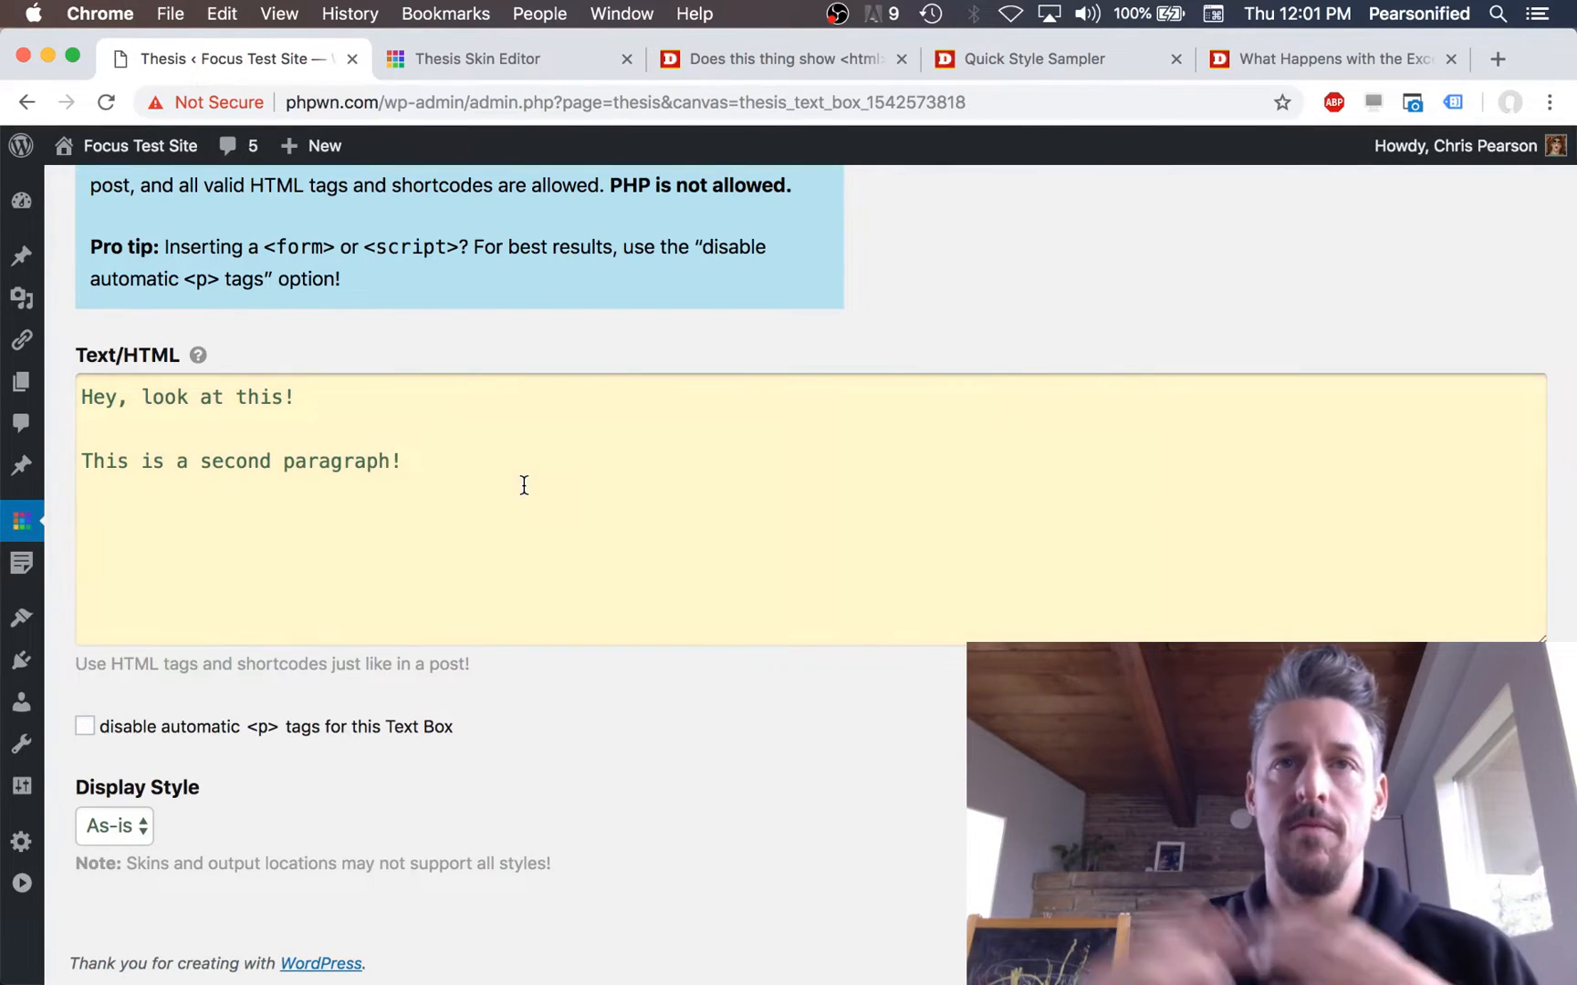
key(shift+Up)
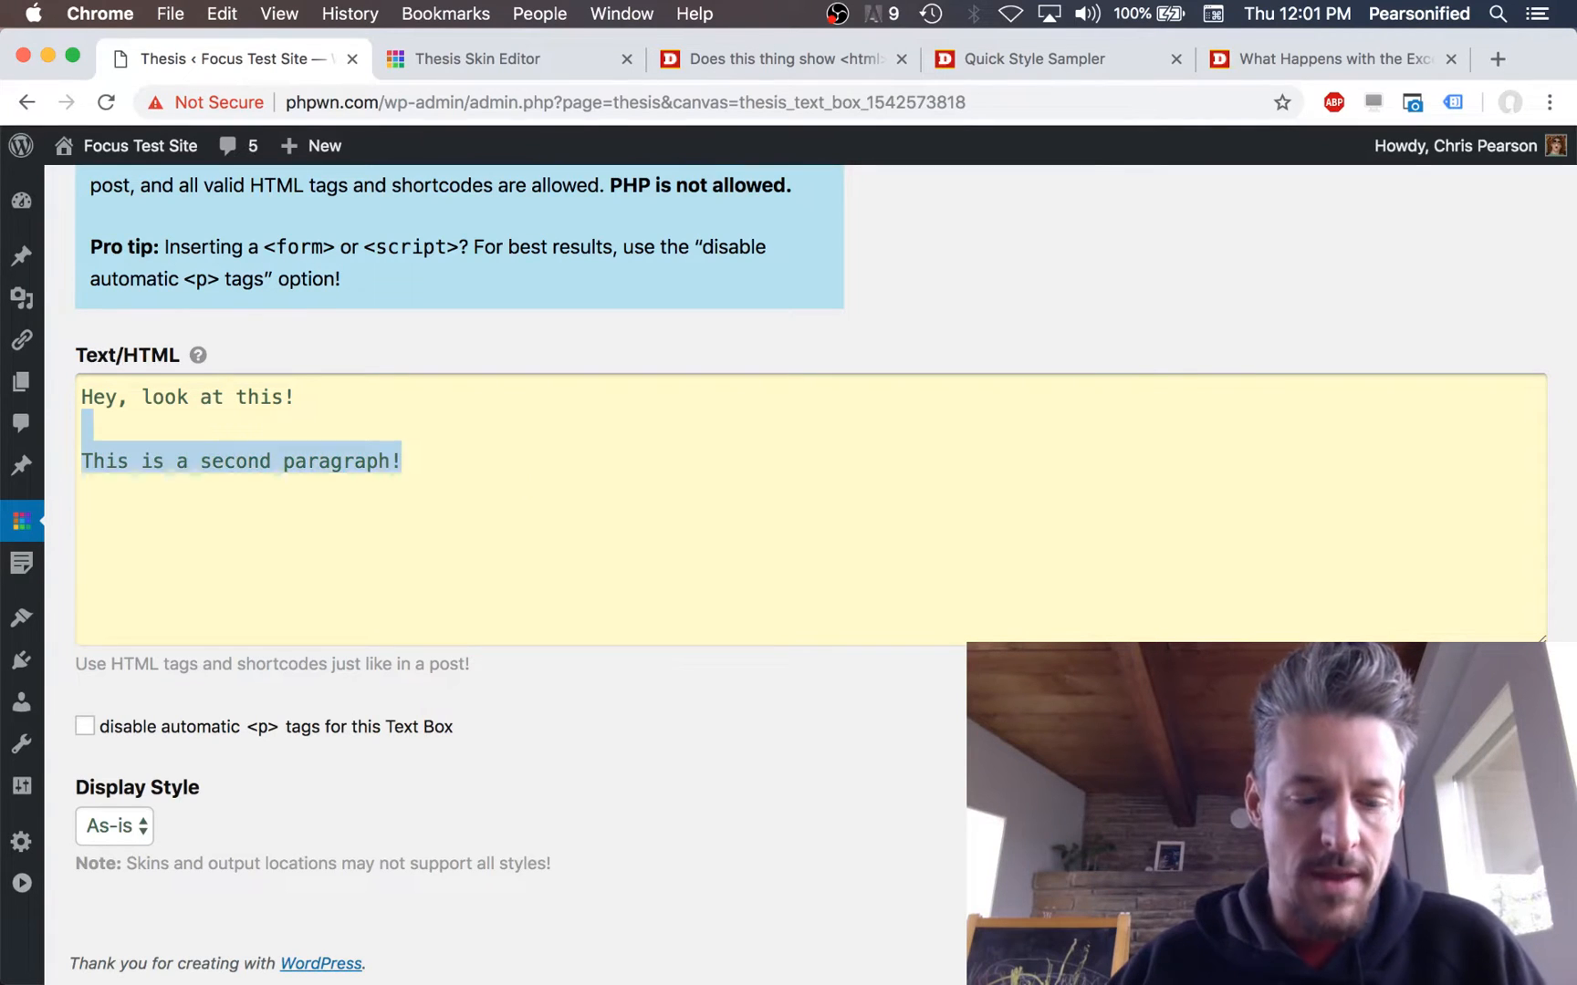
key(BackSpace)
key(BackSpace)
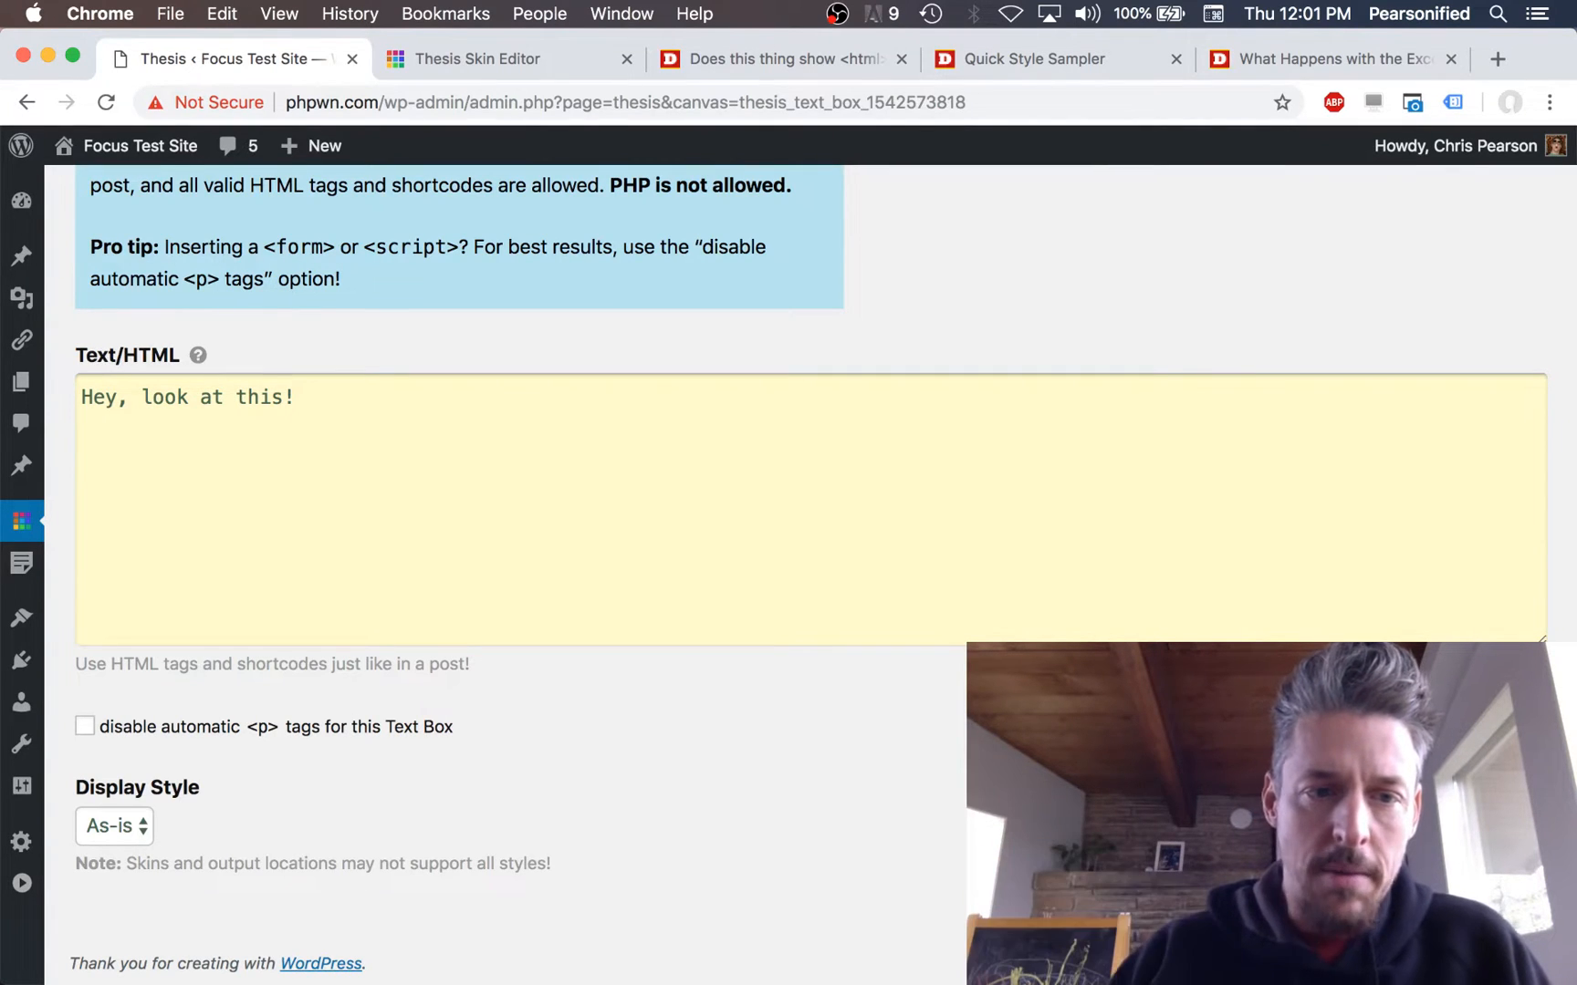
Step: Set the Before Blog text box's display style to Alert and save its options
scroll(466, 639, down, 1)
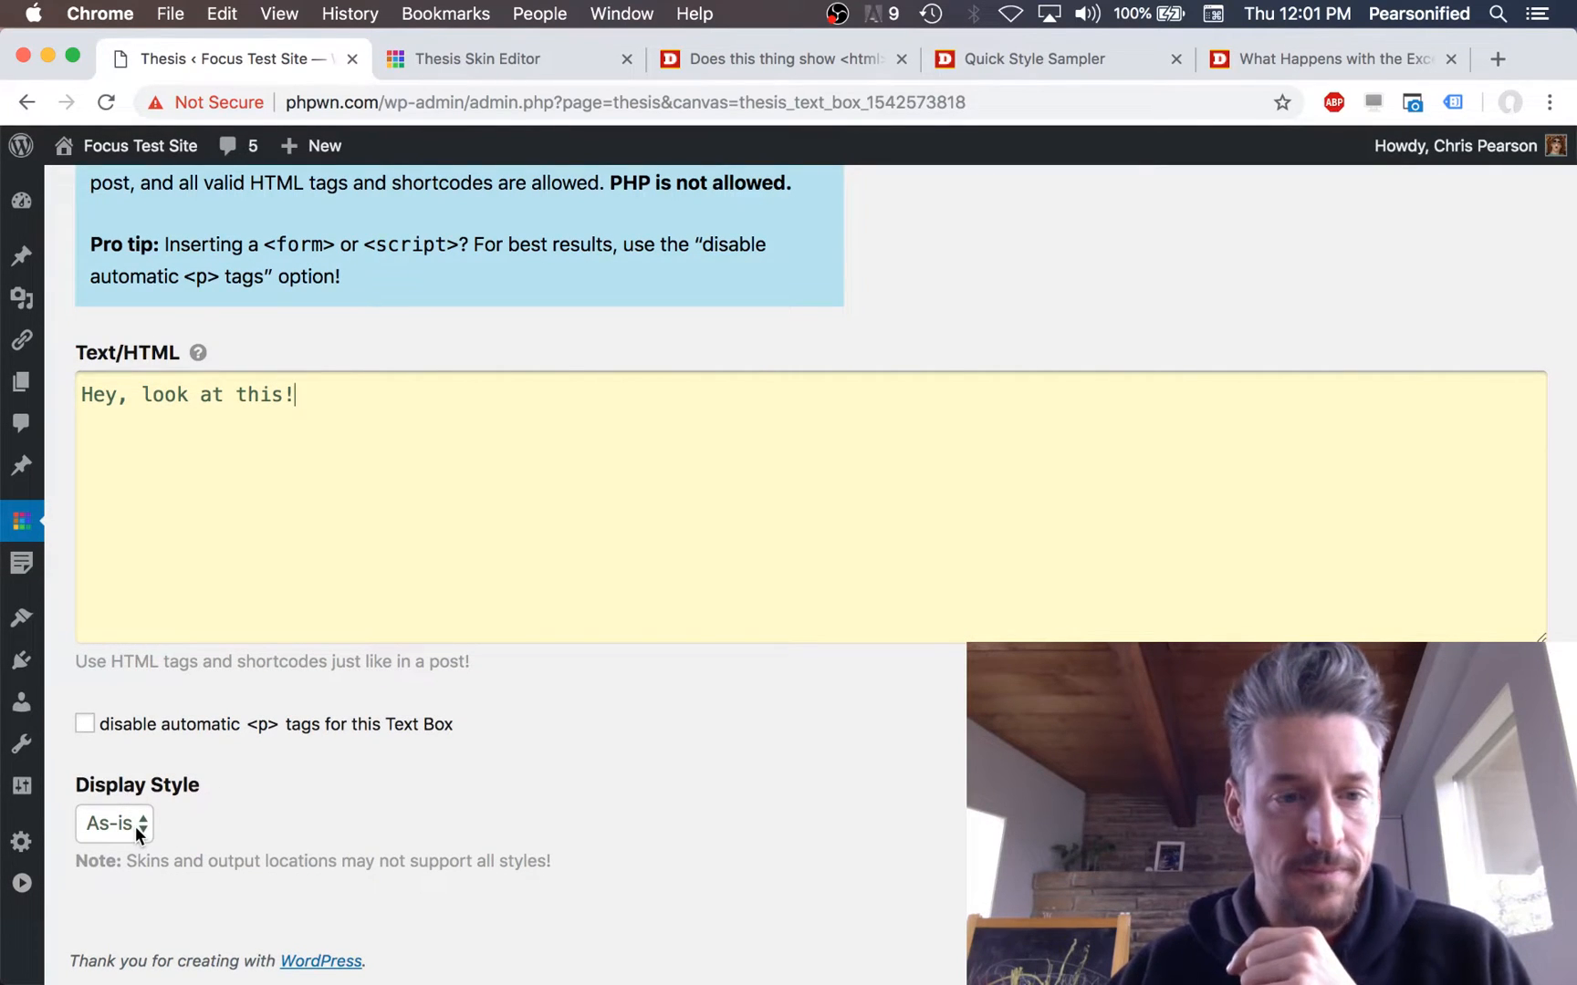
click(135, 825)
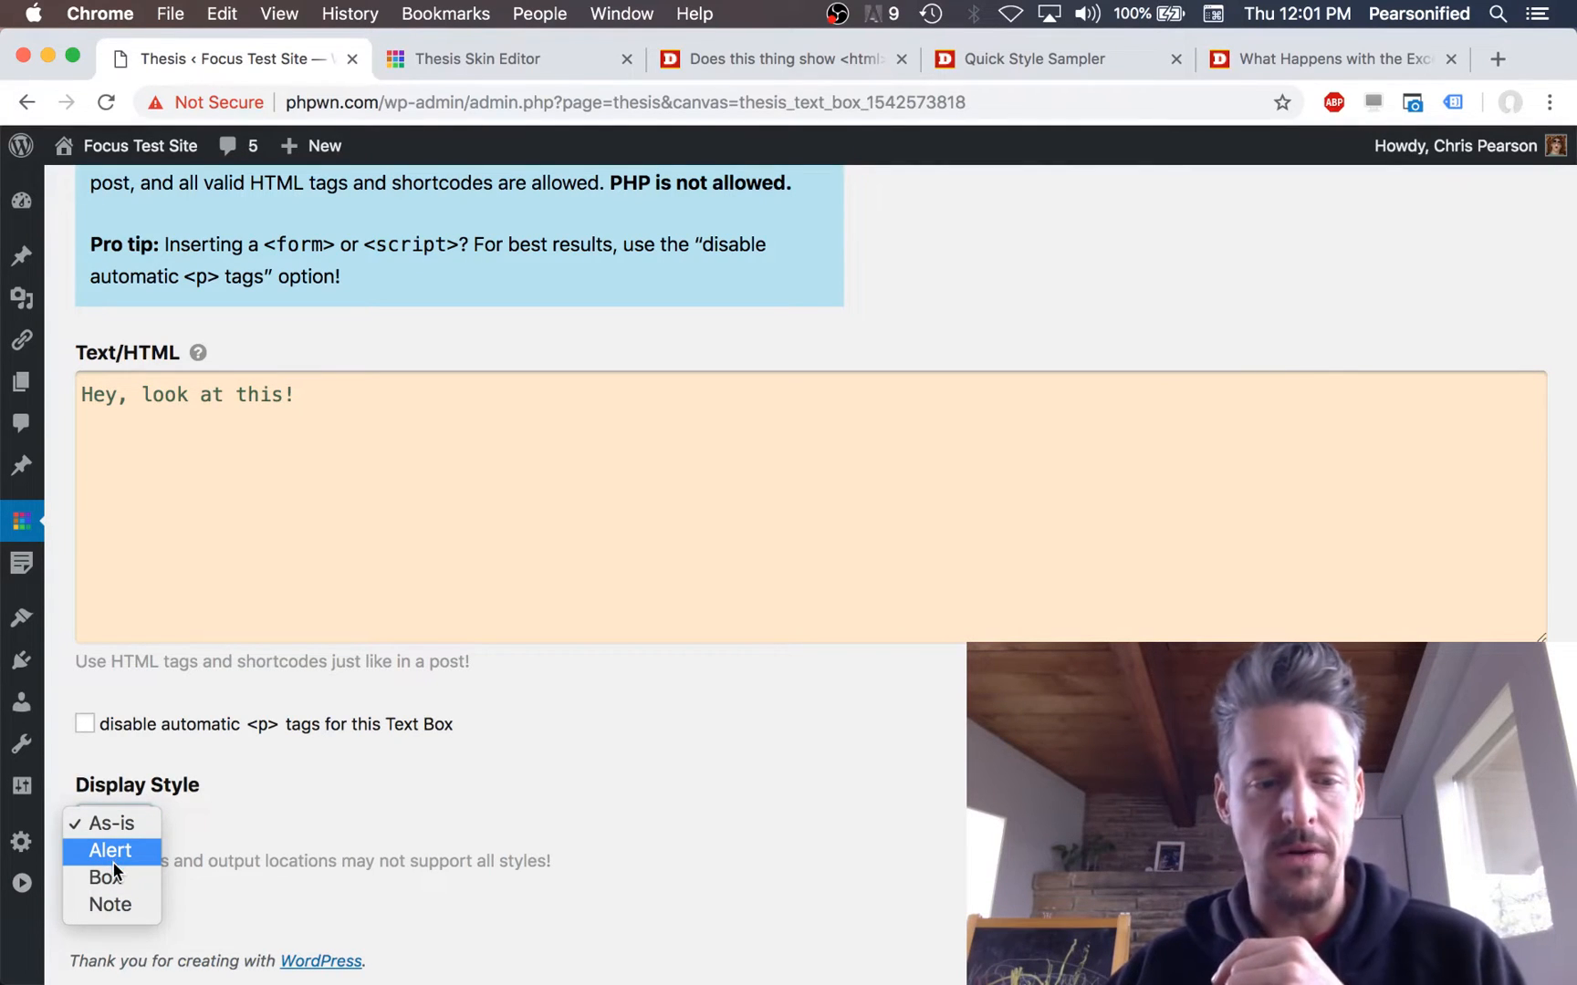
click(113, 854)
scroll(602, 775, up, 5)
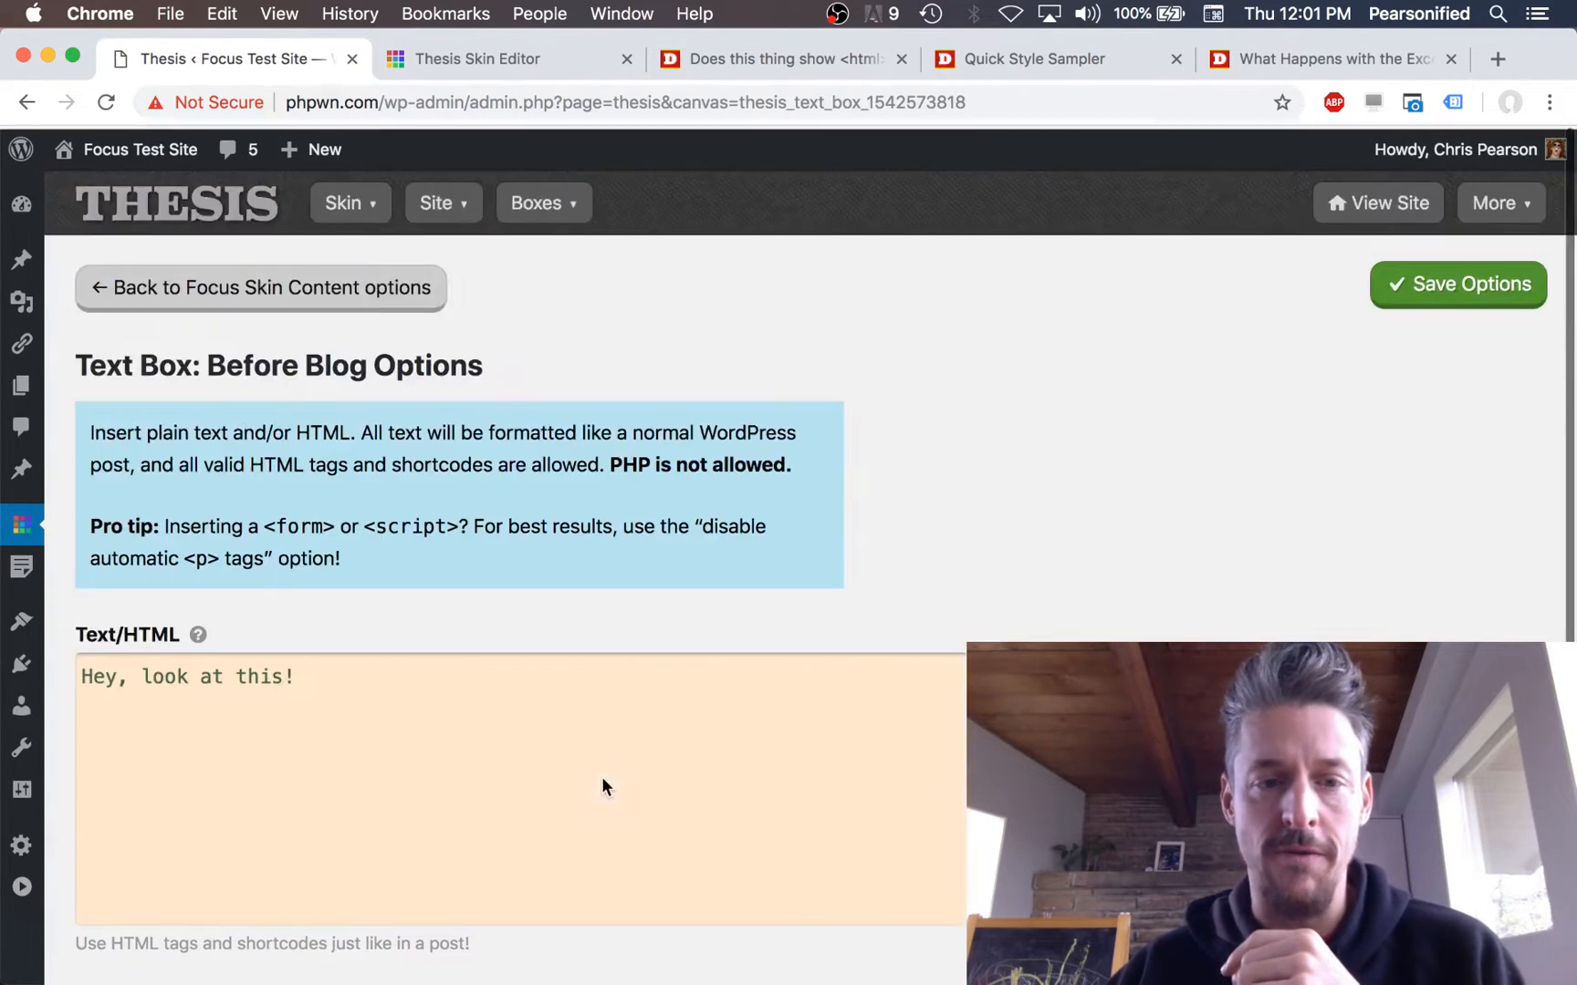
click(1428, 291)
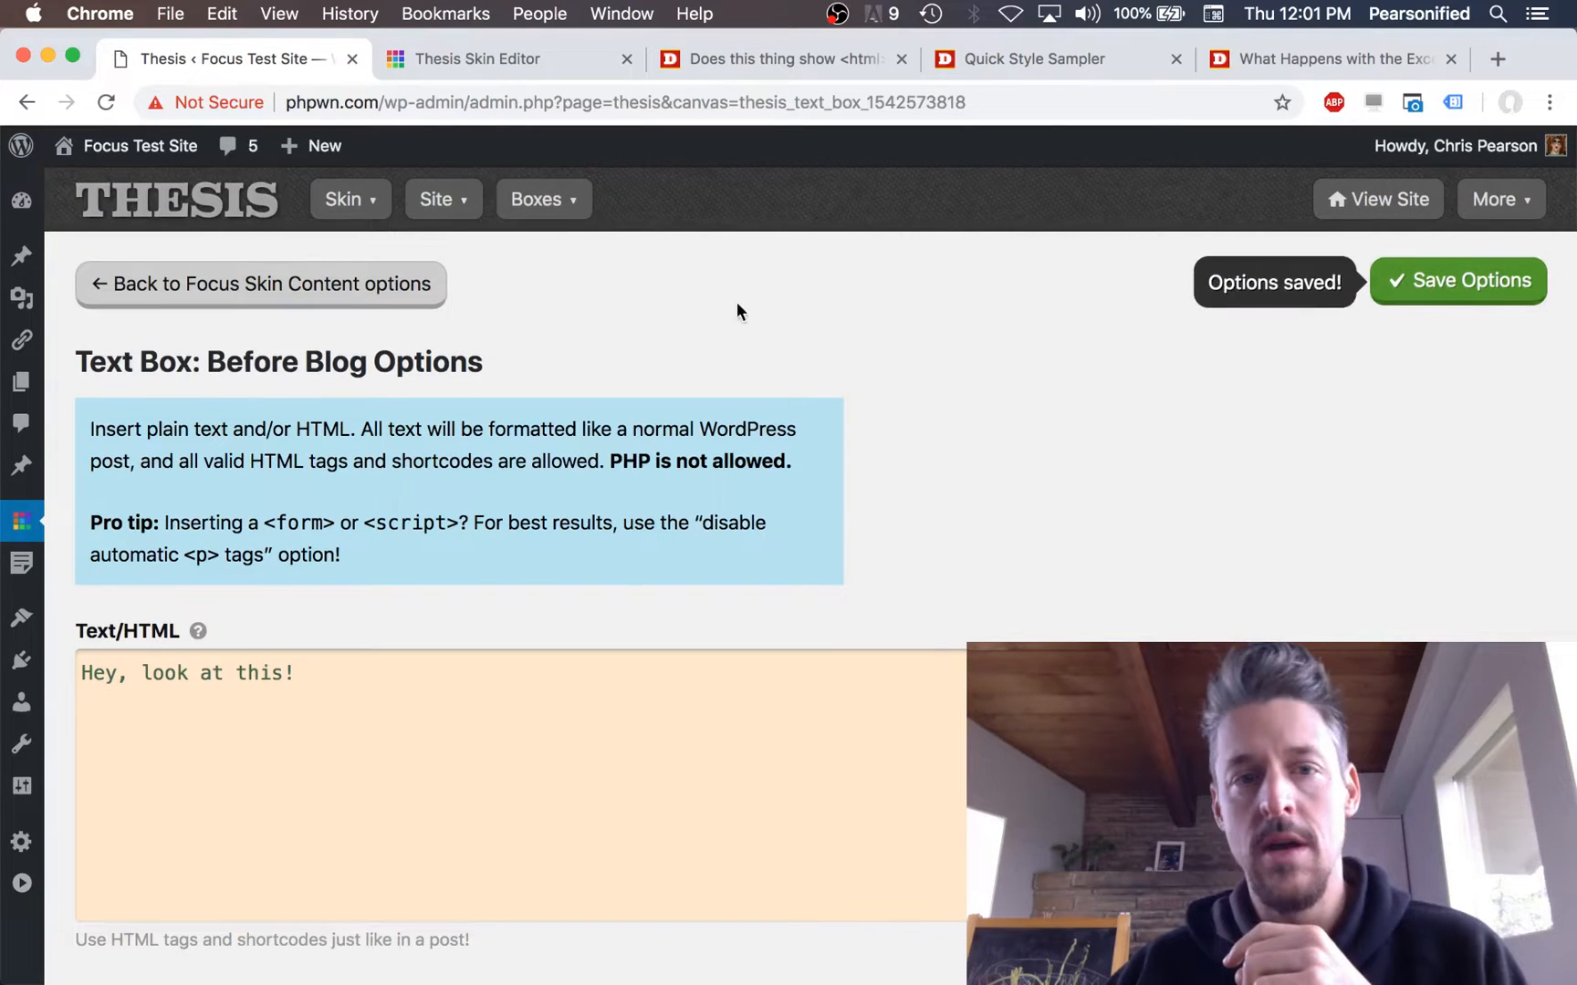
Step: Reload the site's blog page and check how the text box appears above the posts
click(698, 62)
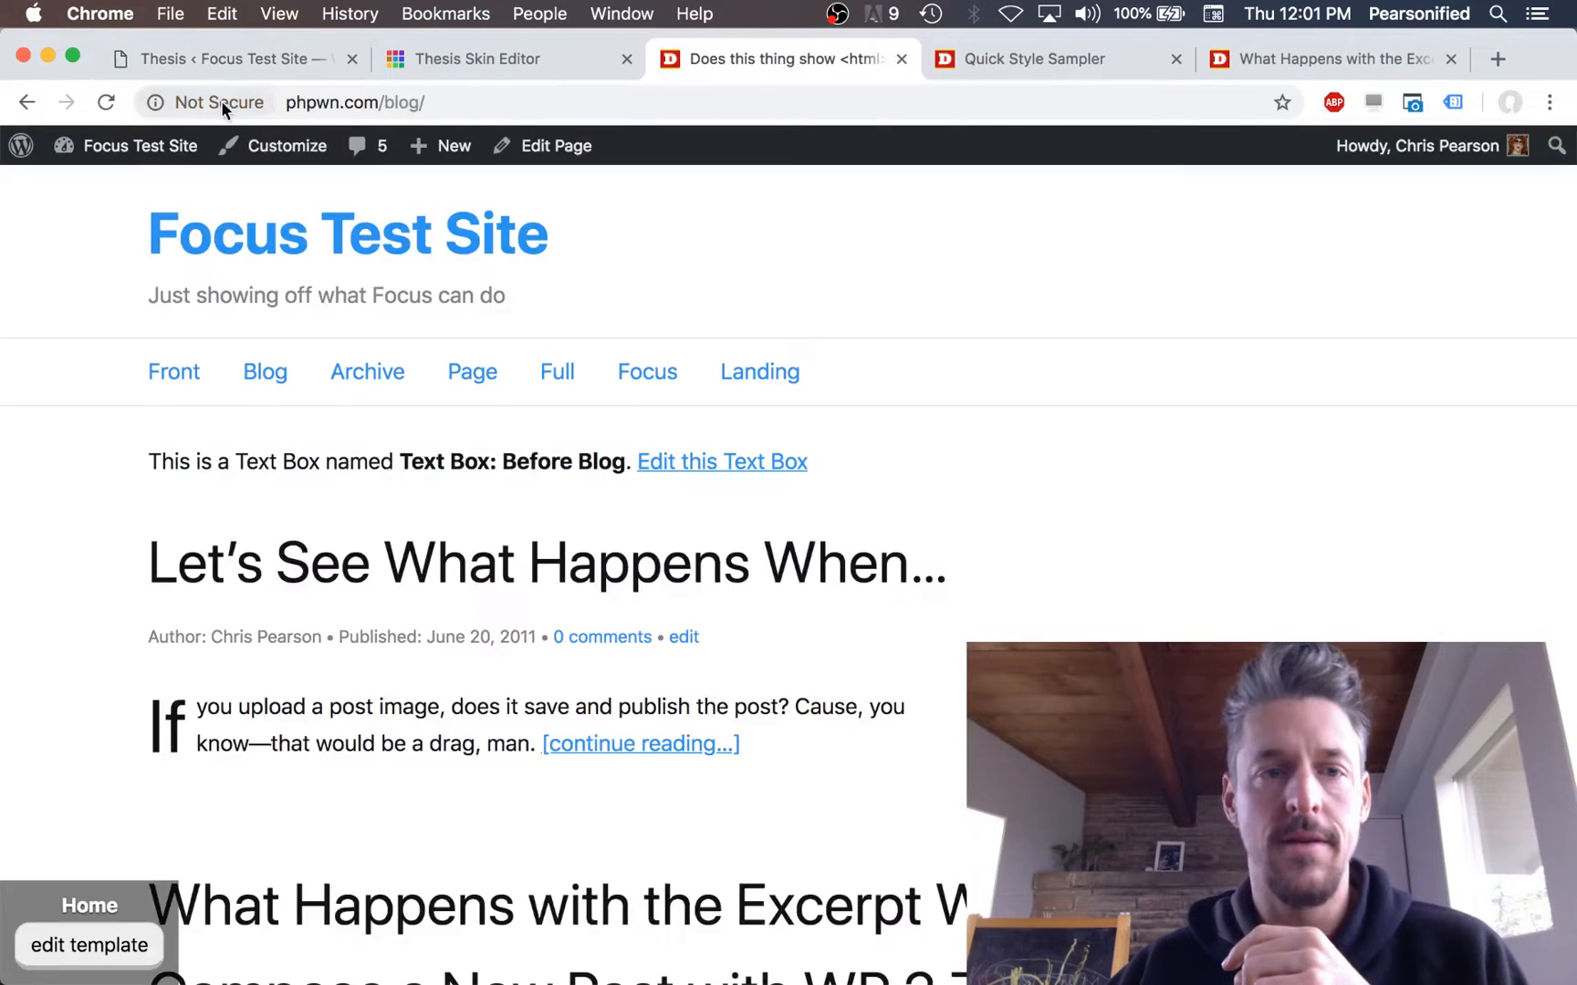
click(106, 102)
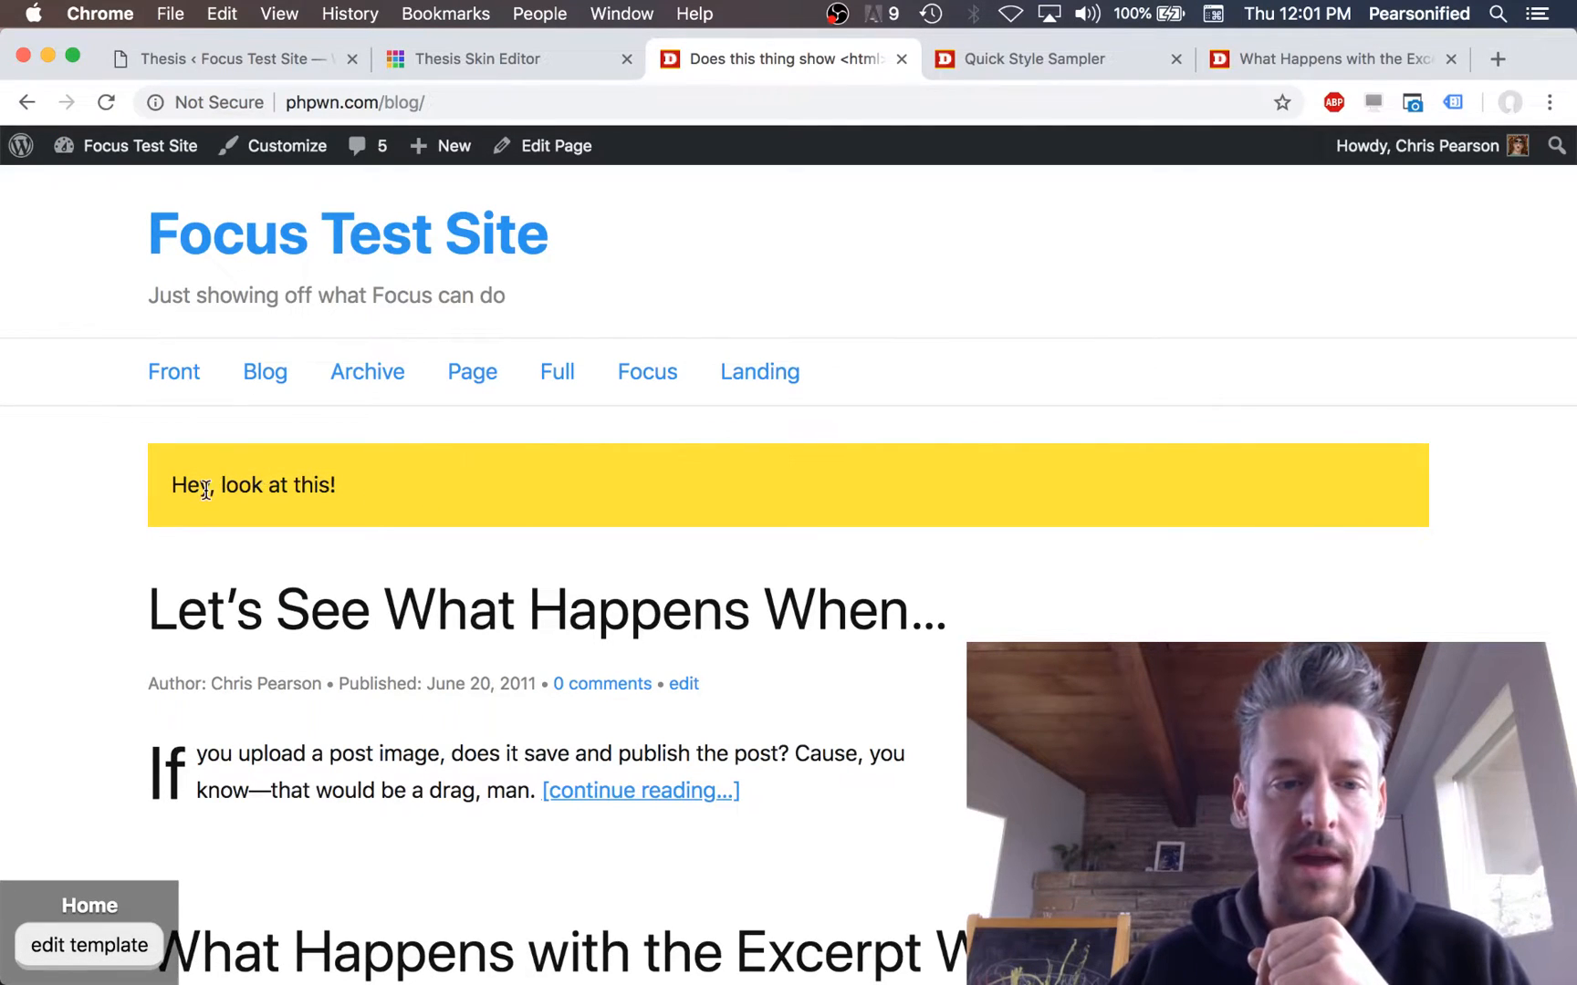
drag(202, 486, 335, 490)
click(334, 490)
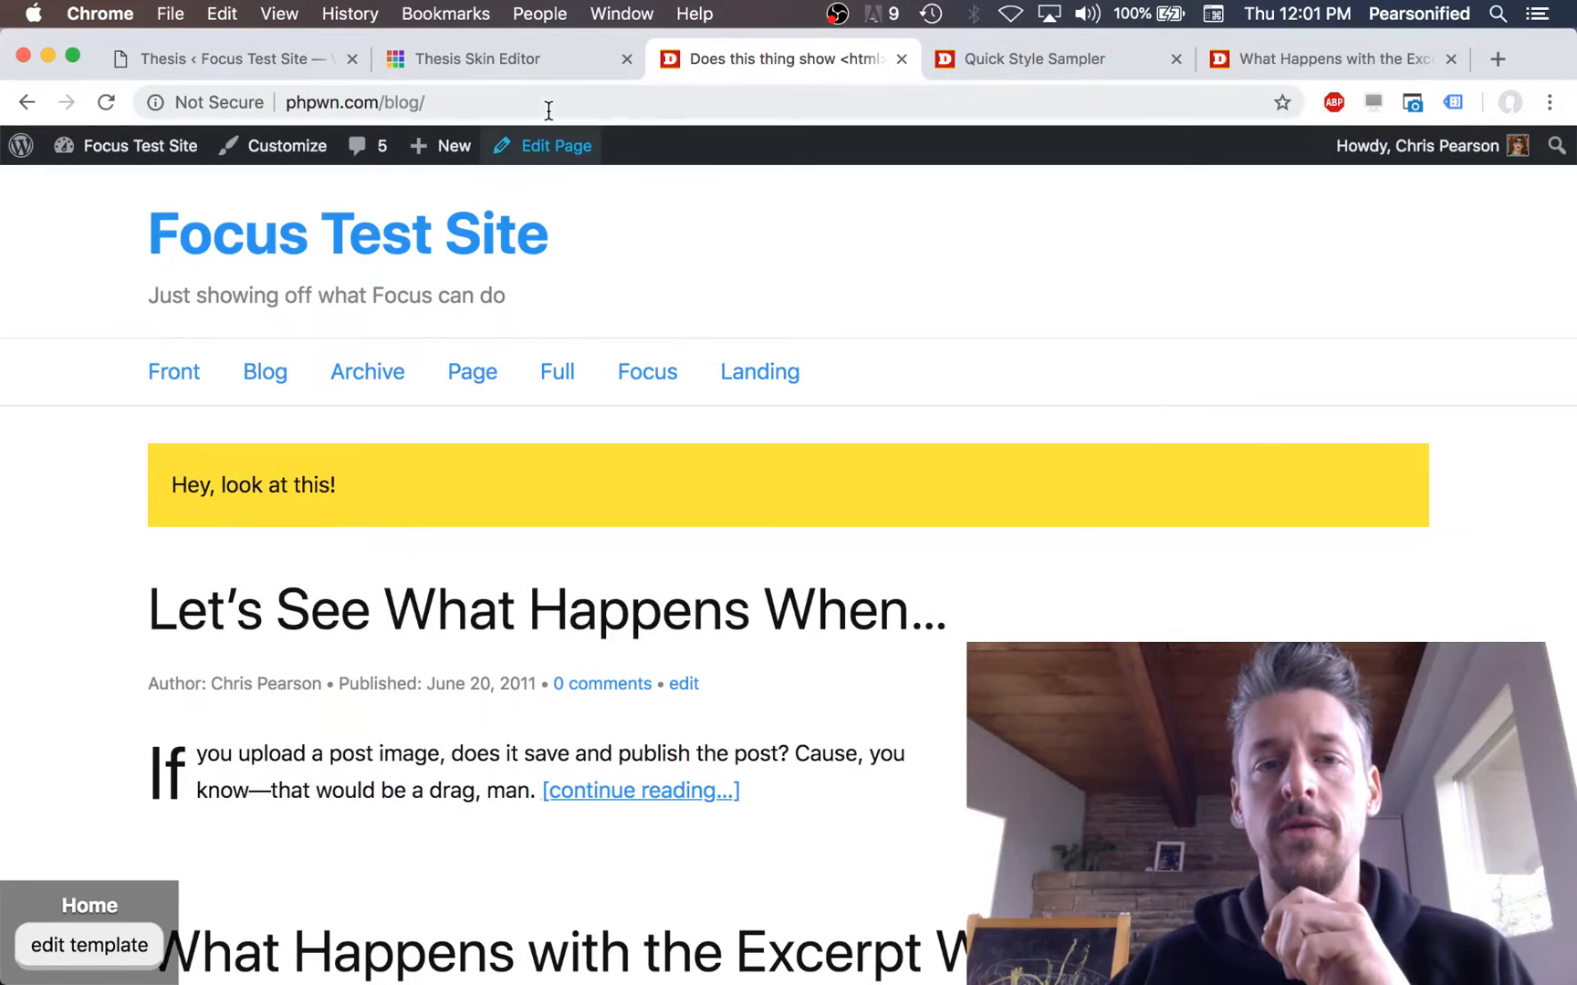
Step: Return to the Focus Skin Content options and expand the Blog and Archives settings under Posts and Pages
click(273, 60)
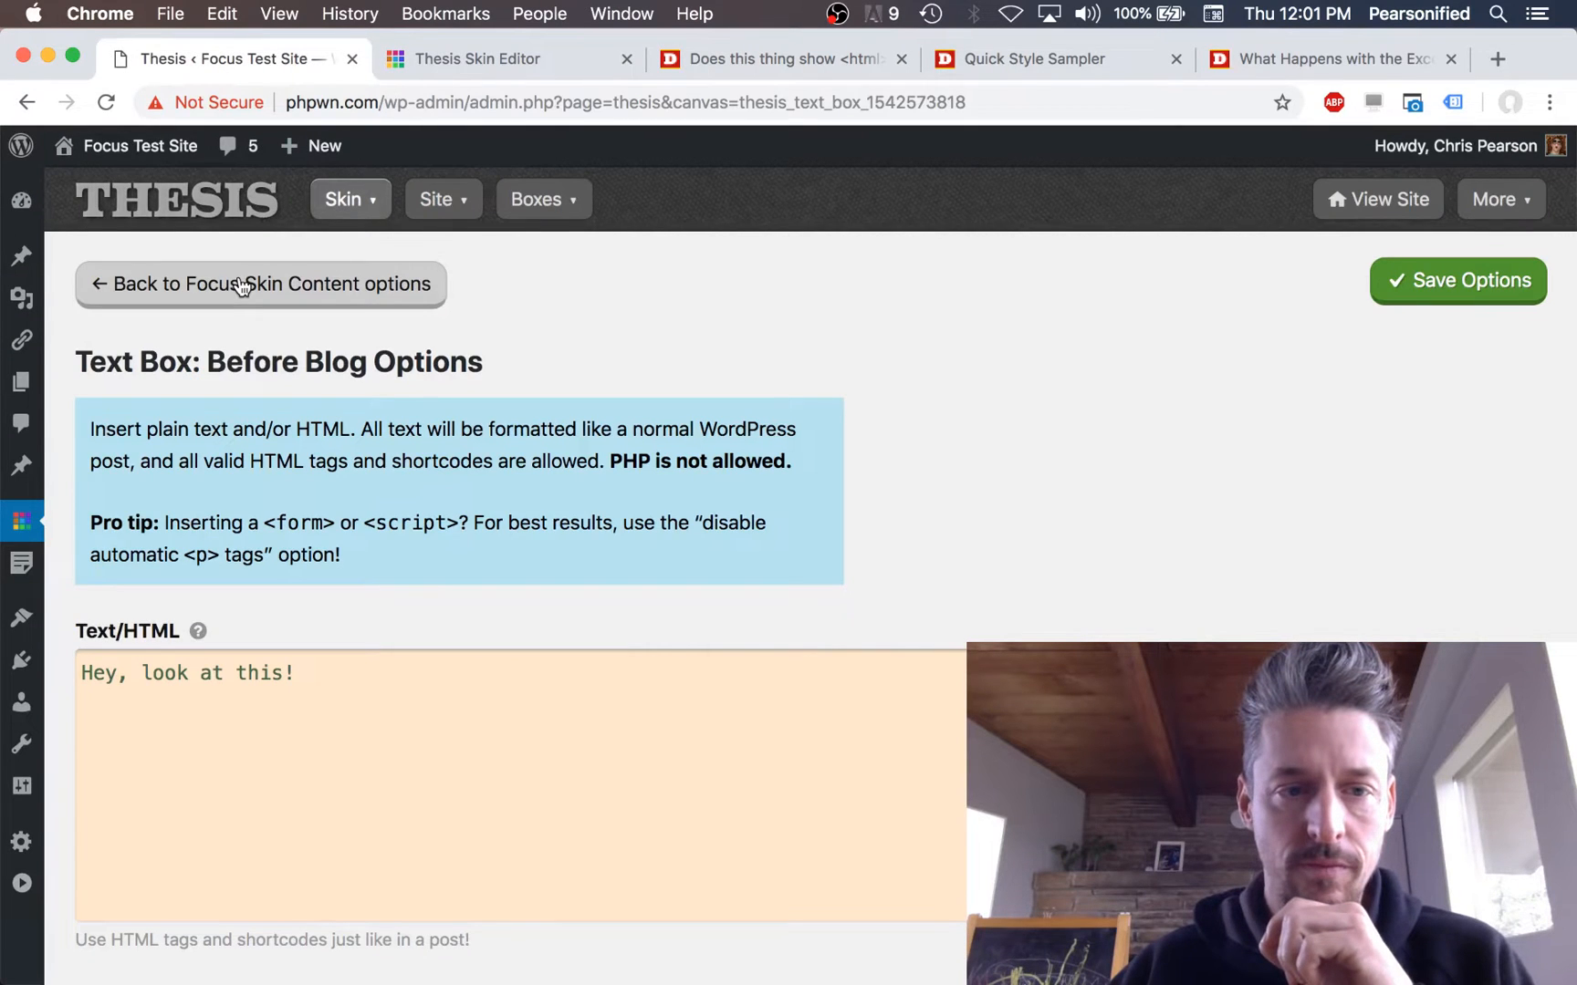
click(241, 286)
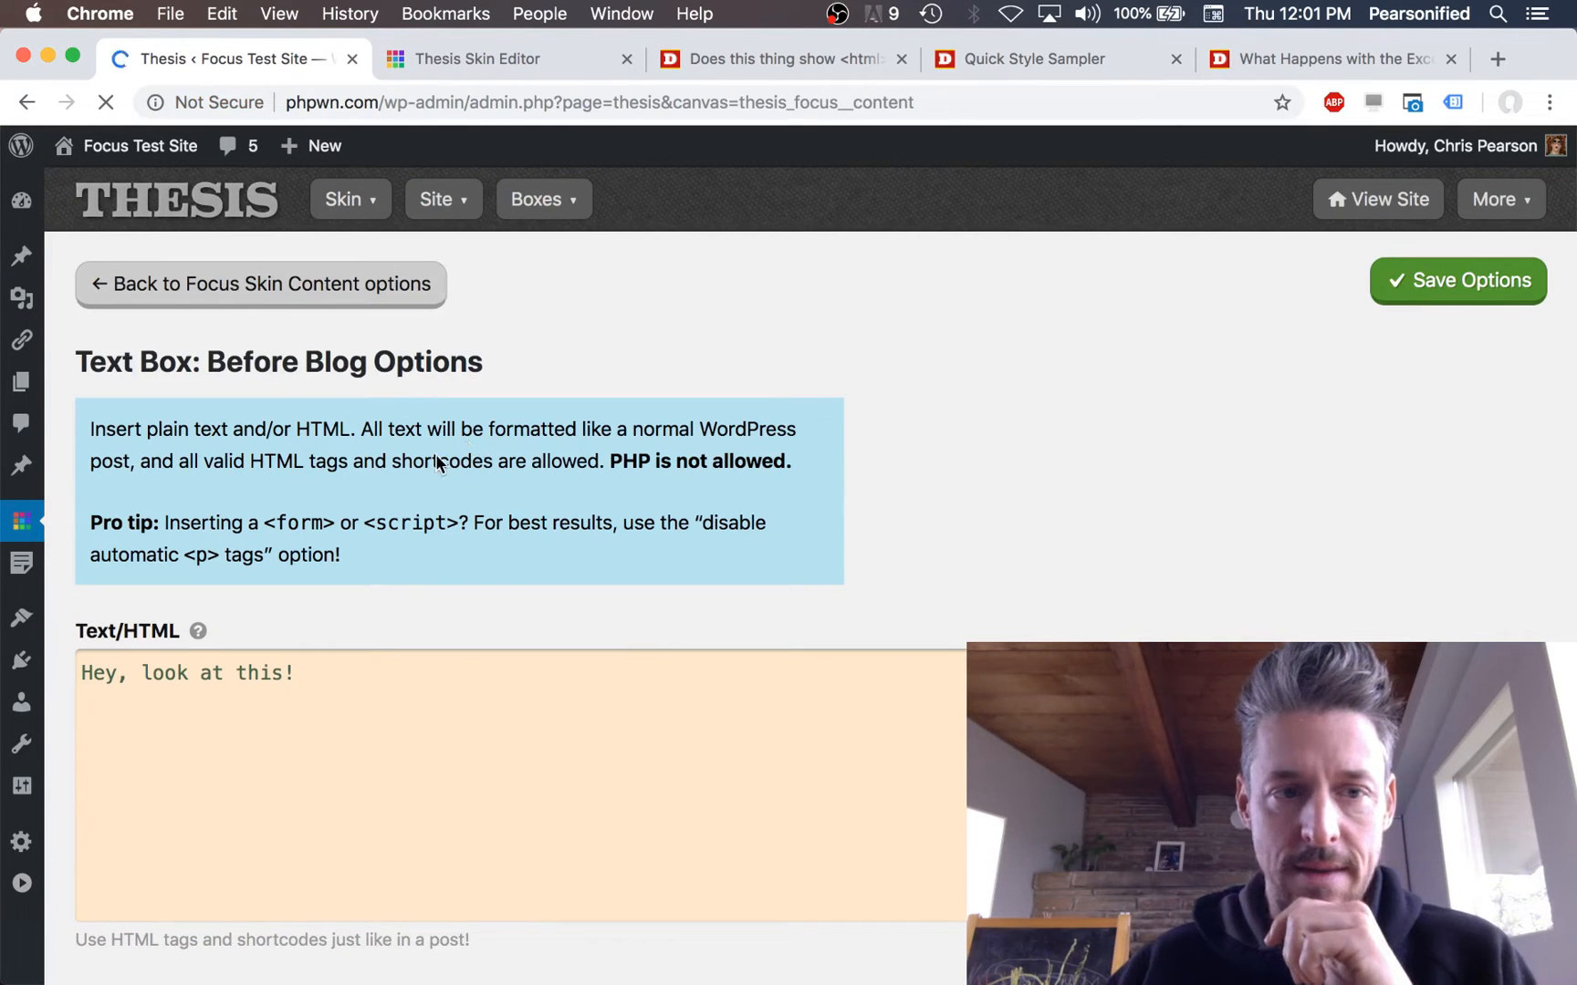
click(178, 515)
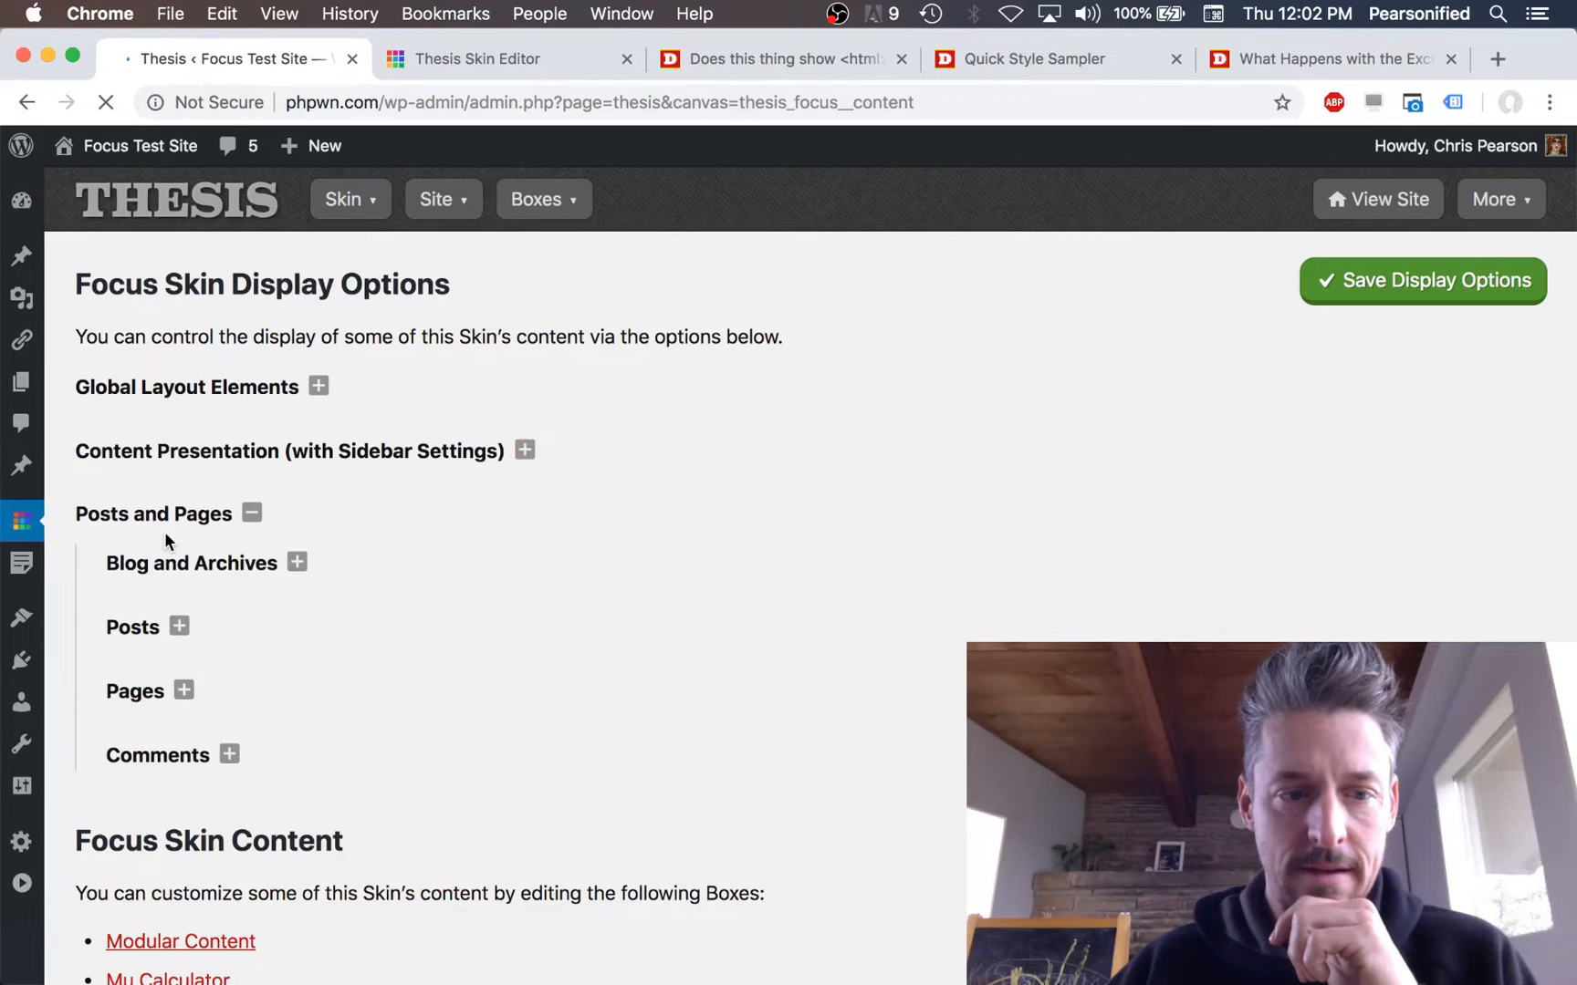
click(161, 566)
scroll(654, 620, down, 5)
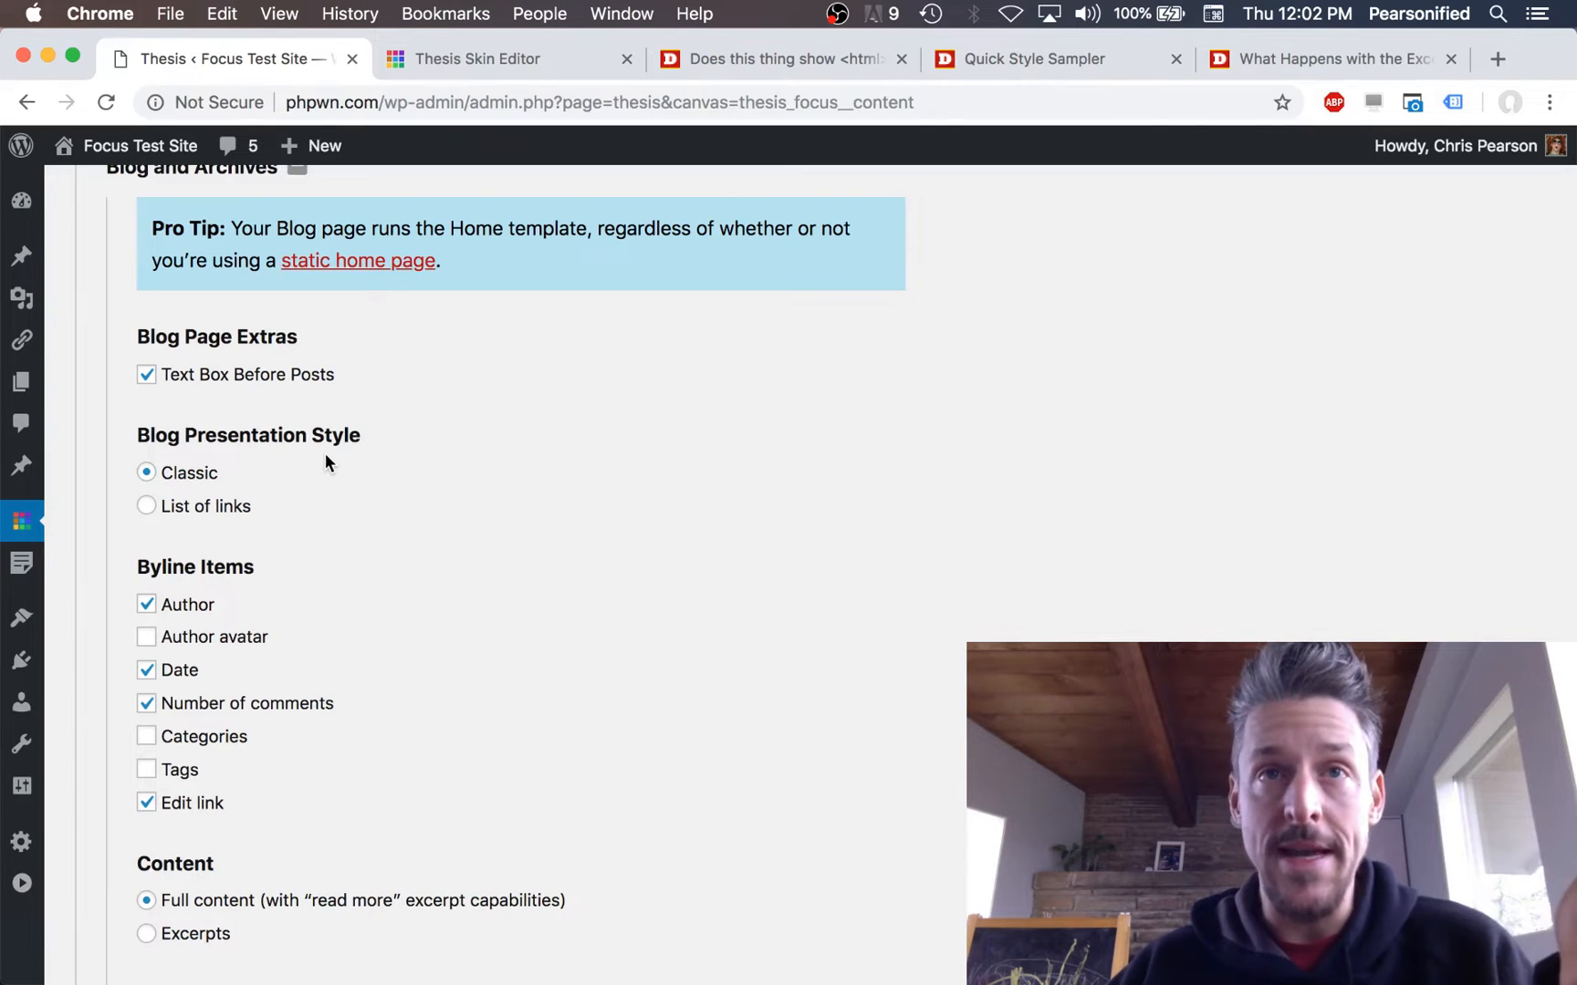
Step: Look through the posts on the live blog page to examine the Classic presentation style
click(805, 73)
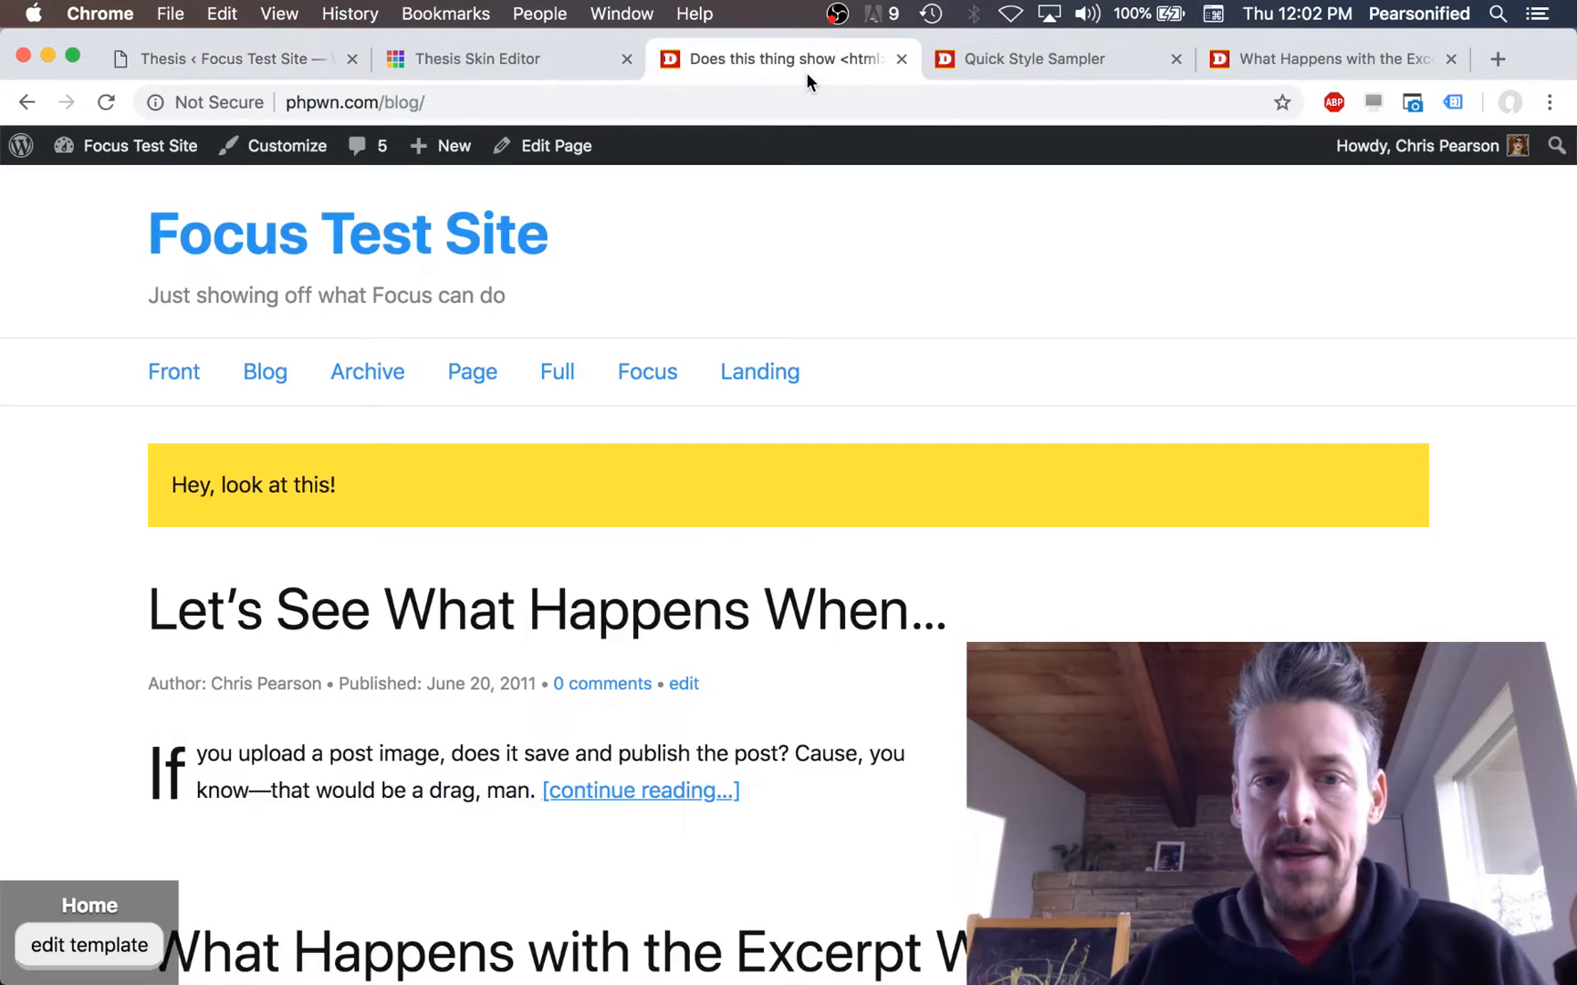
scroll(750, 669, down, 4)
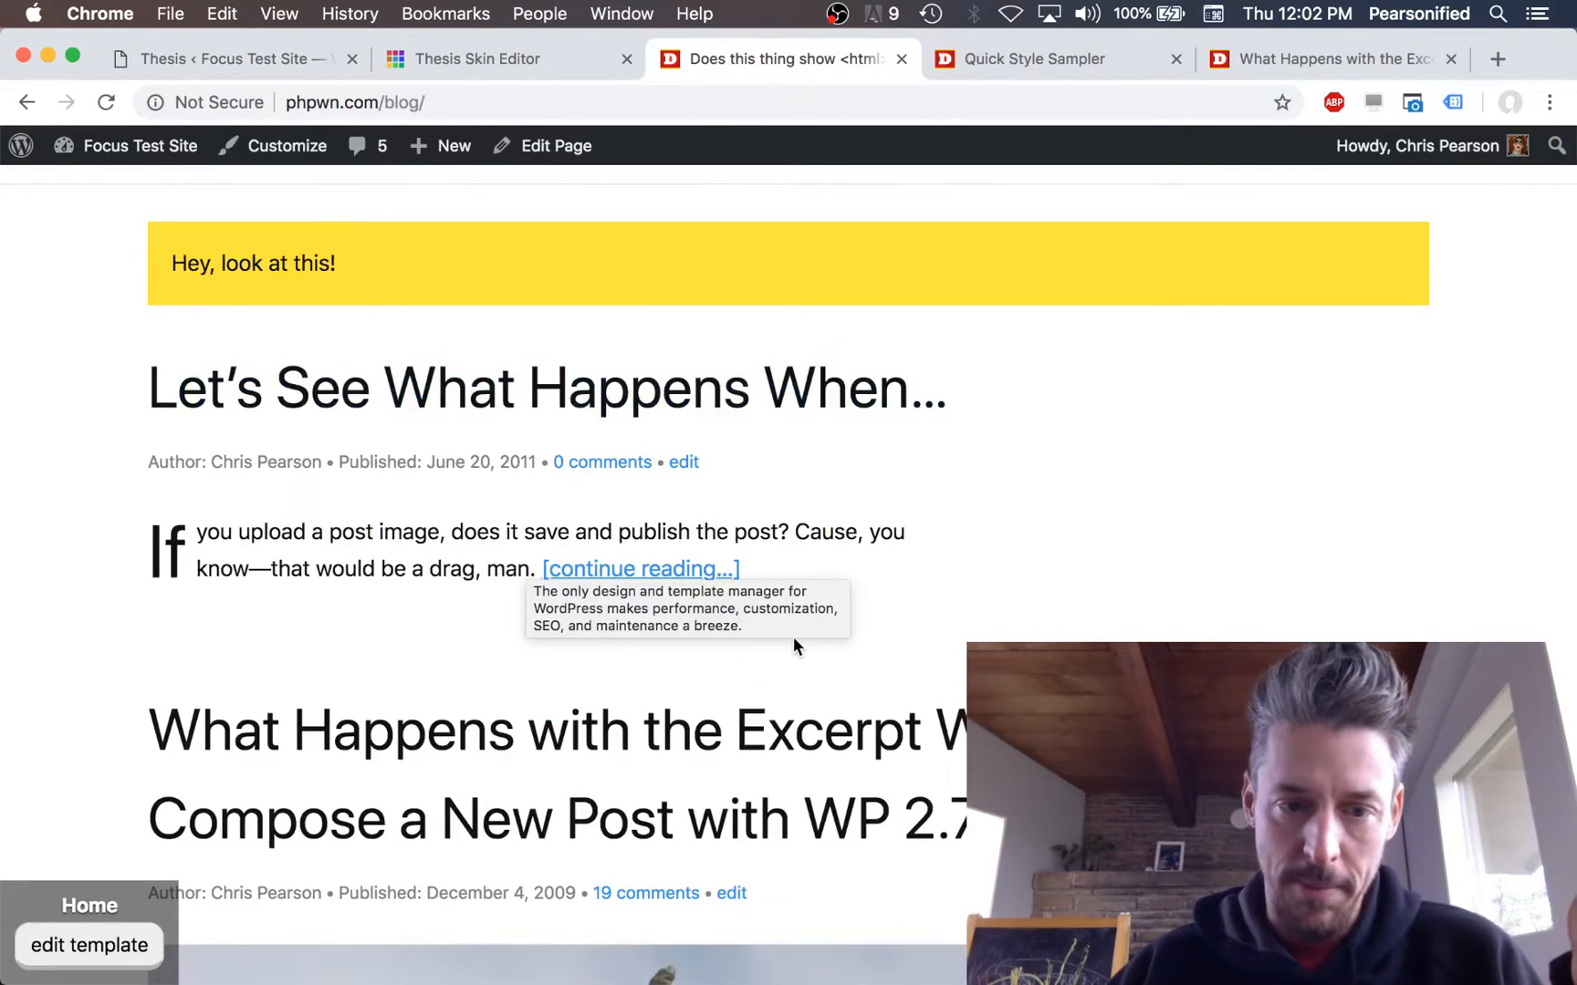
scroll(793, 644, down, 5)
scroll(387, 683, down, 12)
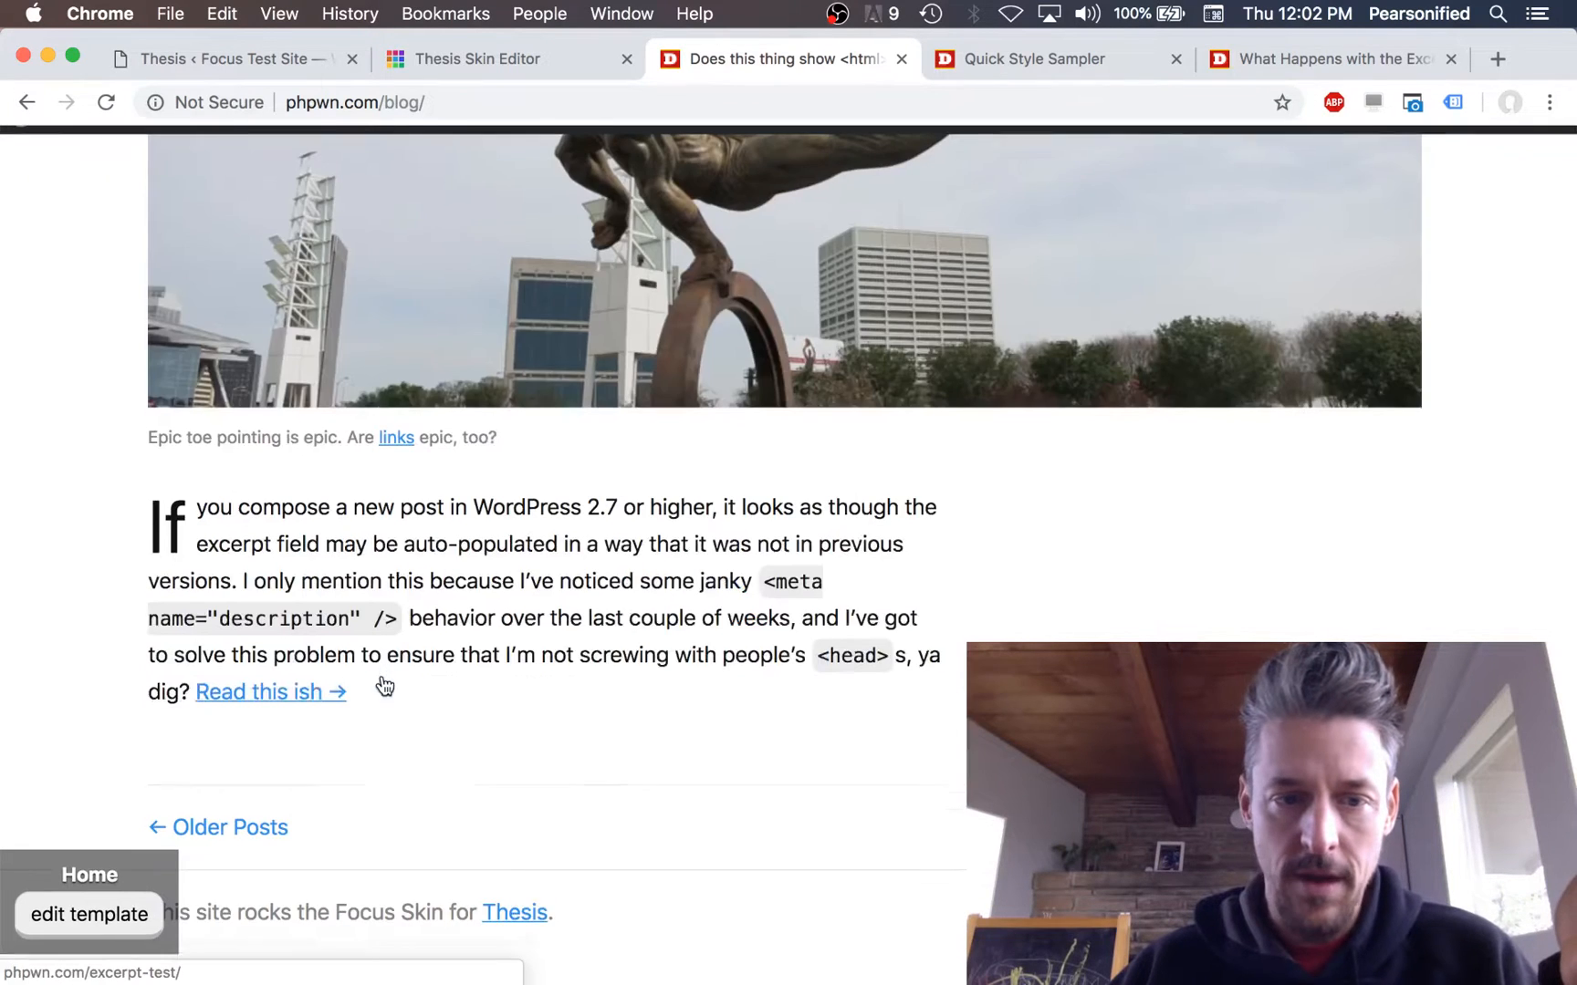
scroll(274, 787, up, 20)
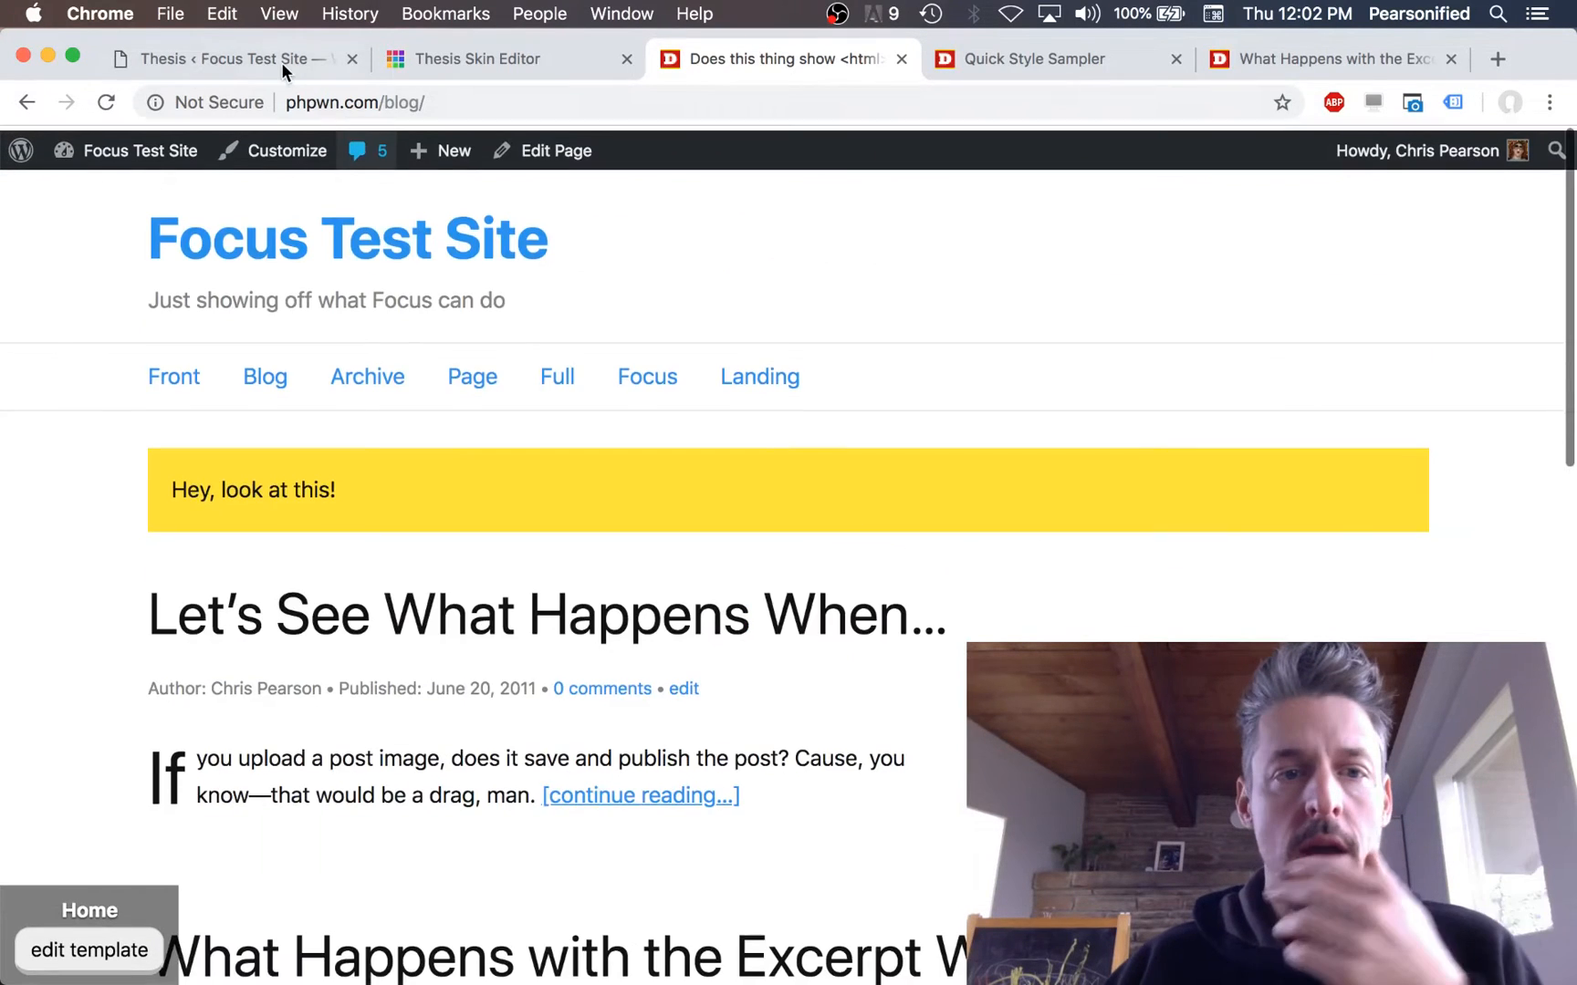
Step: Set the Blog Presentation Style to List of links, save the display options, and view the blog page
click(266, 63)
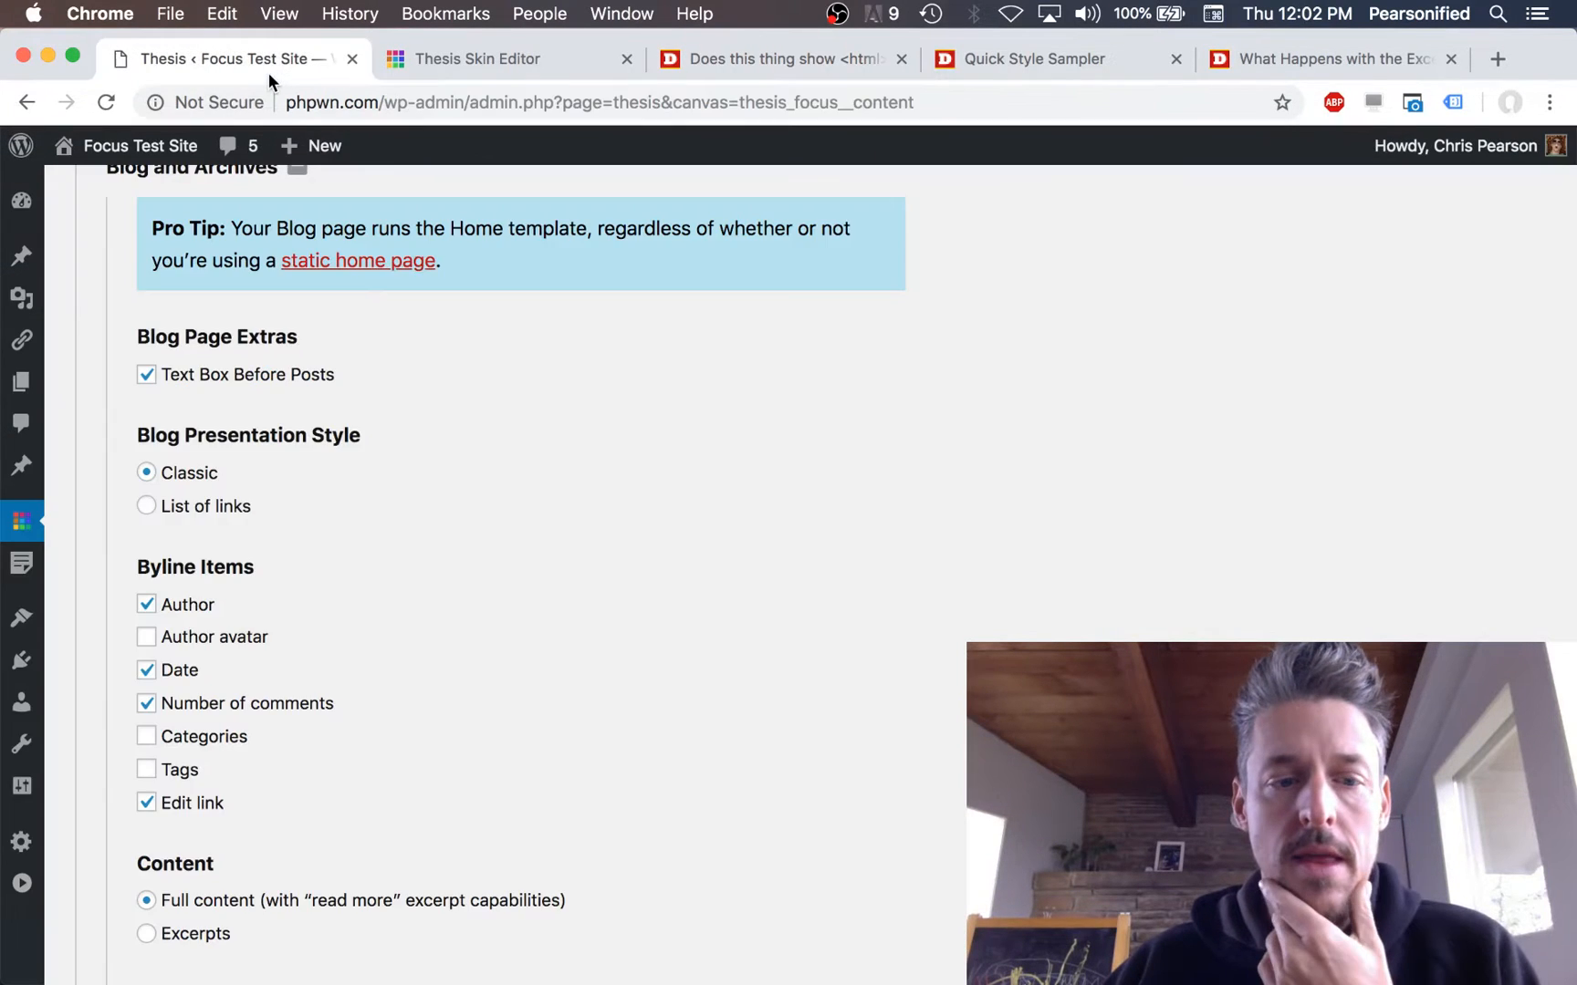
click(211, 505)
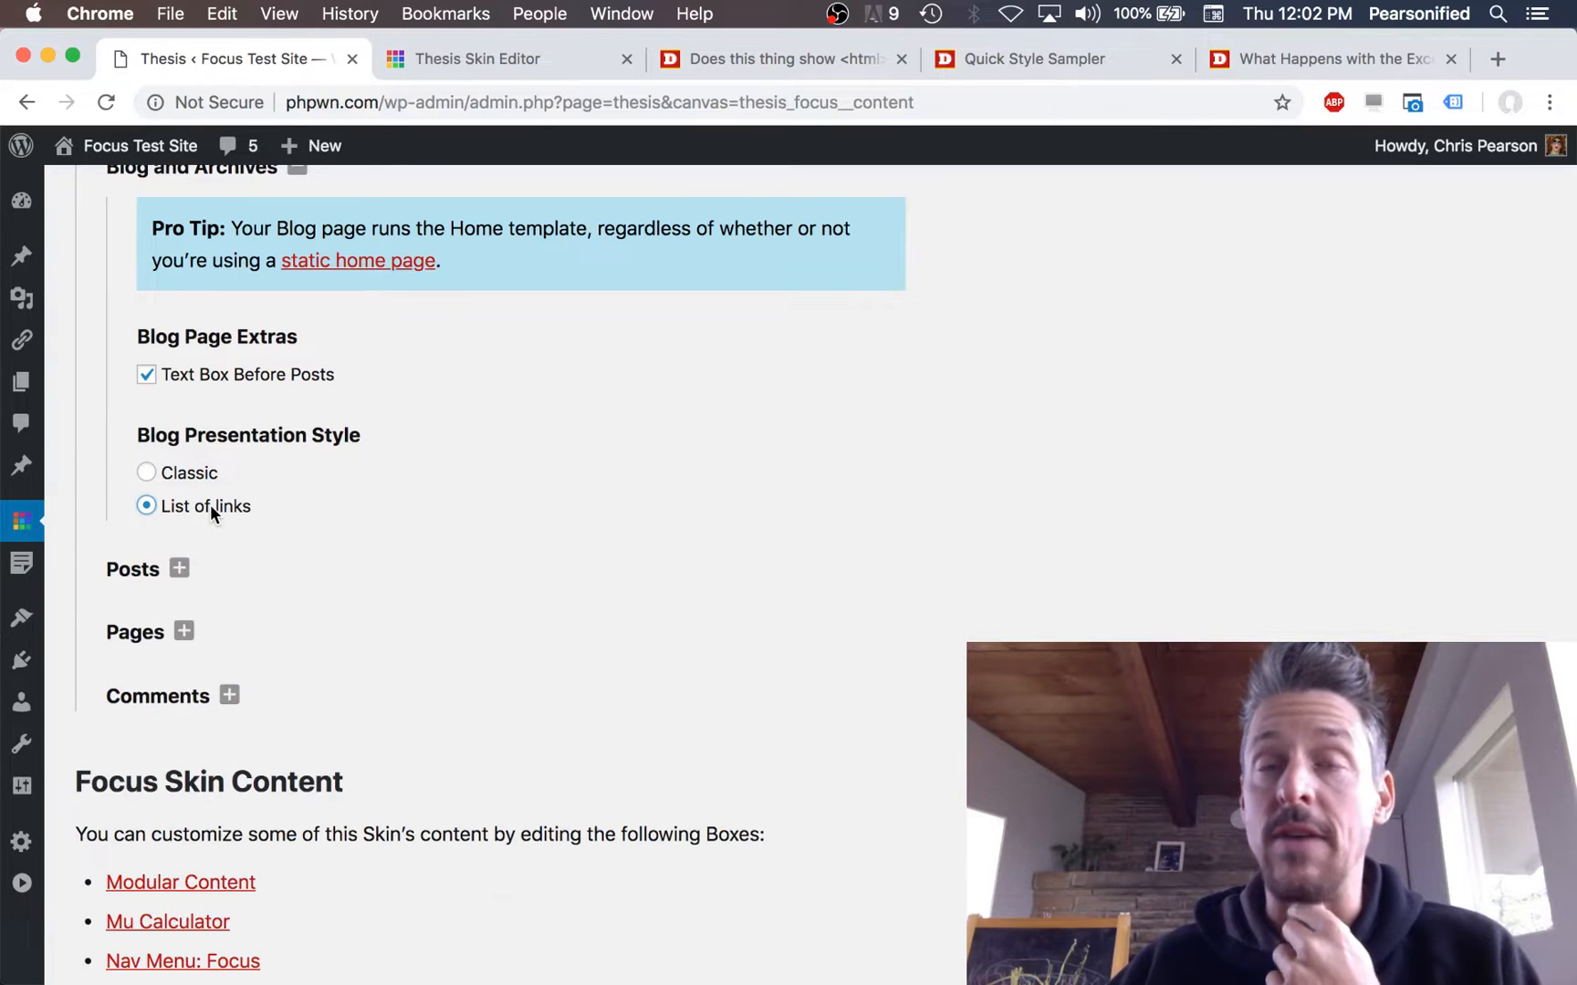
scroll(747, 648, up, 5)
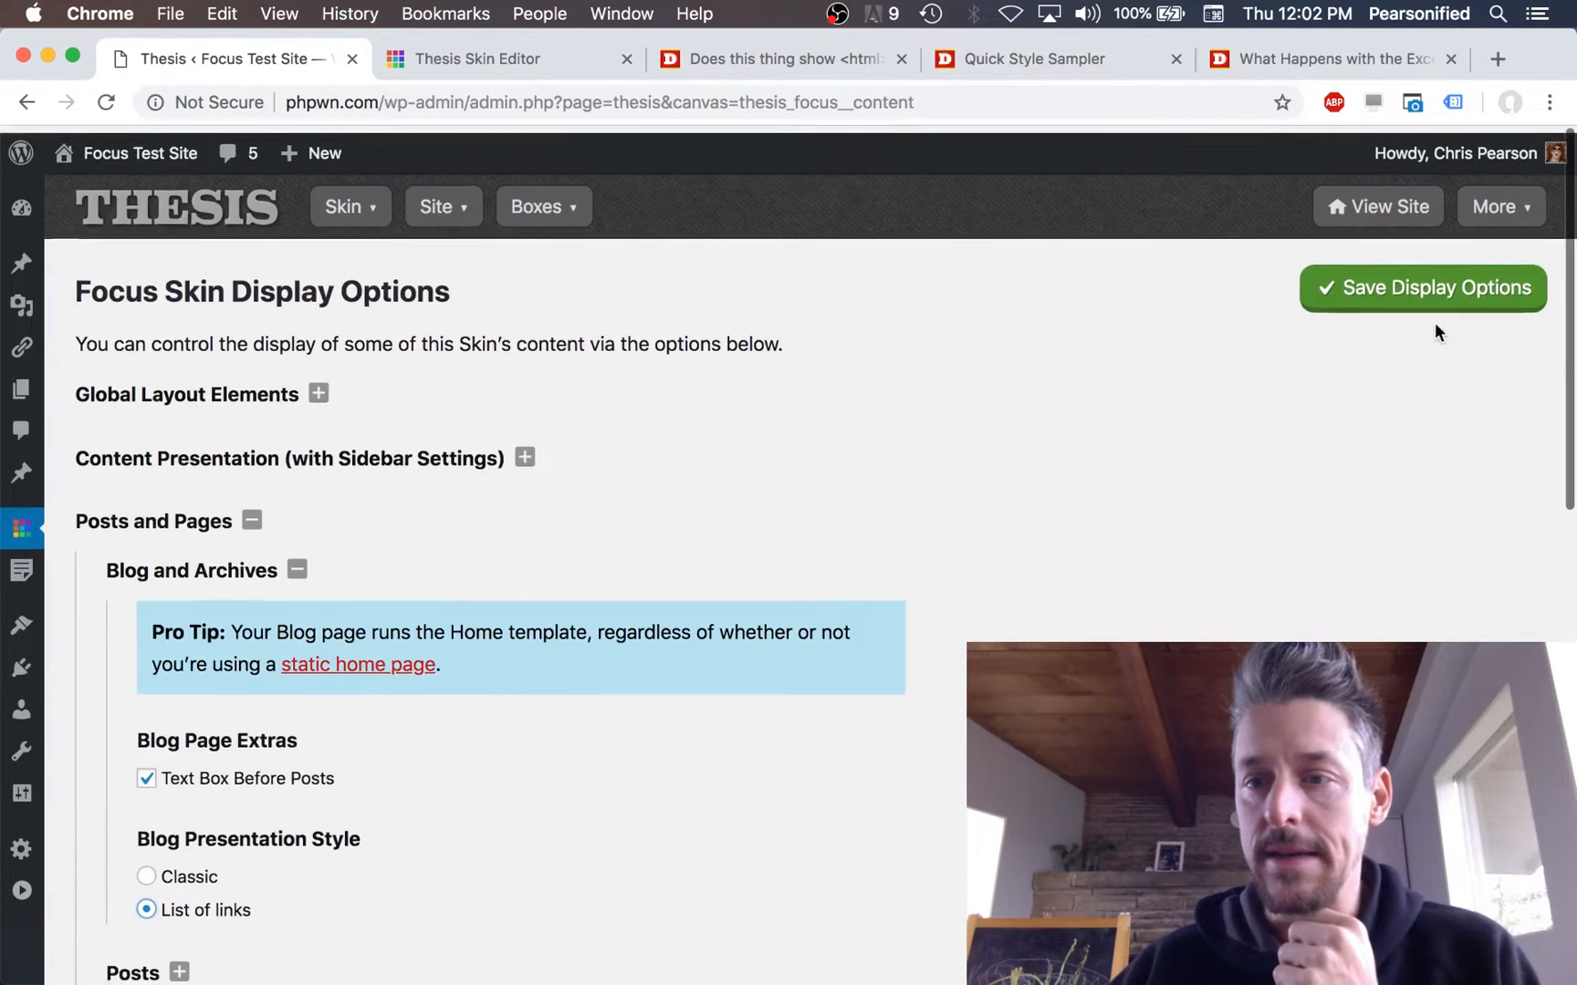
click(1423, 291)
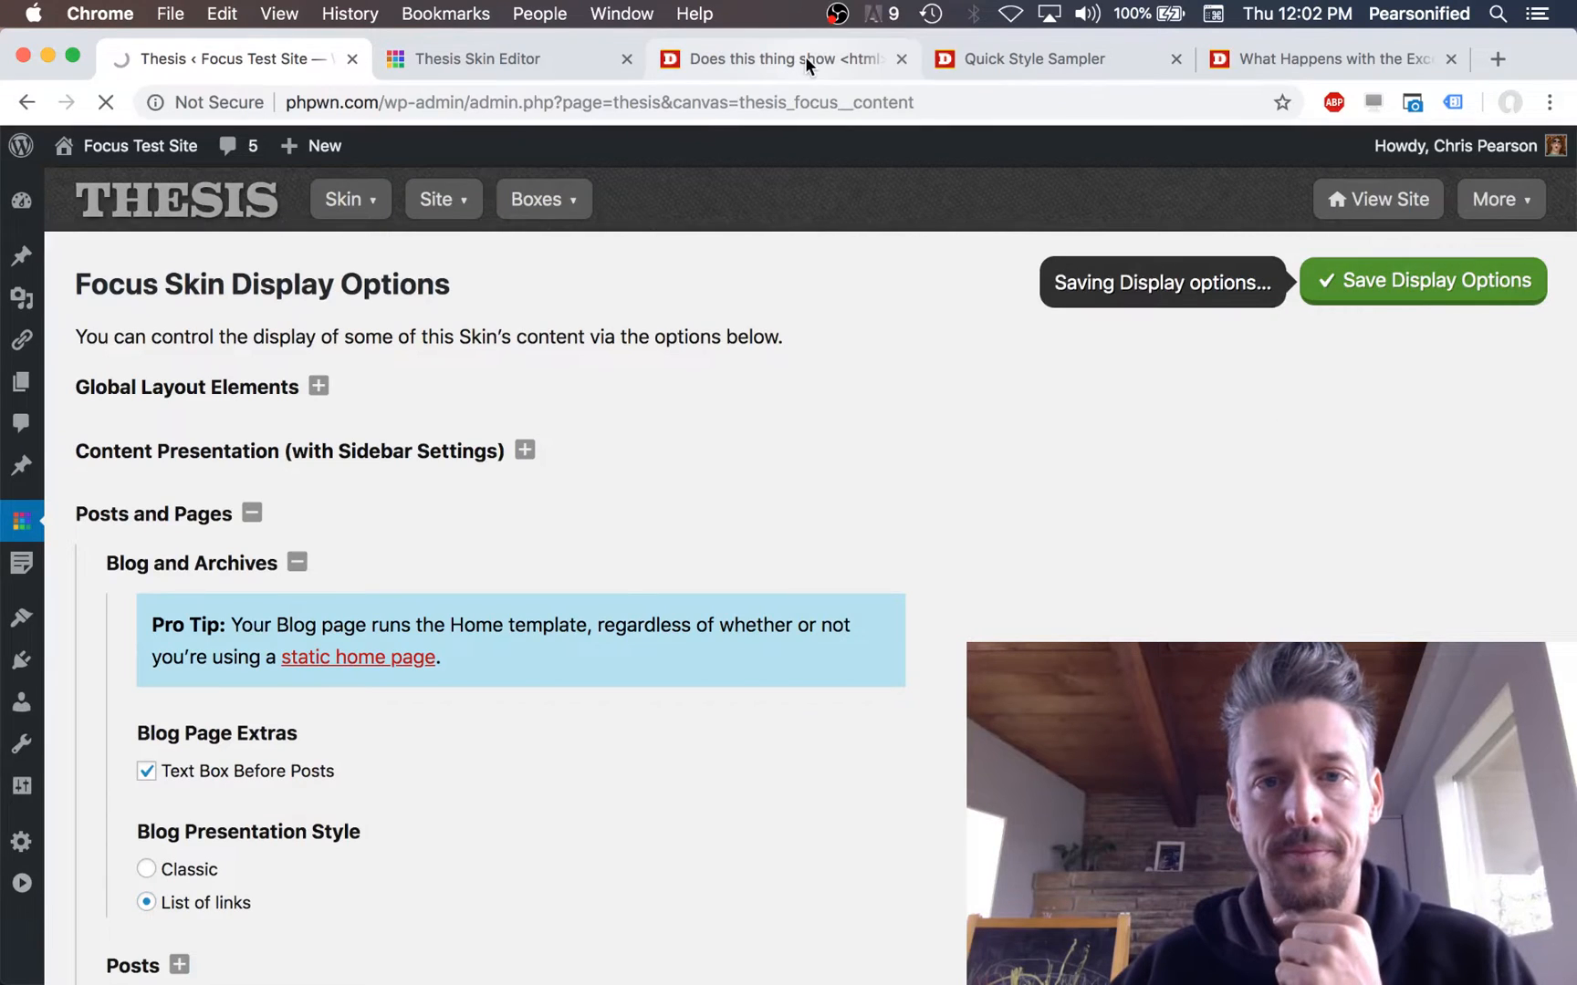
click(805, 56)
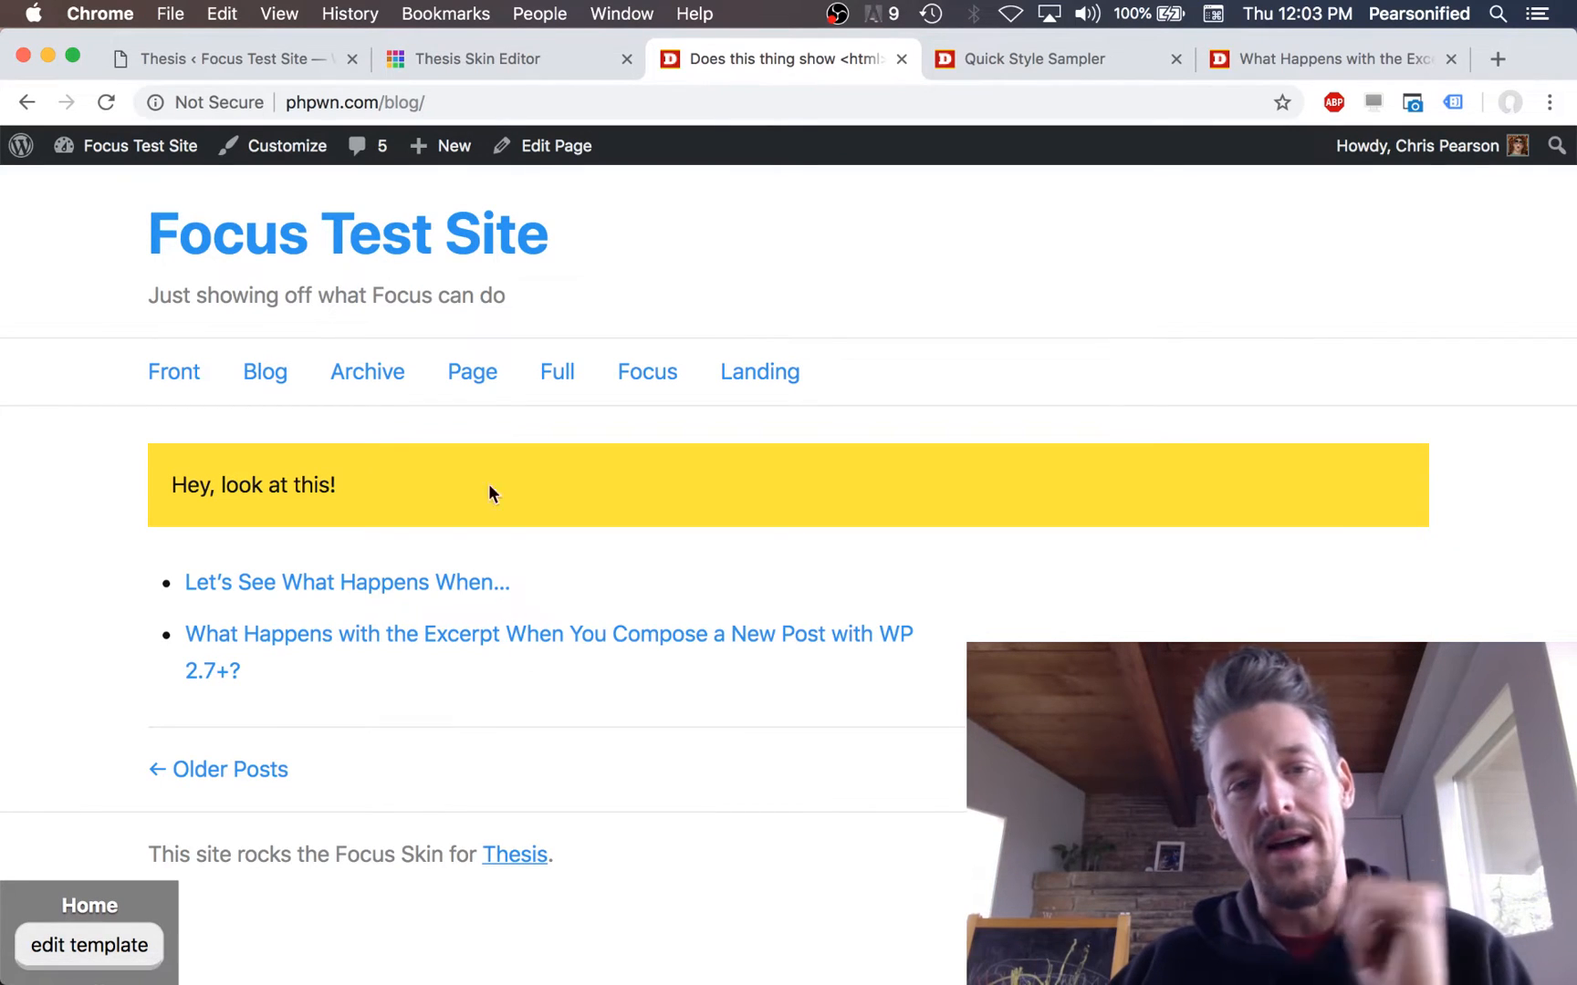
Step: Set the Blog Presentation Style to Classic in the Blog and Archives settings and save the display options
click(219, 64)
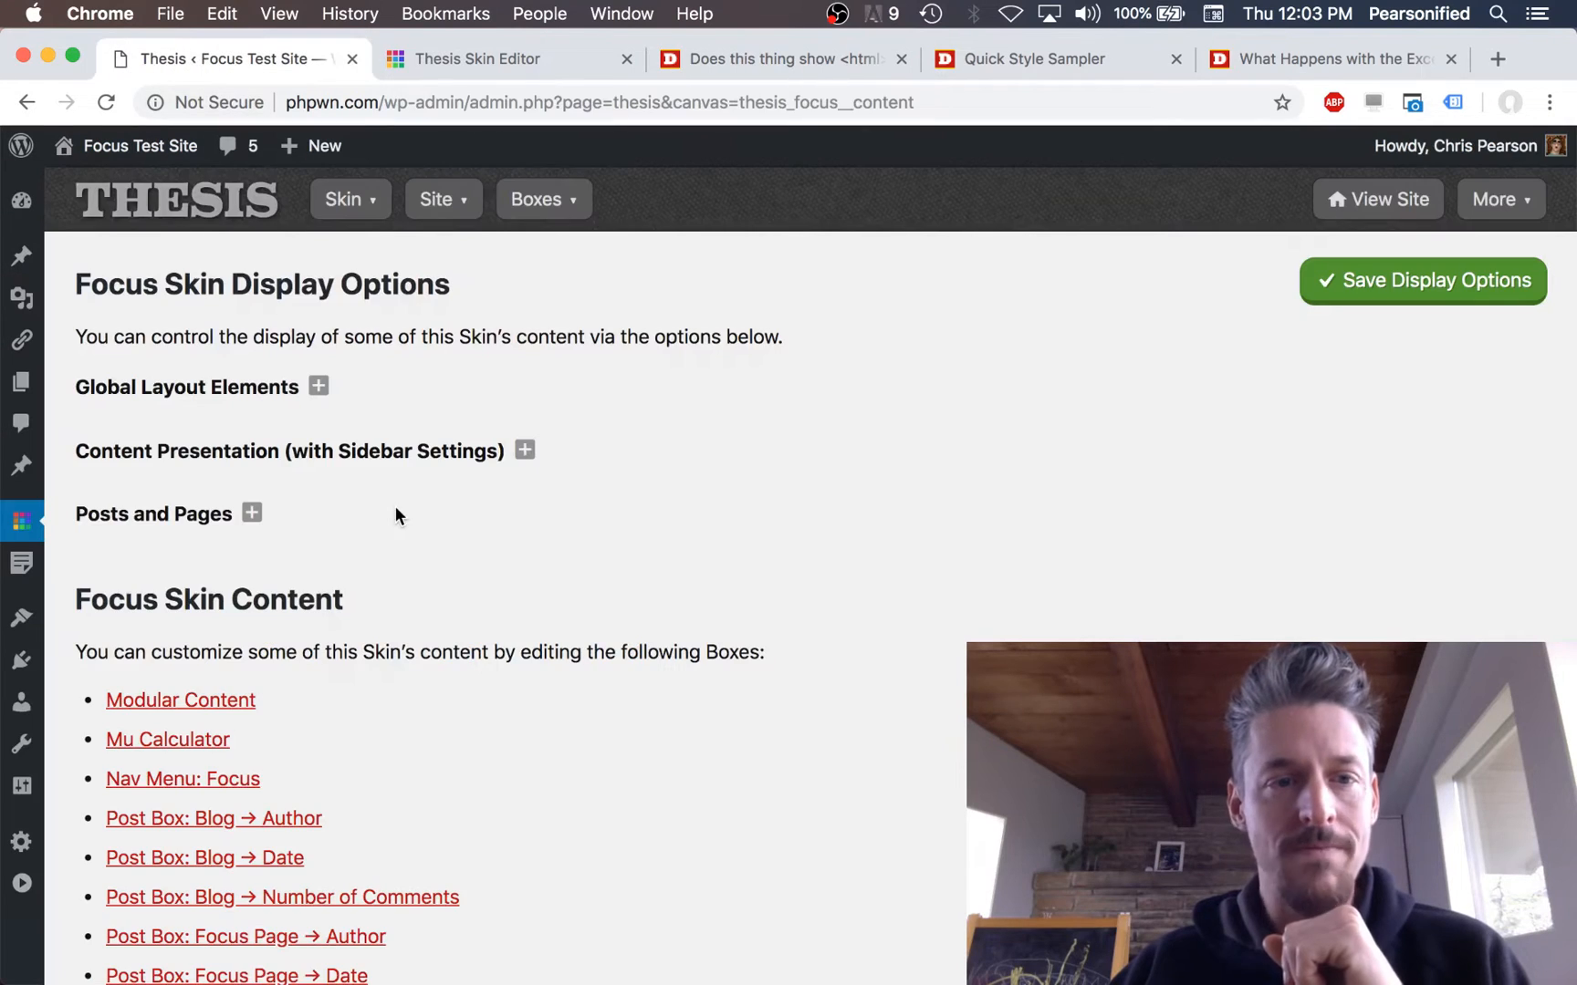
click(251, 512)
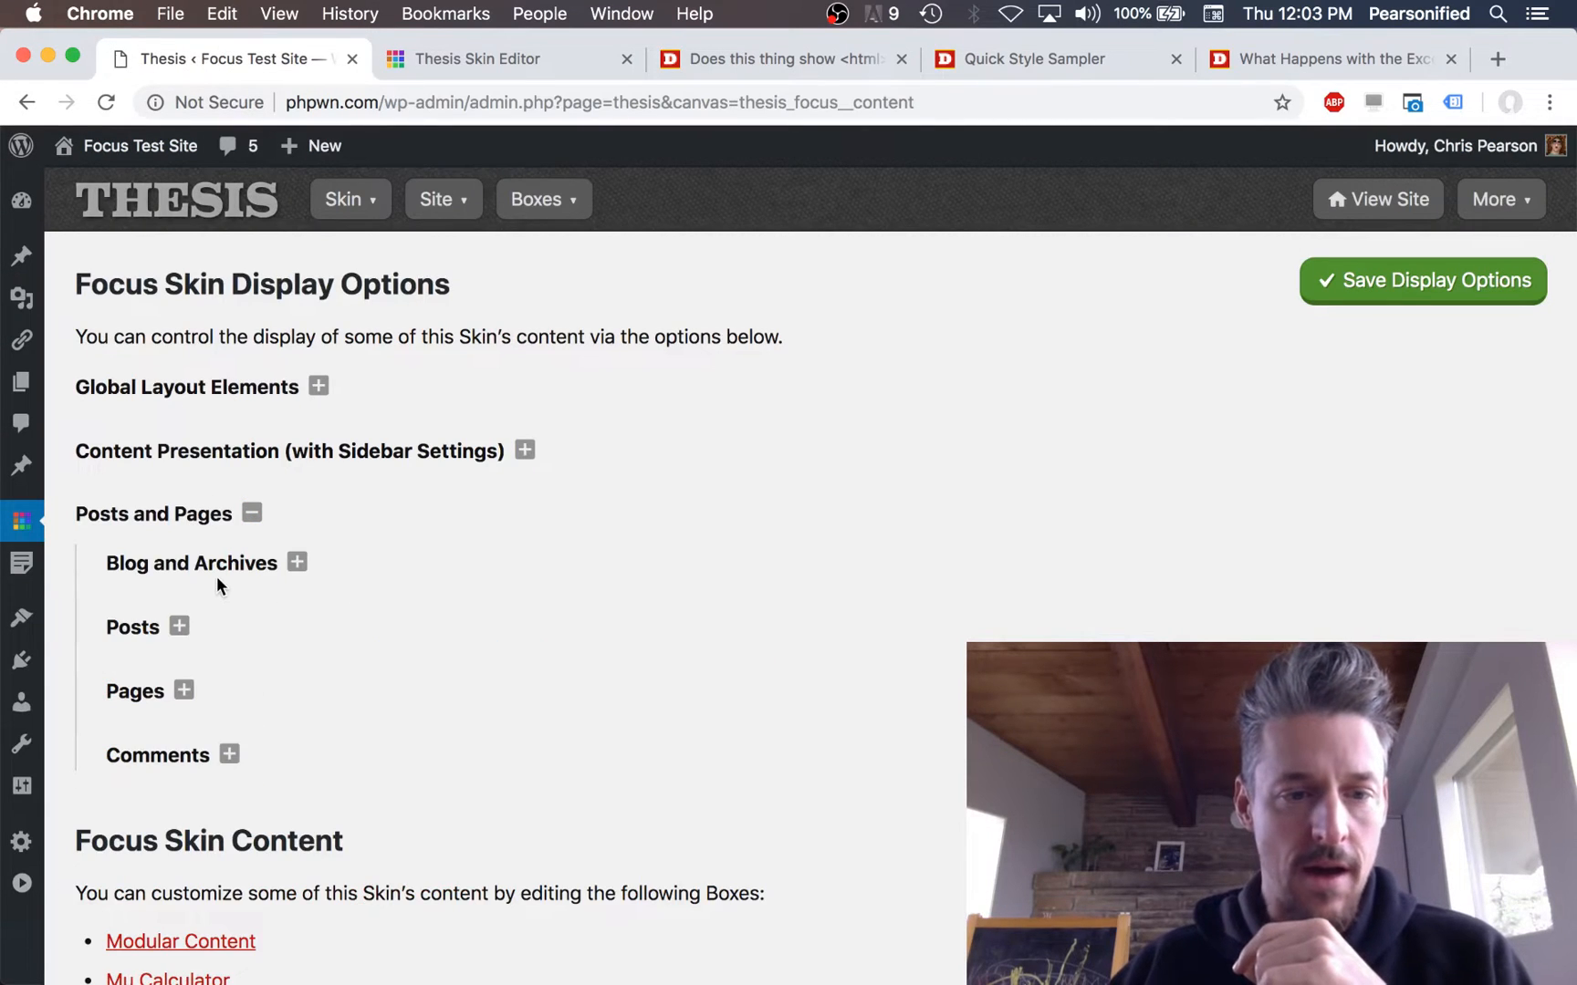
click(297, 562)
scroll(293, 601, down, 3)
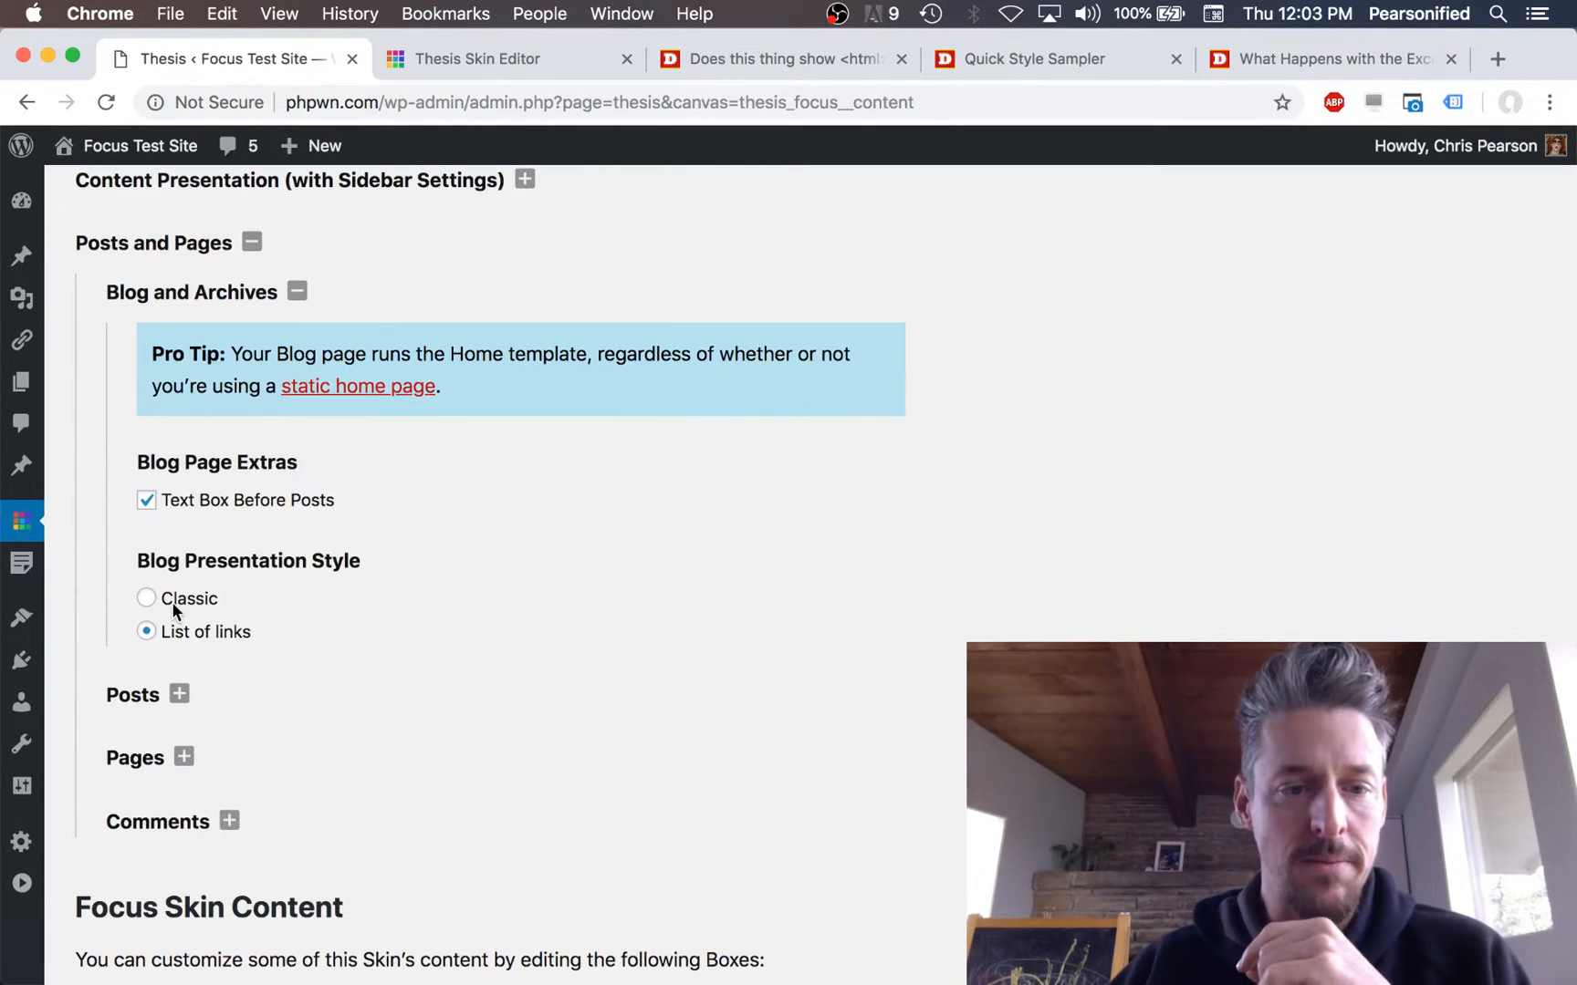
click(177, 596)
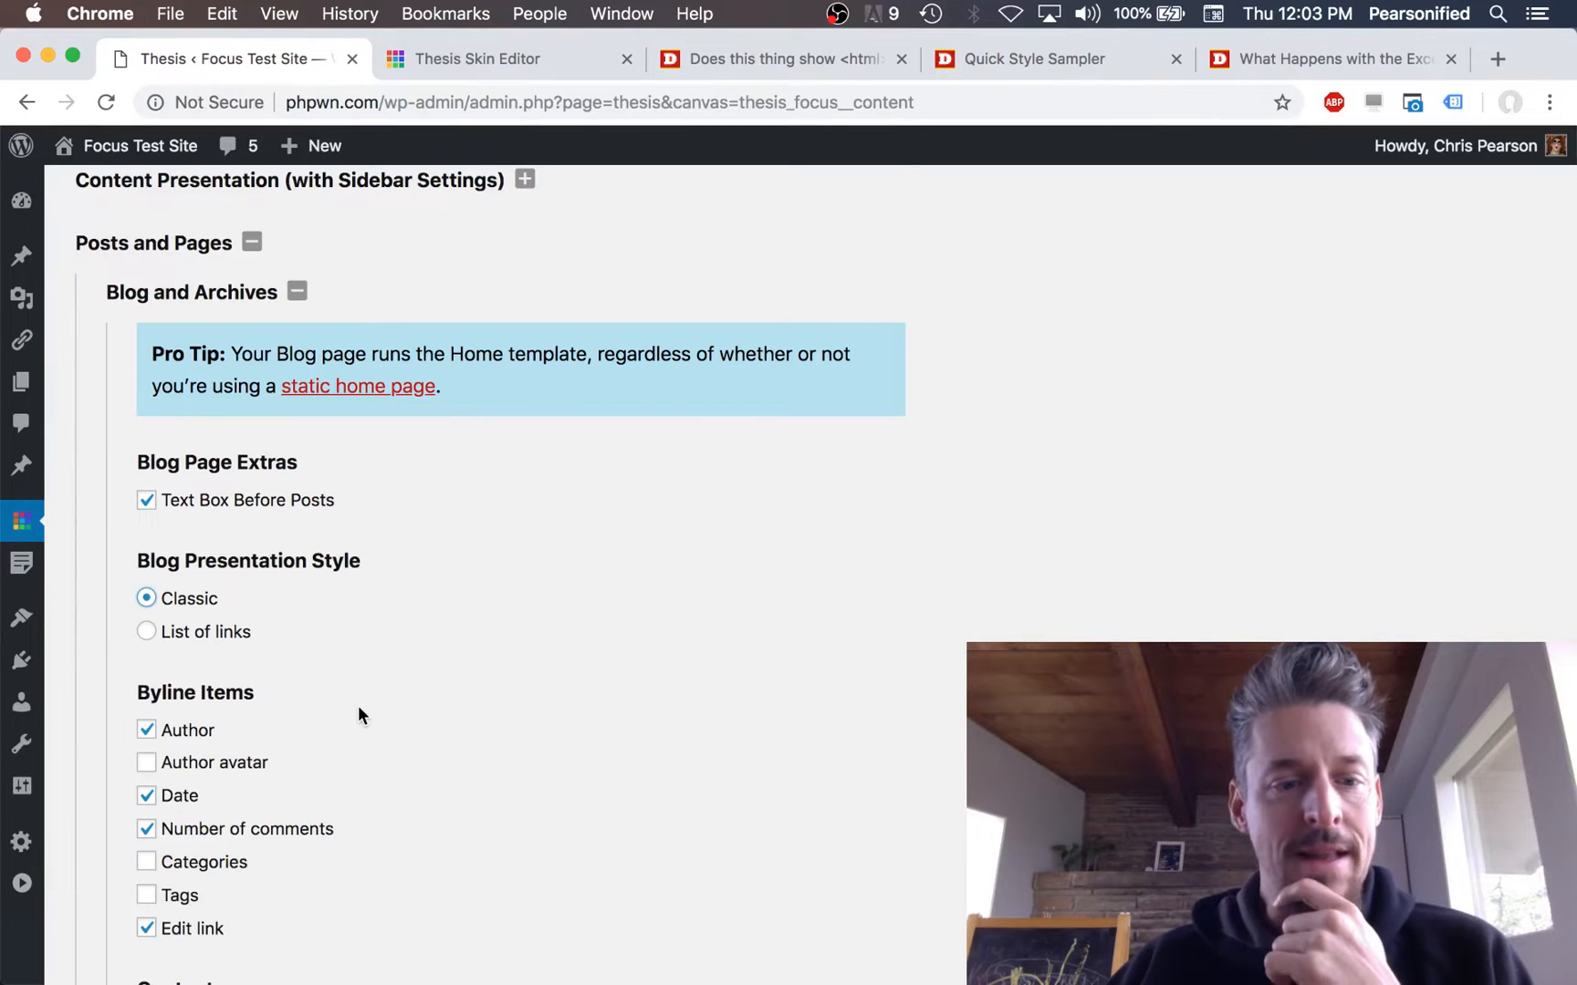
scroll(358, 715, down, 4)
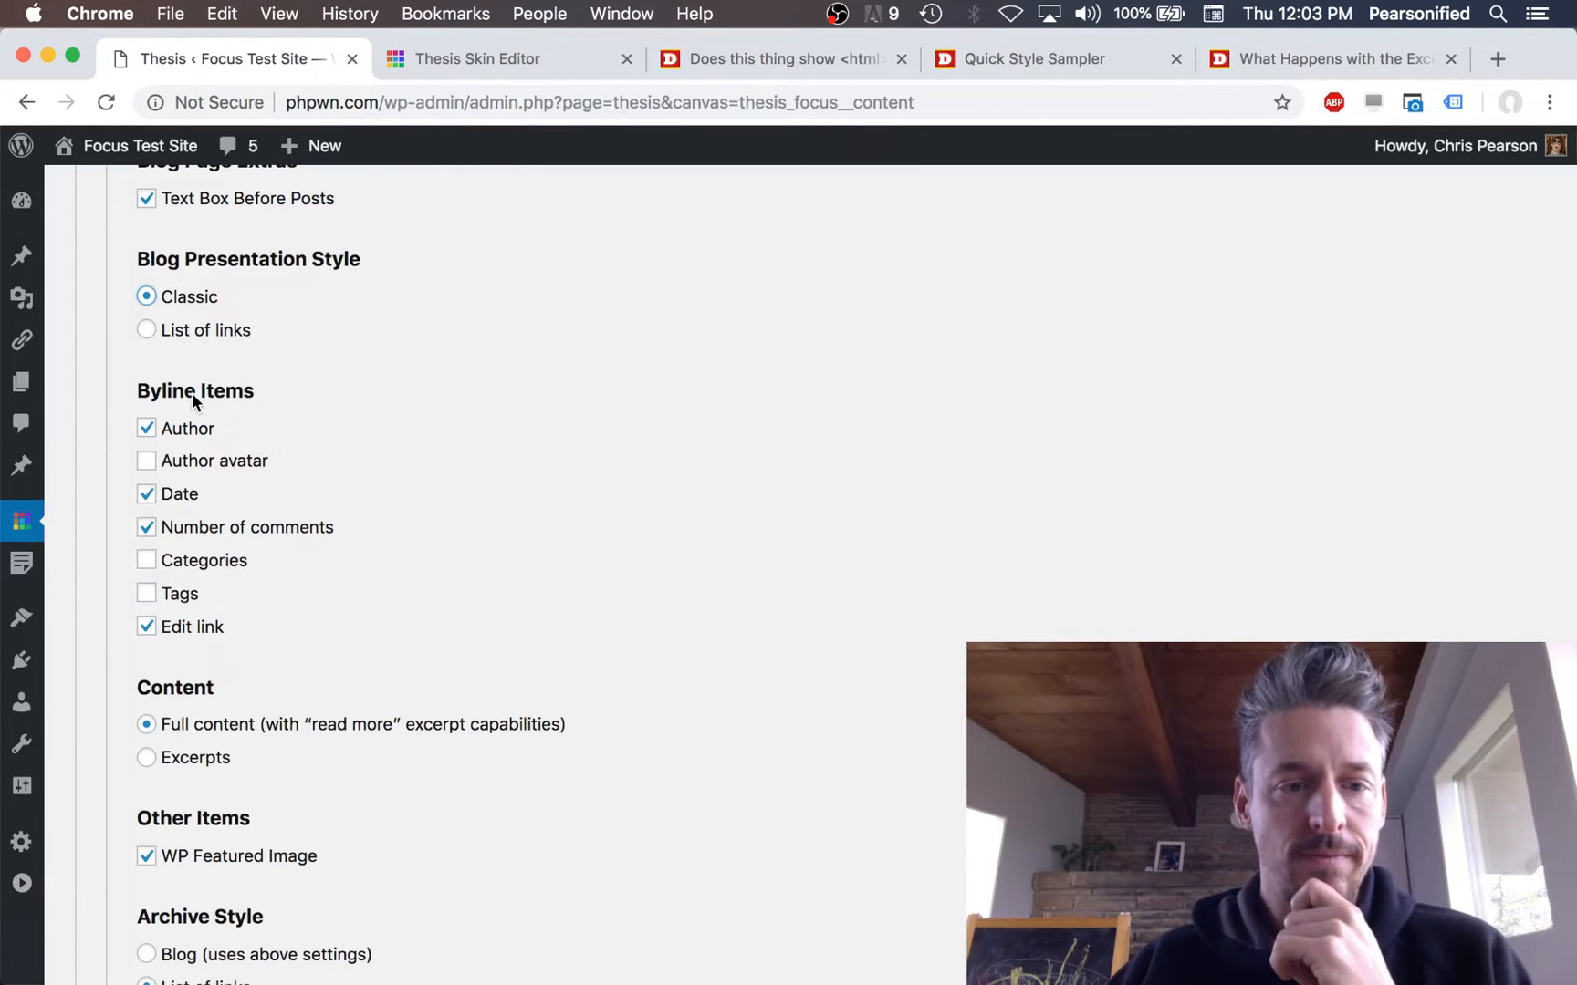
scroll(469, 344, up, 8)
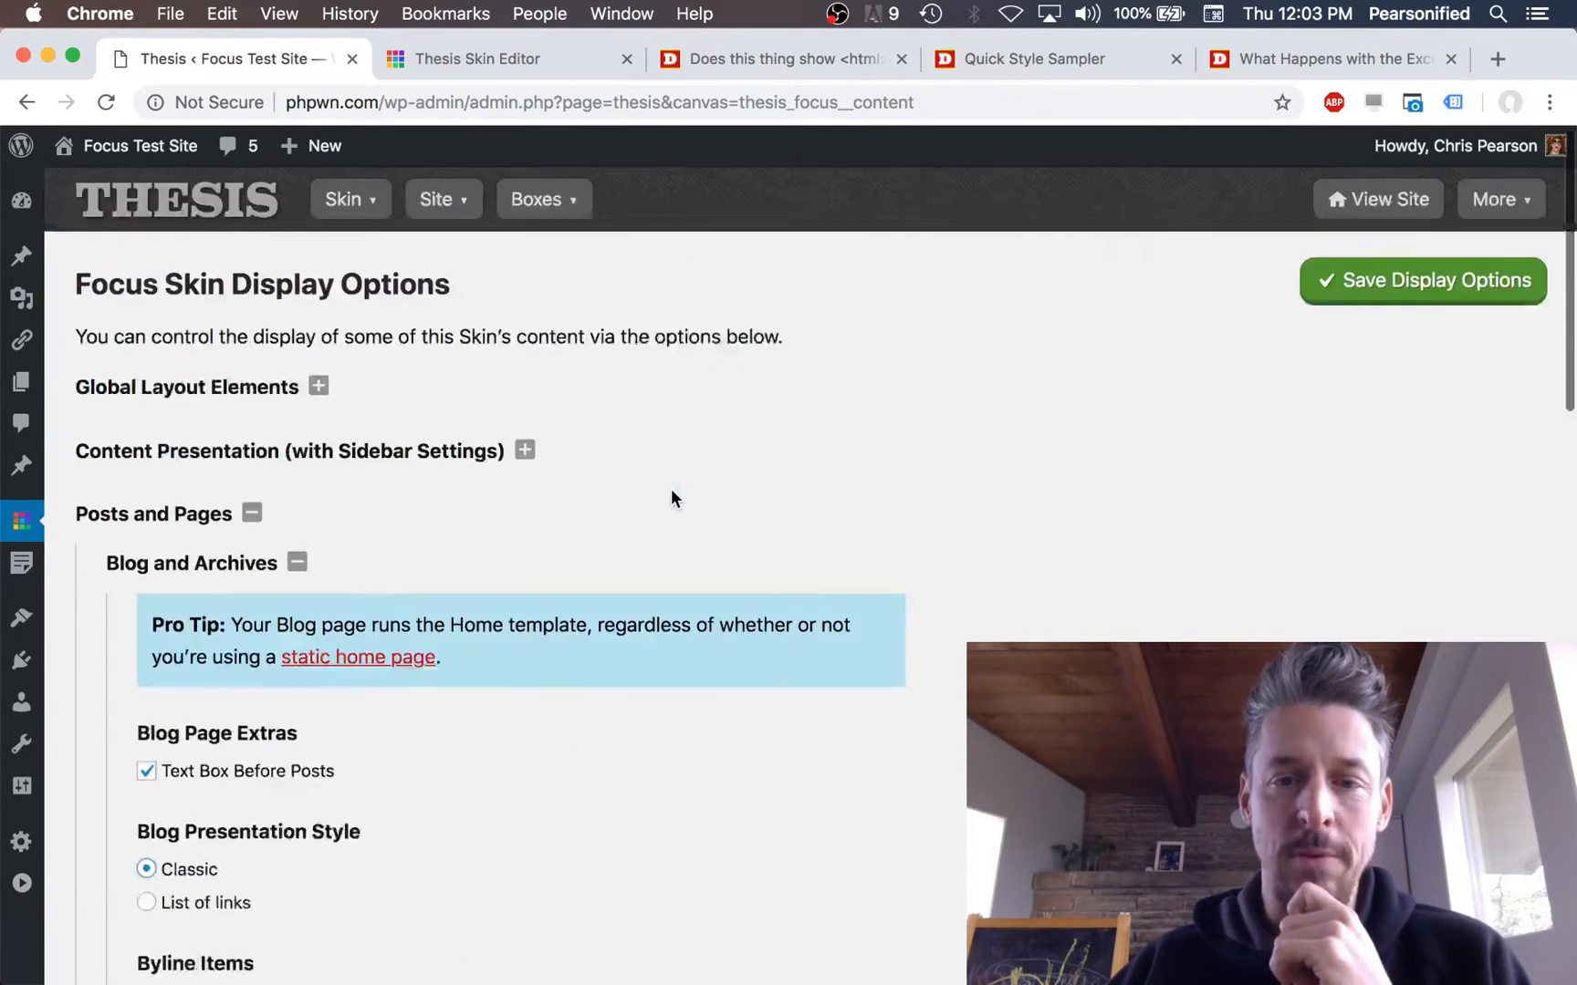
click(1358, 276)
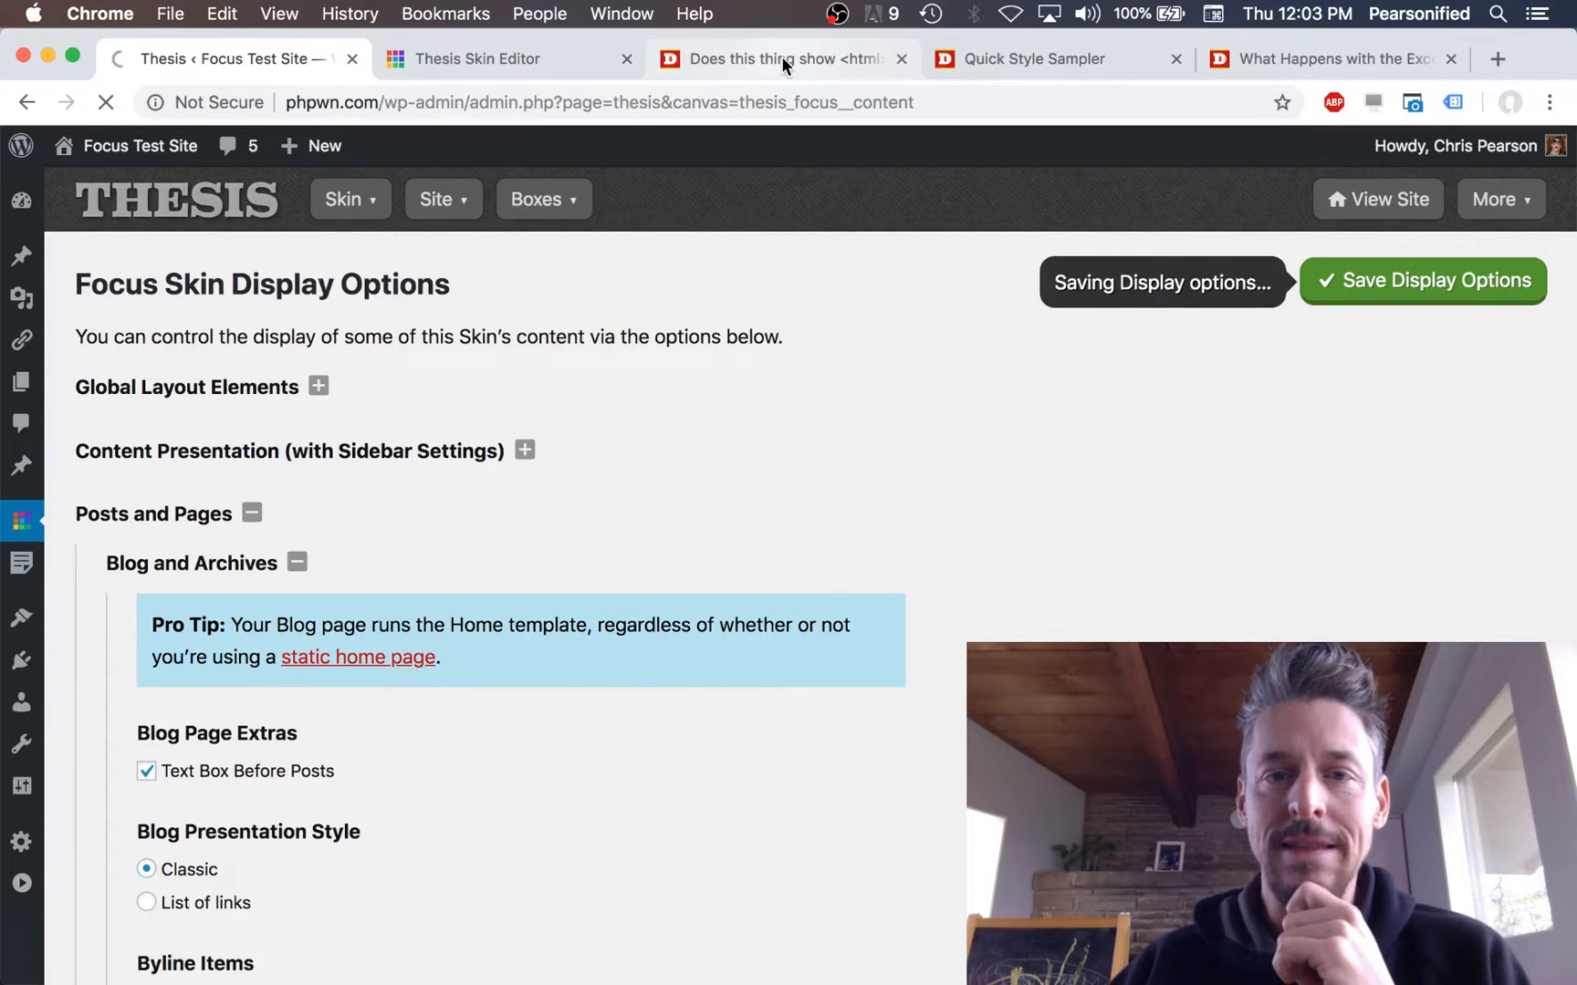
Step: Reload the blog page and examine the byline beneath the first post's title
click(781, 60)
click(104, 103)
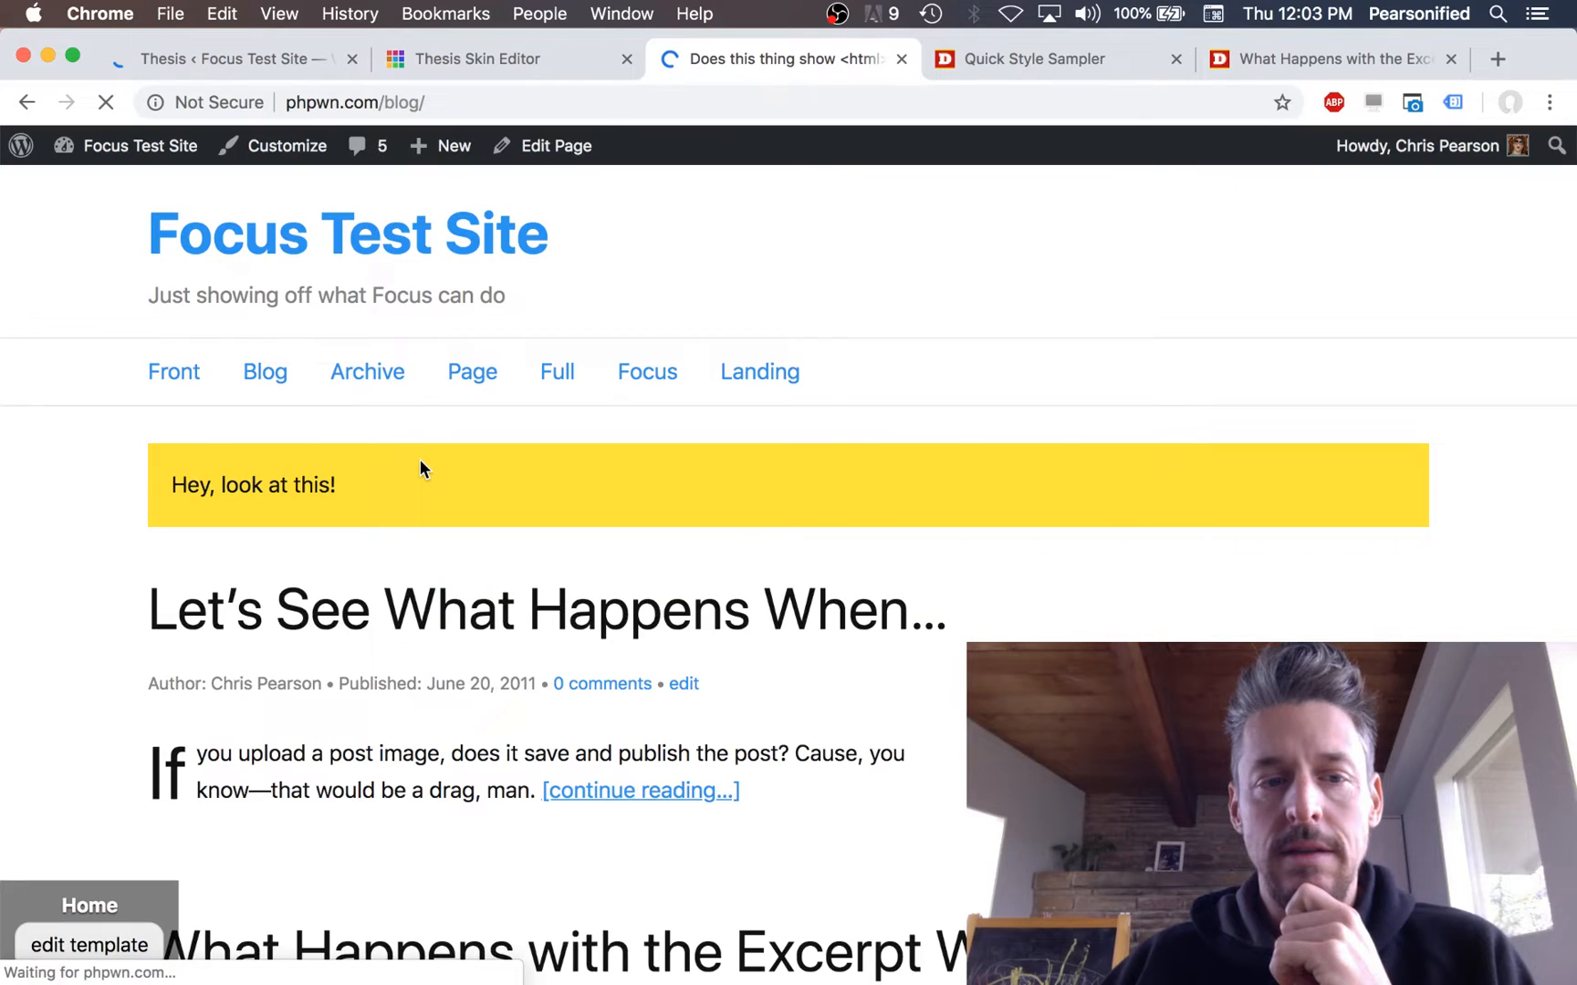
drag(164, 684, 426, 683)
click(468, 683)
scroll(349, 555, down, 3)
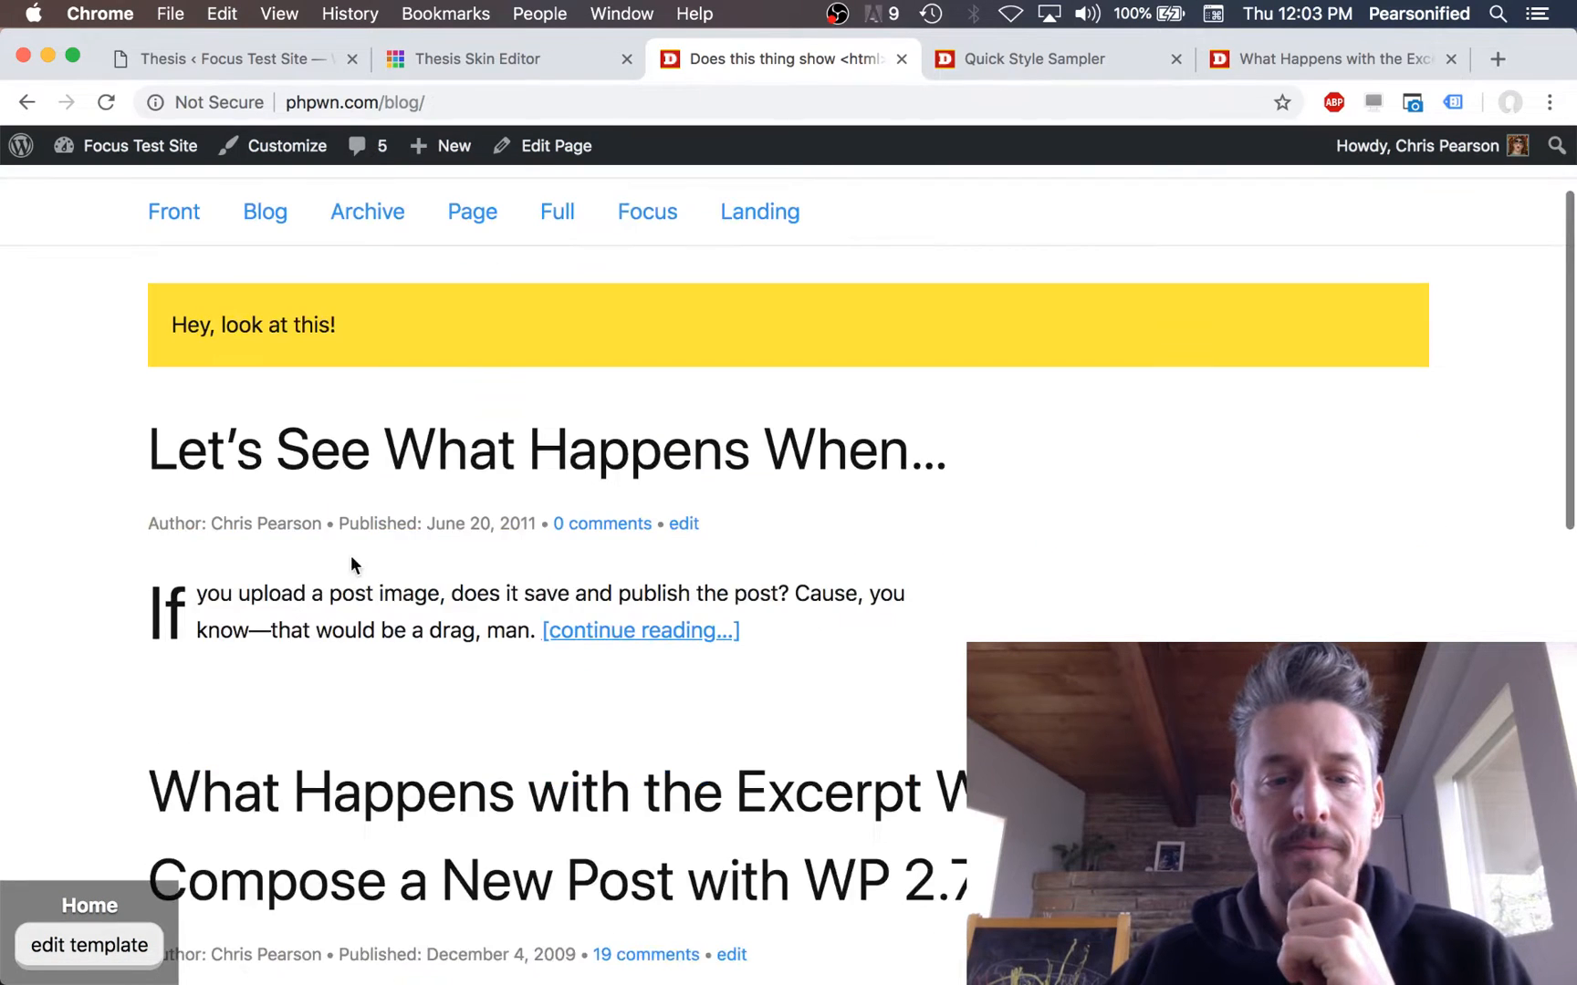
Step: Expand the Blog and Archives settings under Posts and Pages and review the Byline Items and Content options
click(193, 59)
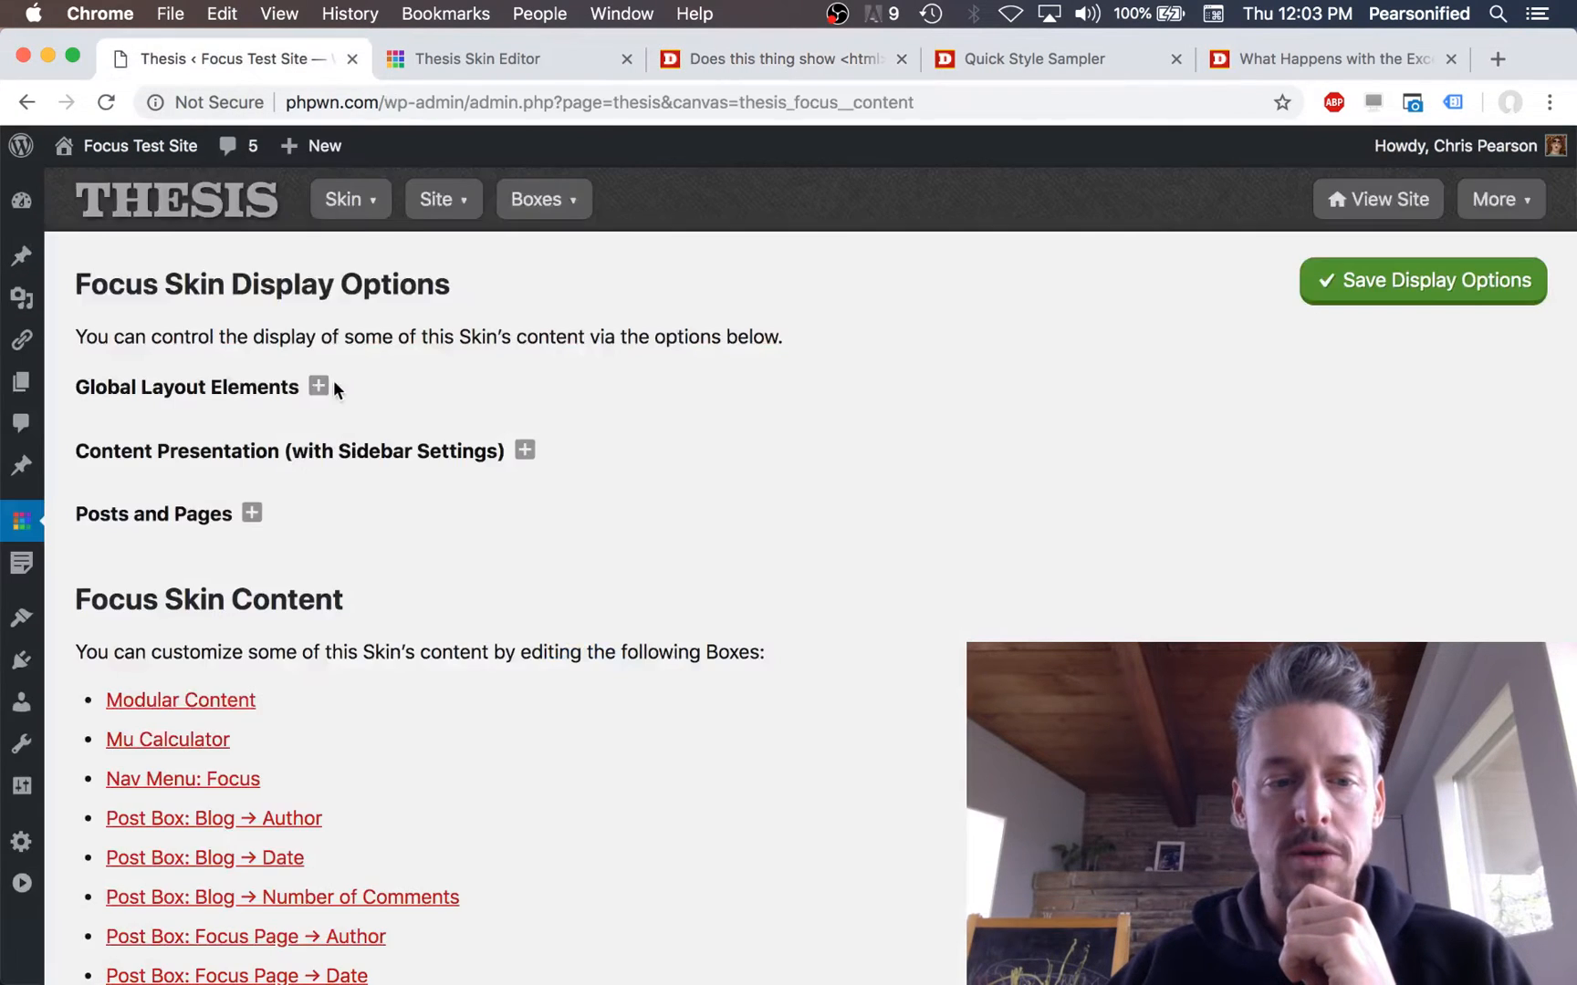
click(196, 534)
click(172, 602)
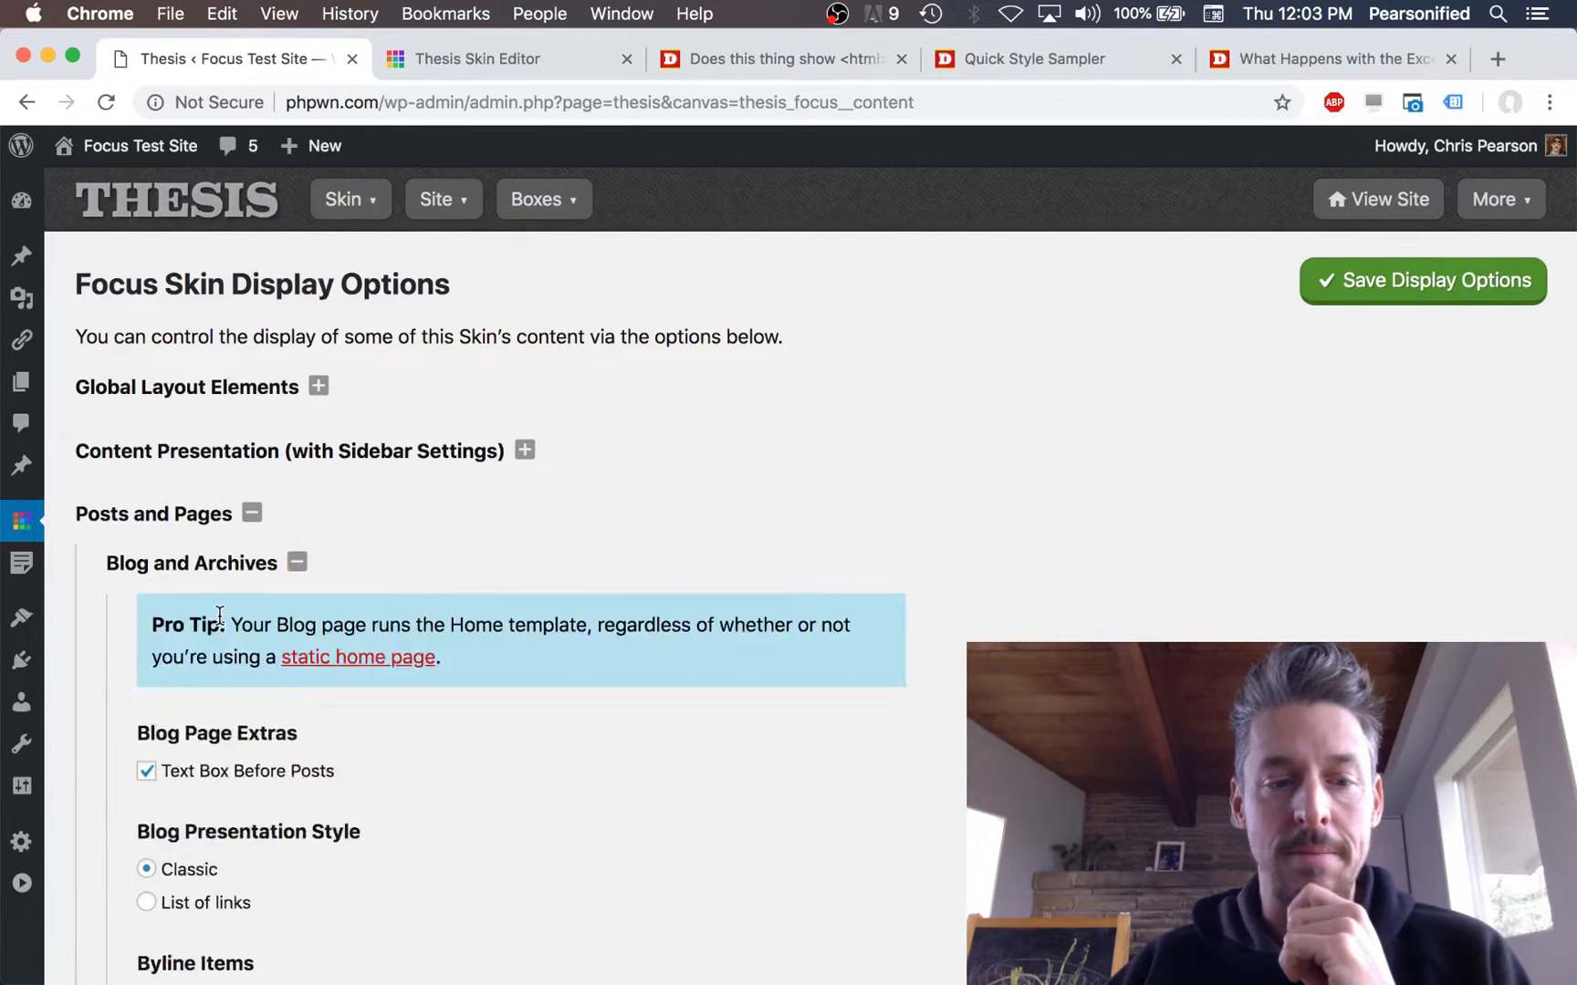
scroll(219, 616, down, 5)
scroll(219, 615, down, 2)
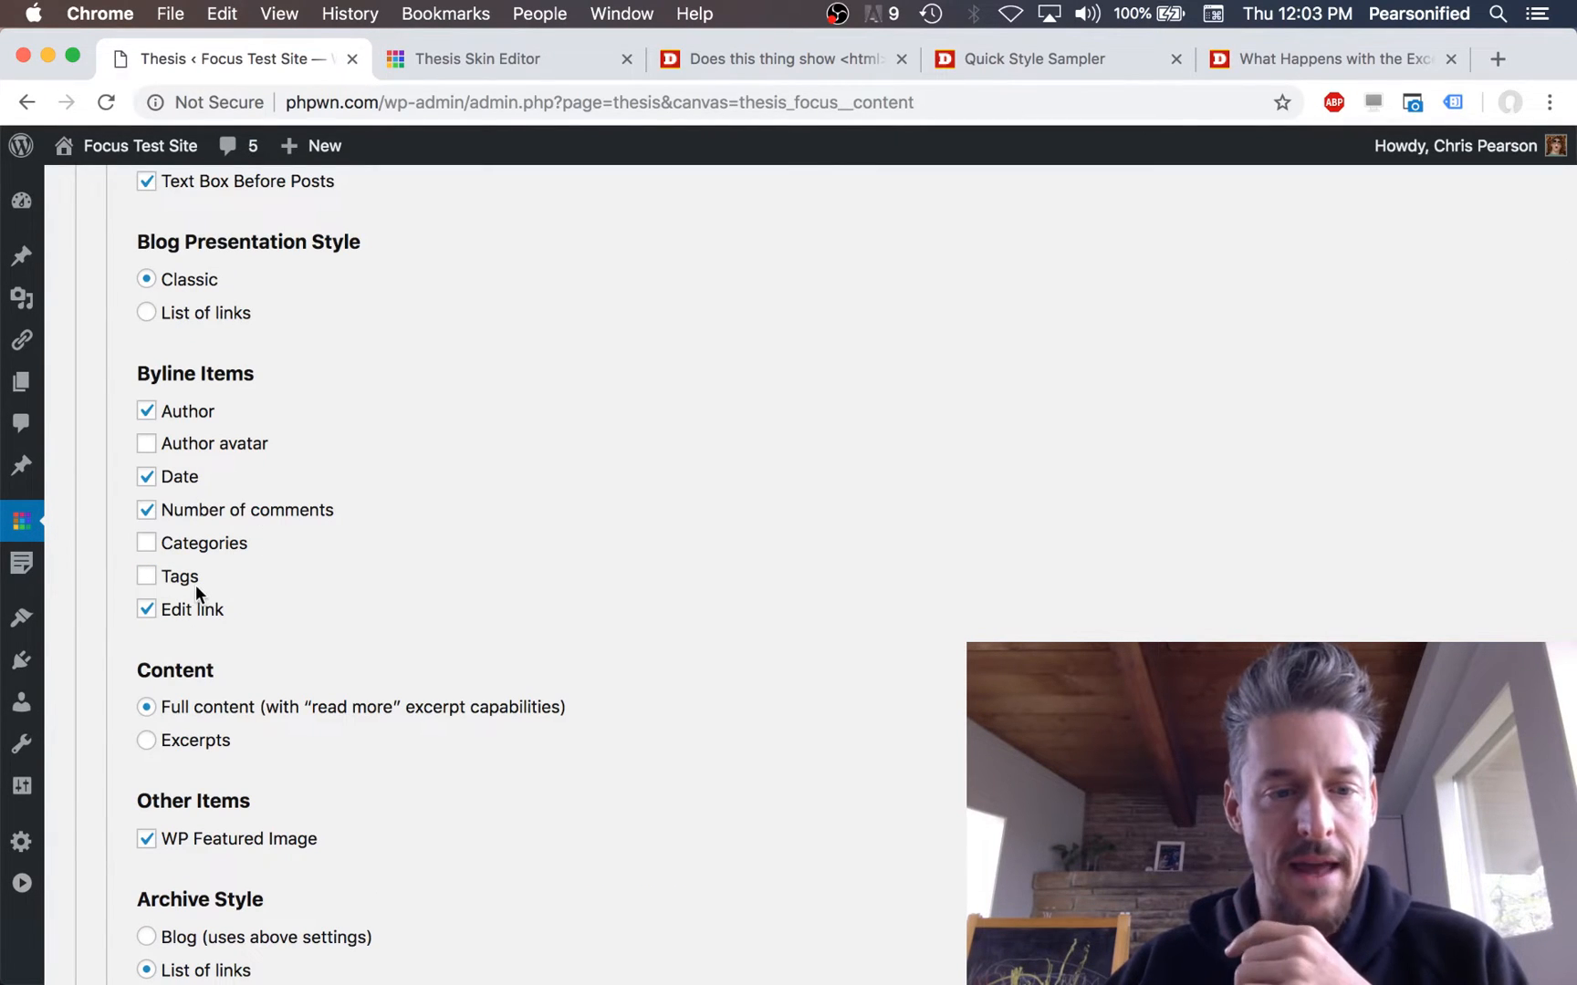
scroll(205, 613, down, 2)
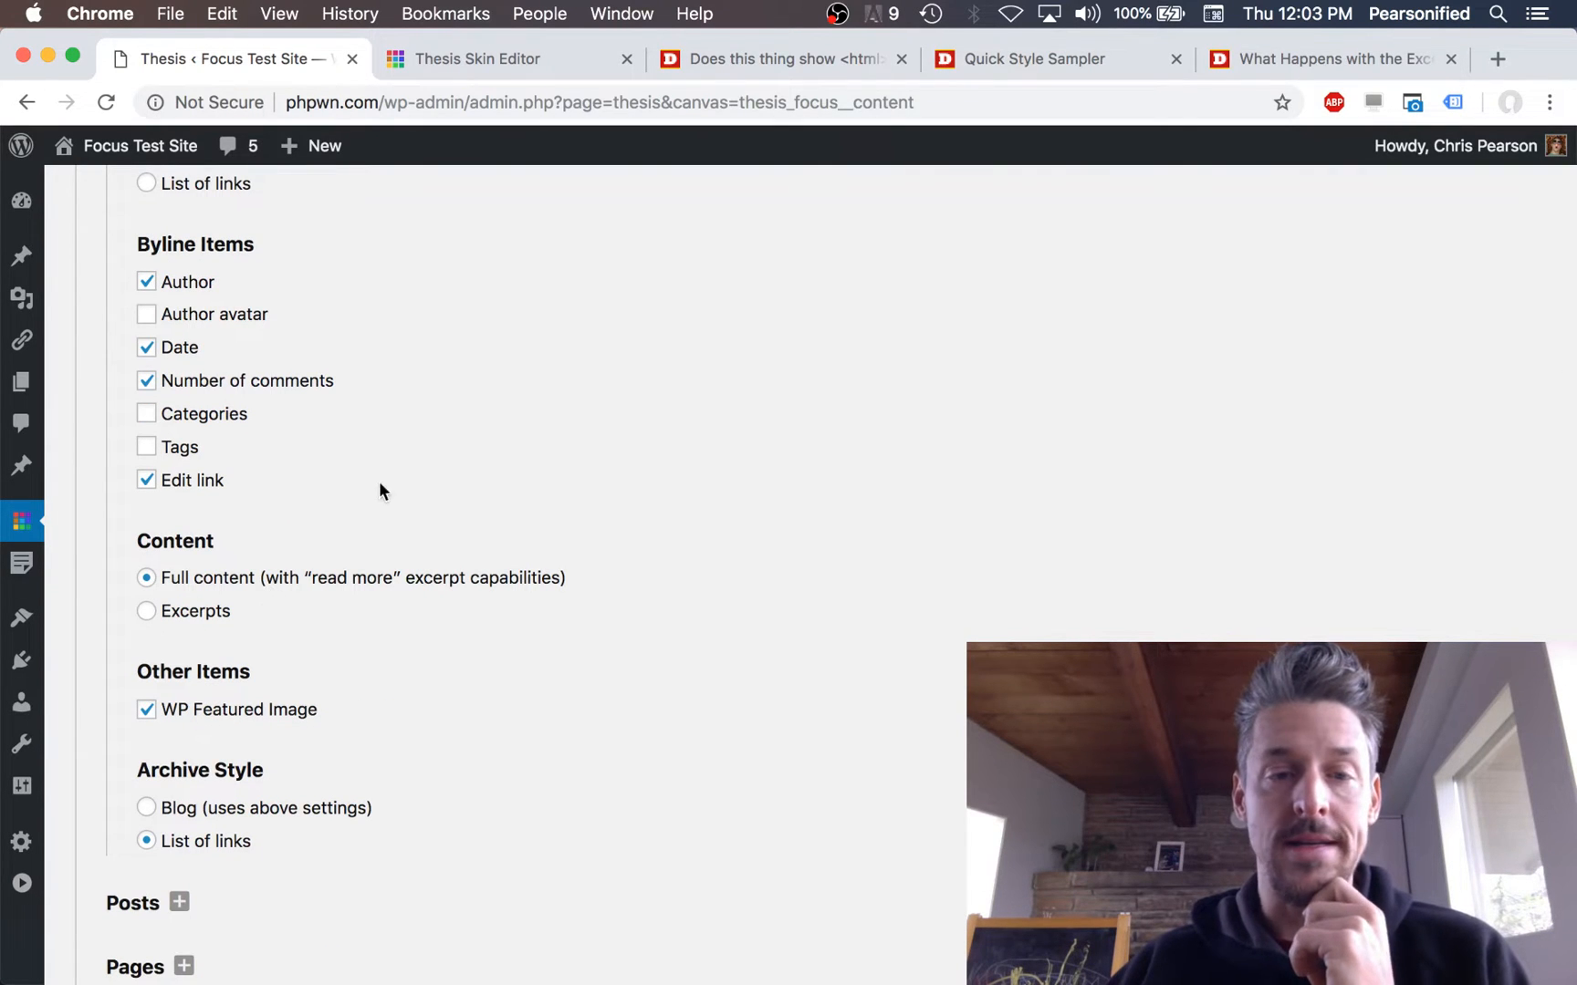
Step: View the live blog page and examine how the first post's excerpt and its "continue reading" link are presented
click(815, 58)
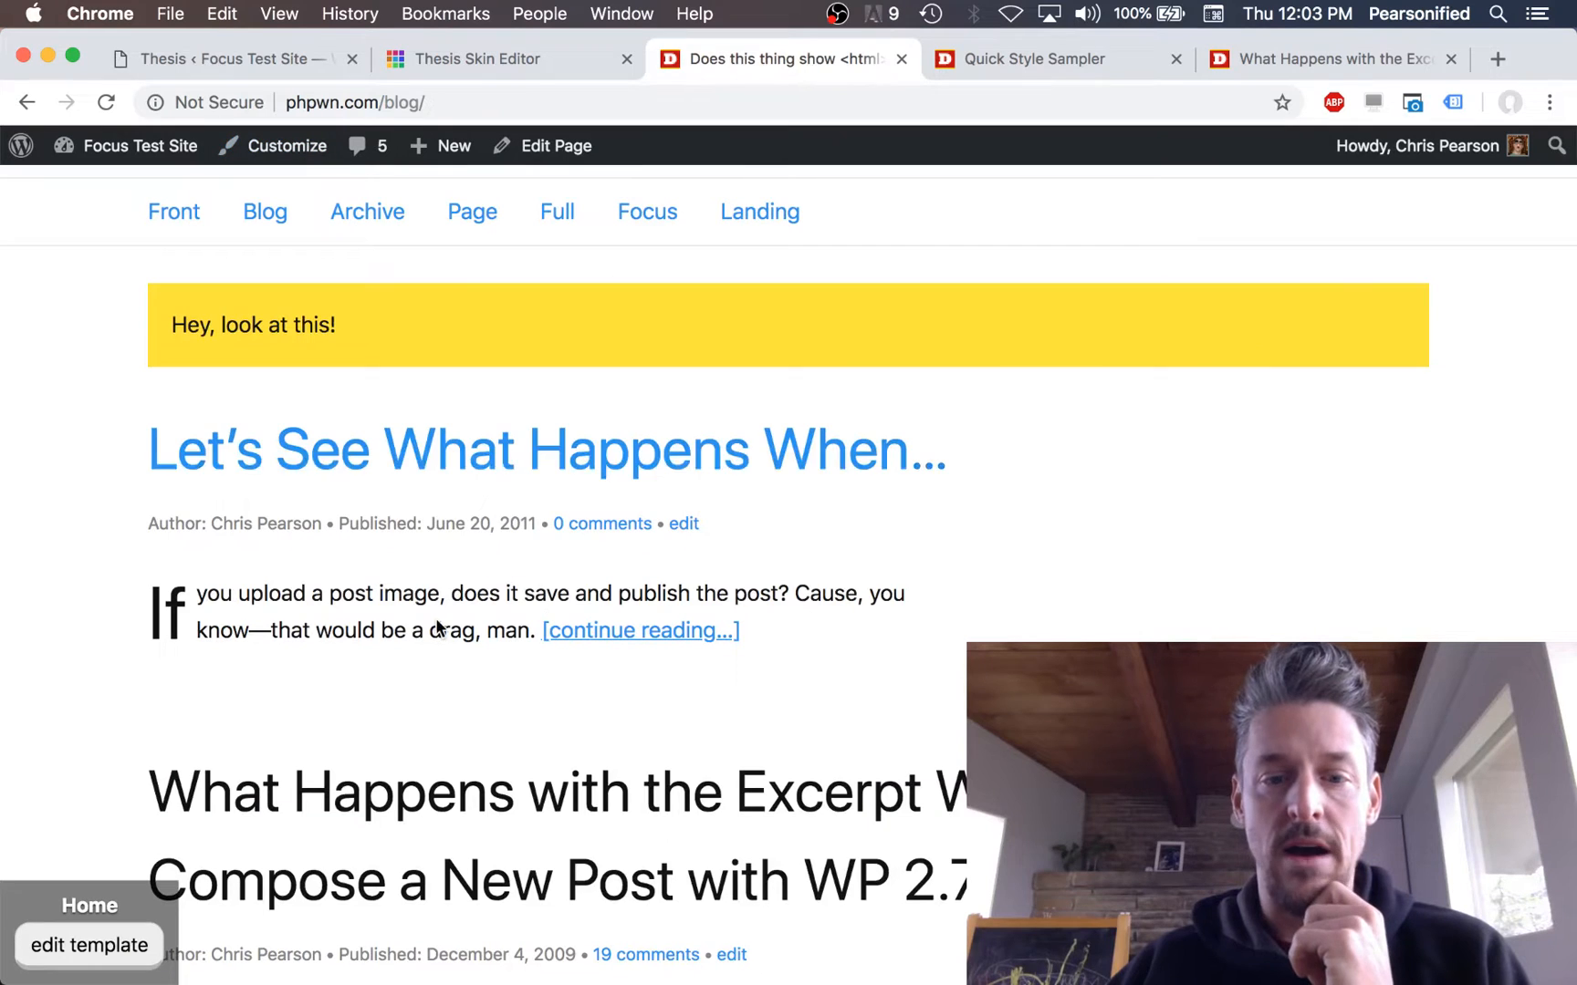
scroll(735, 671, down, 3)
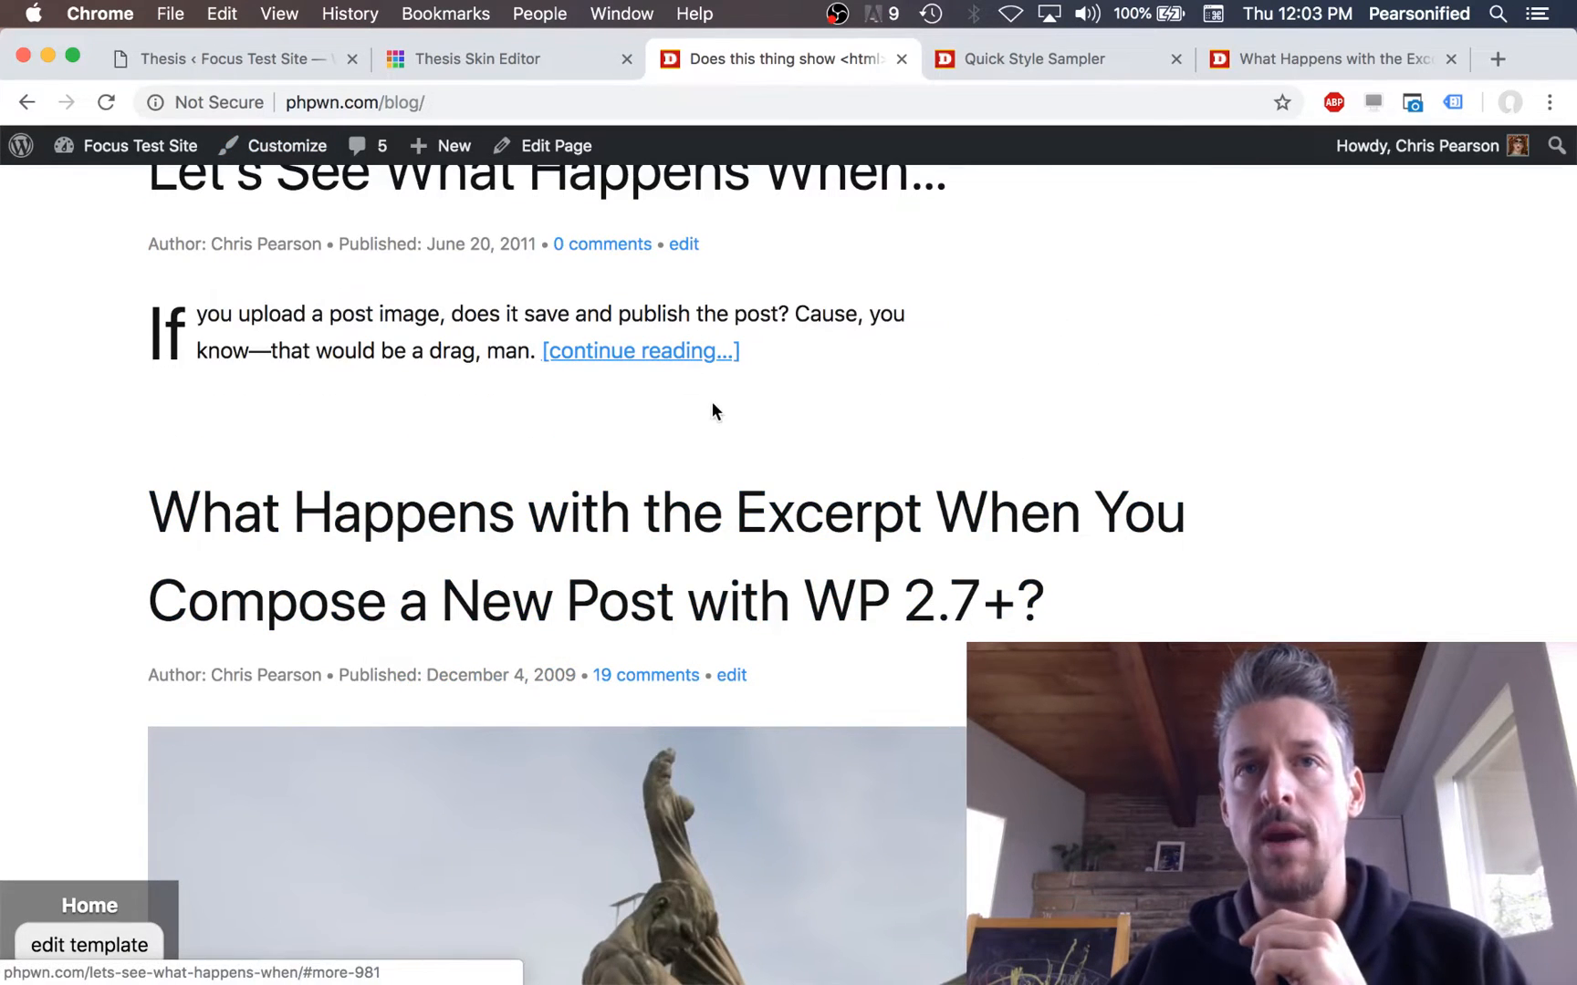
scroll(712, 410, up, 1)
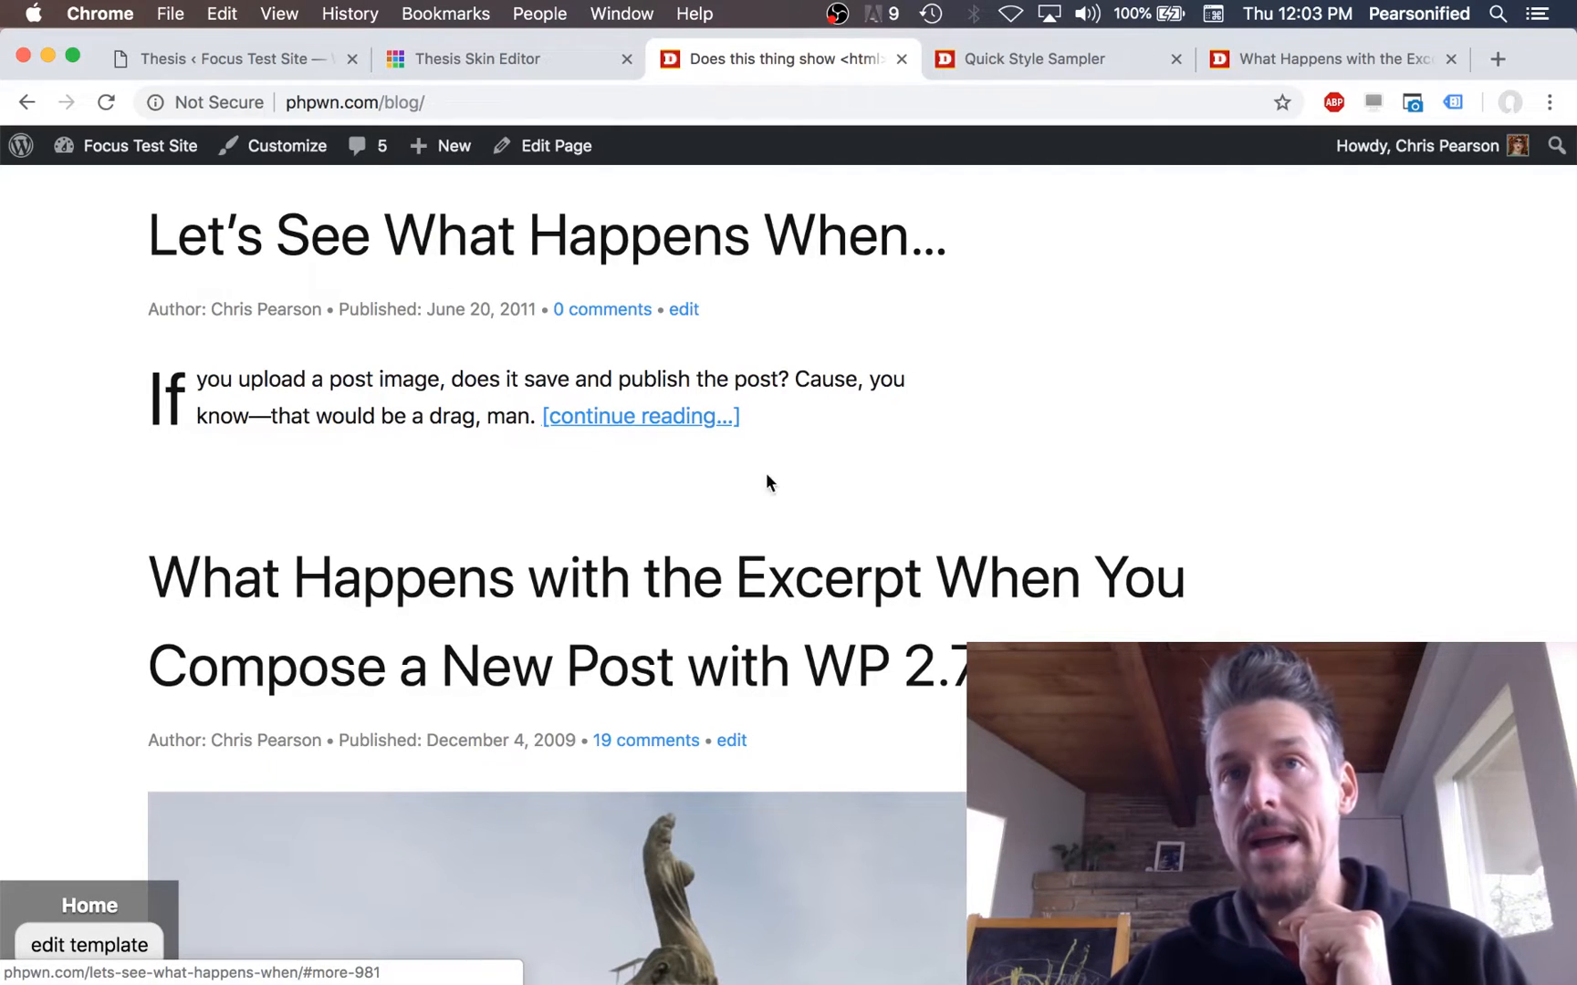
scroll(777, 488, down, 1)
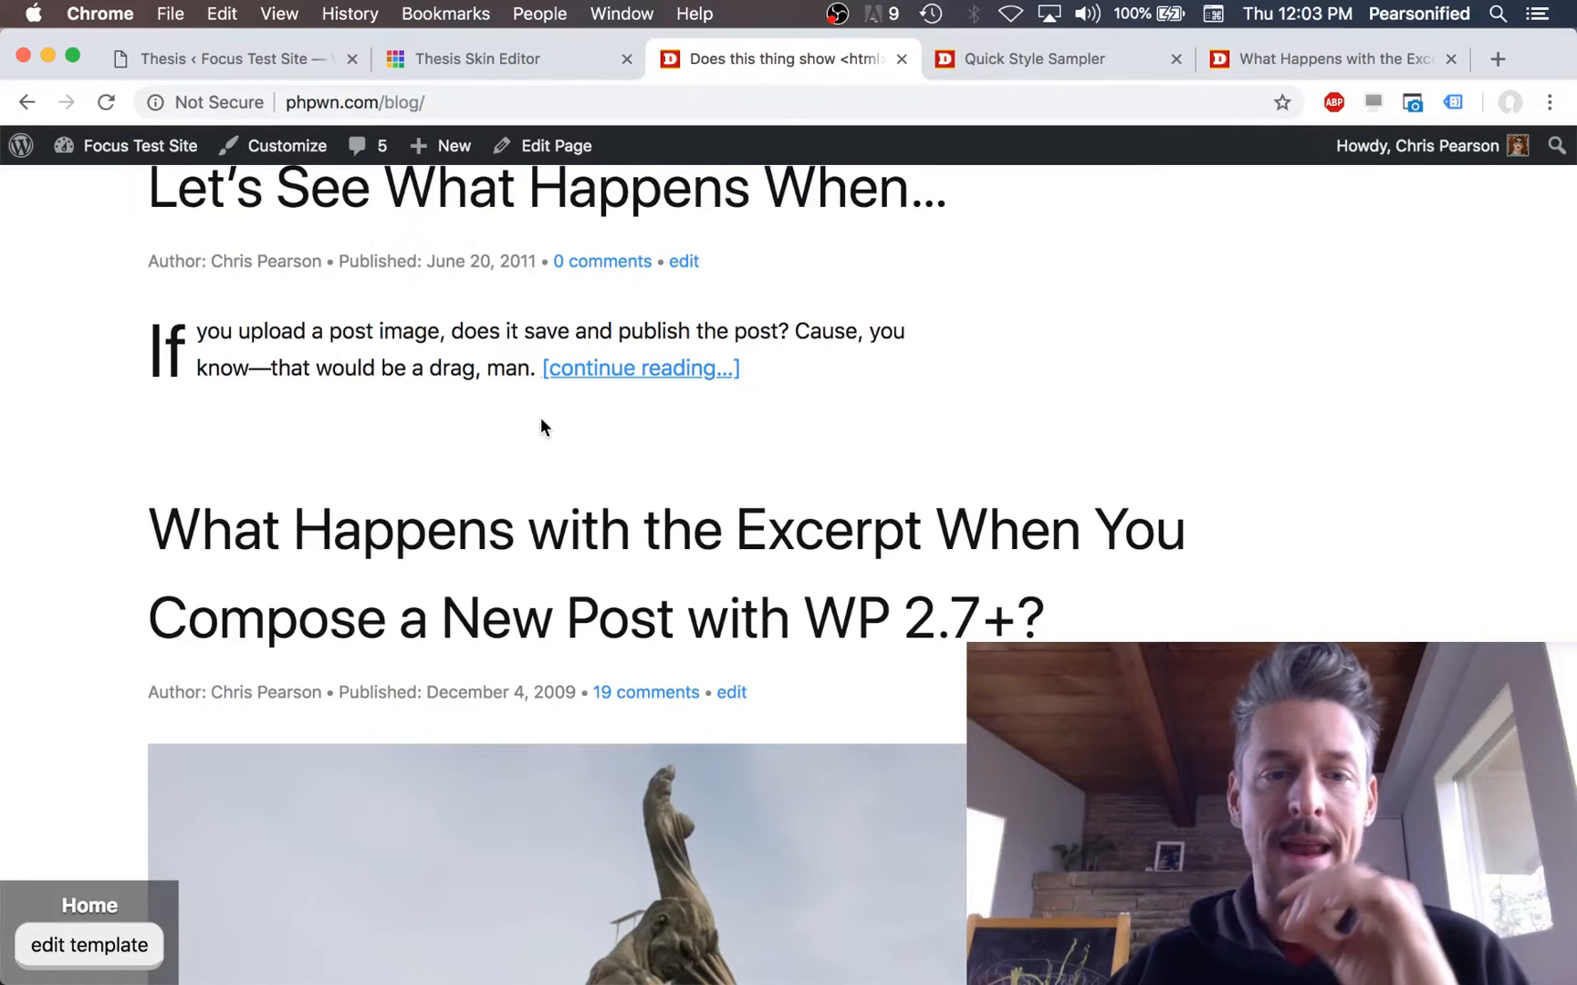
drag(286, 334, 399, 374)
click(400, 374)
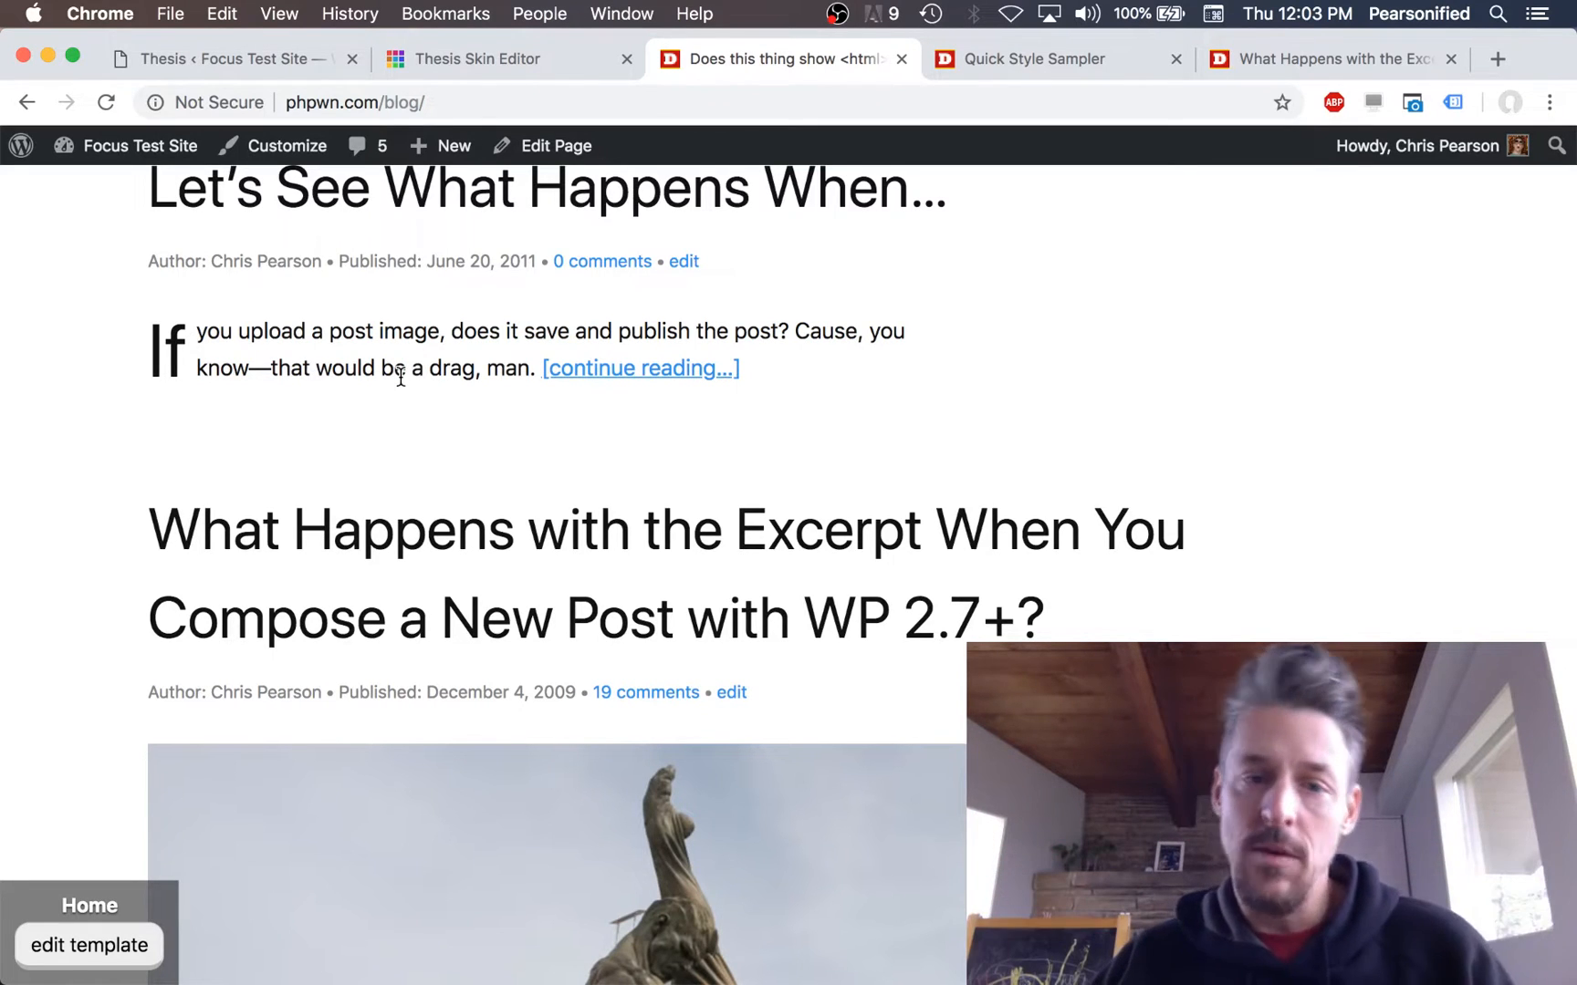
scroll(620, 447, down, 2)
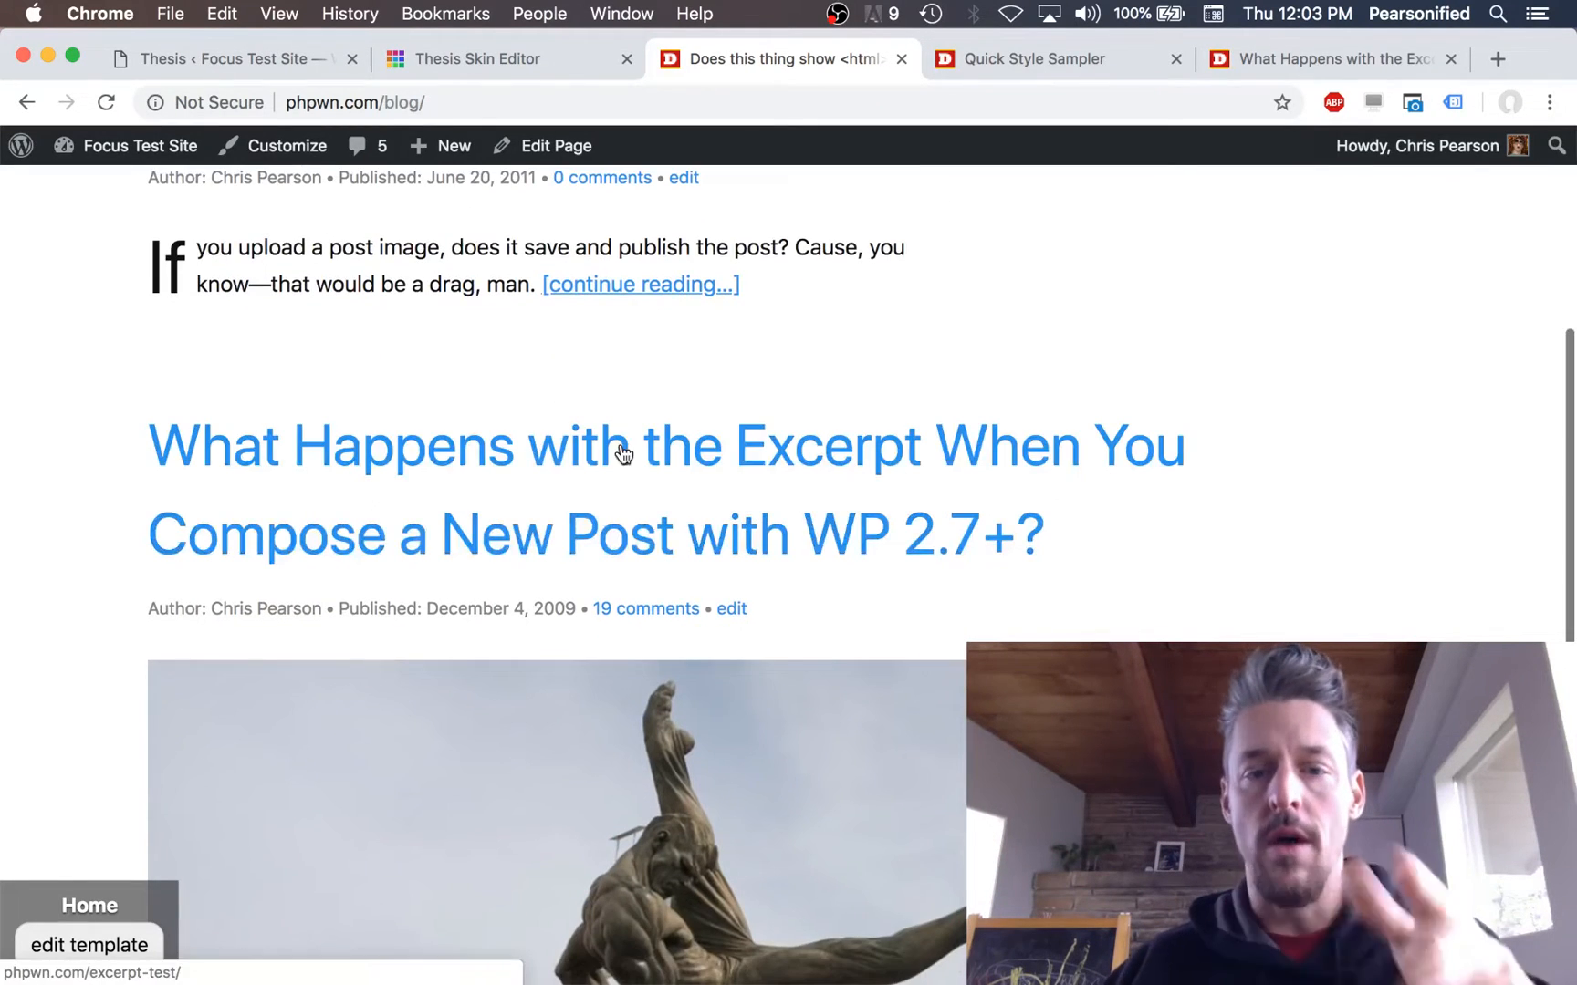
scroll(650, 525, up, 3)
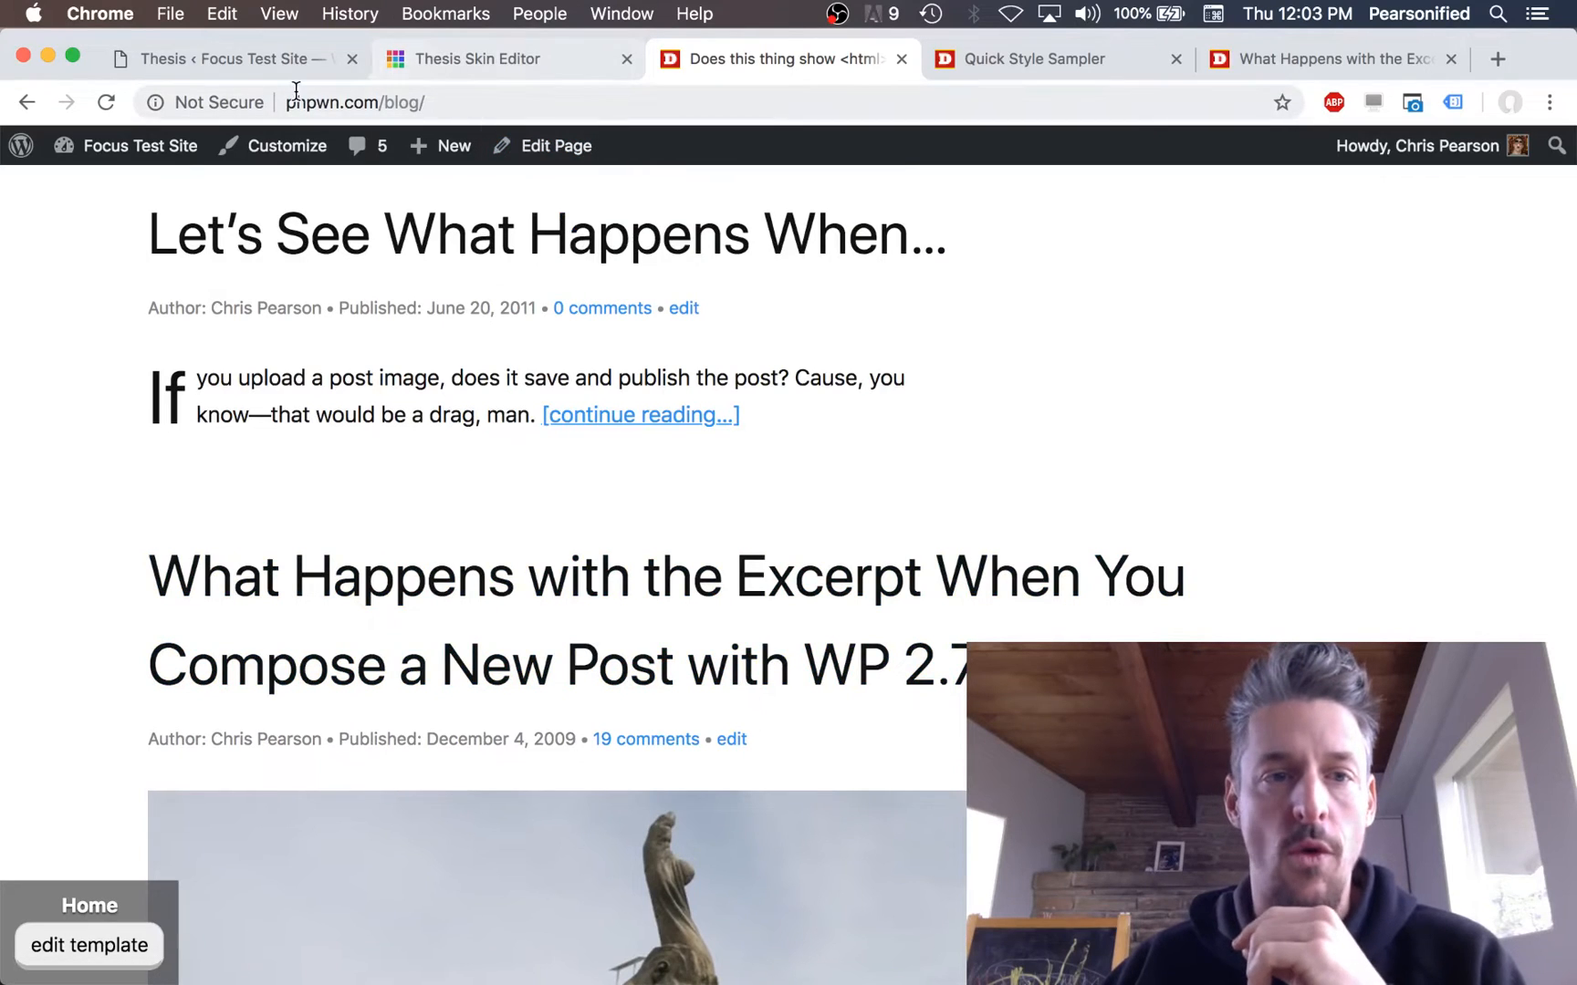
Step: Return to the skin display options and review the Content, Other Items and Archive Style settings for the blog
click(260, 64)
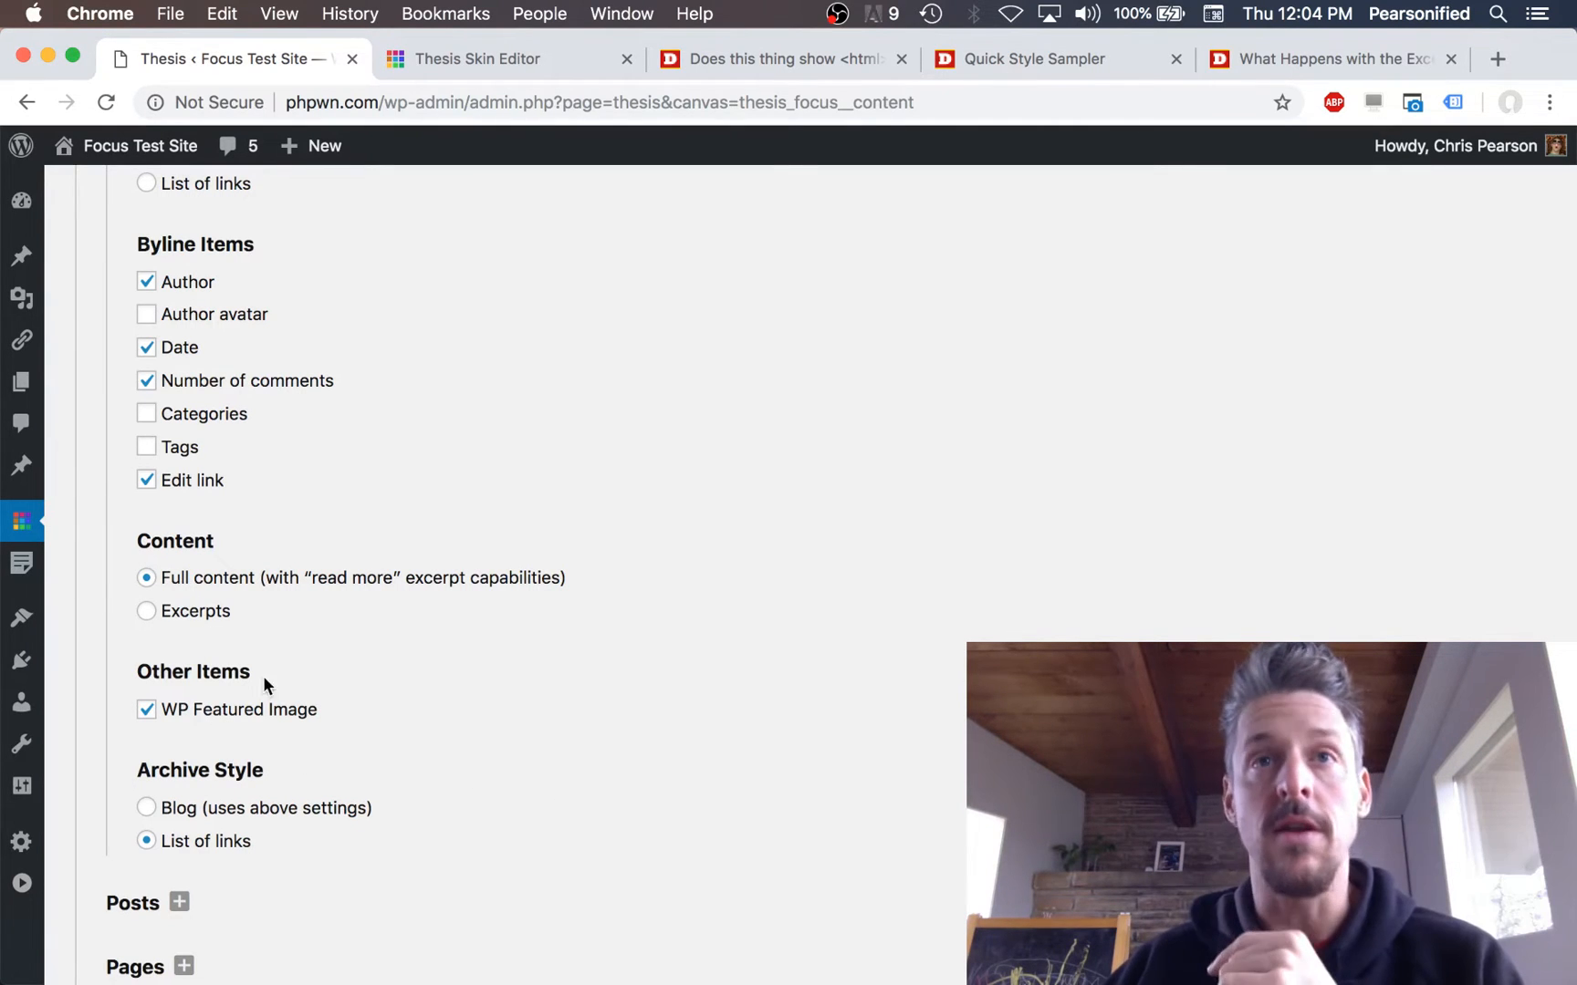
scroll(354, 703, down, 2)
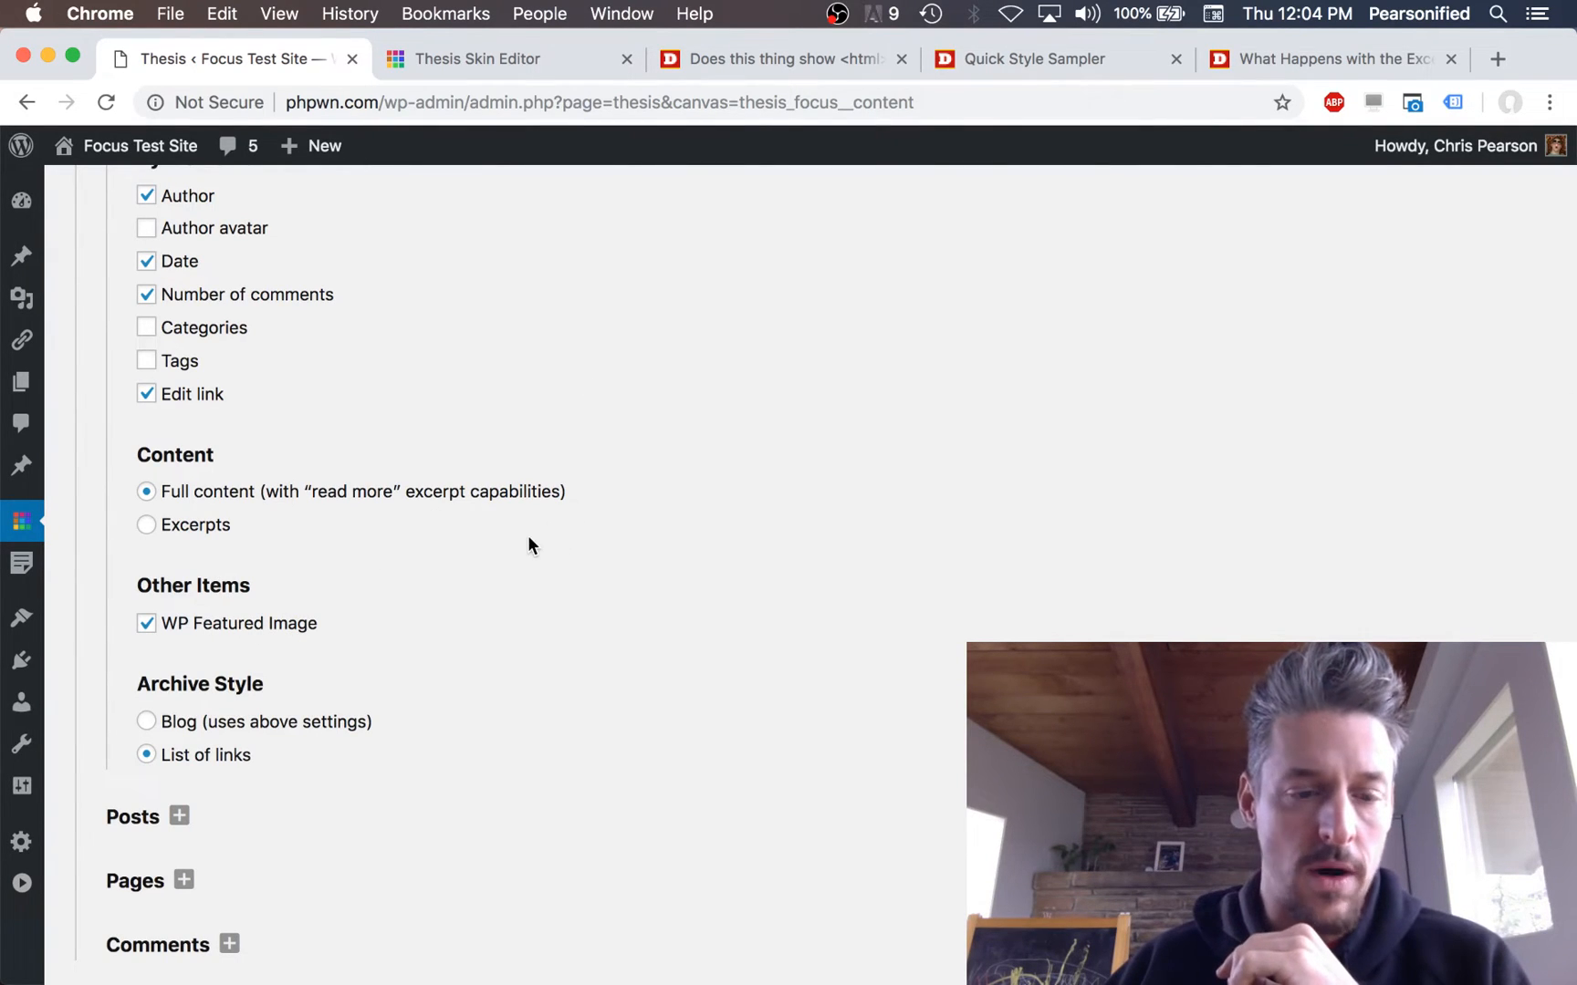
scroll(414, 492, up, 1)
scroll(414, 492, down, 2)
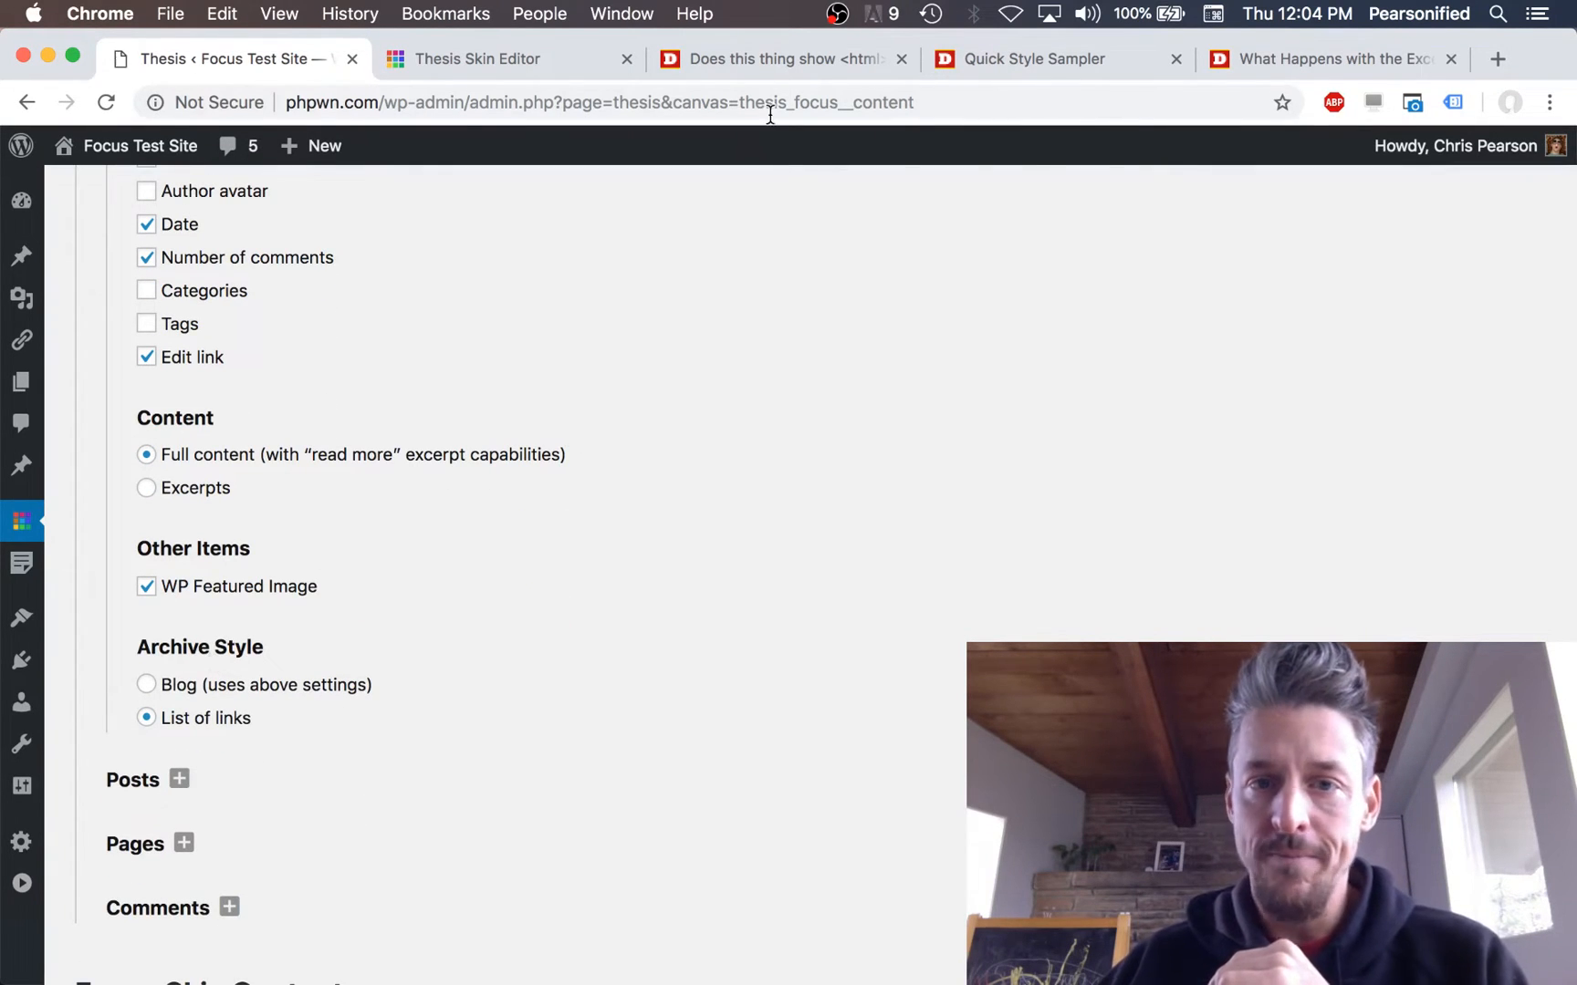
Step: Open the Archive page from the blog's navigation in a new tab and examine how its posts are listed
click(759, 57)
scroll(394, 437, up, 5)
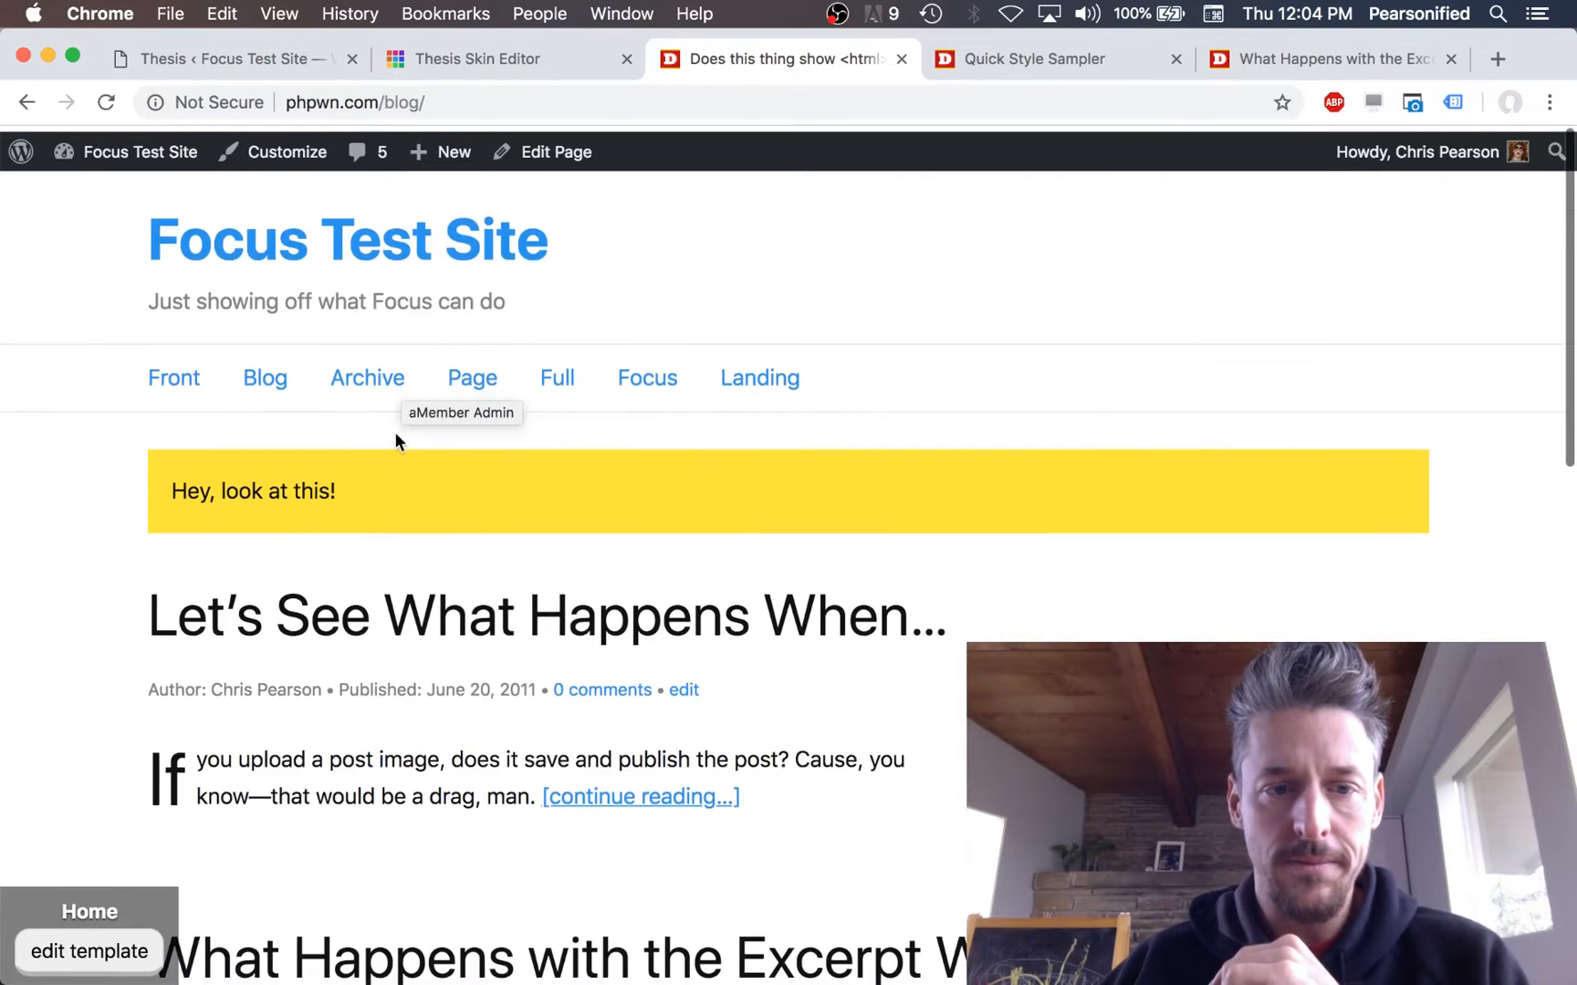
right_click(358, 369)
click(418, 375)
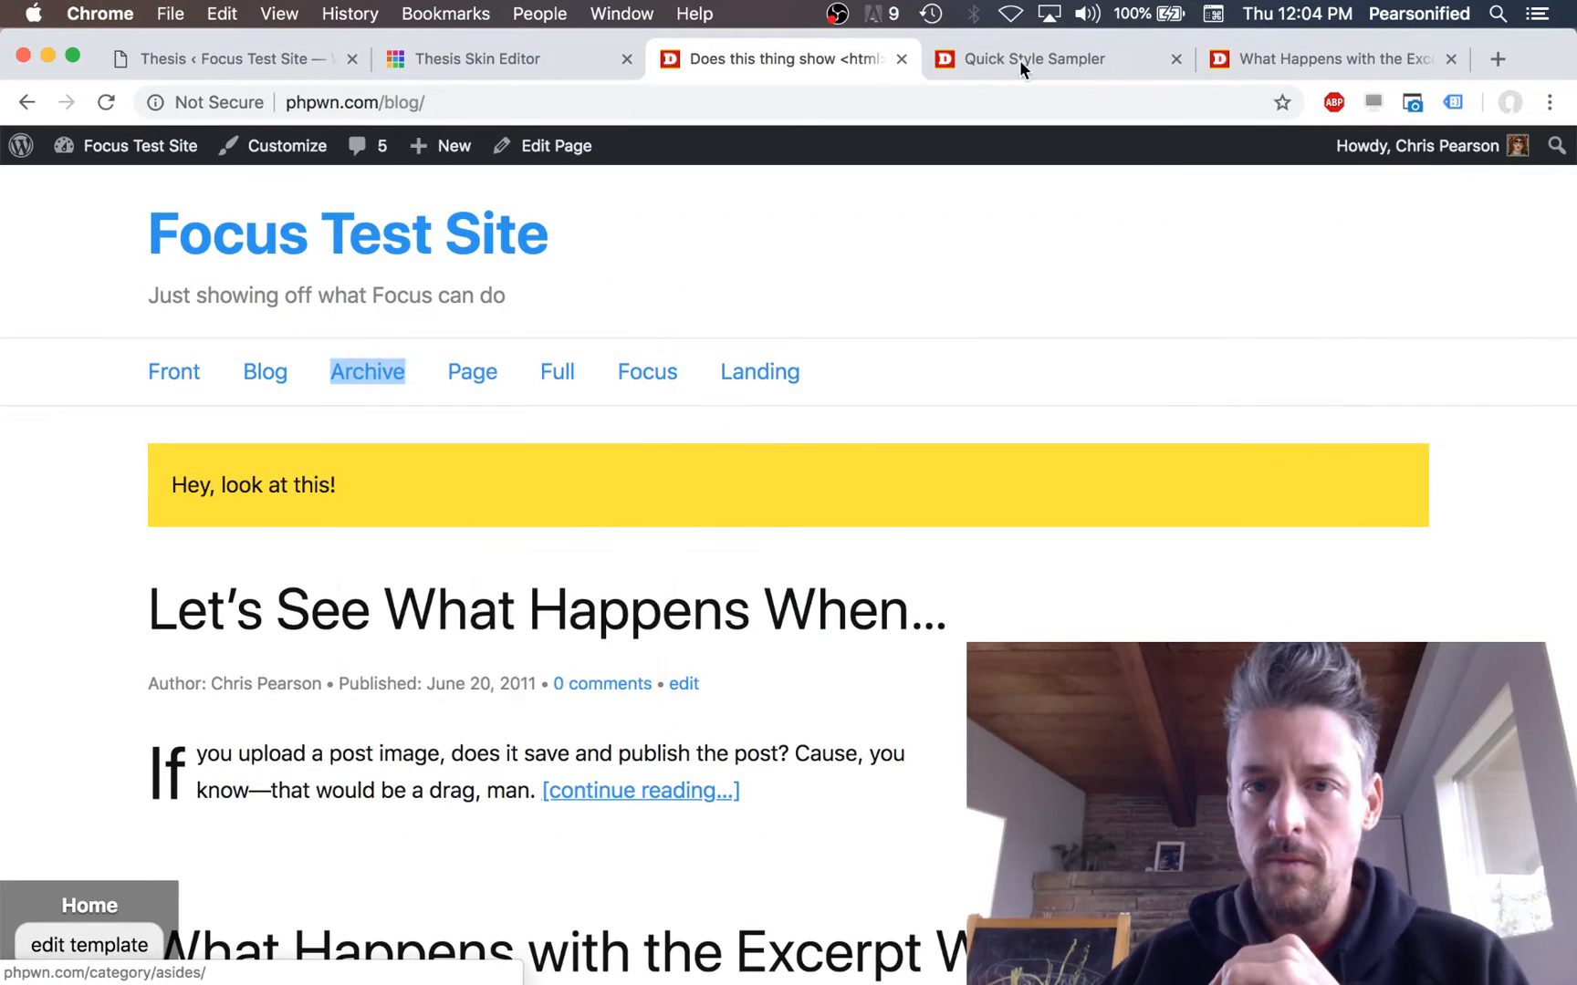
click(920, 57)
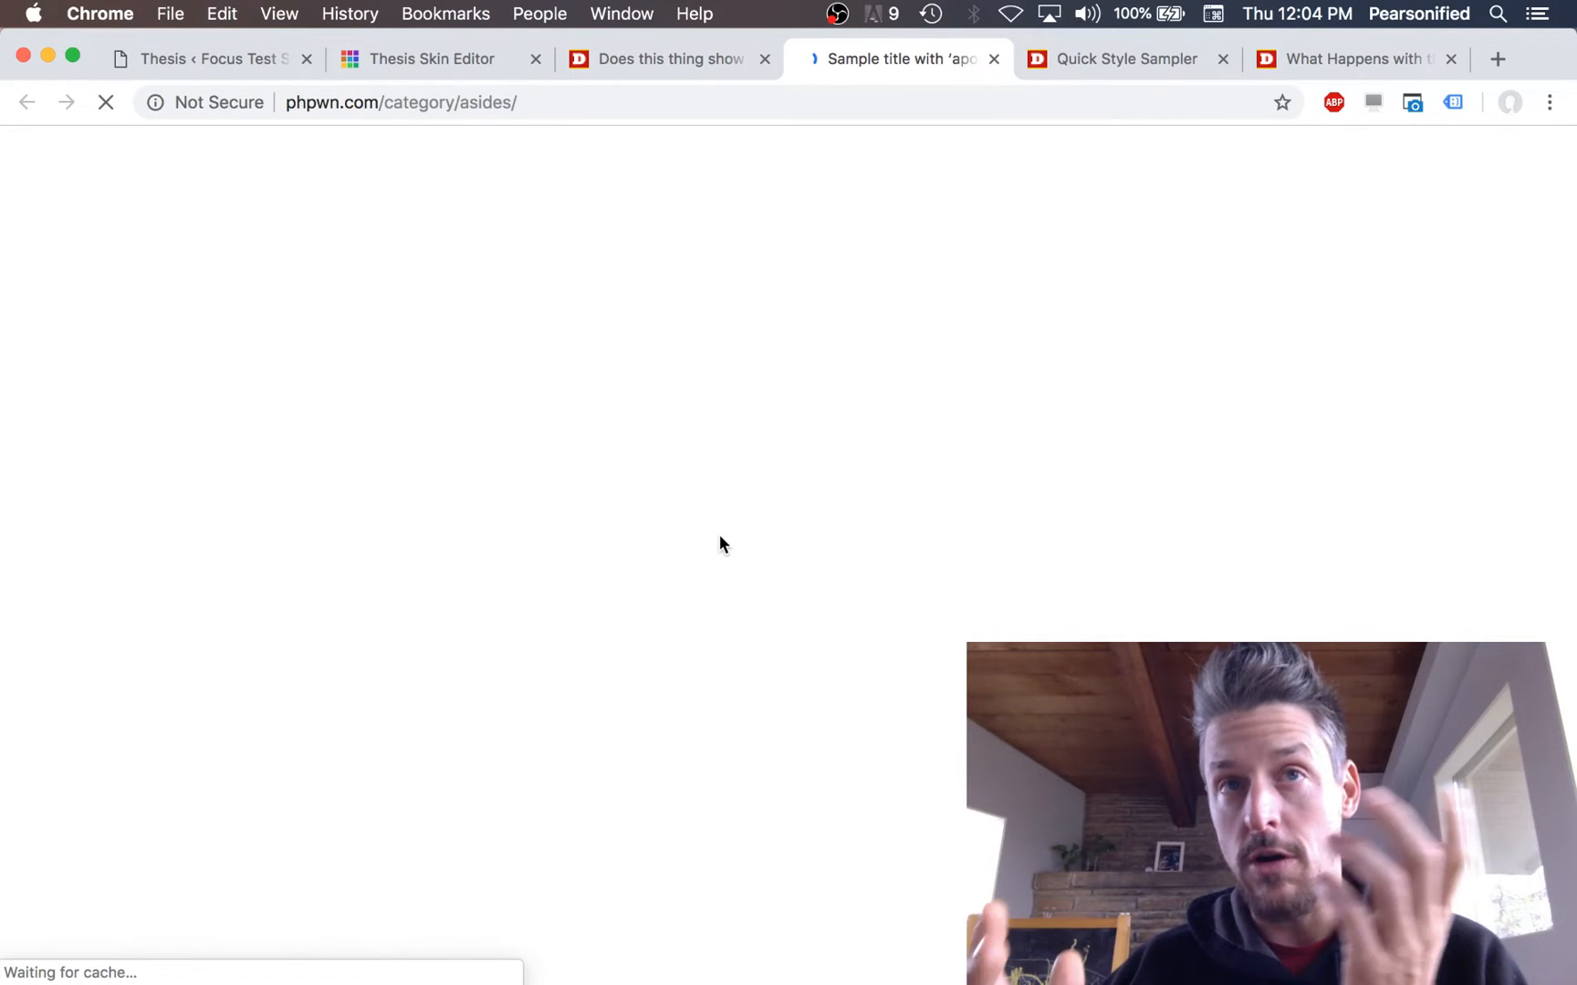
scroll(720, 580, down, 5)
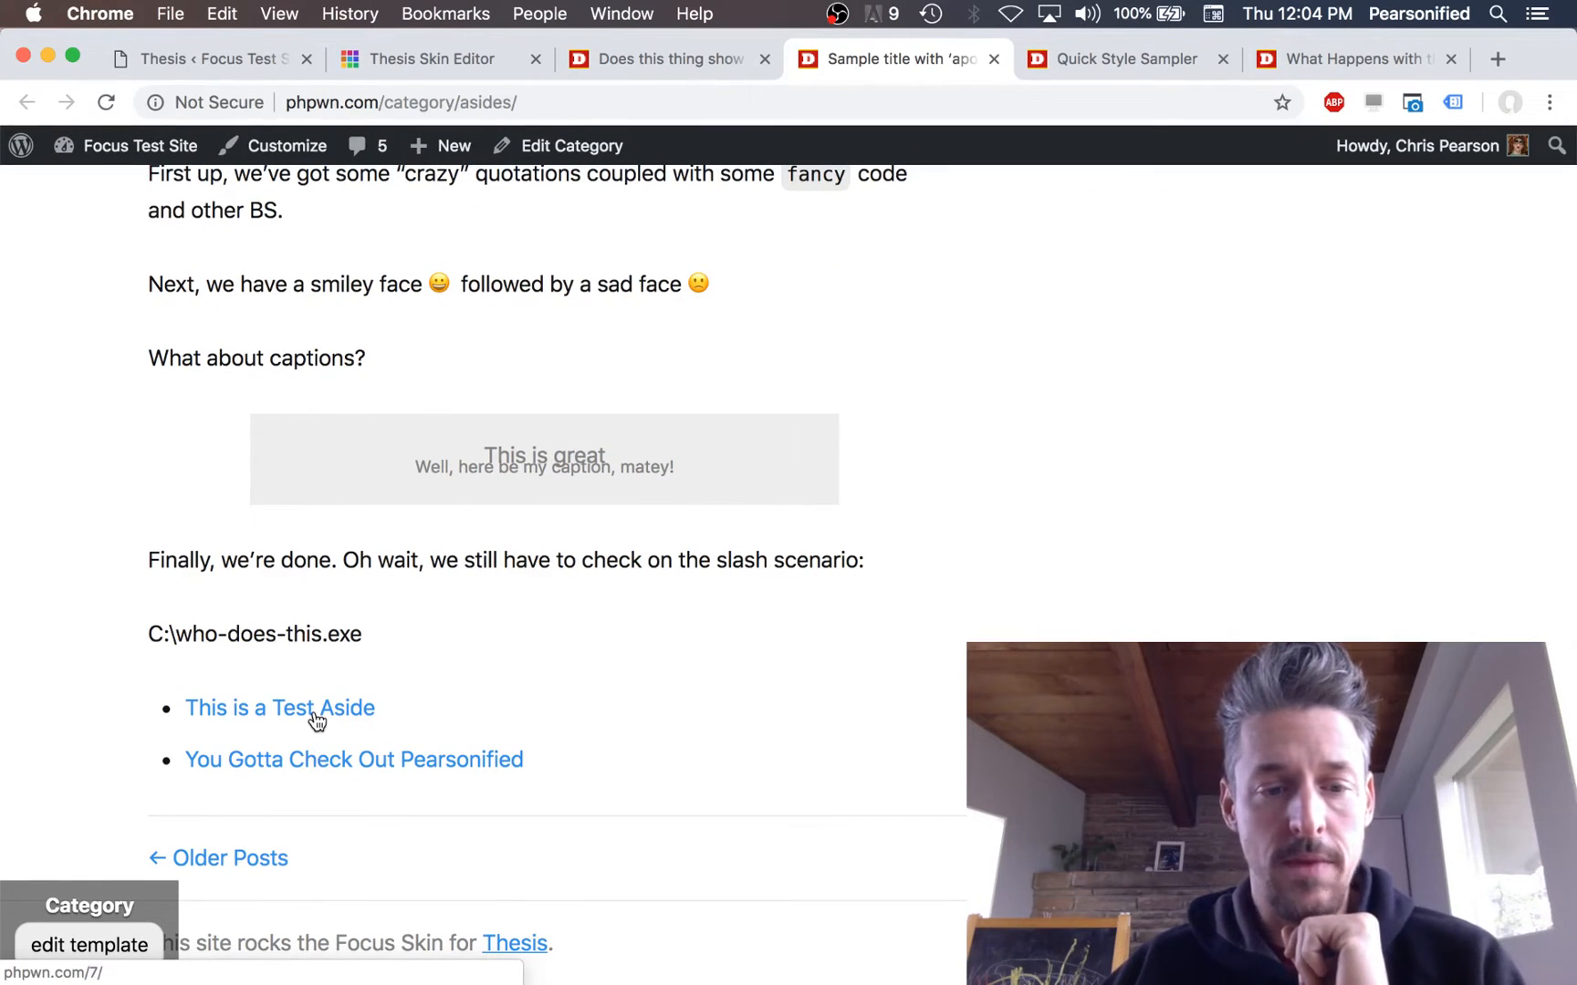
Step: Set the Archive Style to Blog (uses above settings) and save the display options
click(248, 56)
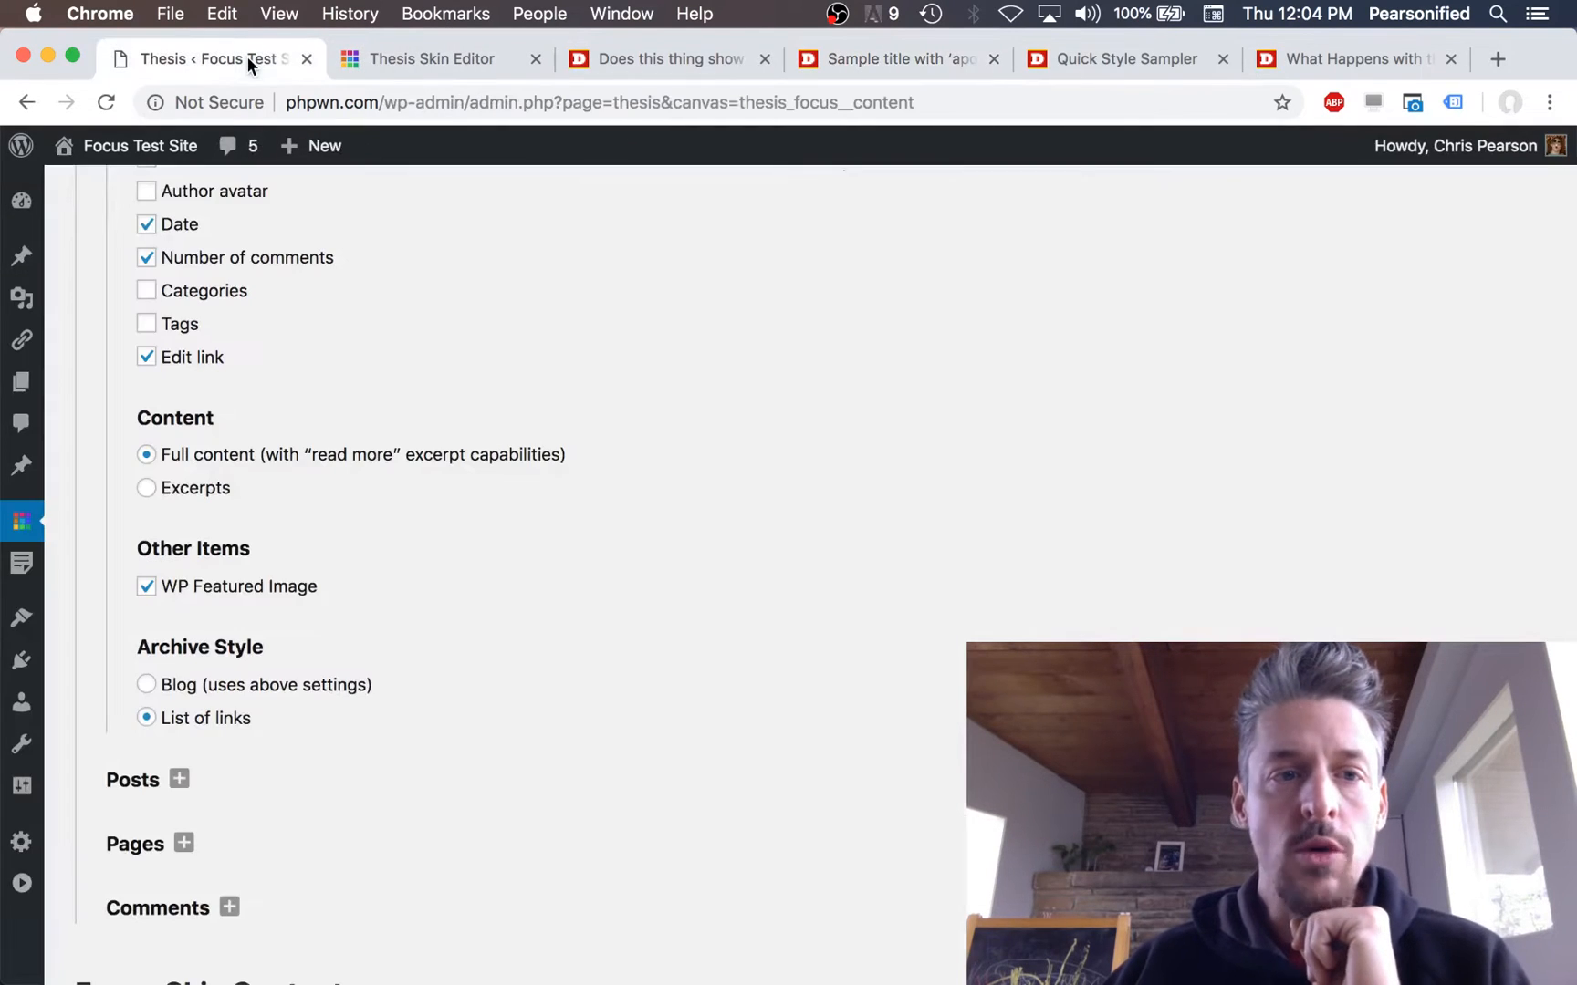
click(223, 689)
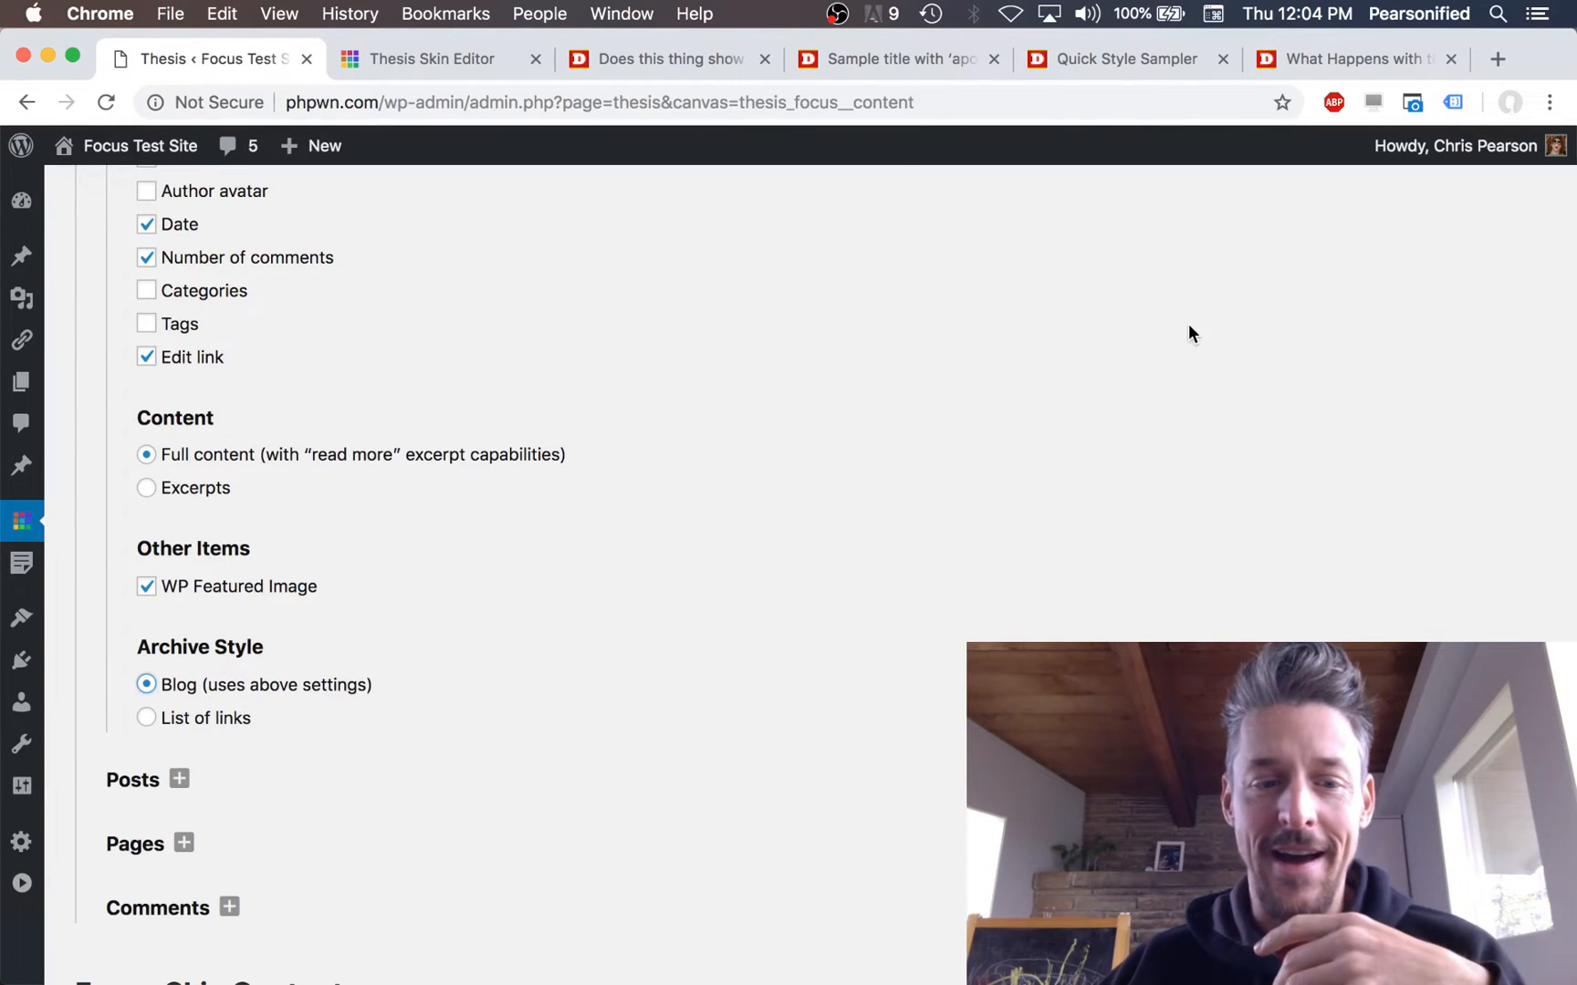
scroll(1187, 323, up, 10)
click(1400, 210)
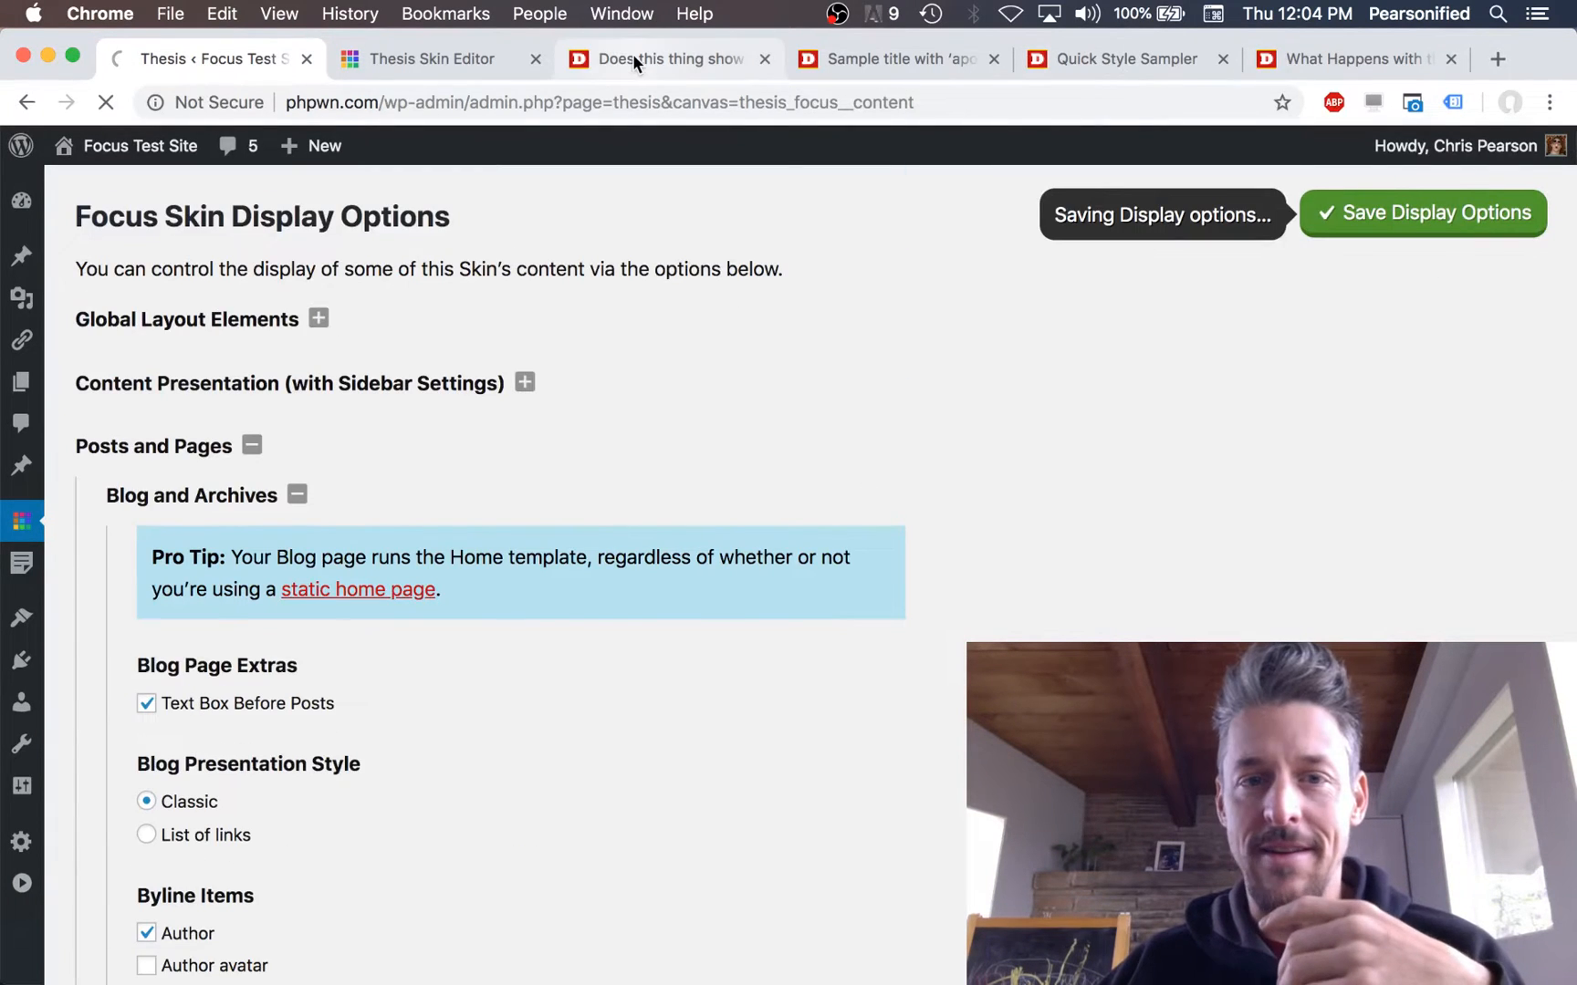
Step: Reload the asides archive page and look through its posts to examine the Blog archive style
click(632, 58)
click(916, 60)
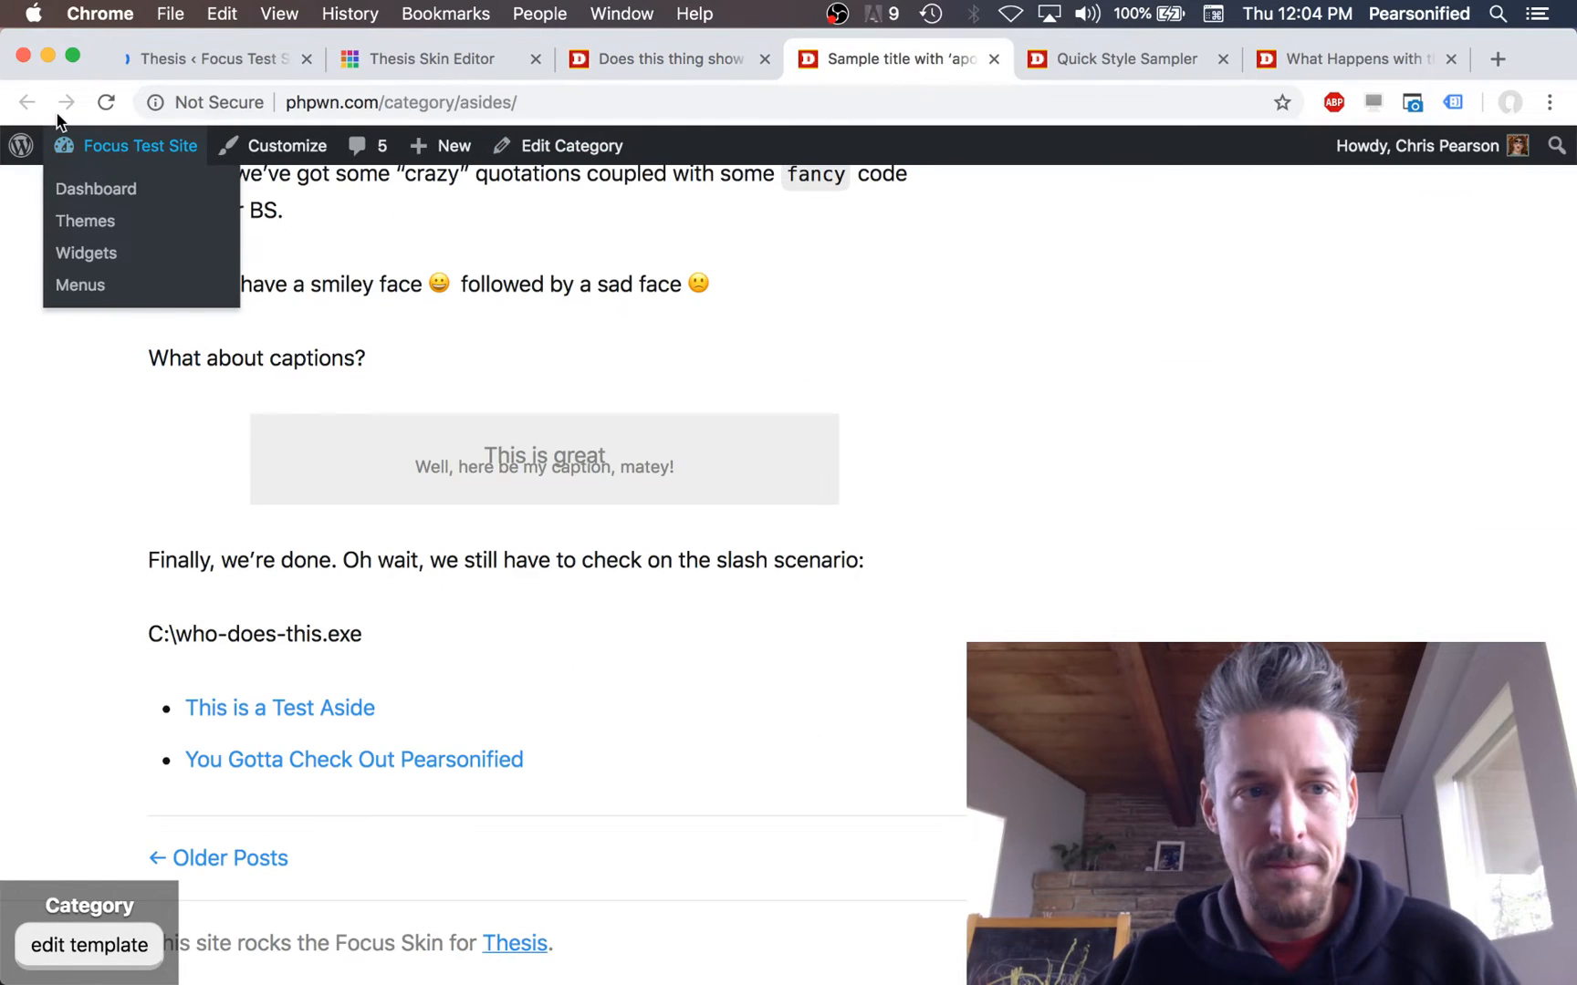
click(86, 253)
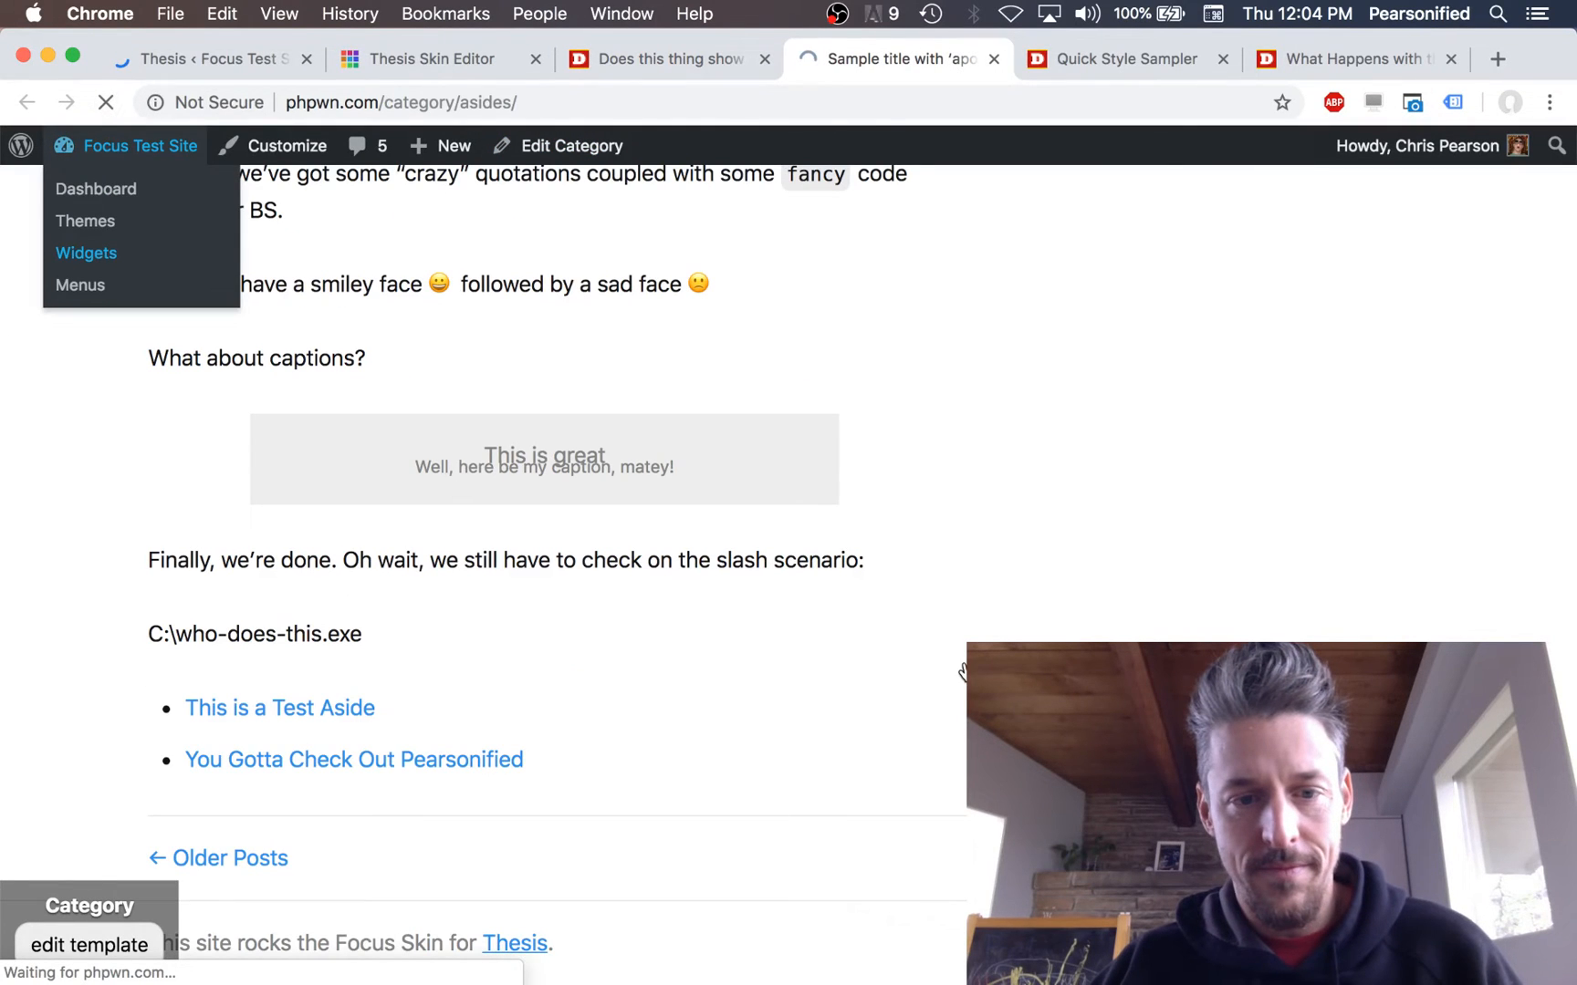
scroll(963, 673, down, 4)
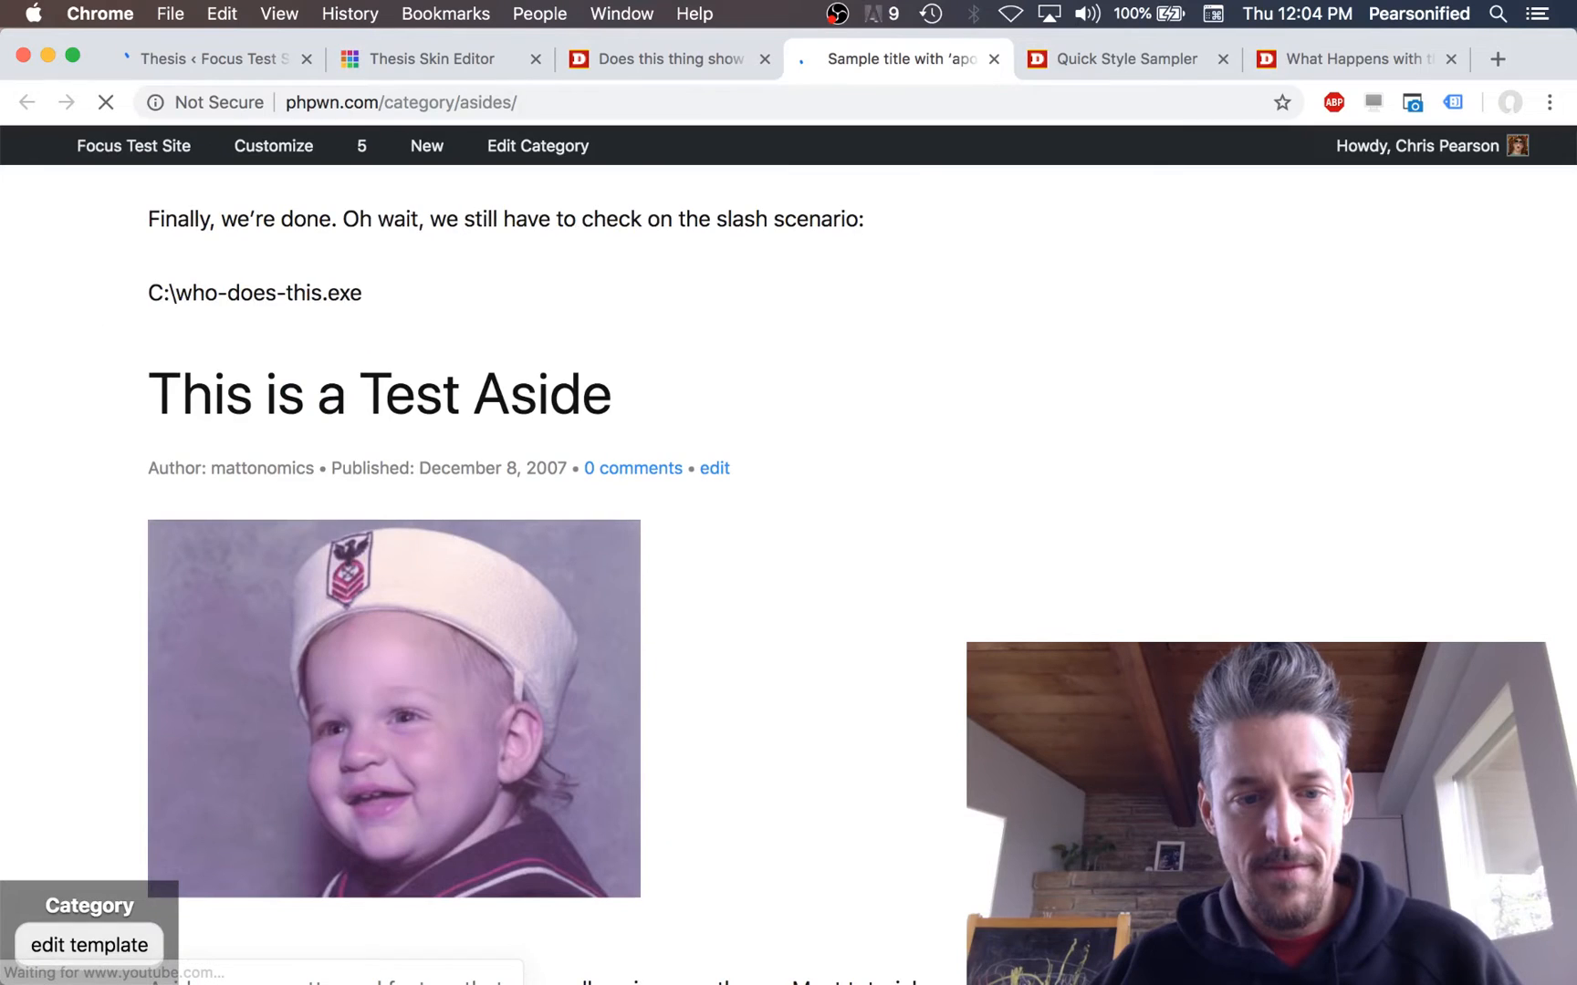
scroll(605, 677, down, 10)
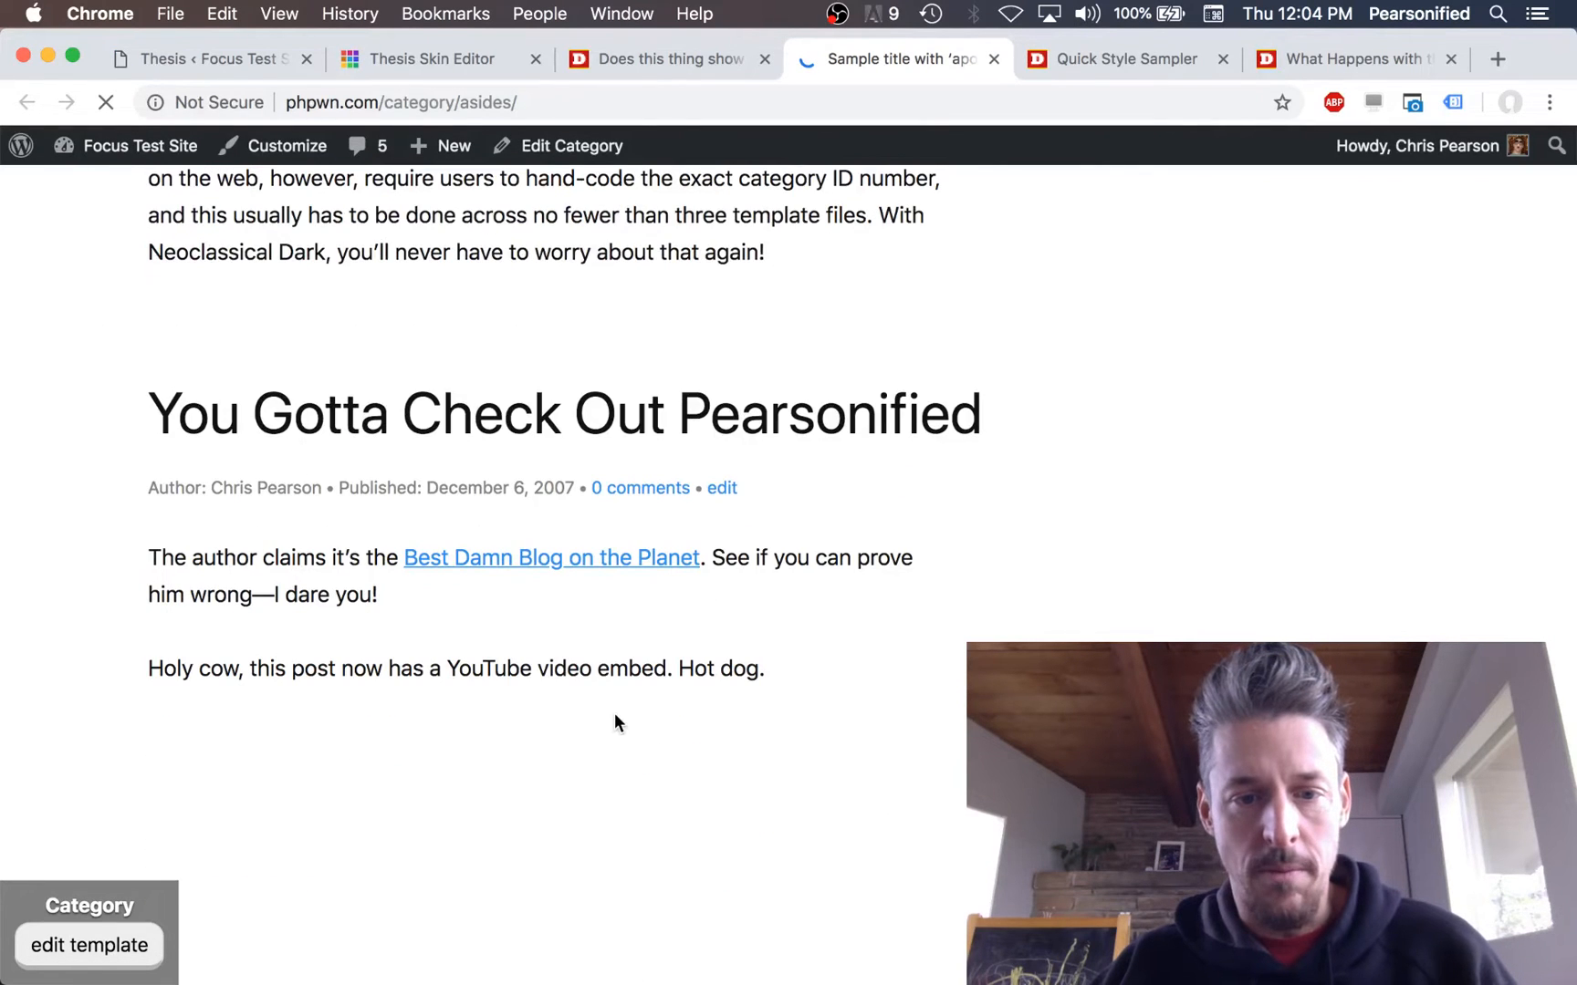
scroll(611, 668, down, 4)
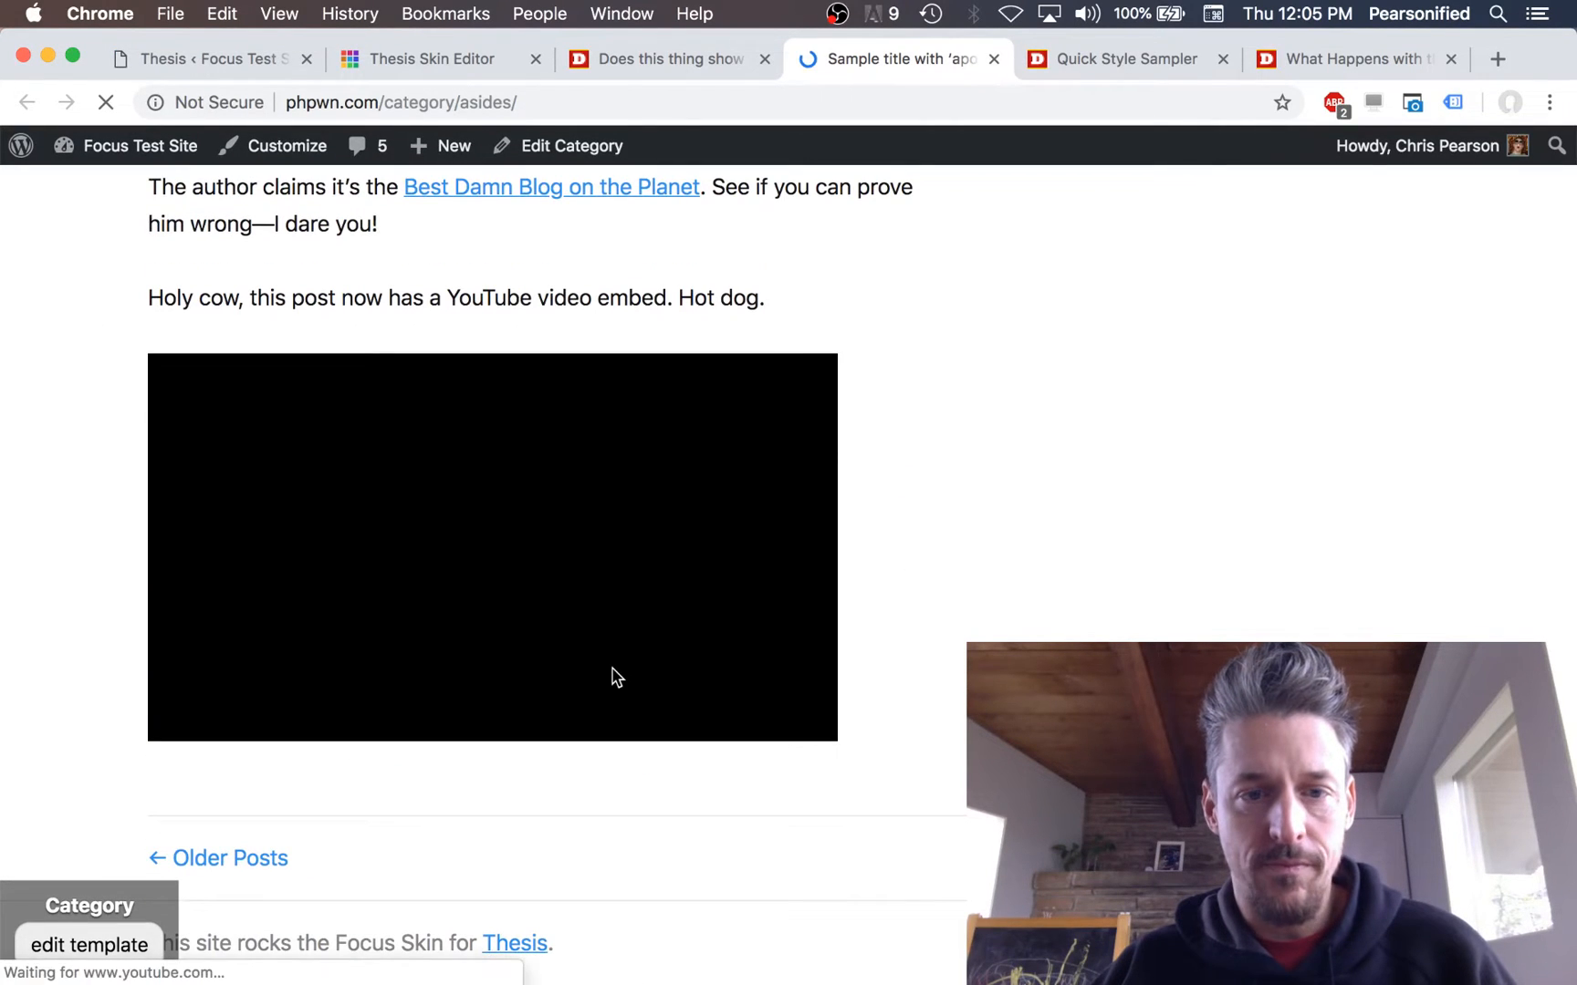
scroll(985, 561, up, 20)
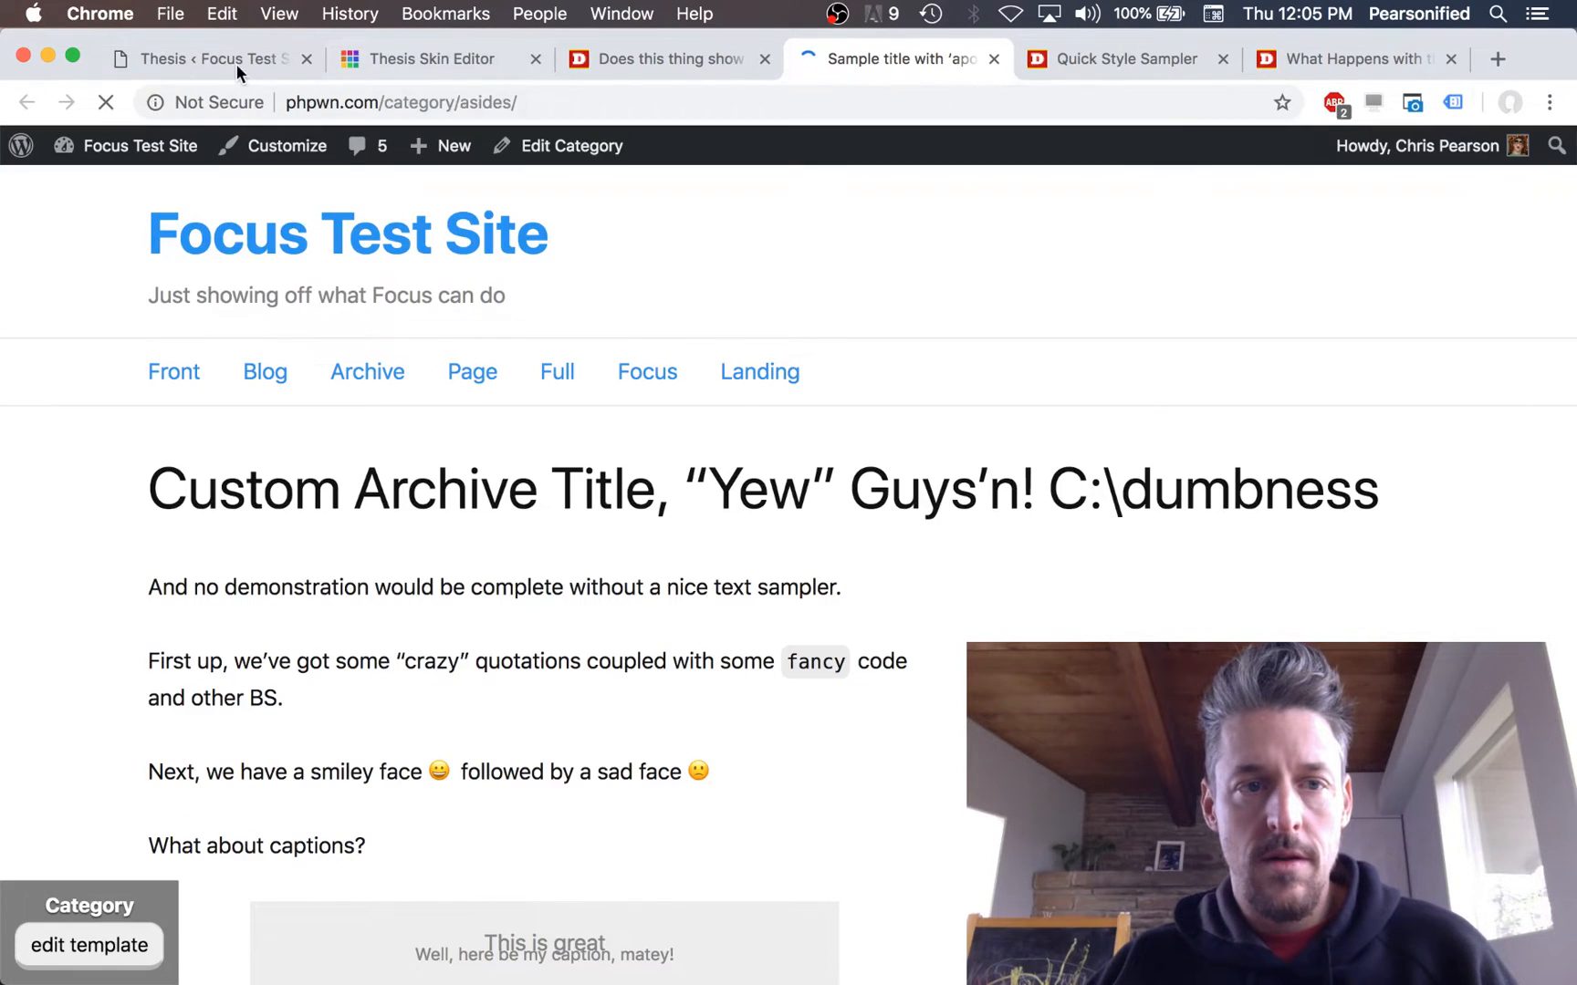
Step: Set the Archive Style to List of links in the Blog and Archives settings and save the display options
click(235, 63)
click(252, 514)
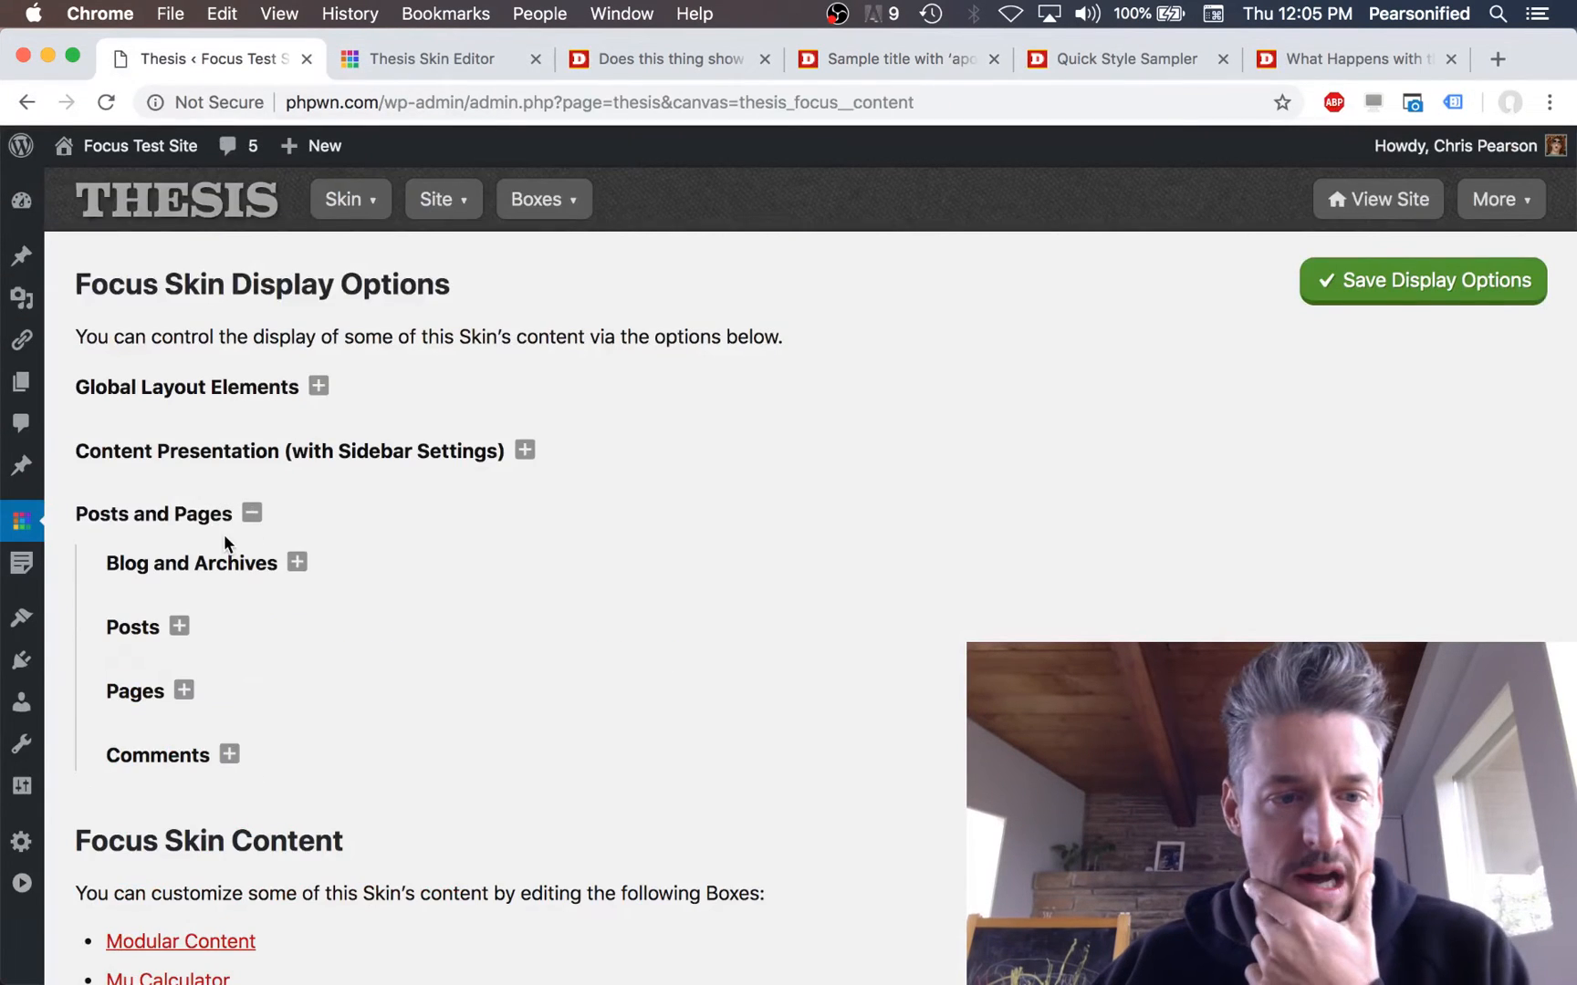
scroll(224, 538, down, 3)
click(176, 370)
scroll(179, 652, down, 10)
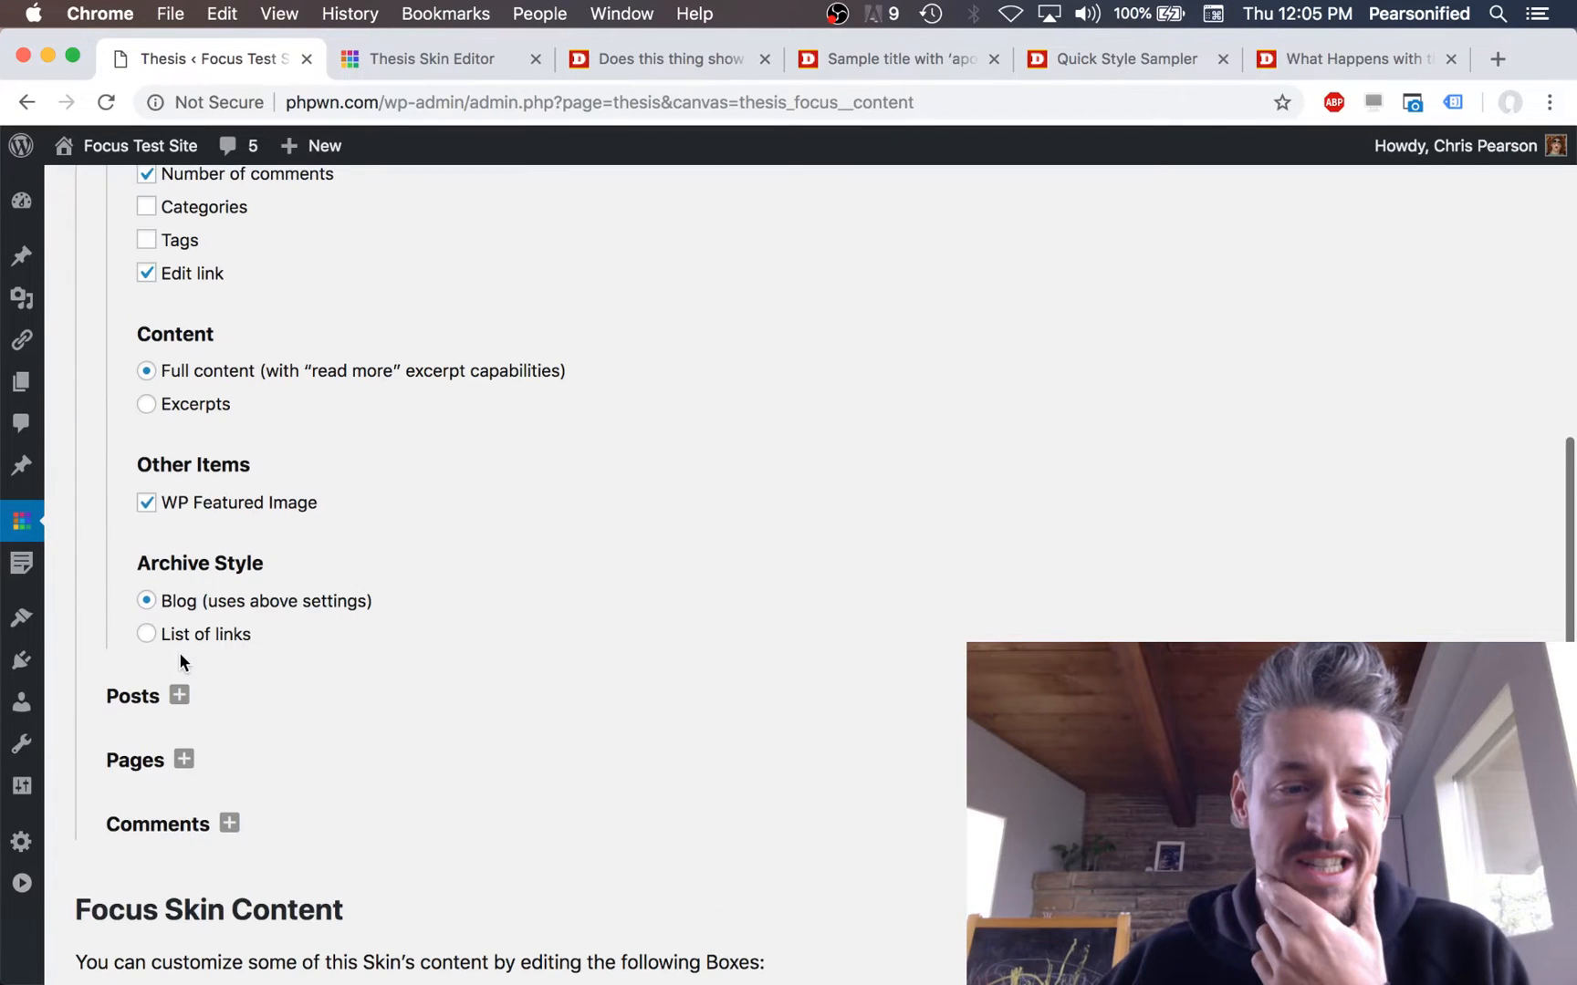
click(227, 641)
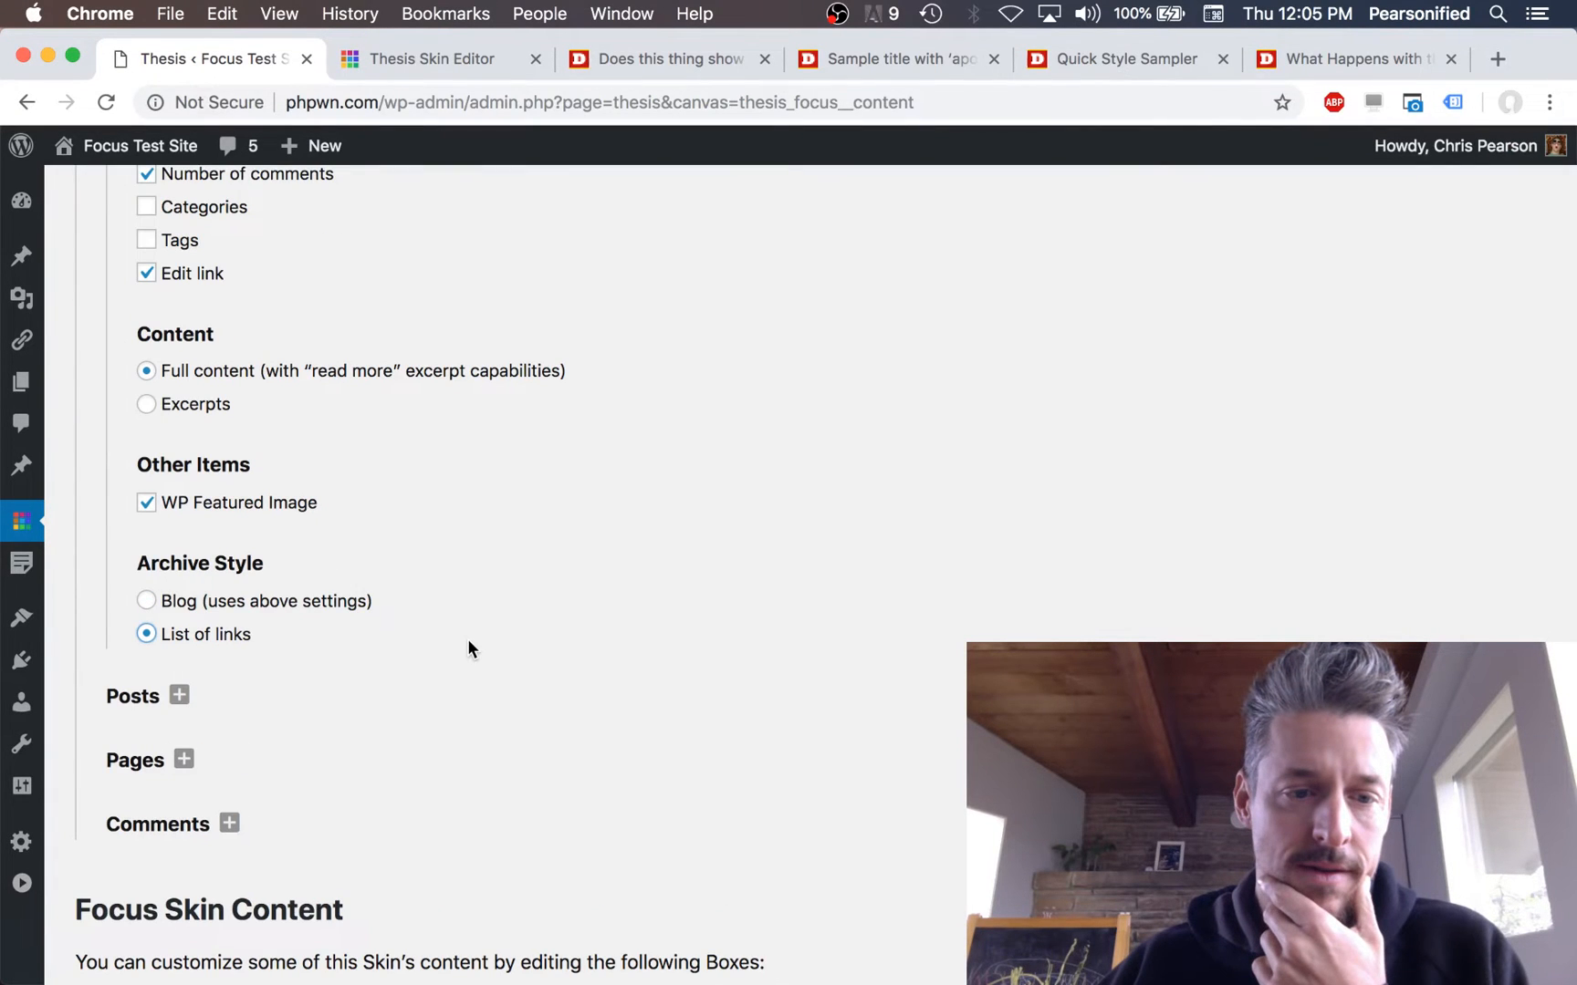
scroll(467, 639, up, 12)
click(1413, 290)
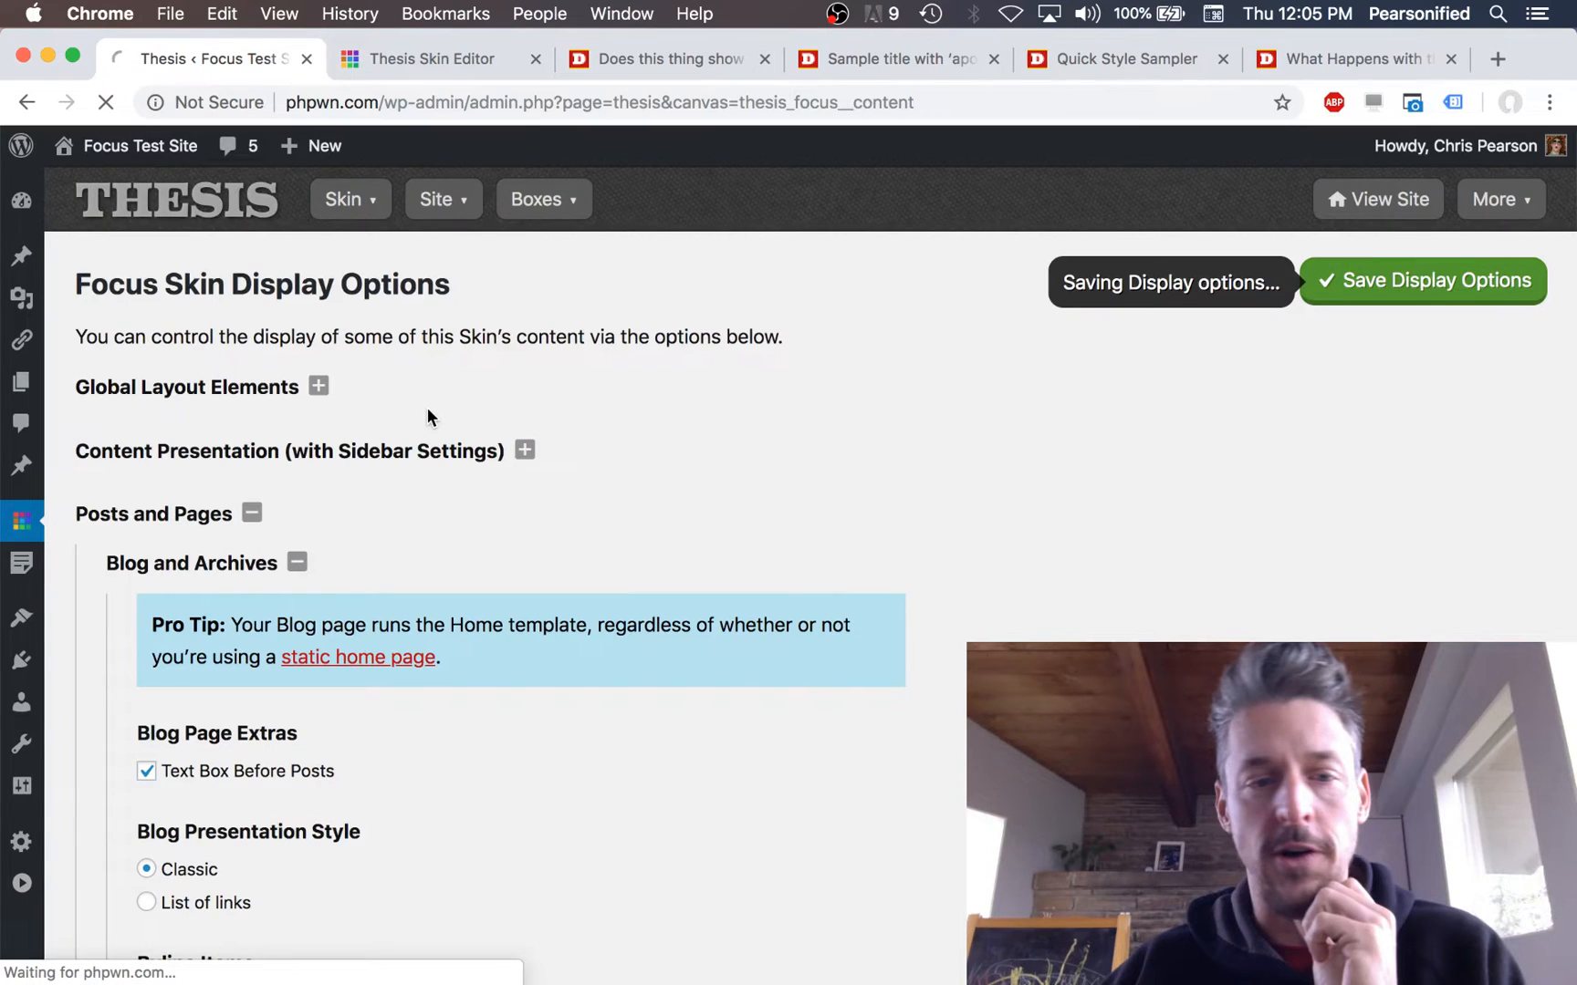
Step: Expand the Posts settings under Posts and Pages and review the Byline Items and Other Items options
click(202, 517)
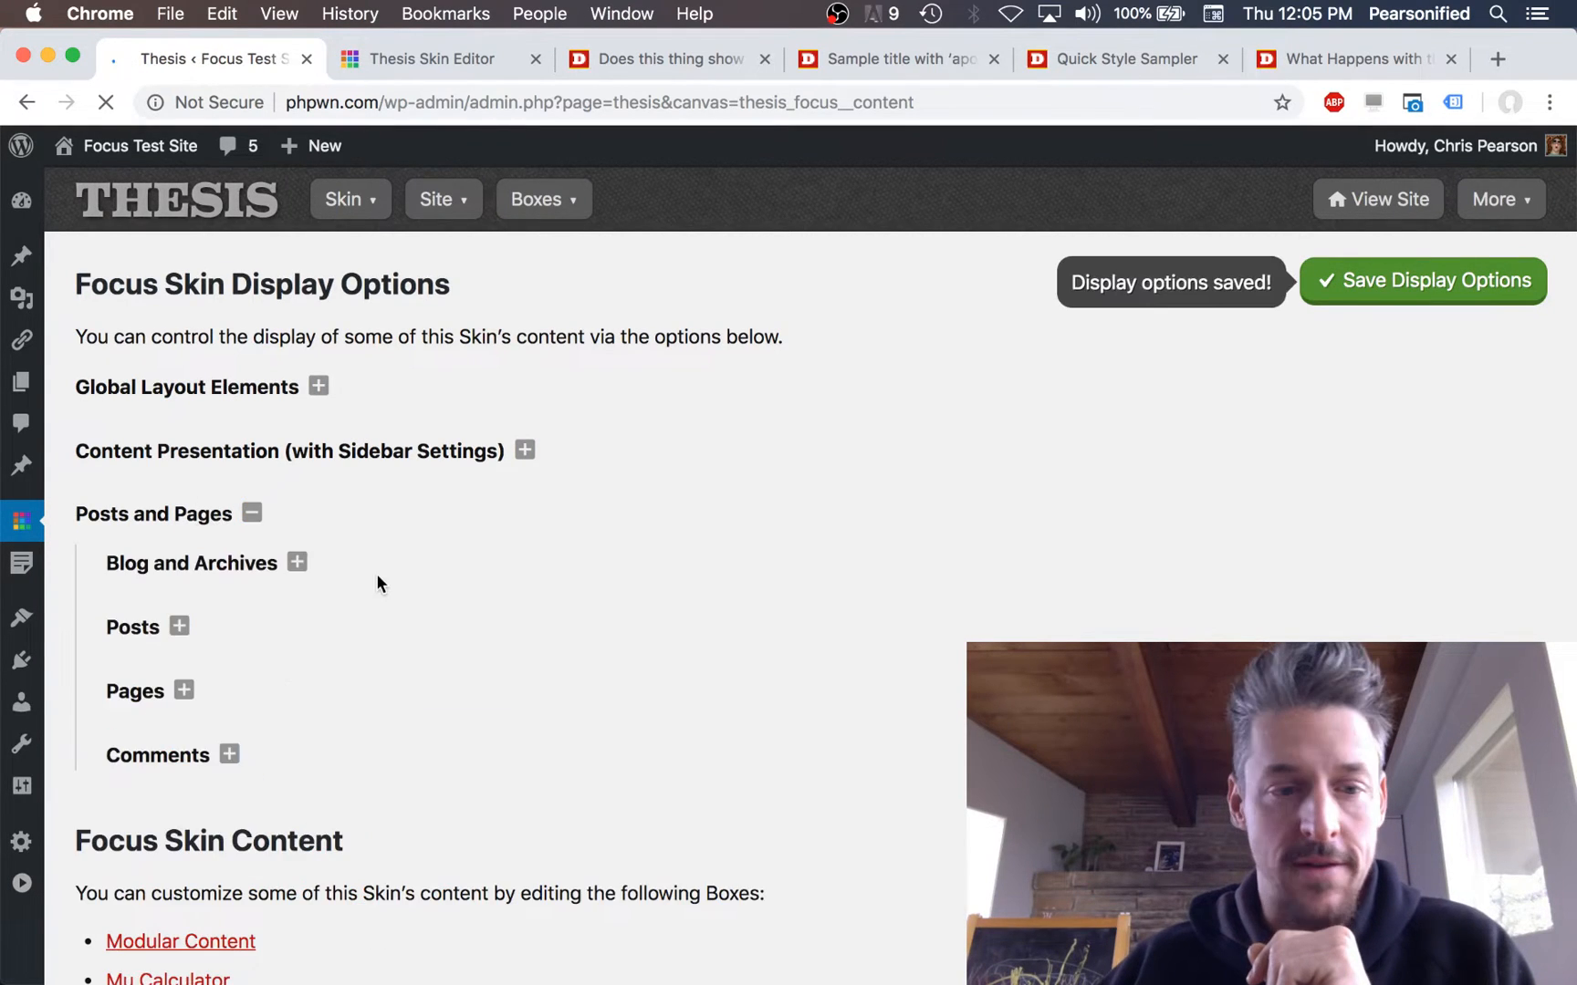
scroll(336, 645, down, 2)
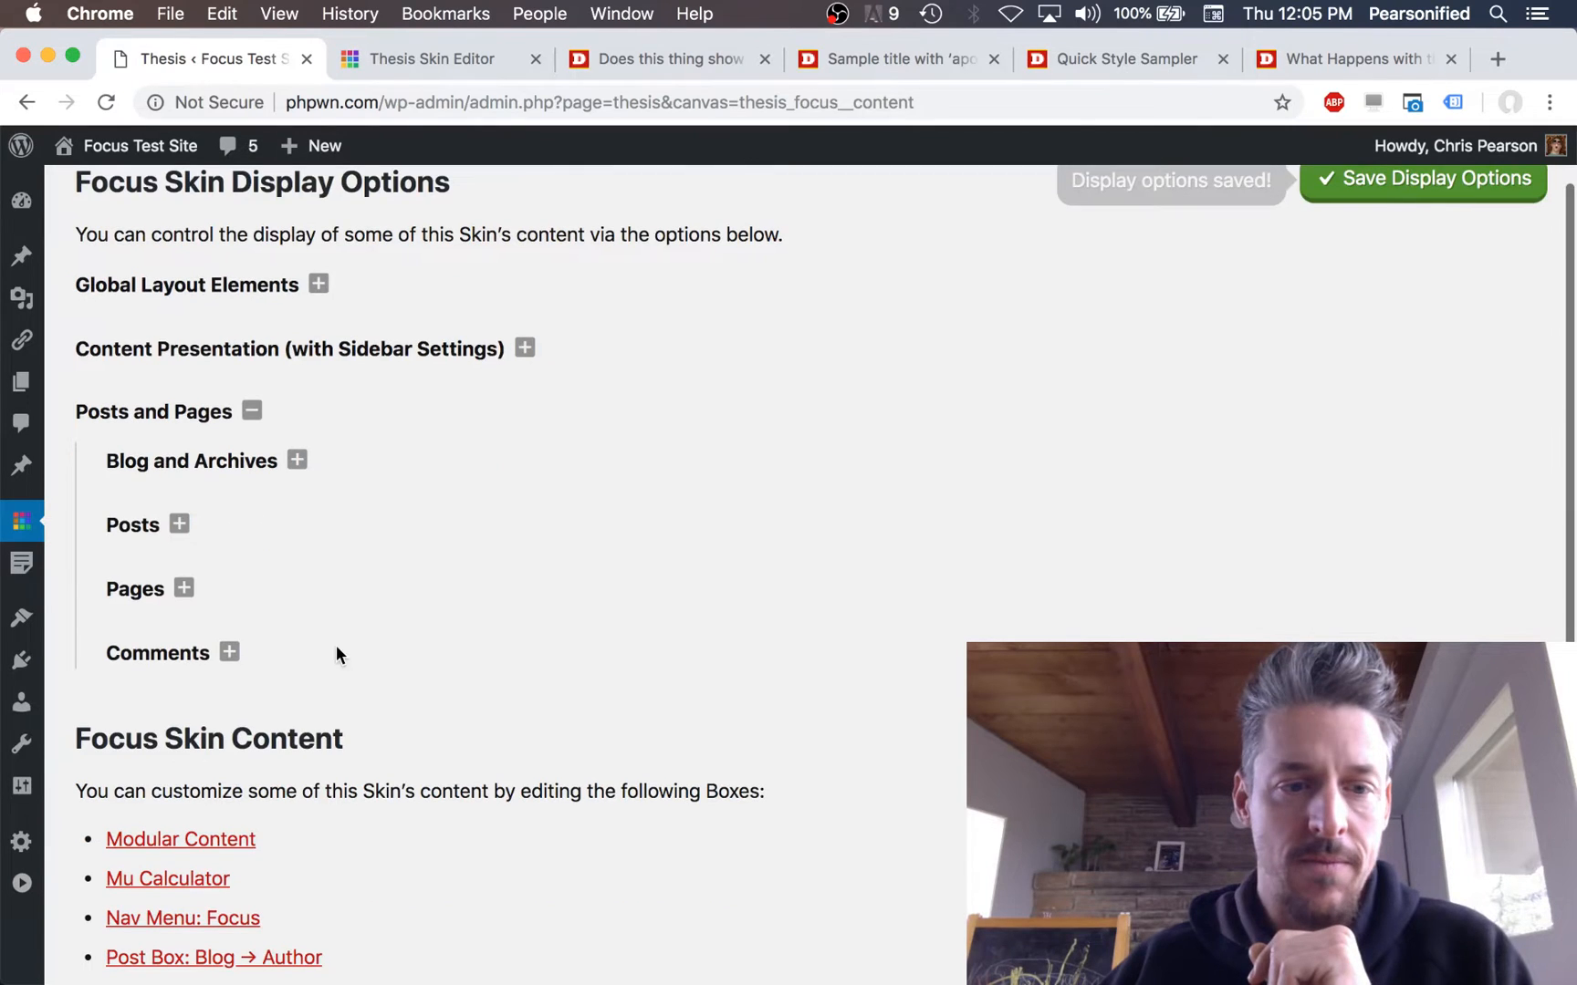
click(151, 539)
scroll(460, 578, down, 3)
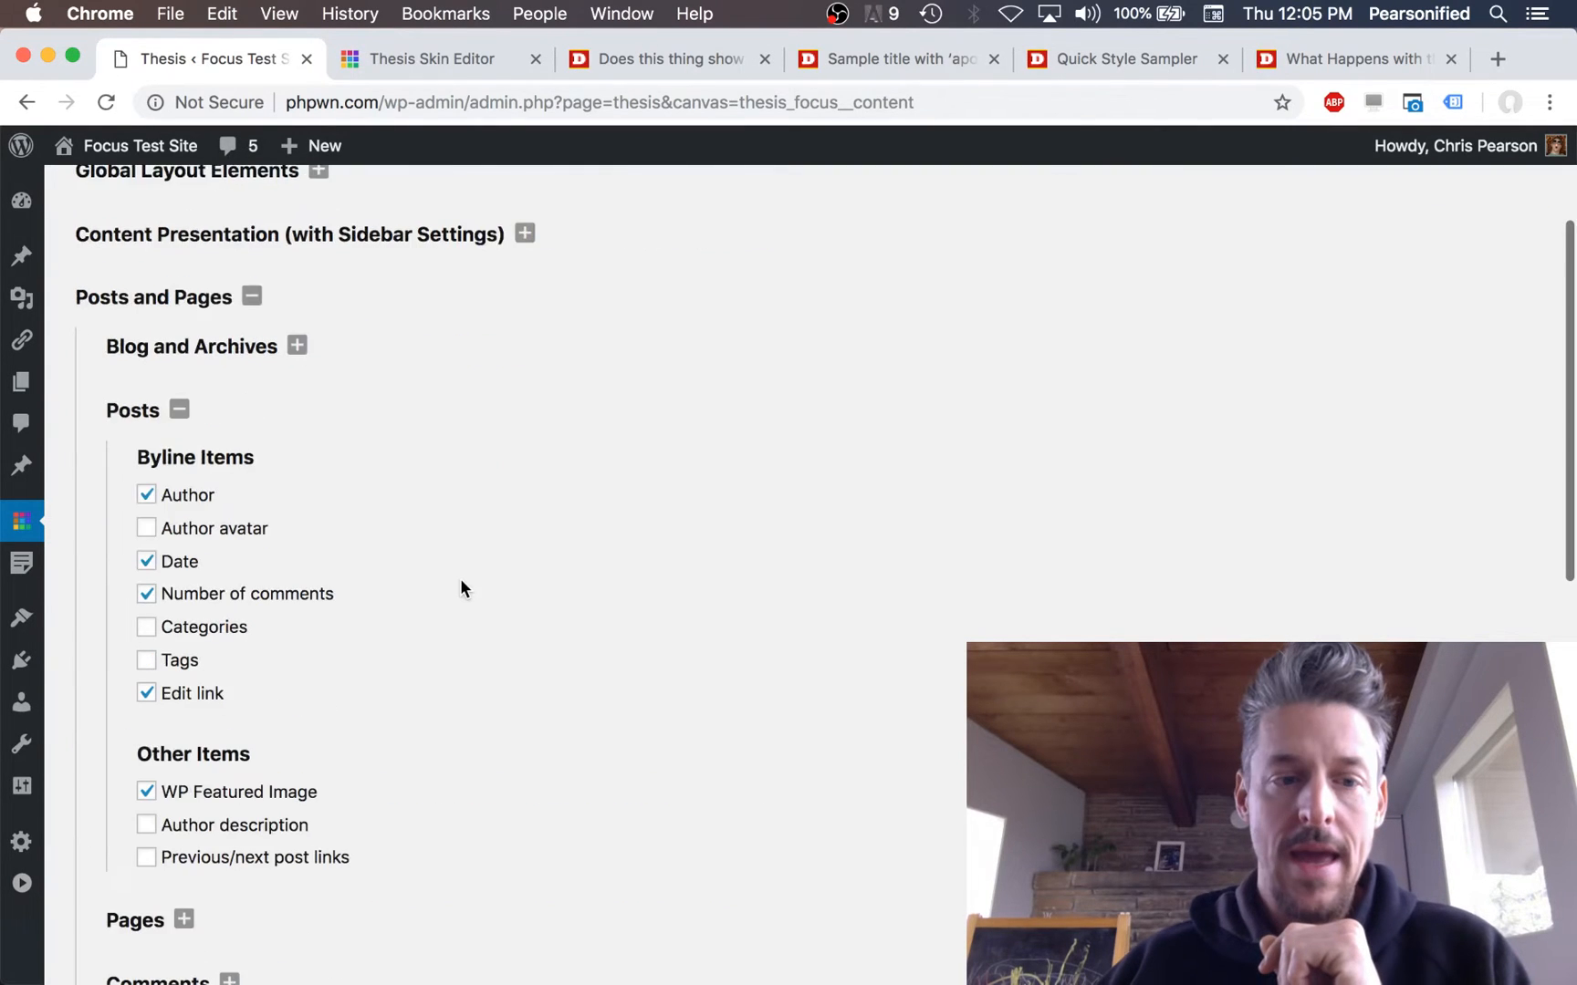
scroll(460, 579, down, 2)
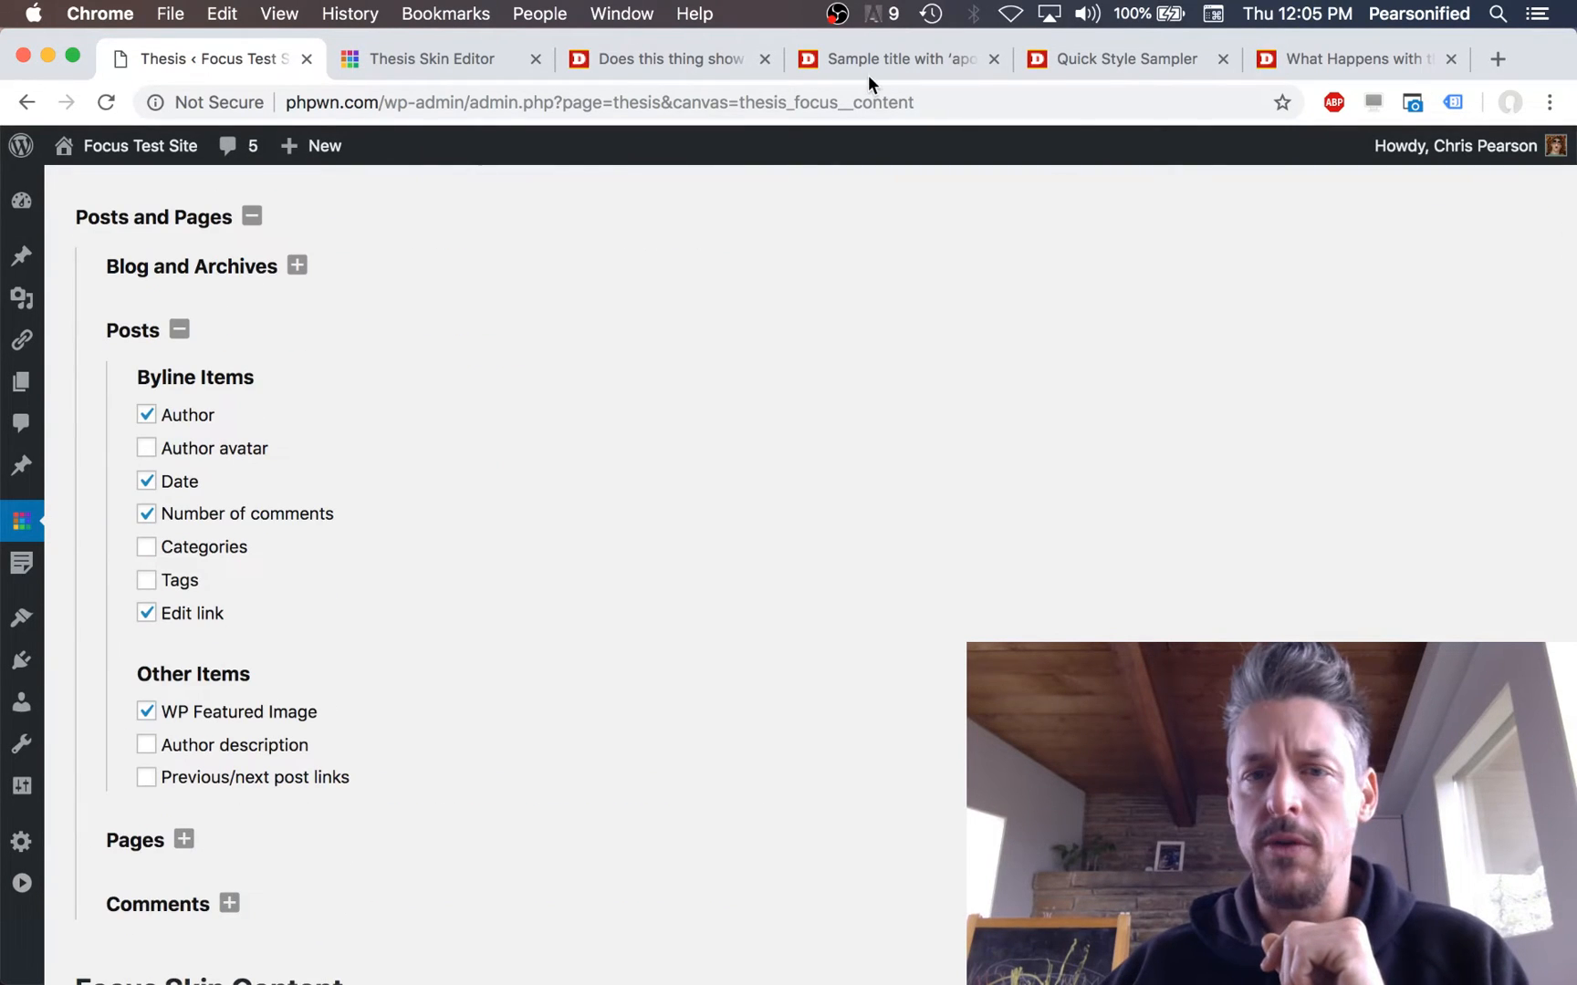
Step: Close the asides archive, then open the post "What Happens with the Excerpt When You Compose a New Post with WP 2.7+?" separately and examine it
click(944, 57)
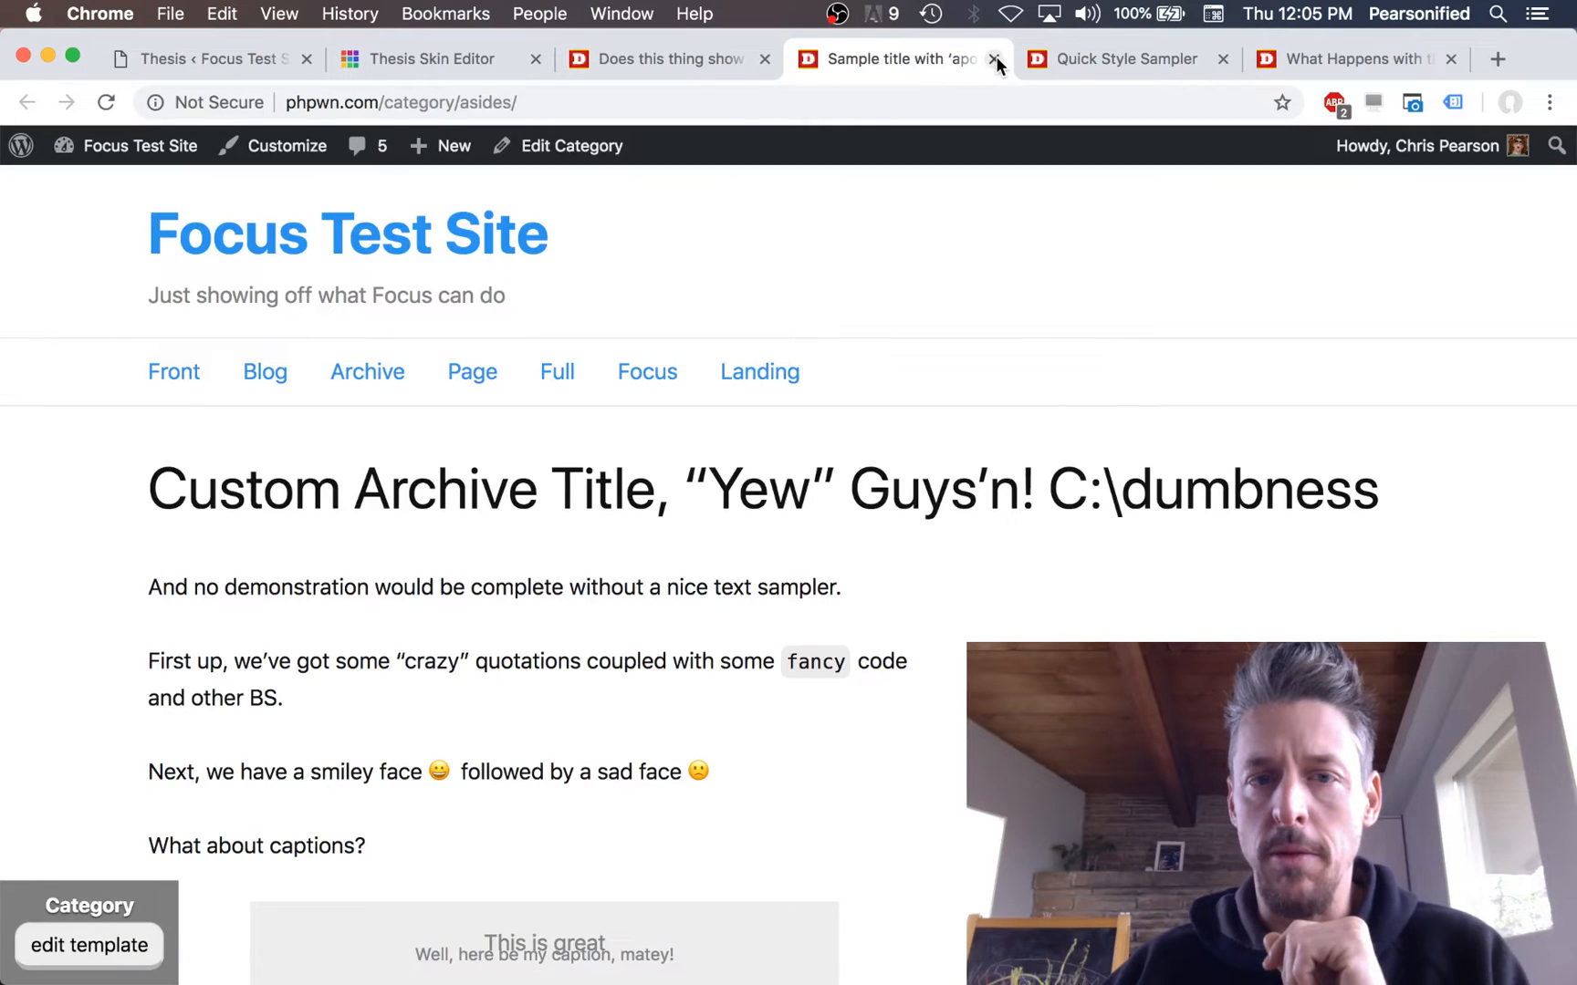
click(996, 60)
click(689, 60)
scroll(601, 618, down, 5)
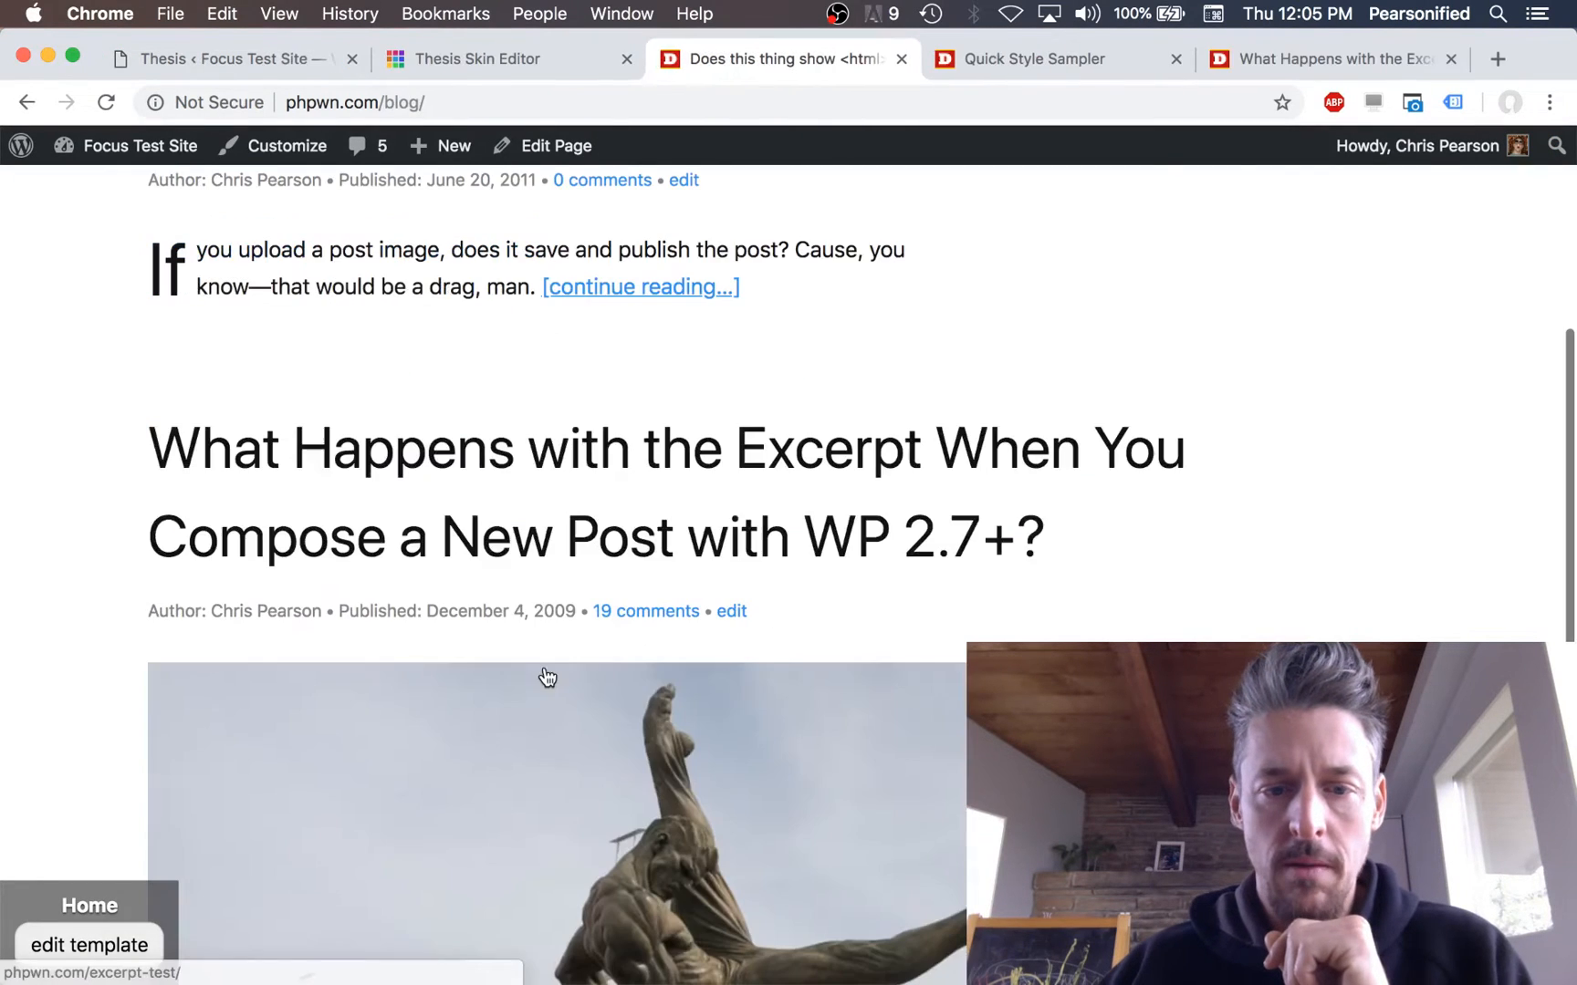
right_click(506, 447)
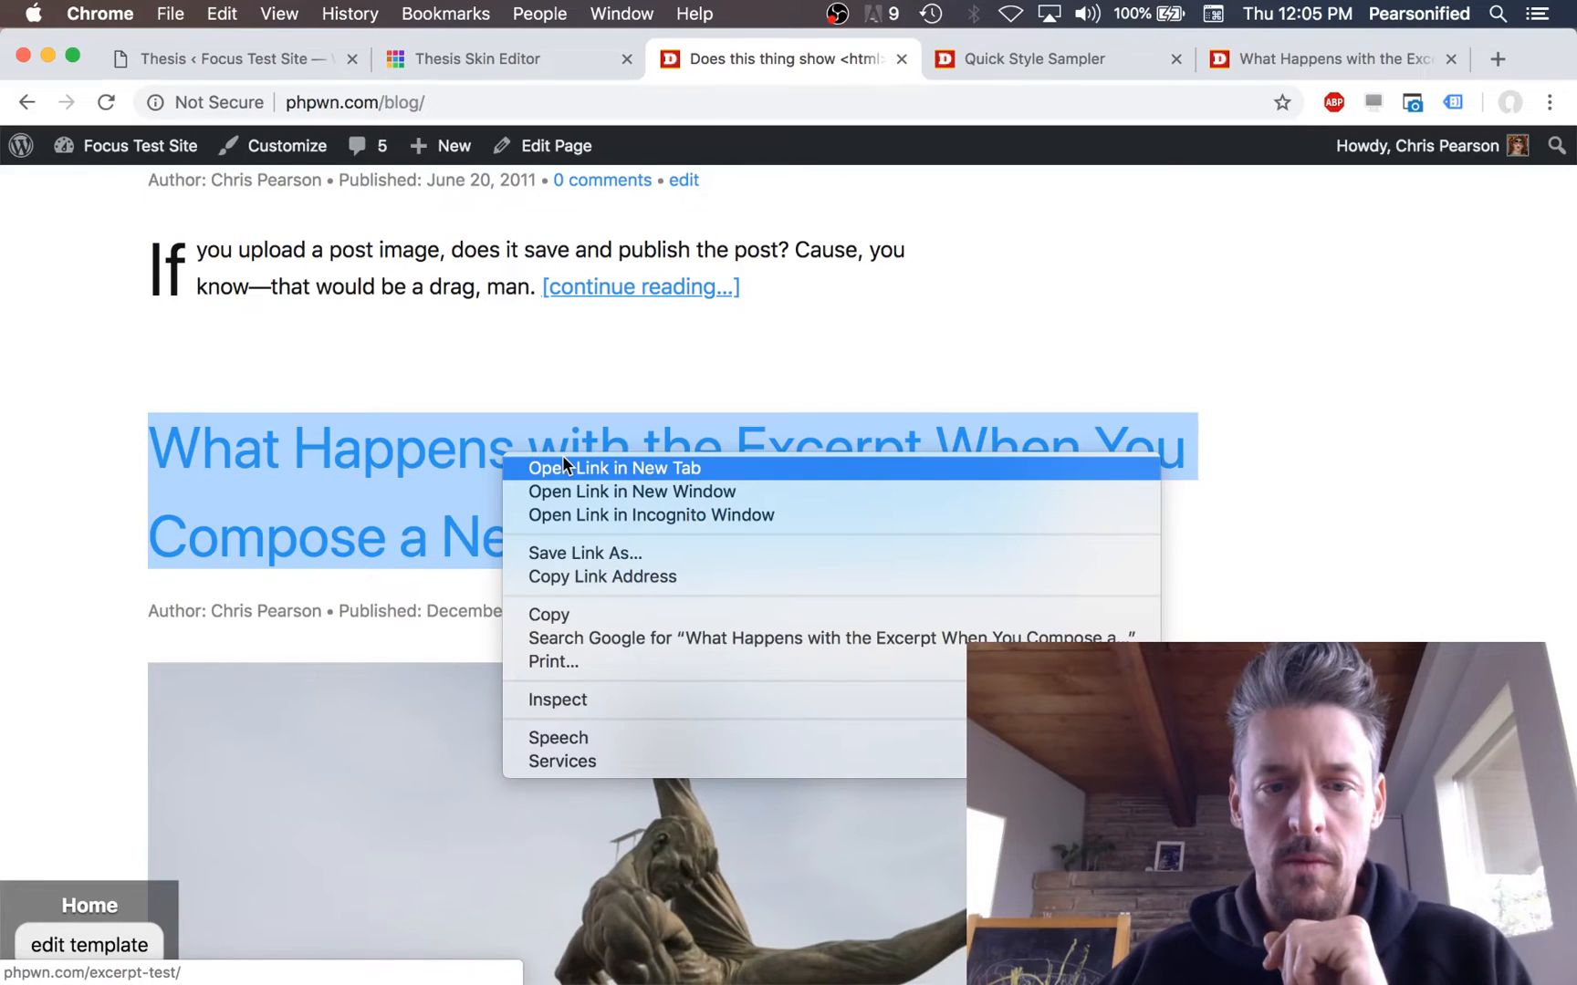
click(562, 457)
click(916, 72)
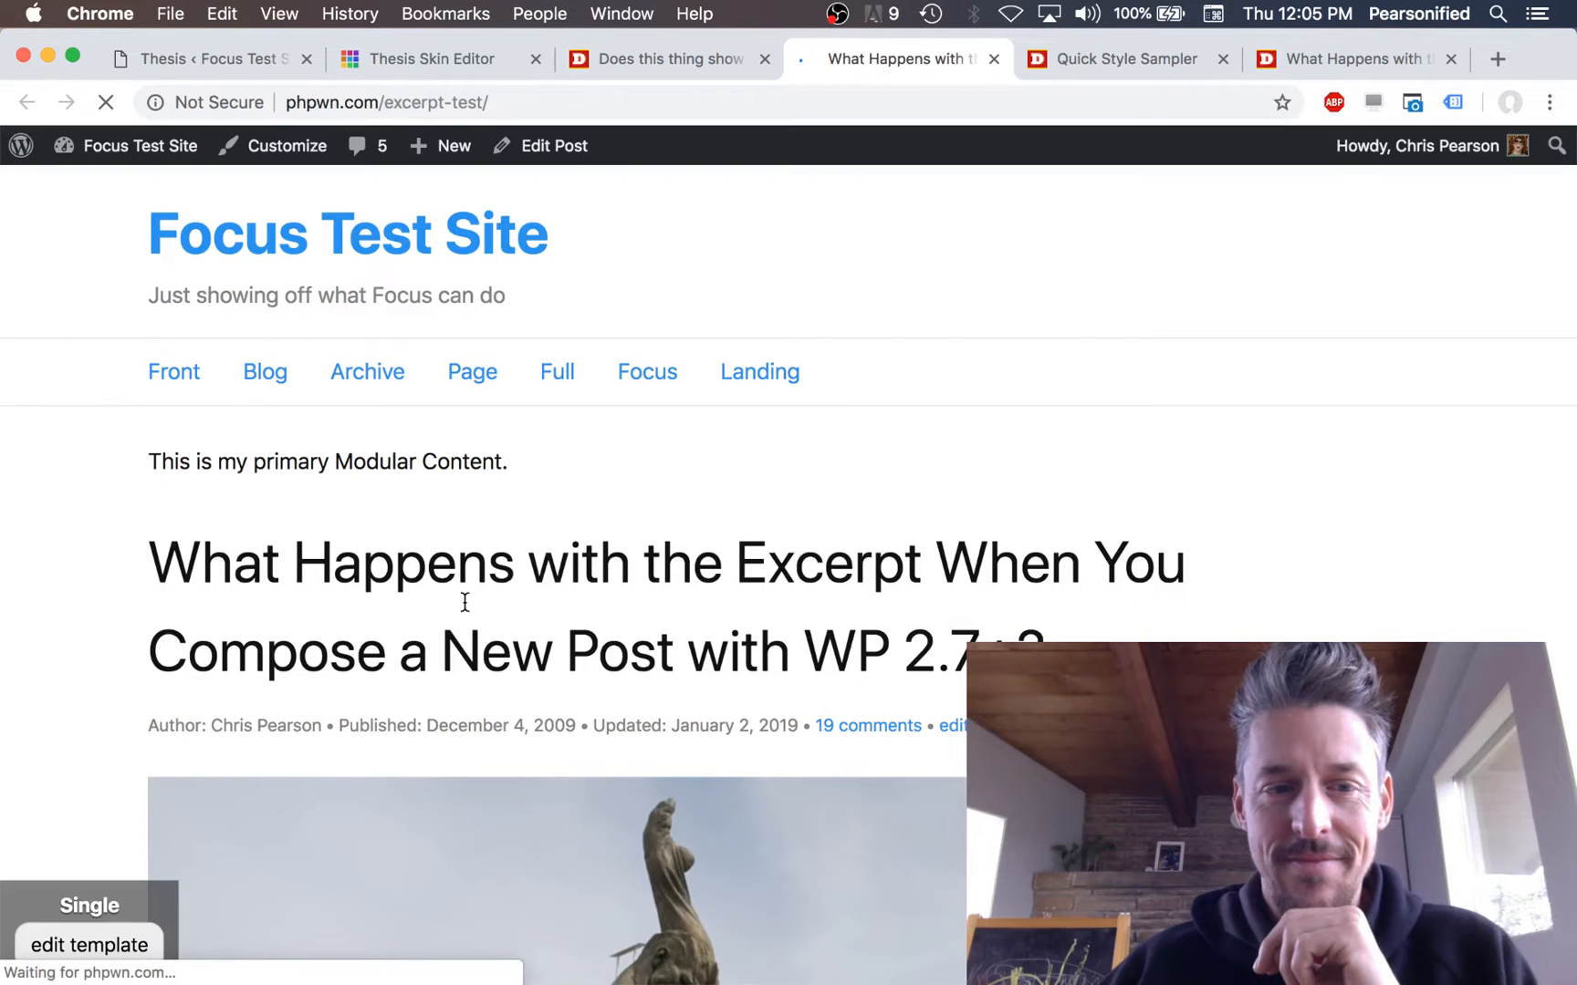
scroll(657, 593, down, 5)
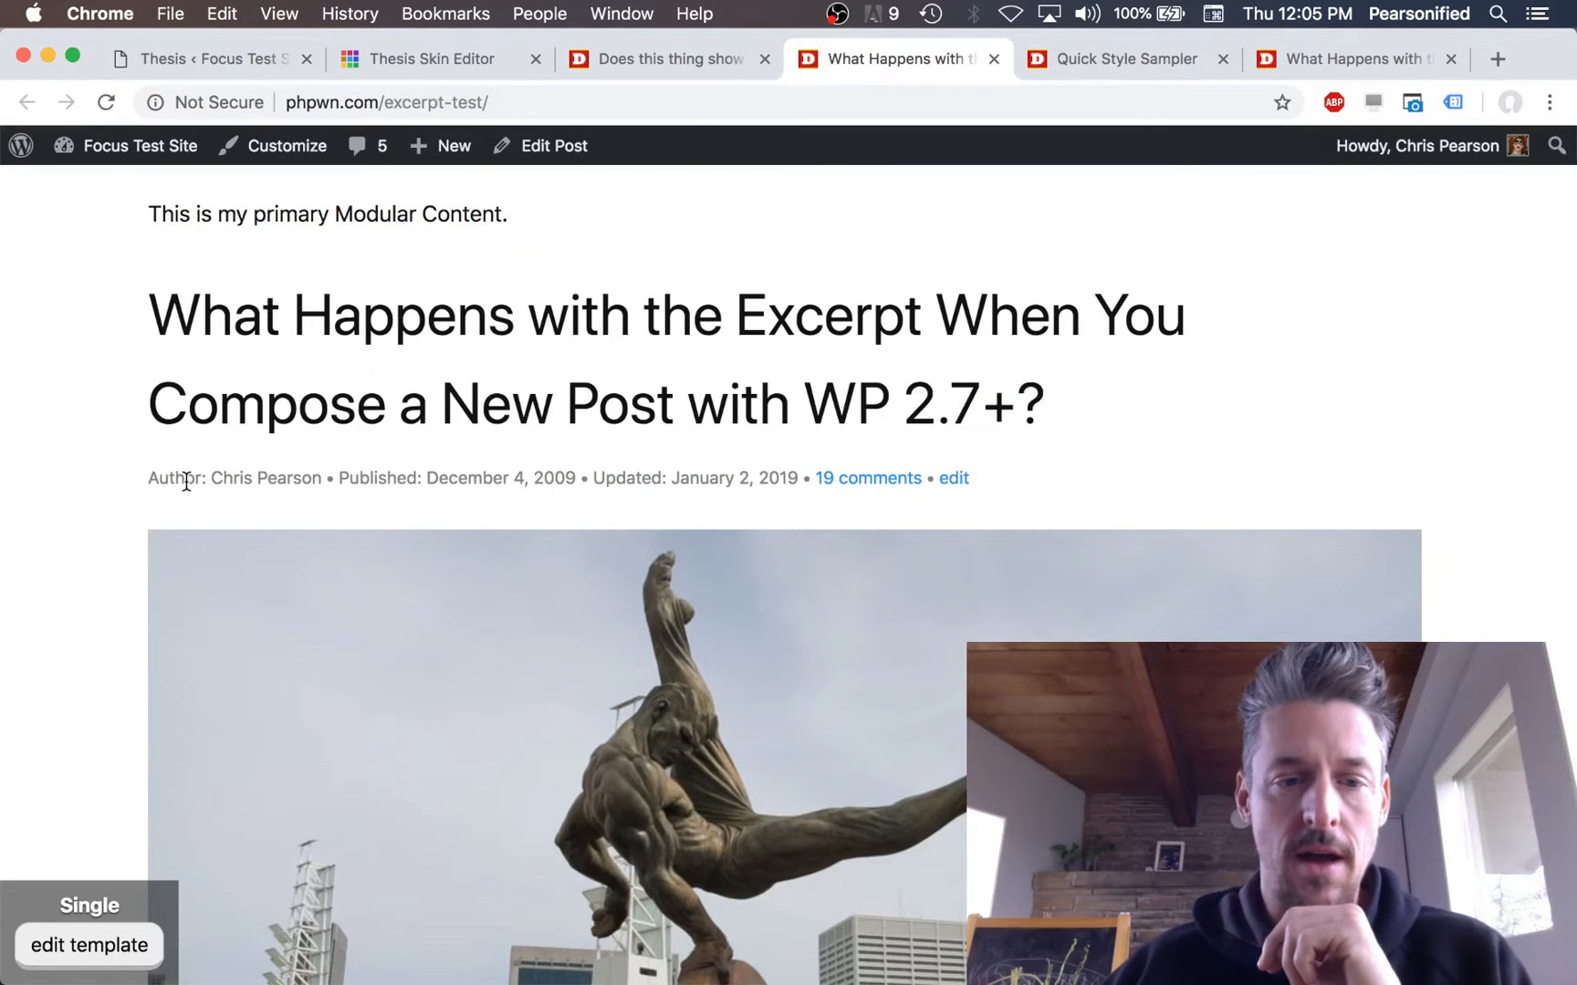
scroll(503, 438, down, 5)
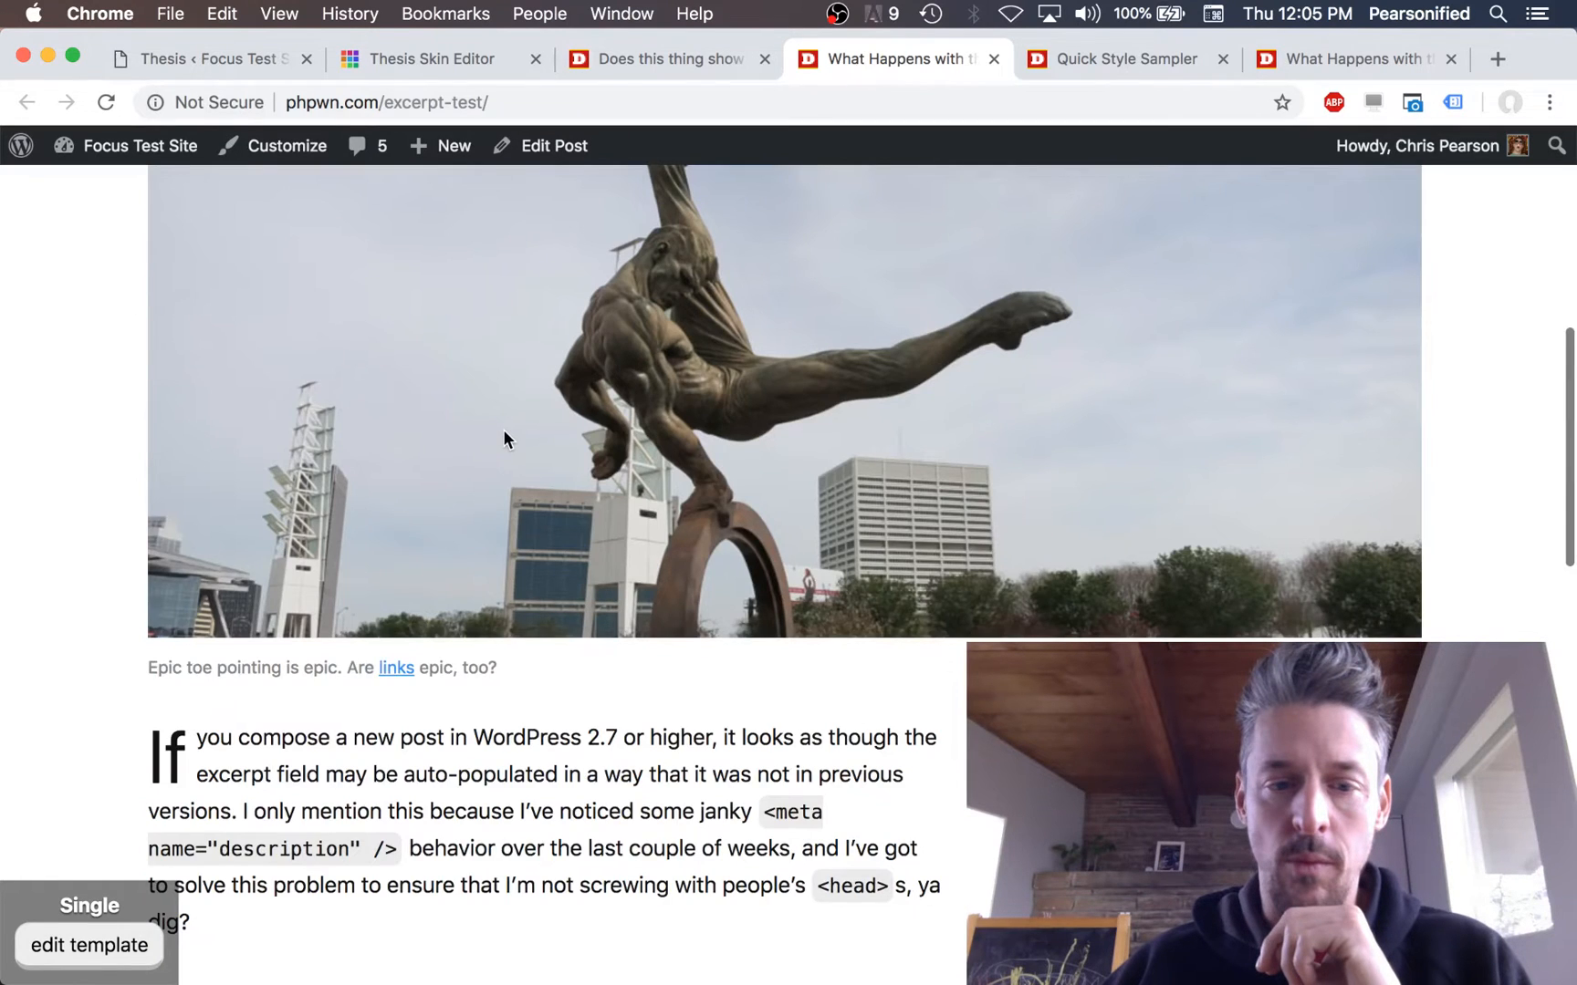
scroll(504, 434, down, 4)
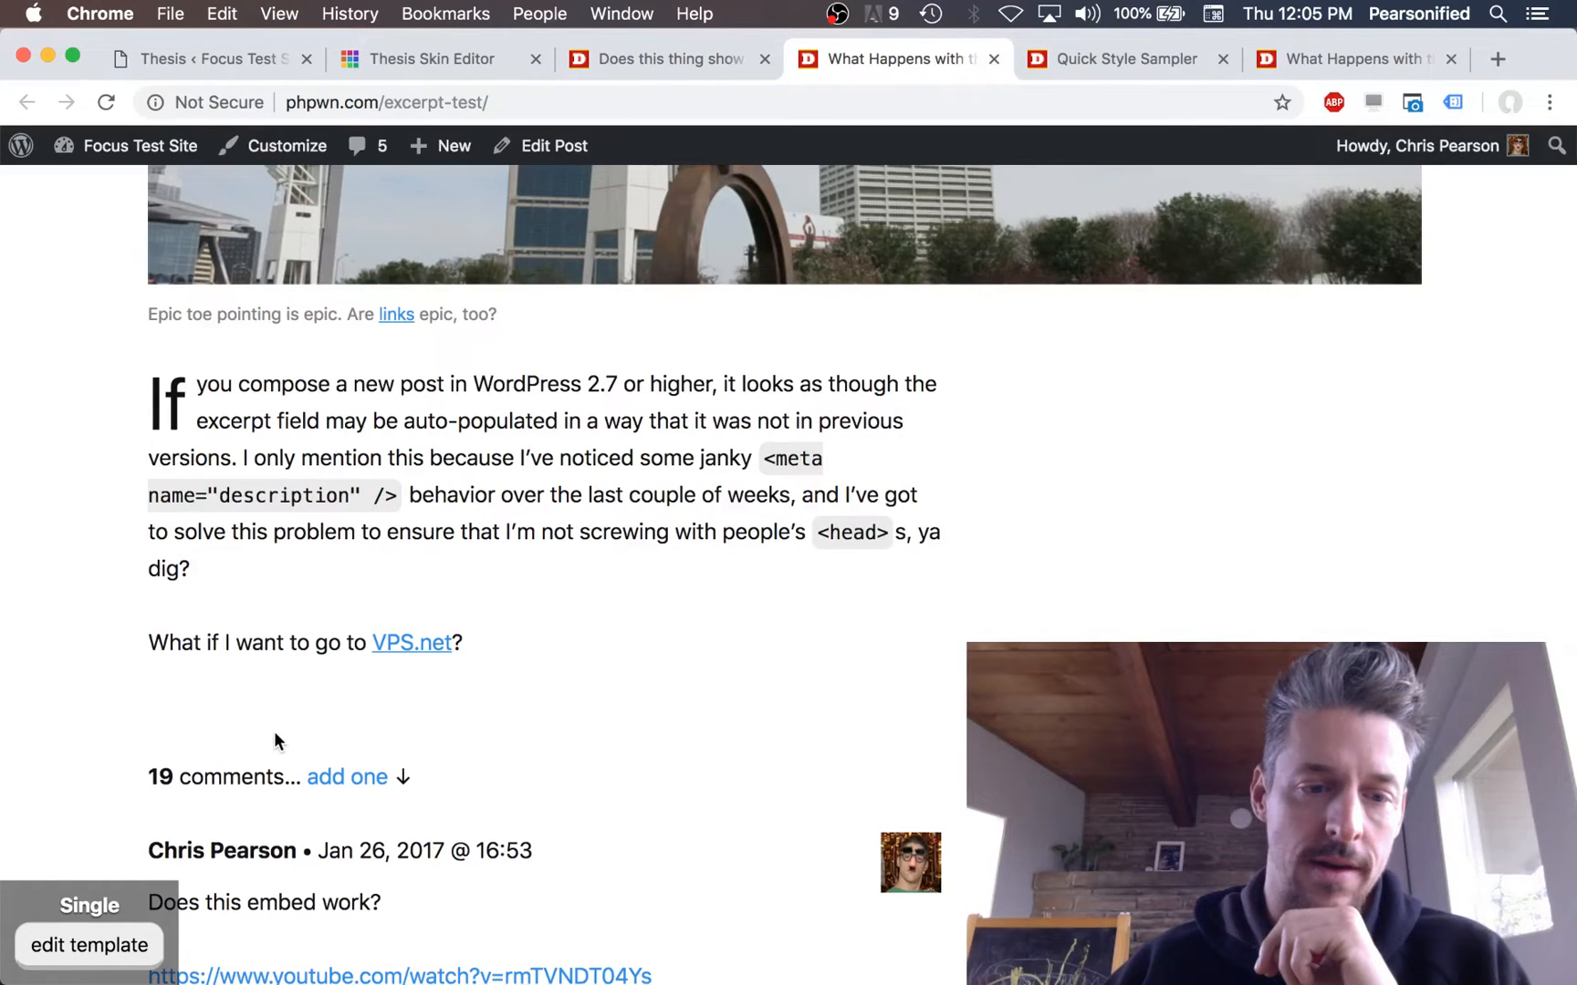
scroll(274, 740, up, 4)
Step: Enable Author description and Previous/next post links in the Posts settings and save the display options
click(228, 58)
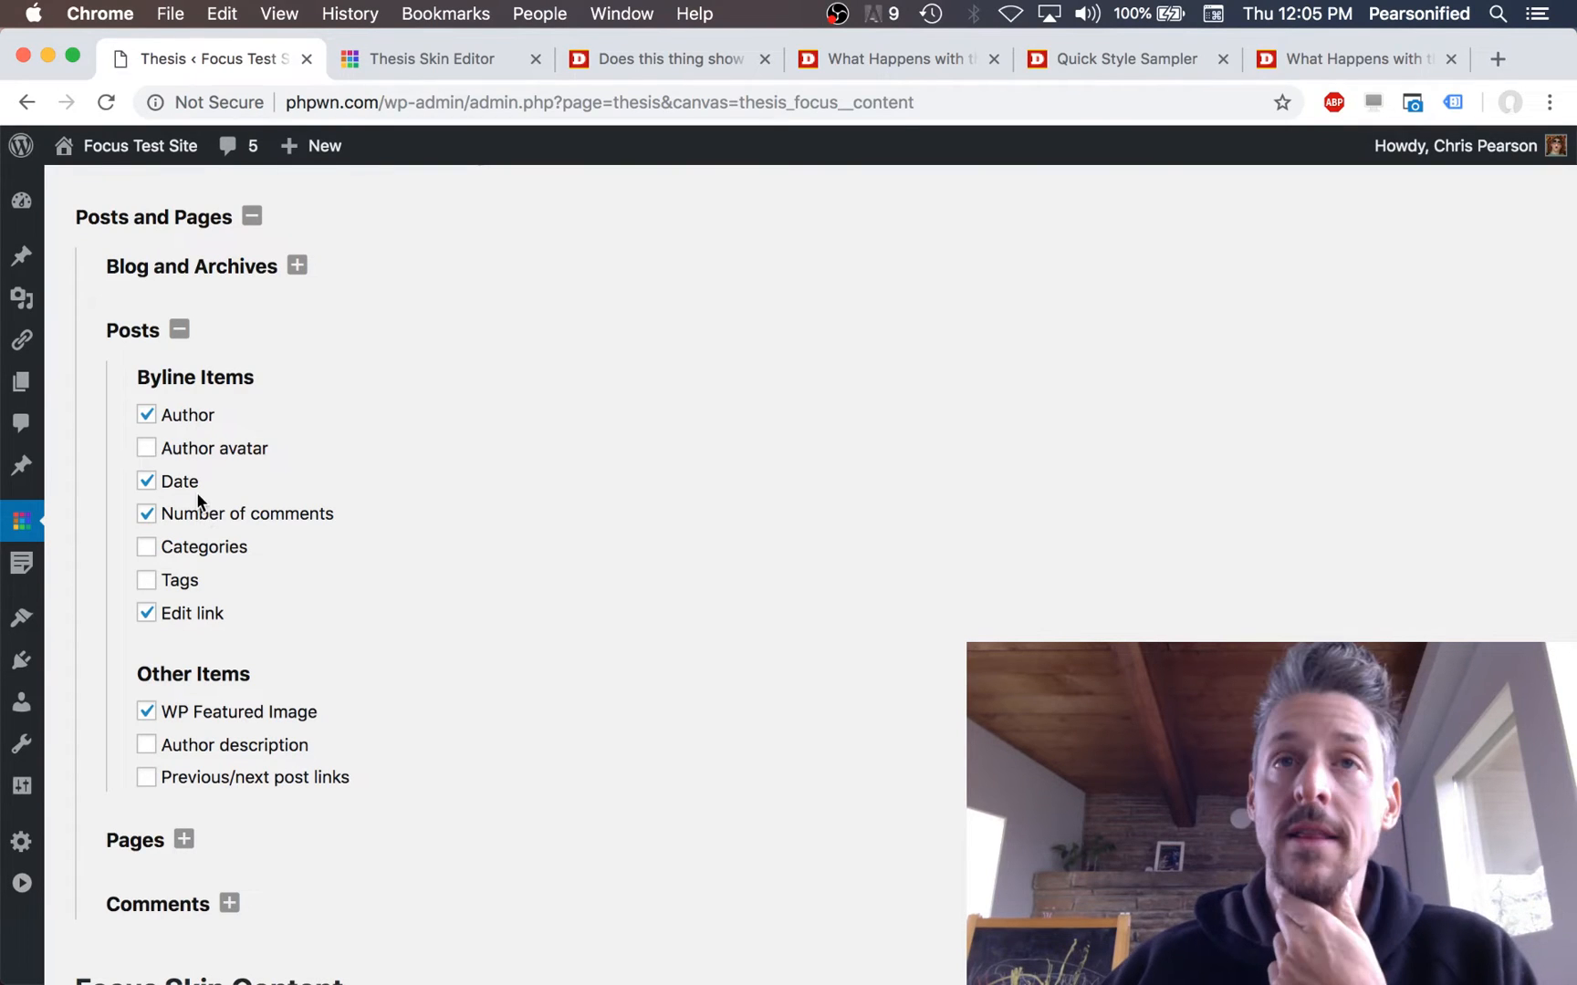
scroll(208, 502, down, 2)
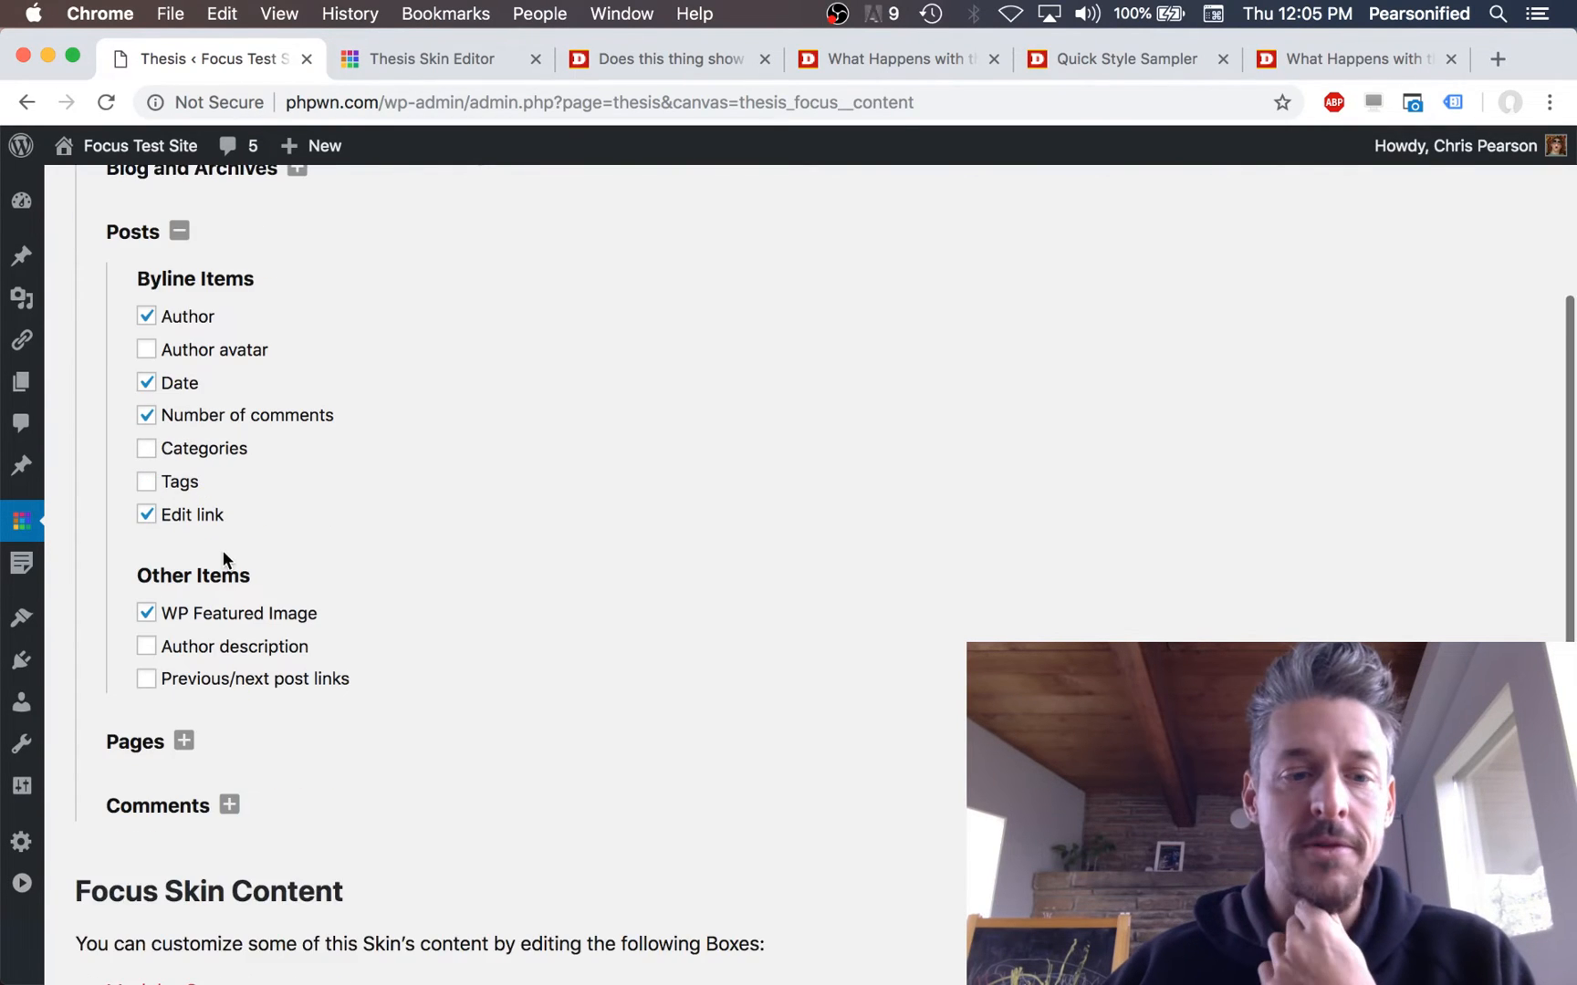
click(205, 645)
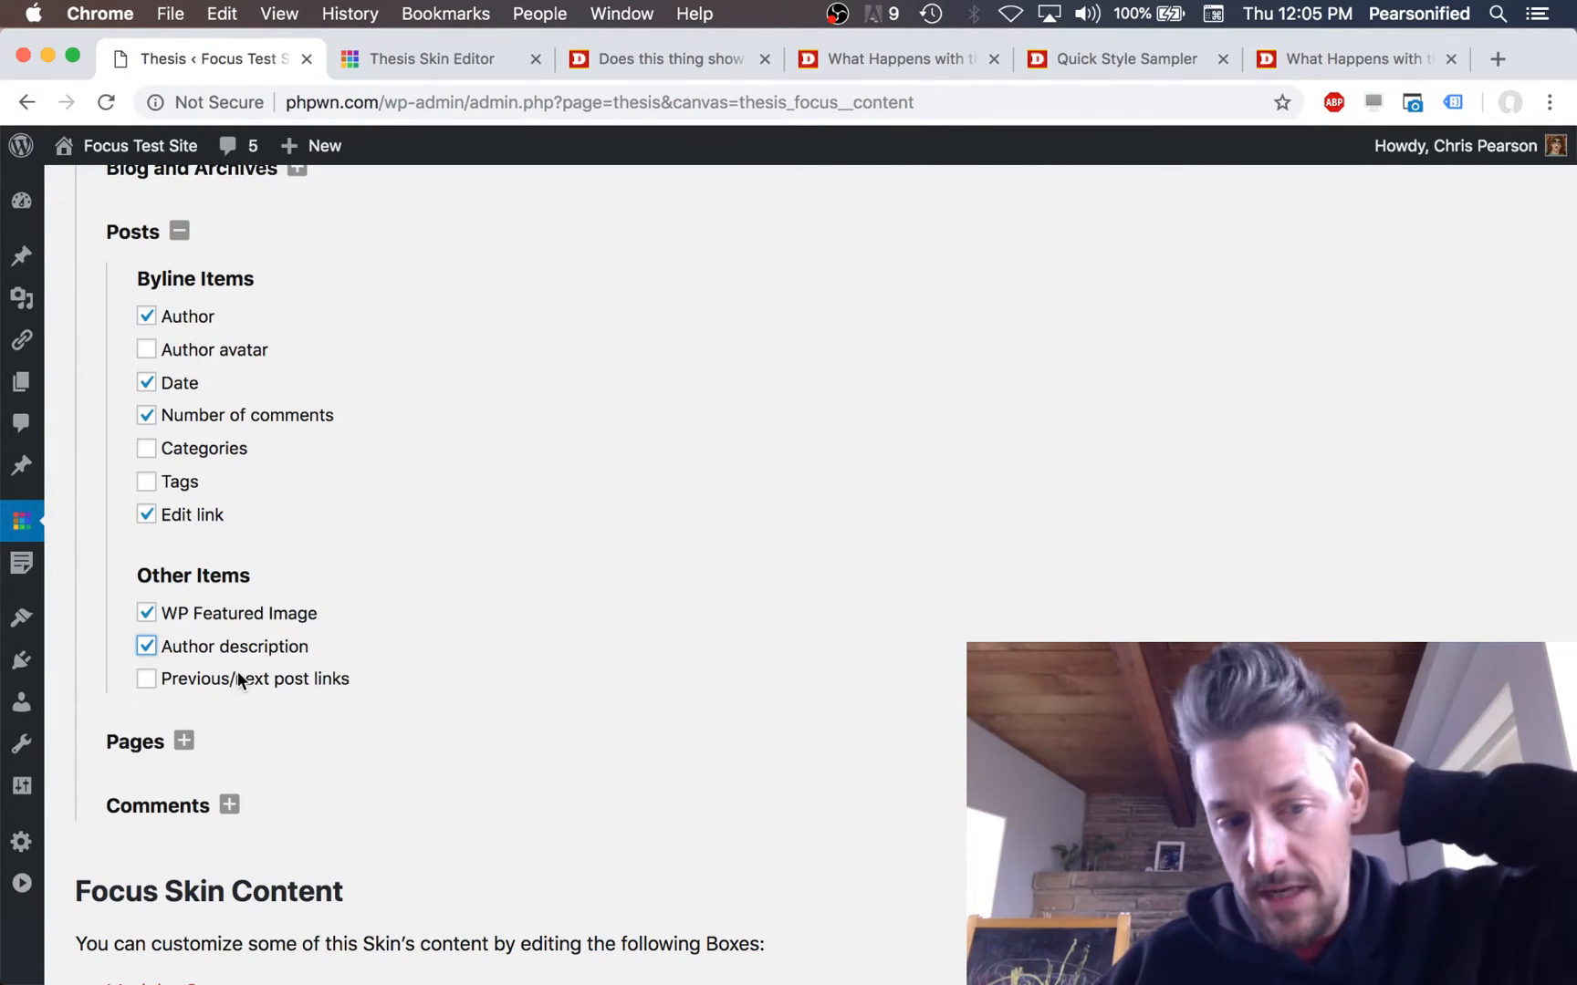
click(238, 678)
scroll(630, 593, up, 5)
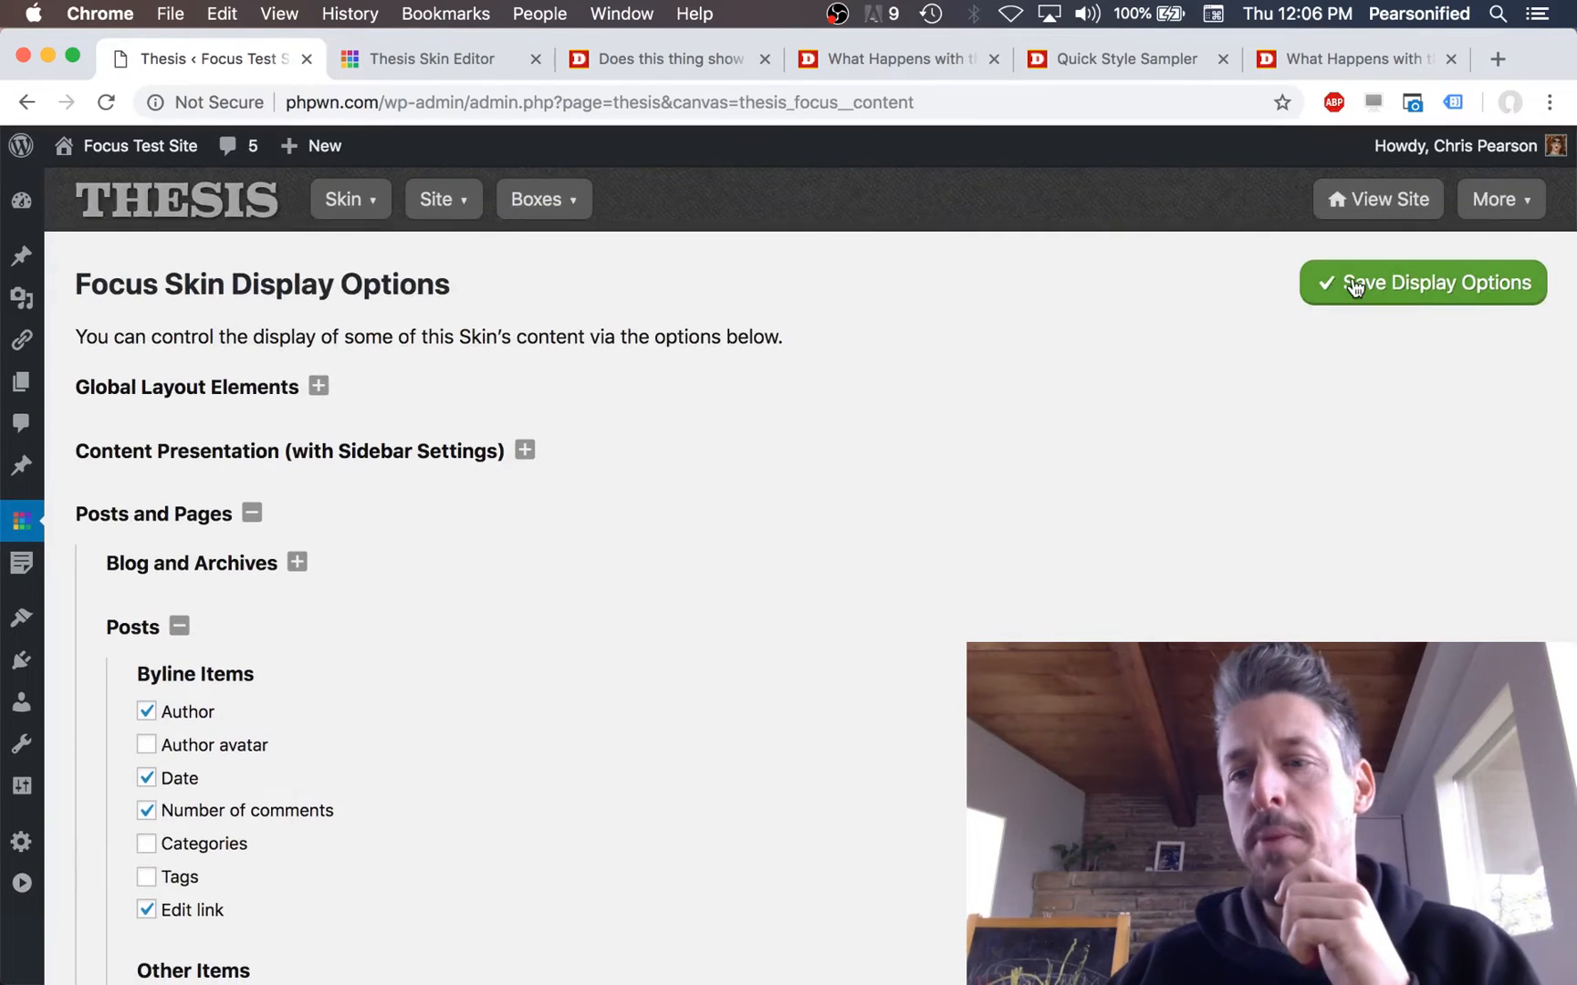
click(1354, 289)
Step: Reload the excerpt test post and examine the author description below its content
click(780, 78)
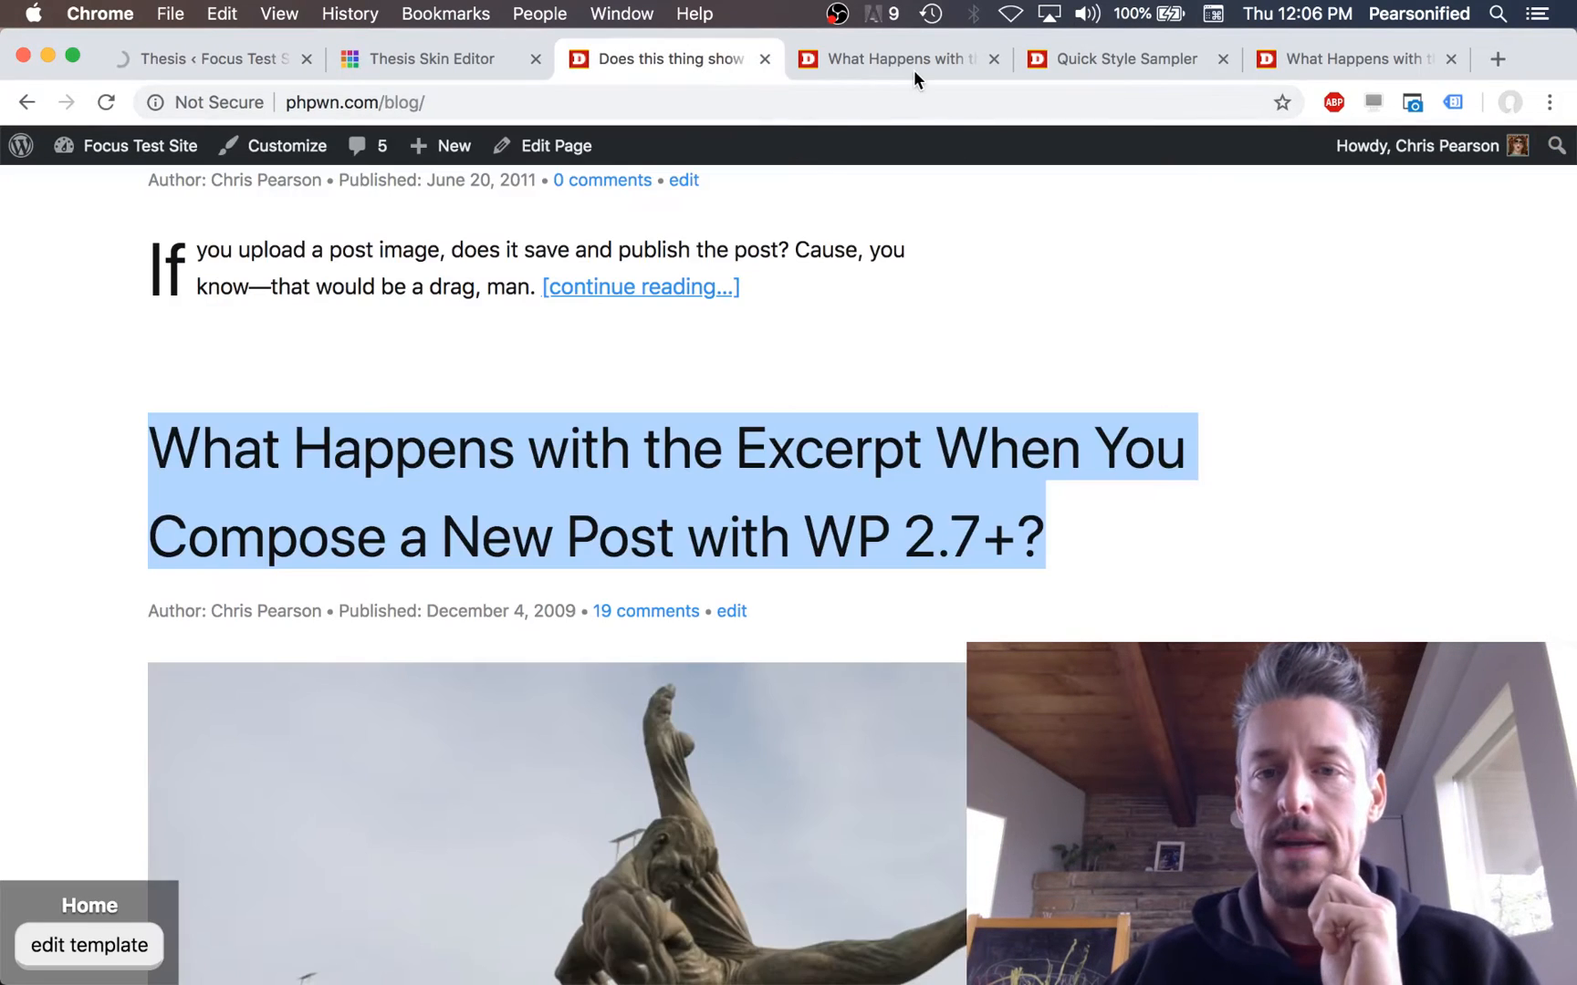
click(912, 69)
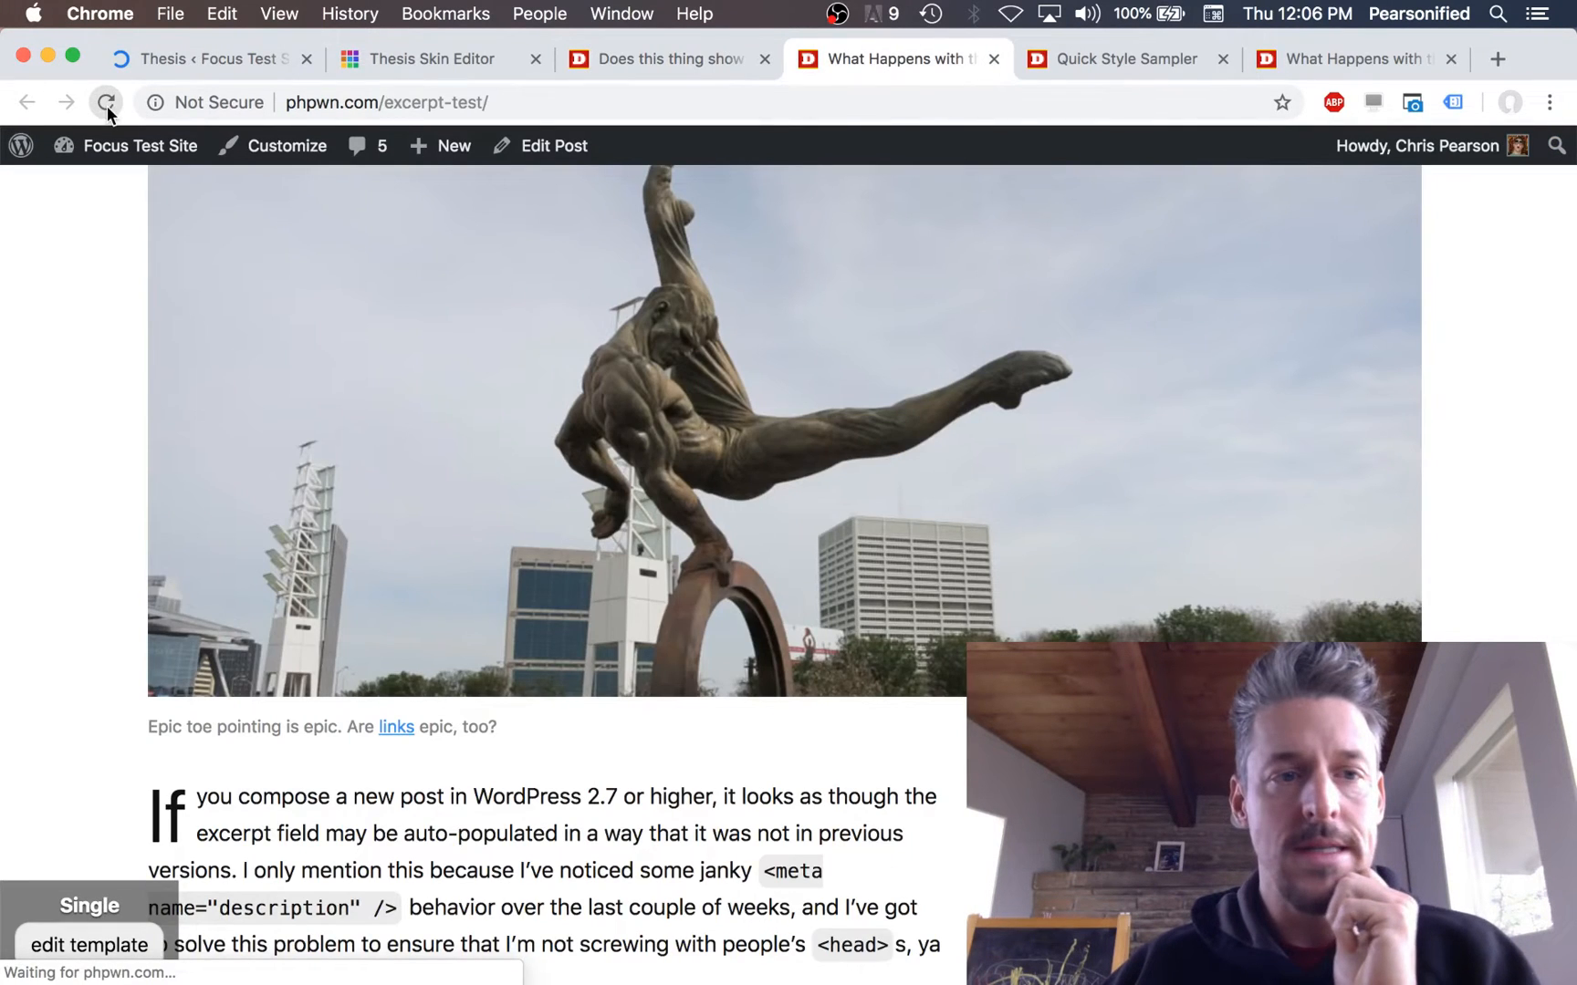
click(106, 102)
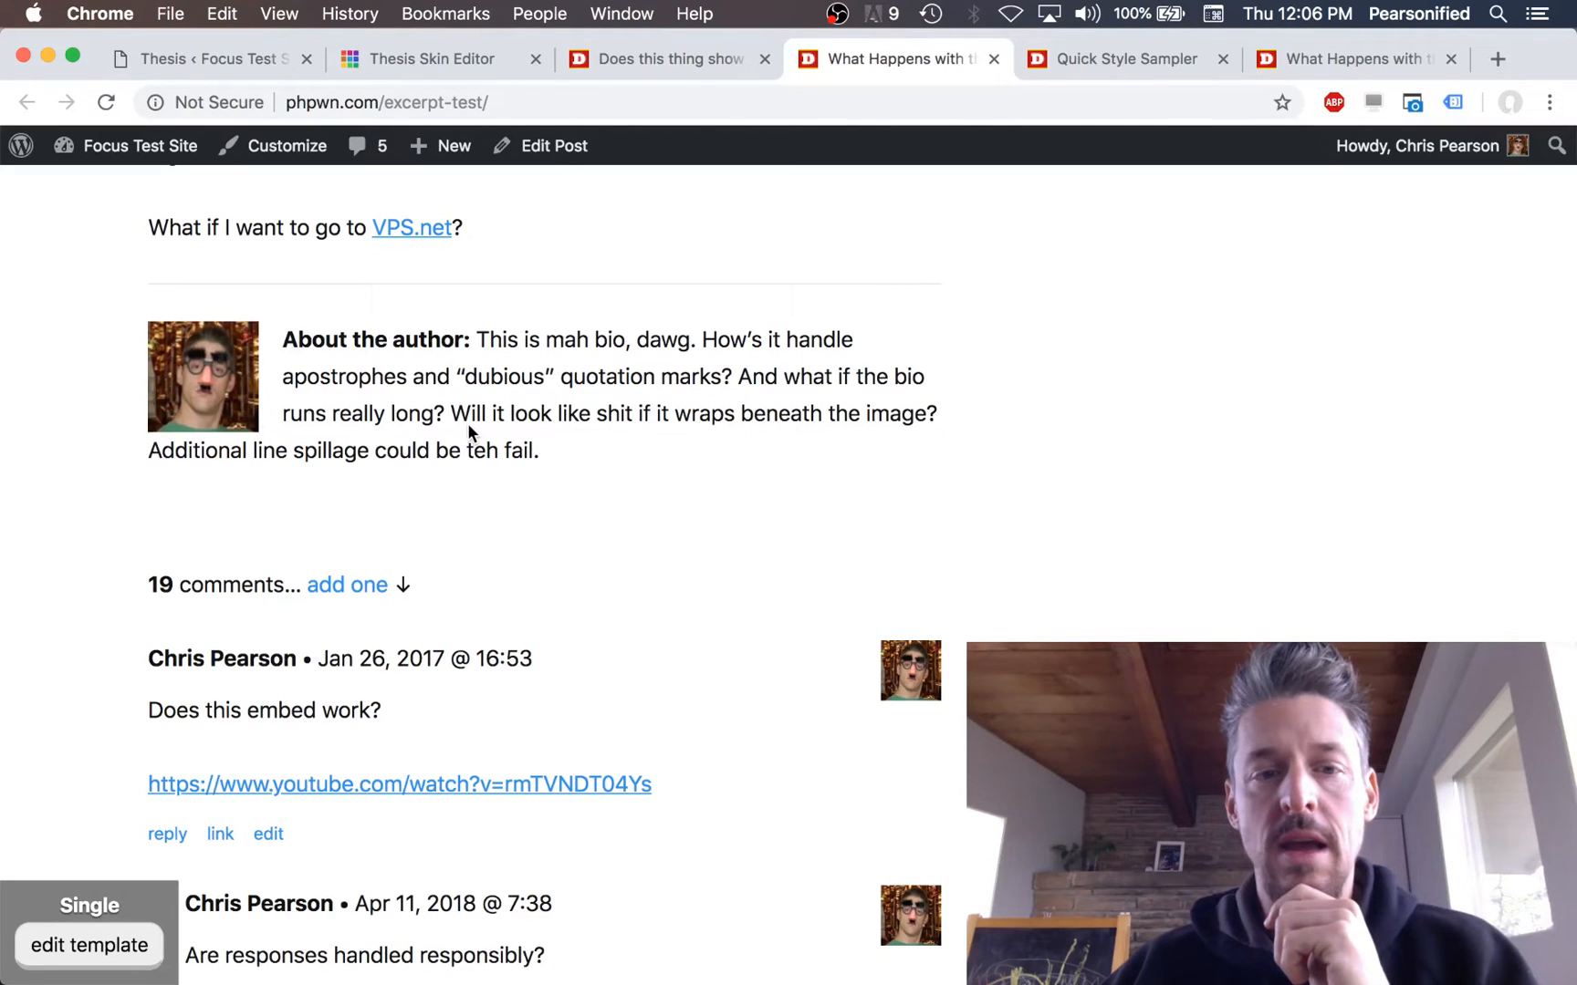
Step: Open the WordPress user profile in a separate tab and look through its Biographical Info and Profile Picture fields
key(super+1)
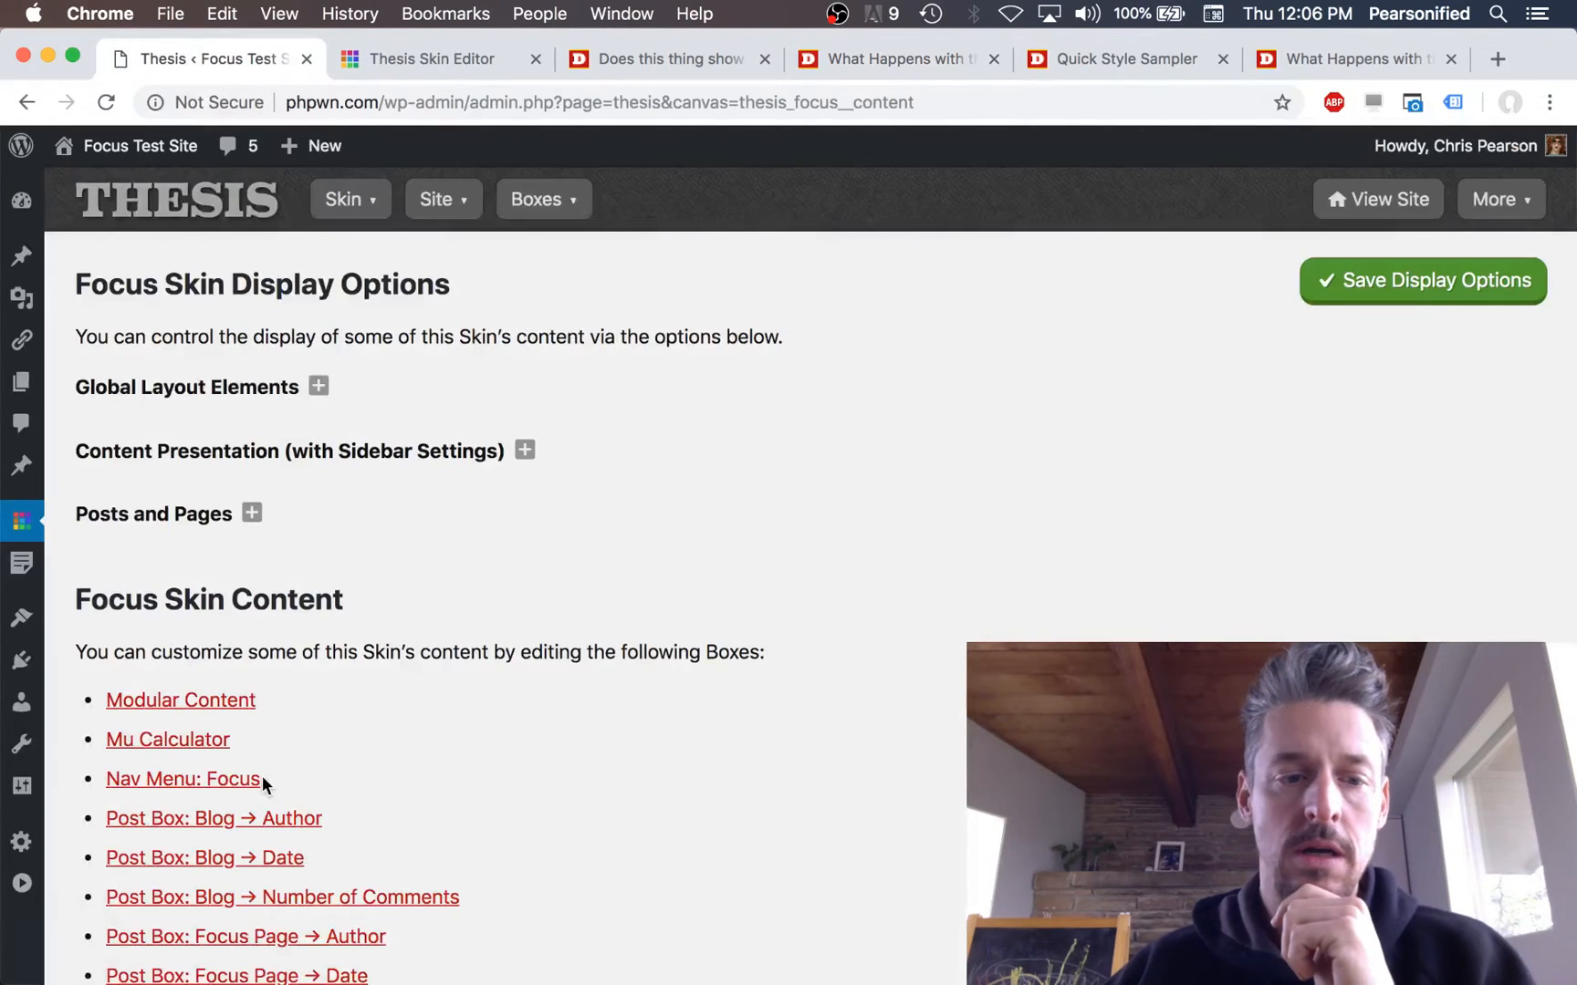
mouse_move(21, 702)
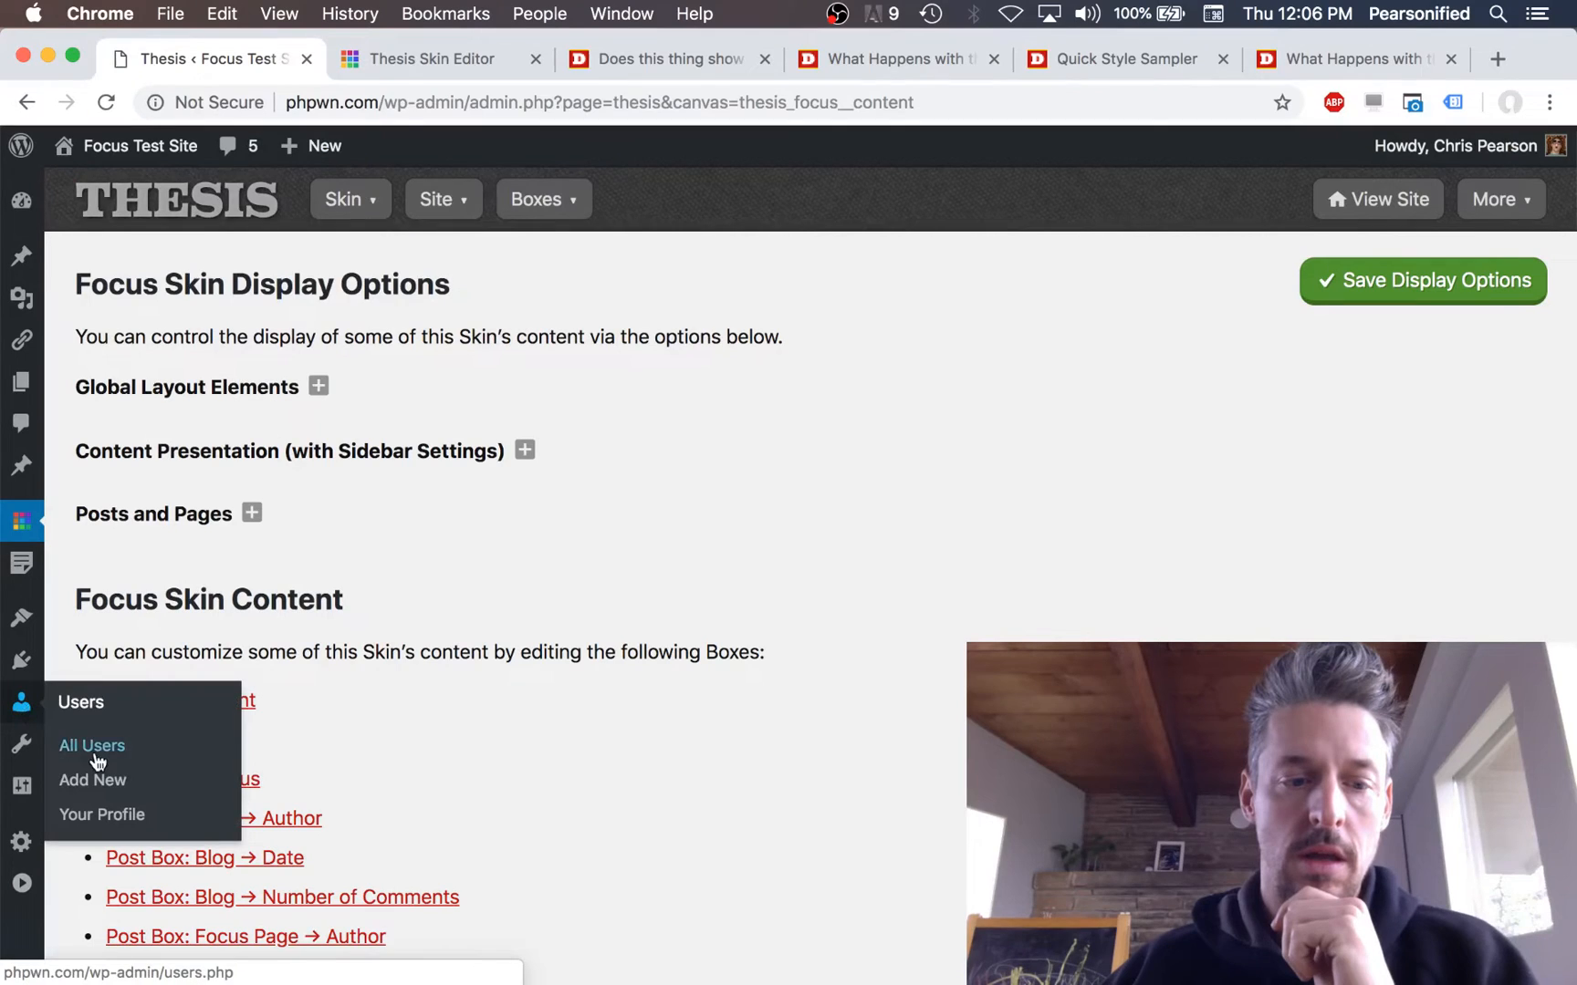
right_click(107, 810)
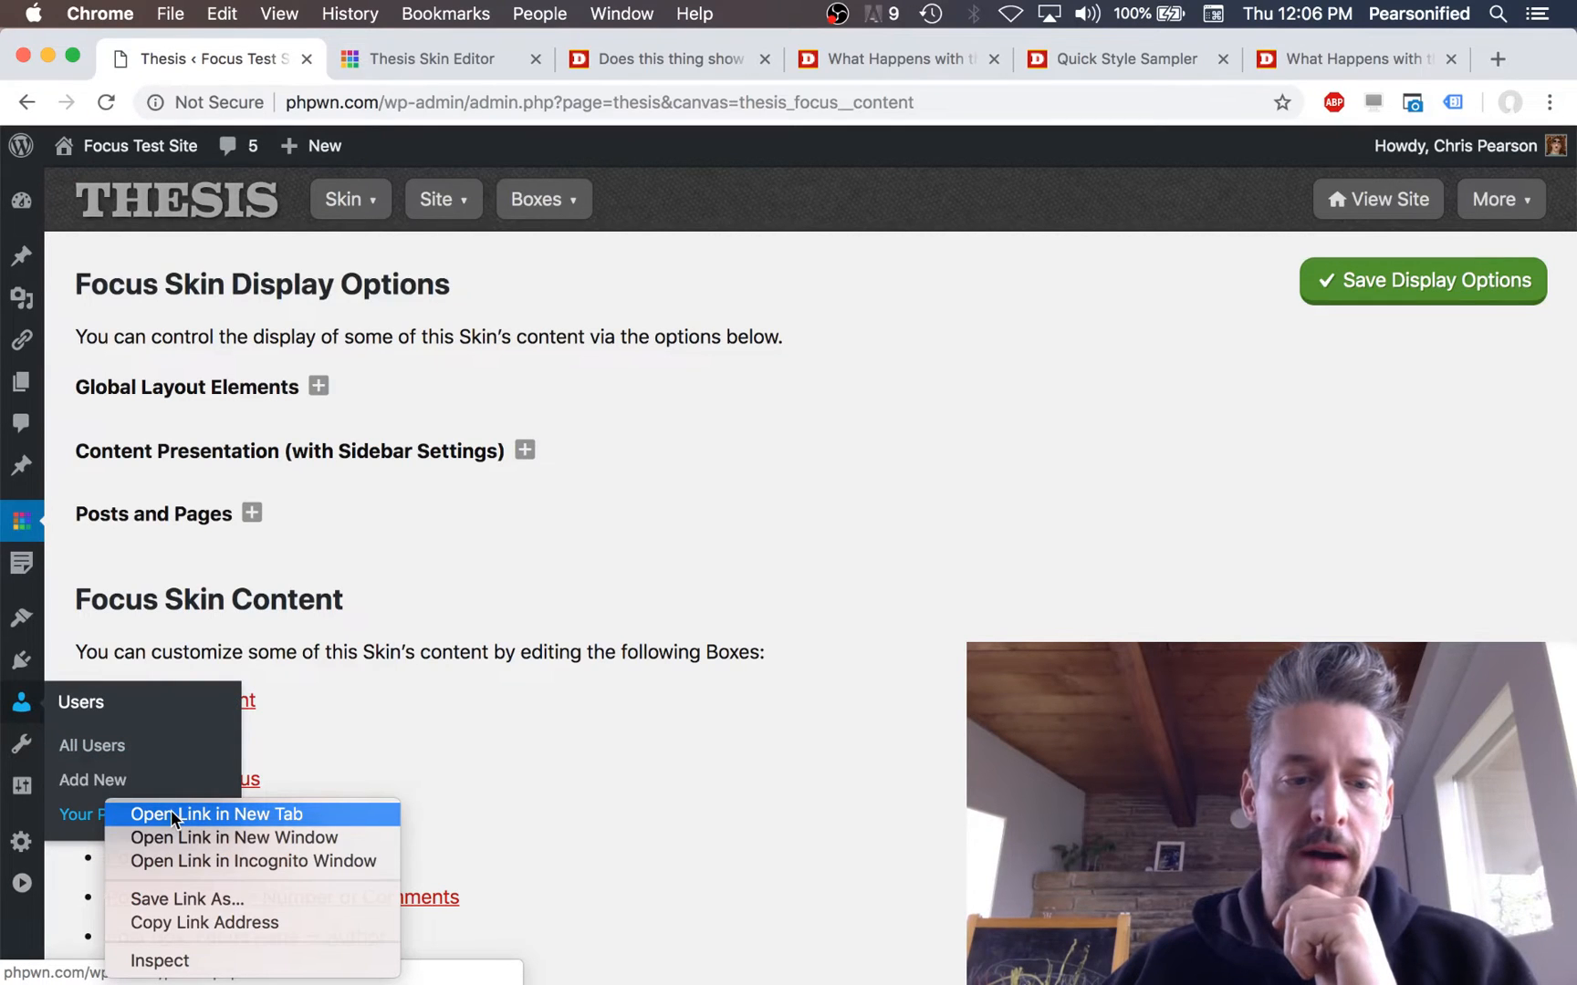
click(172, 810)
click(348, 58)
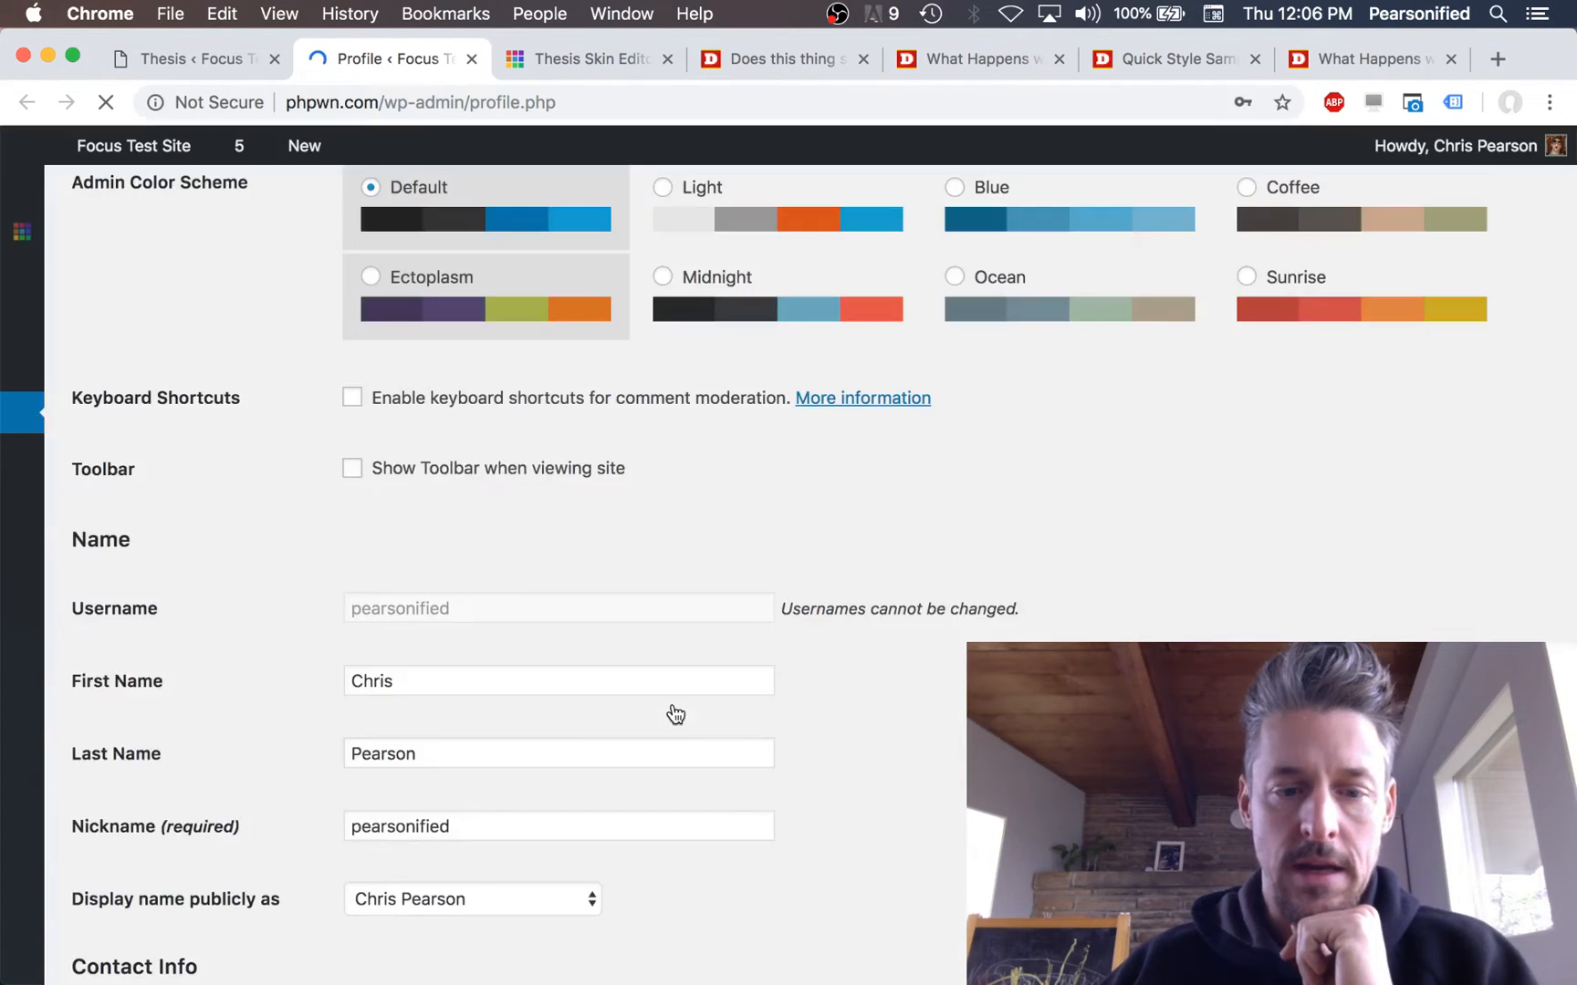
scroll(675, 715, down, 10)
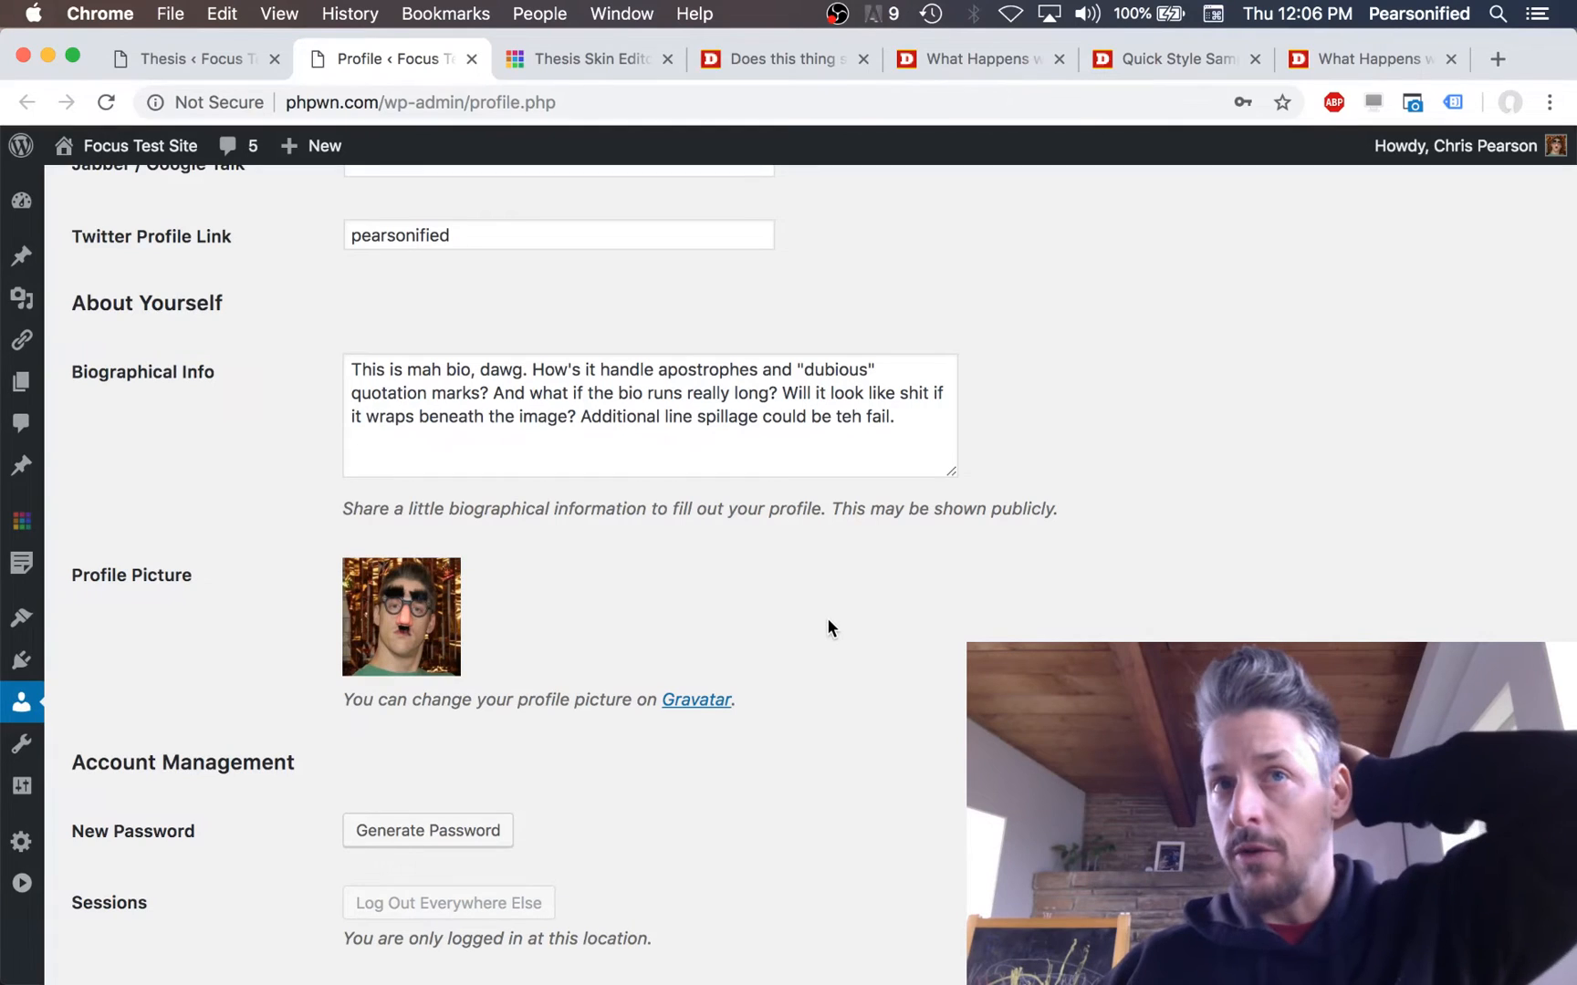
scroll(774, 609, up, 6)
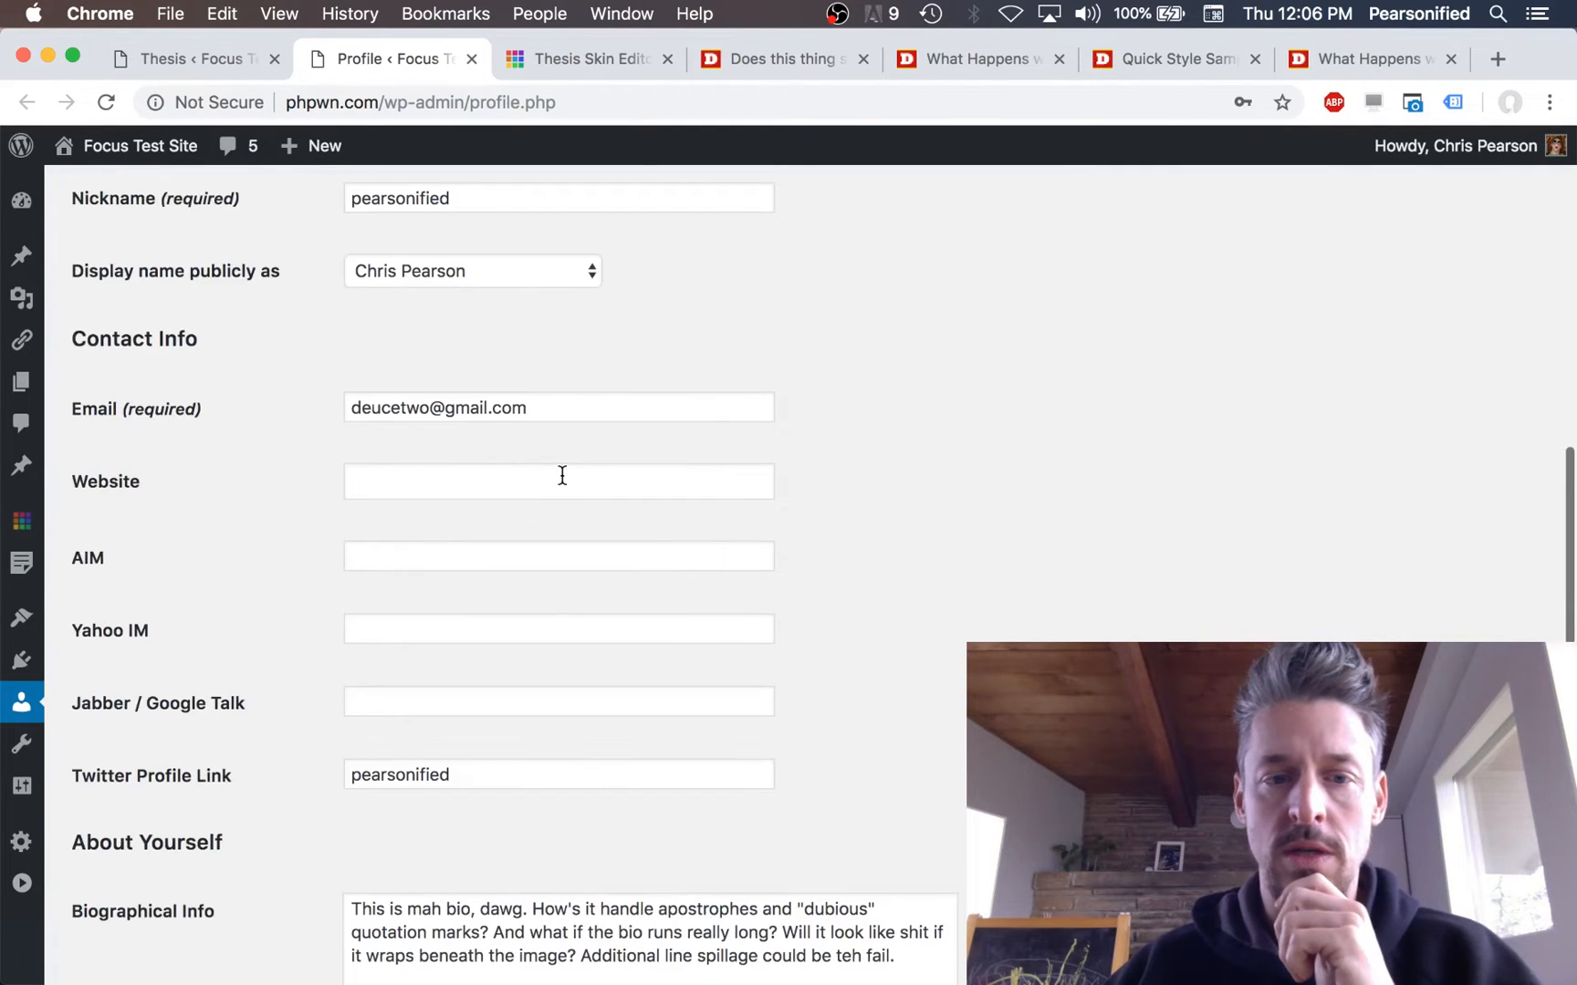
scroll(623, 390, up, 5)
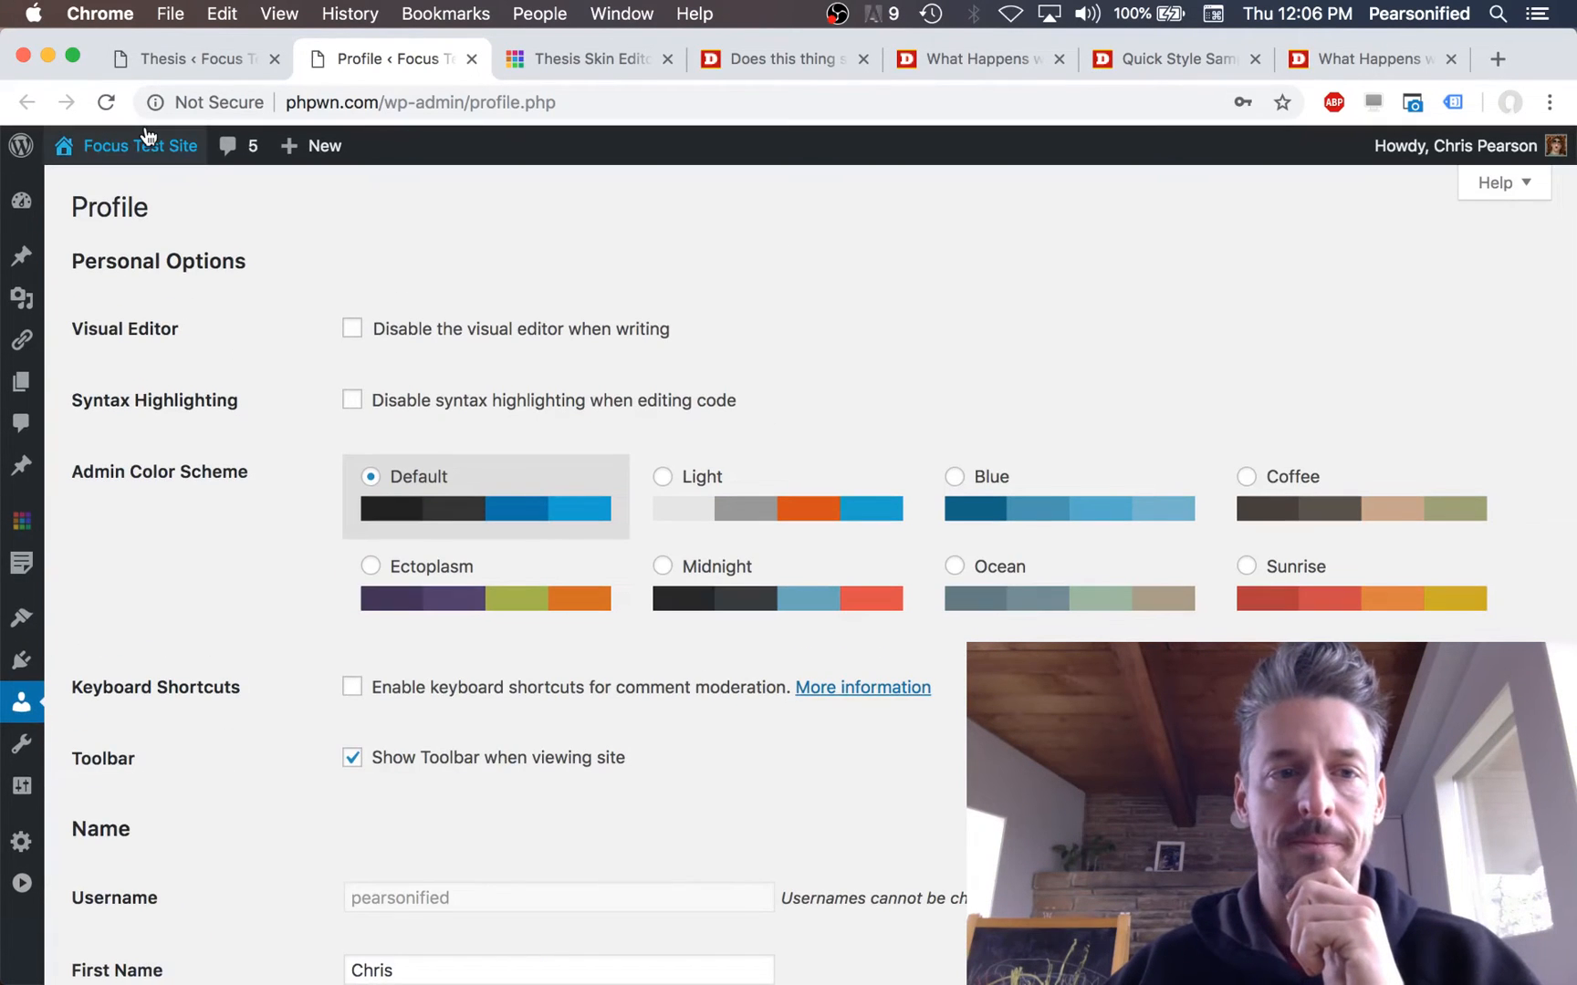
Step: Return to the Focus Skin display options and expand the Posts settings under Posts and Pages
click(184, 57)
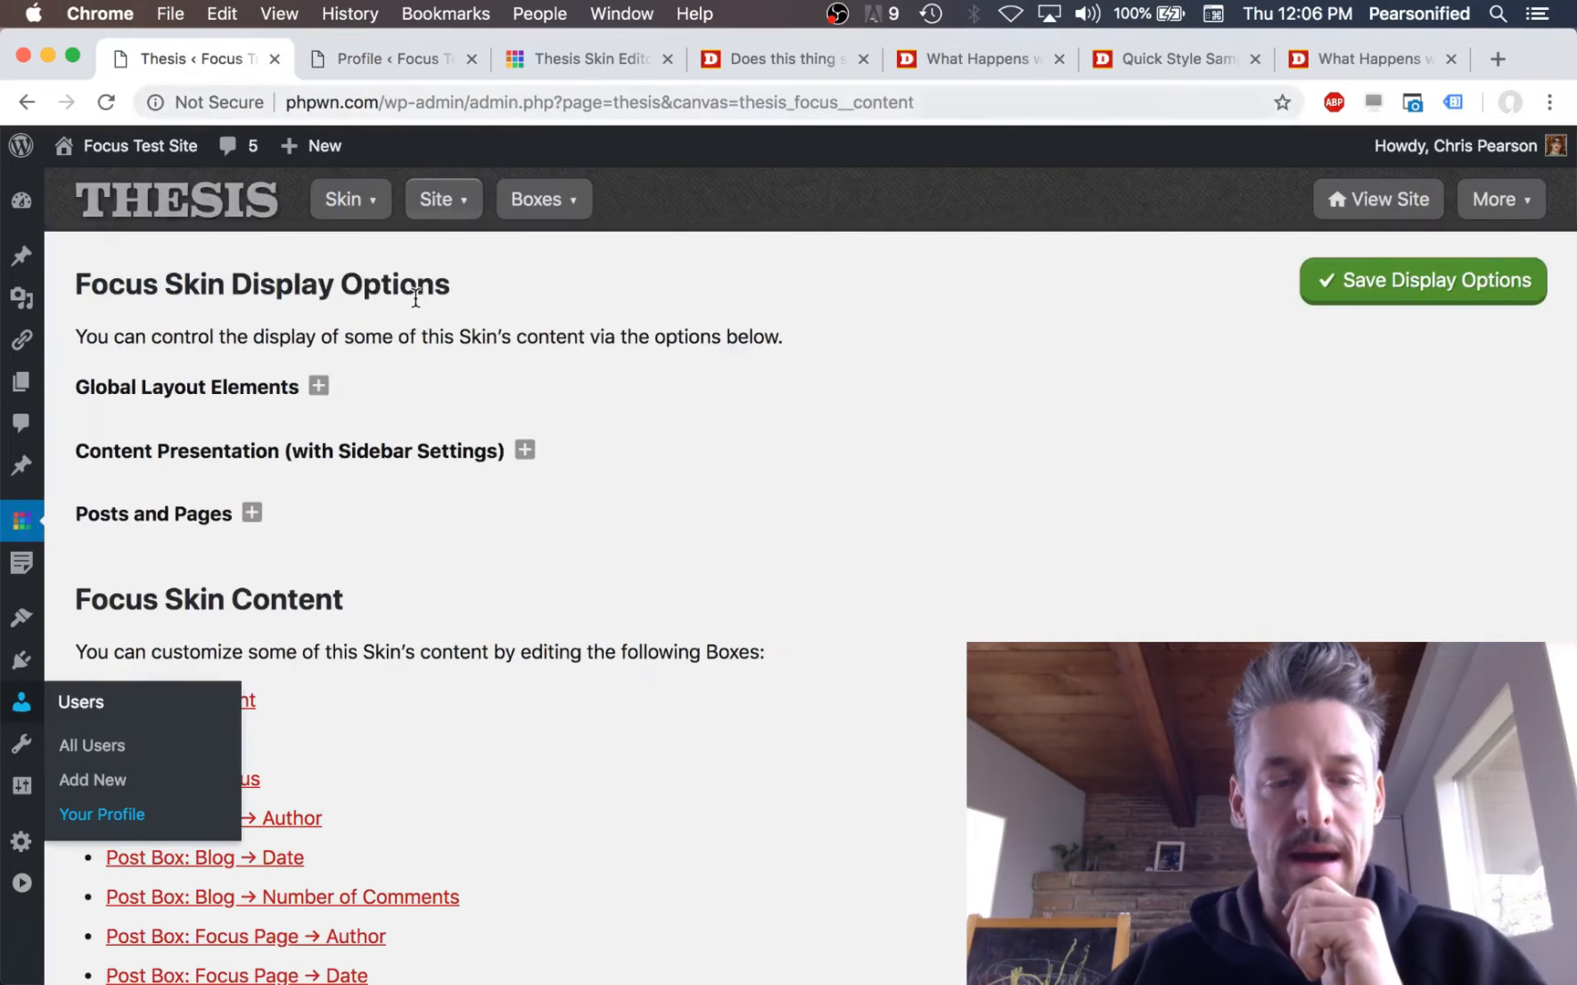
click(809, 63)
click(990, 337)
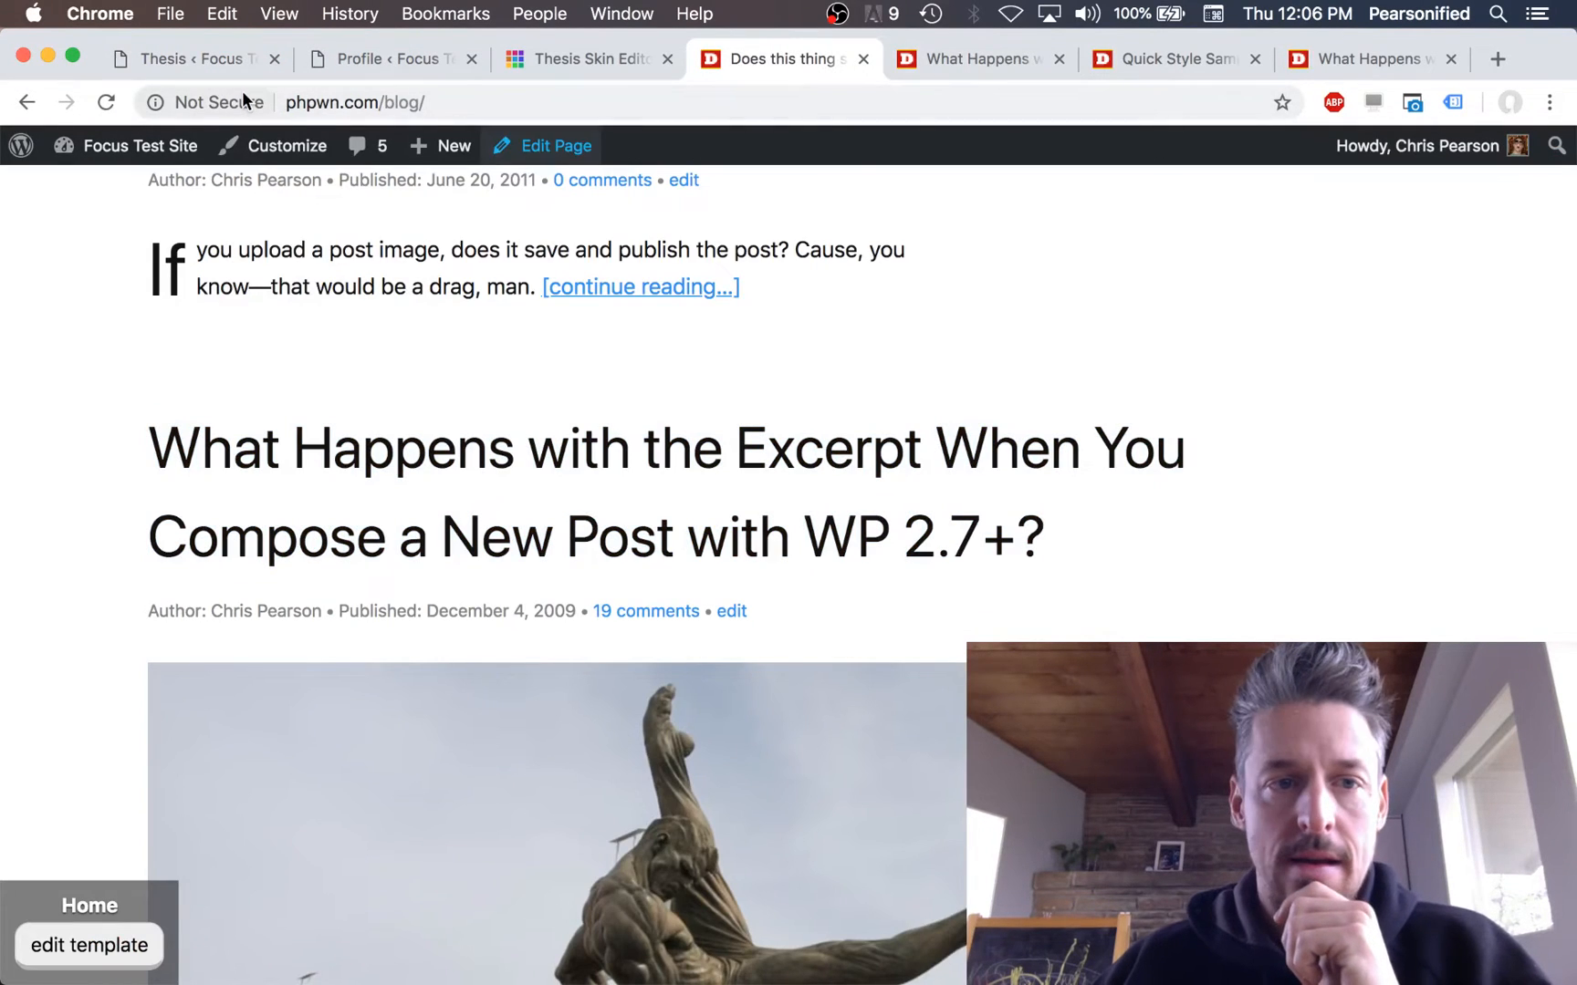
click(224, 73)
click(183, 516)
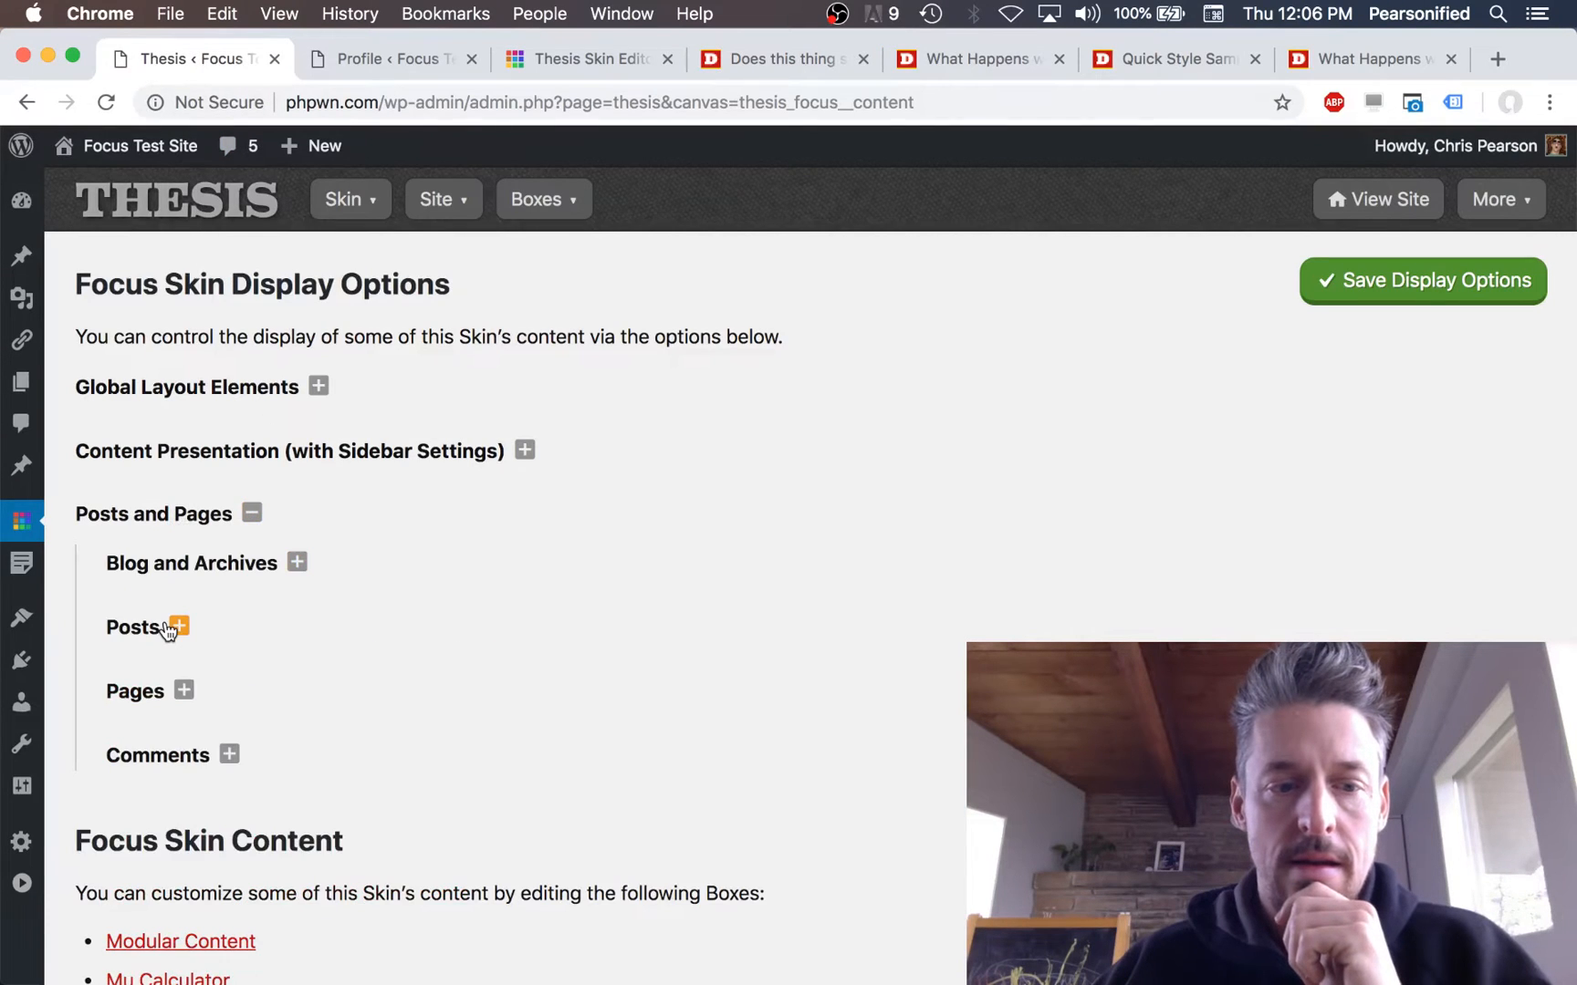
click(175, 629)
scroll(176, 642, down, 3)
scroll(358, 731, down, 4)
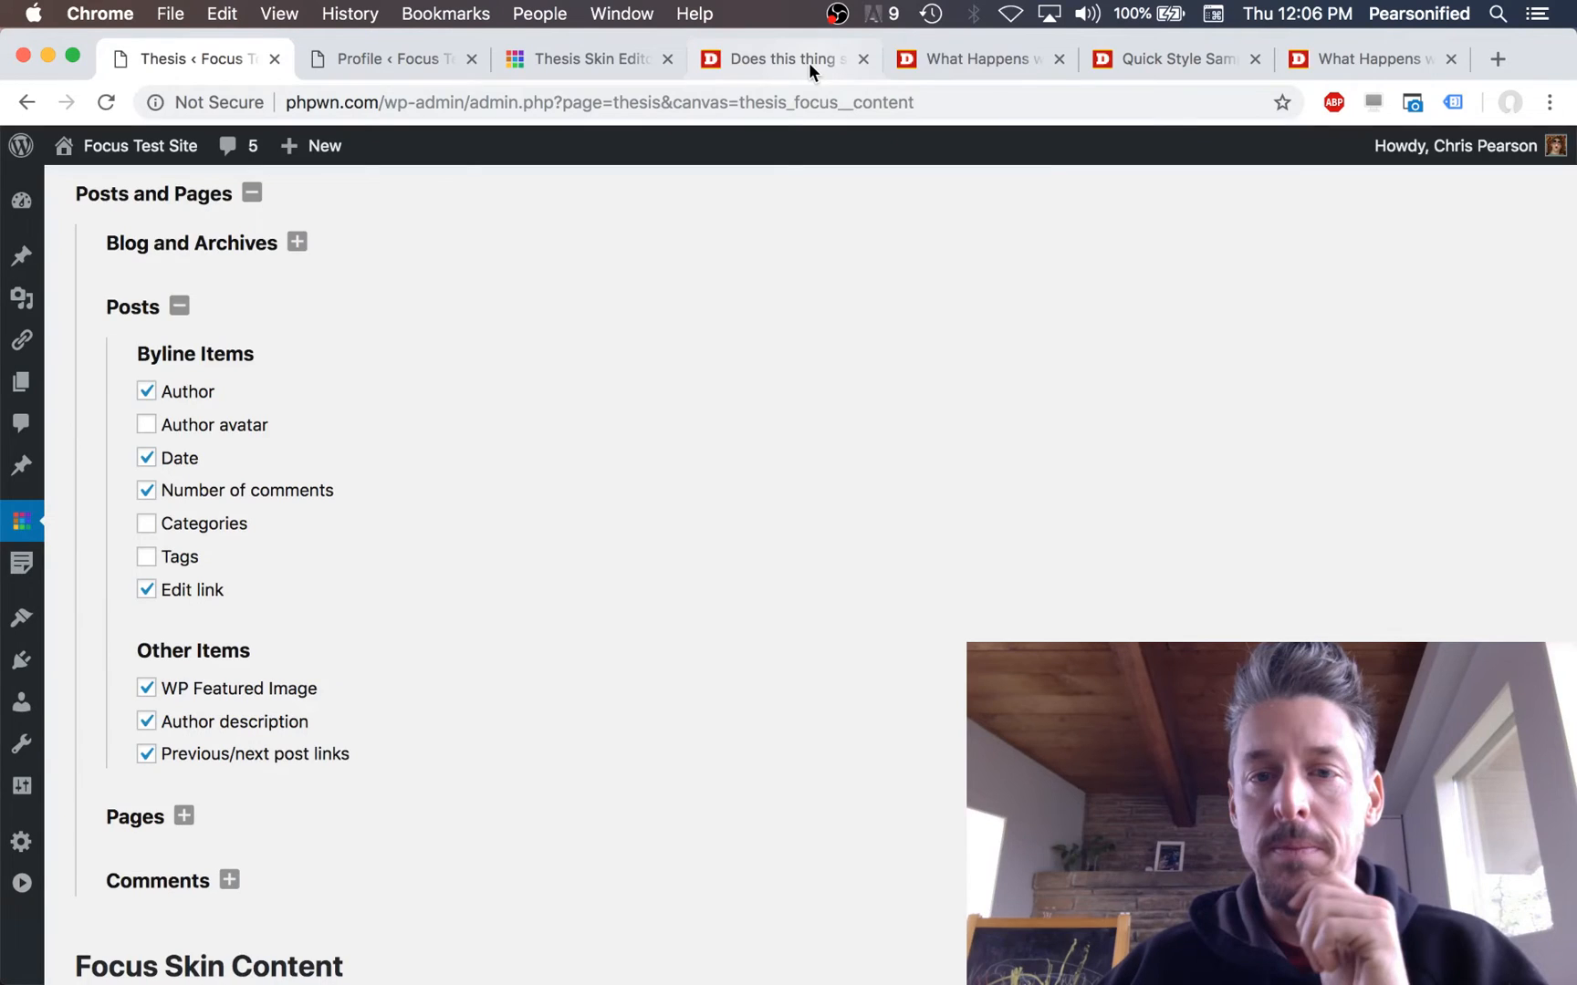
Step: Look at the next and previous post links below the comment form of the excerpt test post
click(977, 59)
scroll(1268, 588, down, 10)
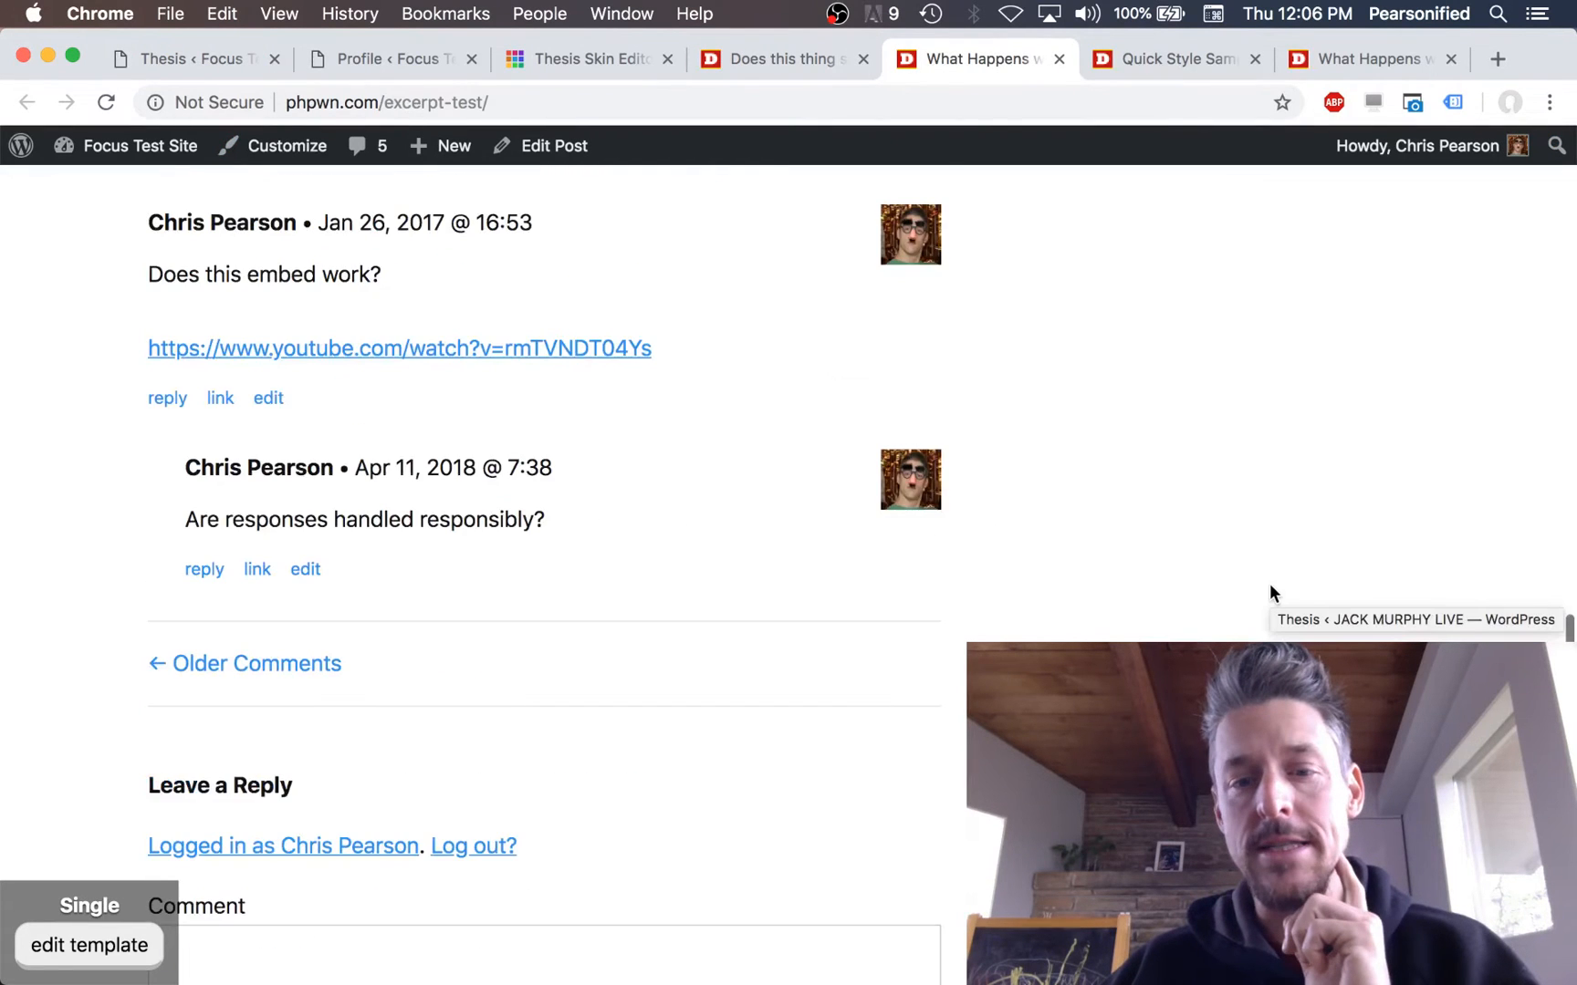
scroll(1270, 587, down, 1)
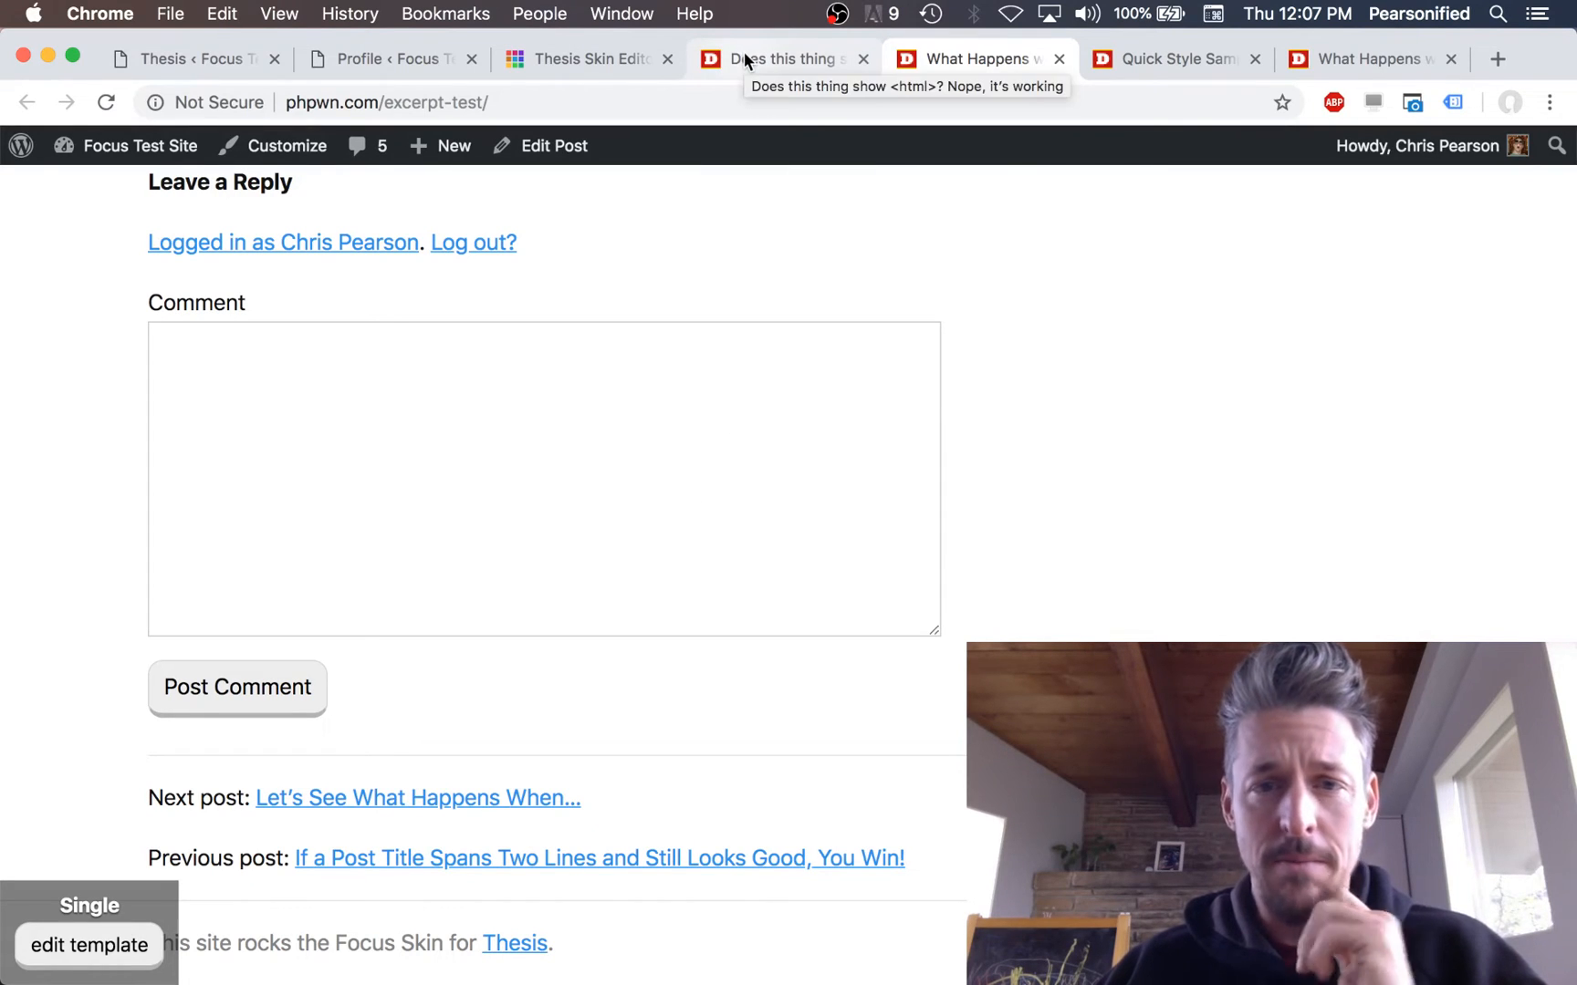
Step: Disable Author description and Previous/next post links in the Posts settings
click(211, 60)
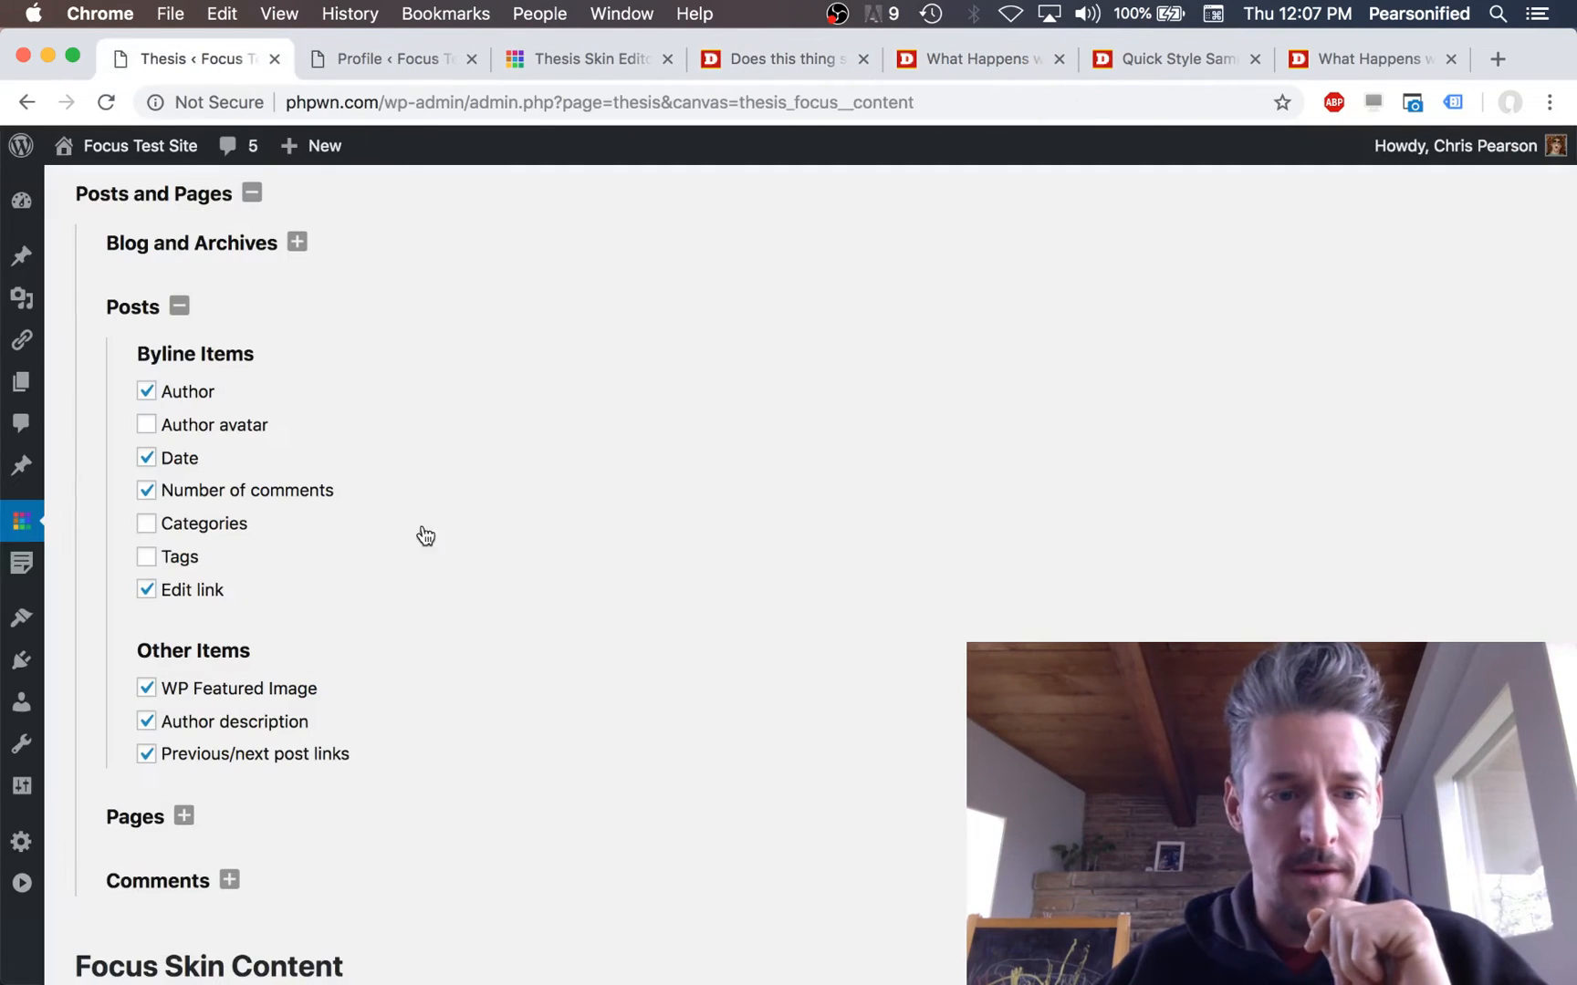
click(234, 723)
click(230, 758)
Step: Expand the Pages settings and collapse the Posts settings under Posts and Pages
click(150, 807)
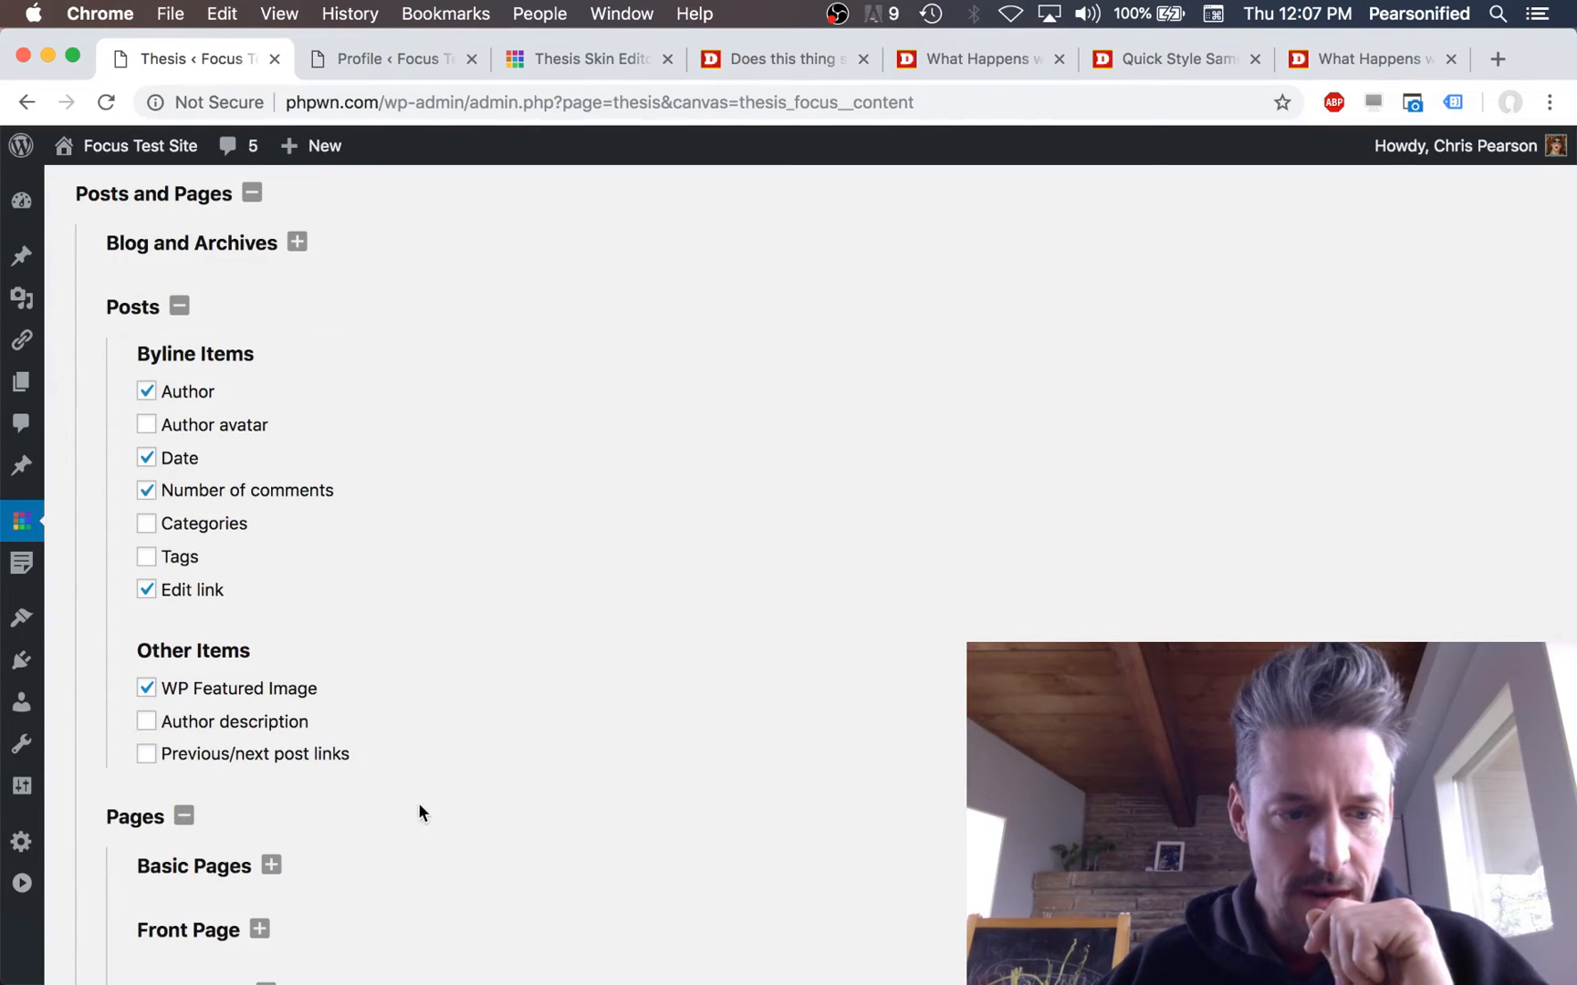
scroll(571, 772, down, 4)
scroll(571, 772, up, 3)
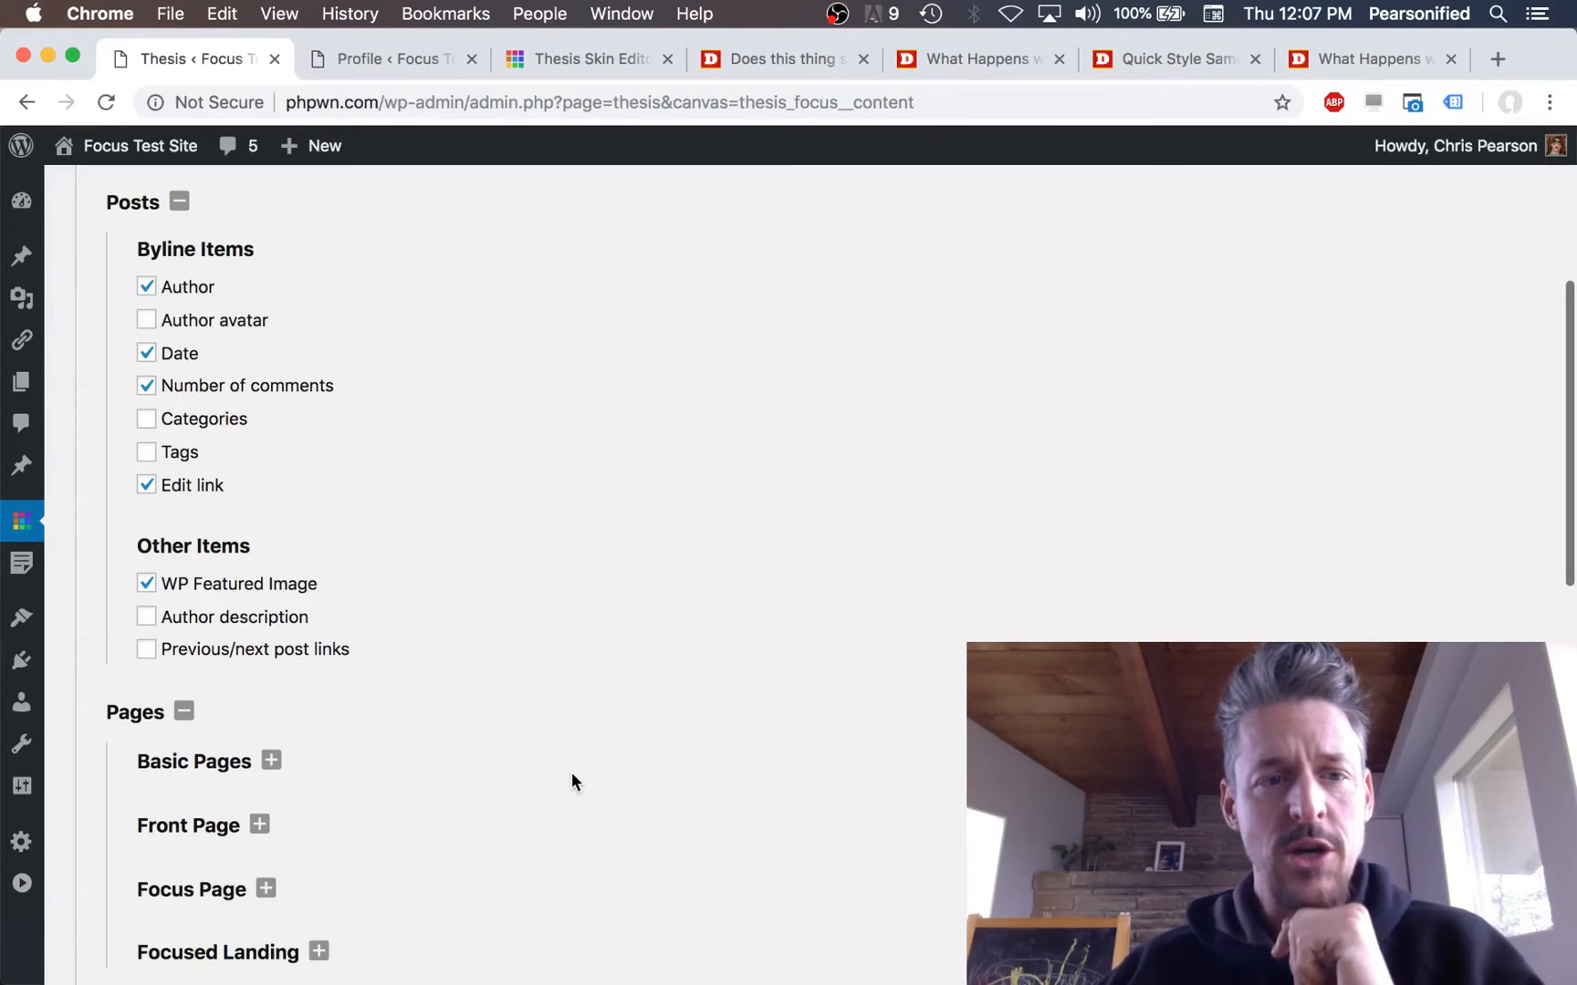
click(173, 204)
scroll(251, 232, up, 3)
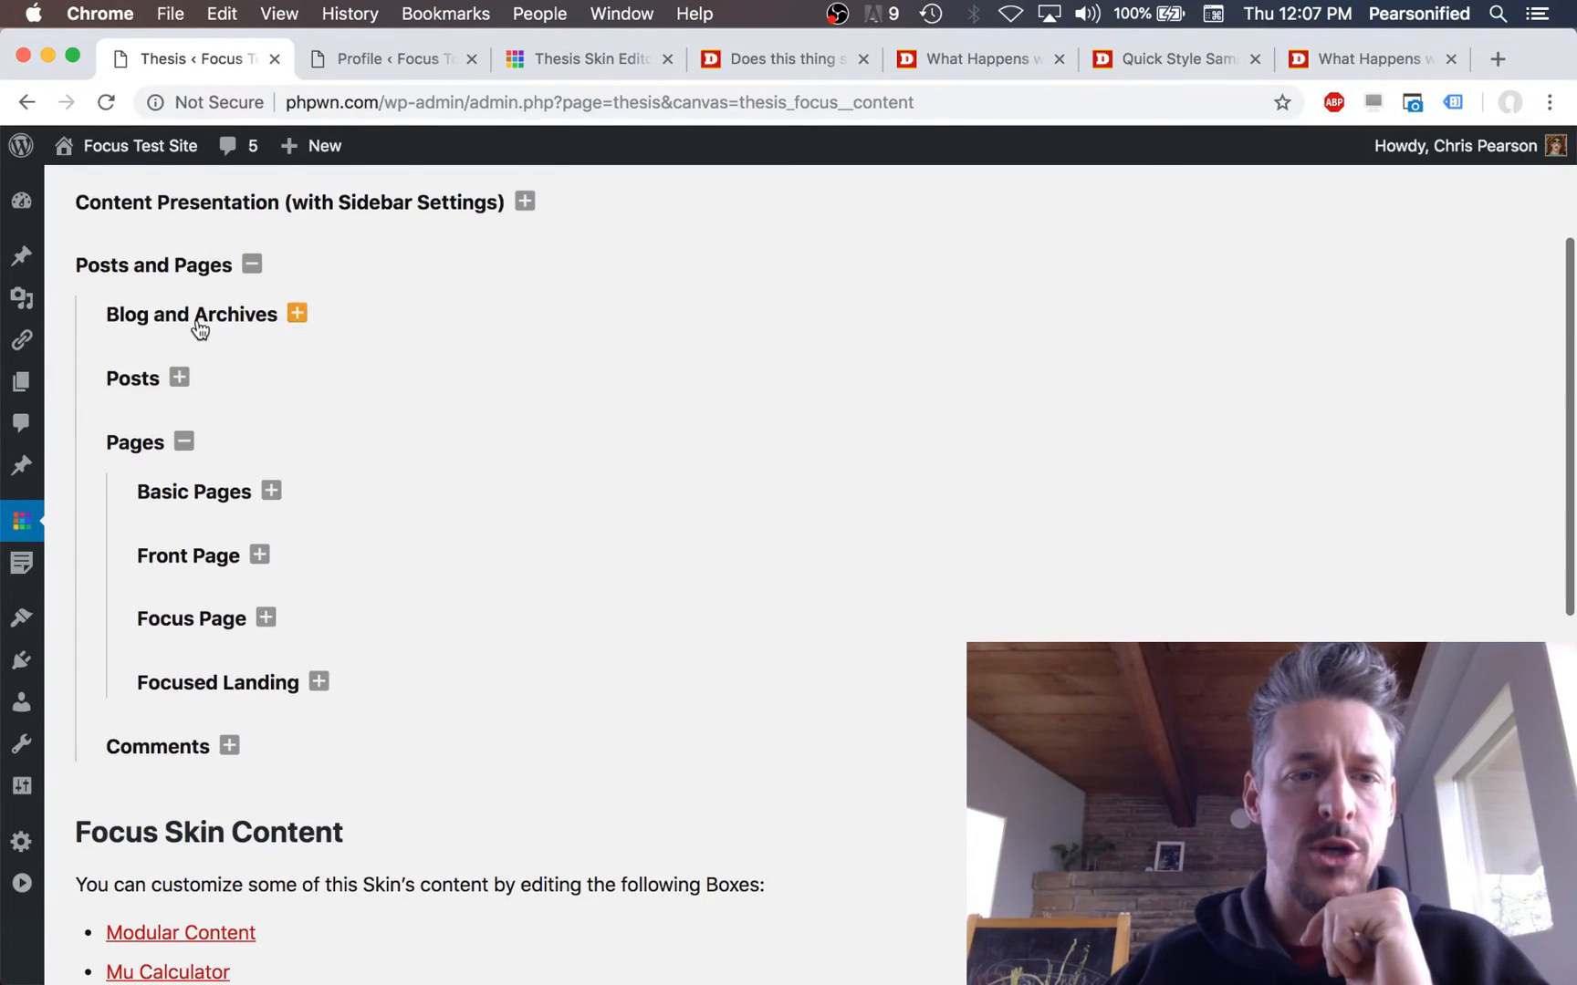
scroll(225, 338, down, 3)
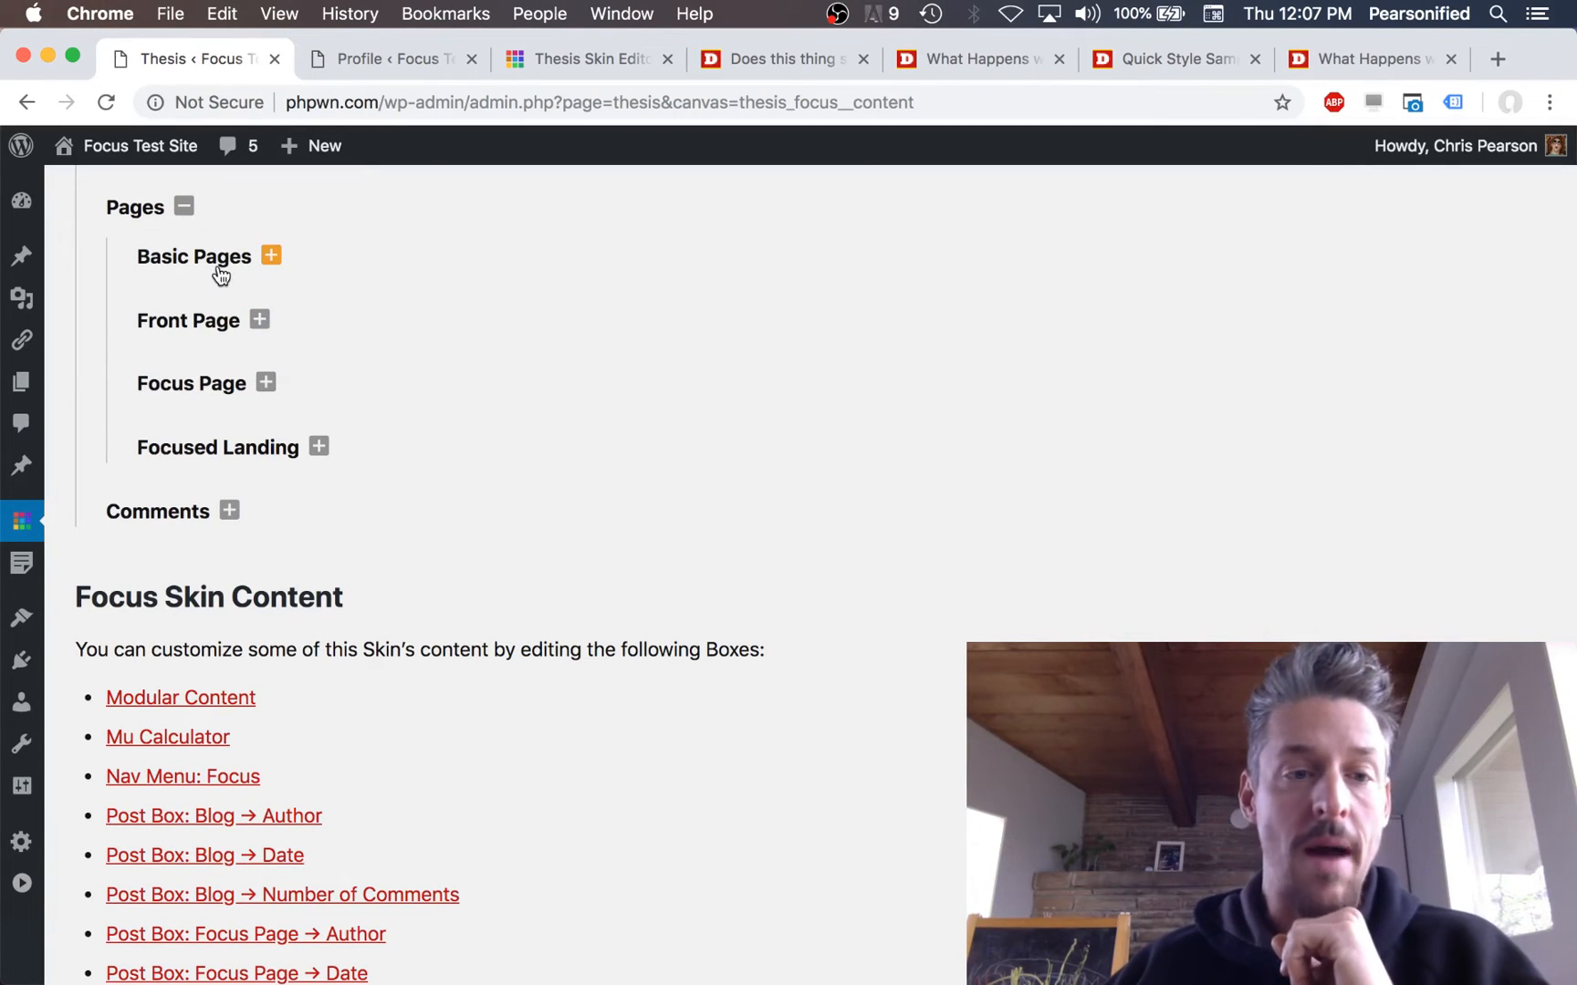
Step: Review the byline and other item options for Basic Pages, collapse them, and expand the Front Page settings
click(220, 275)
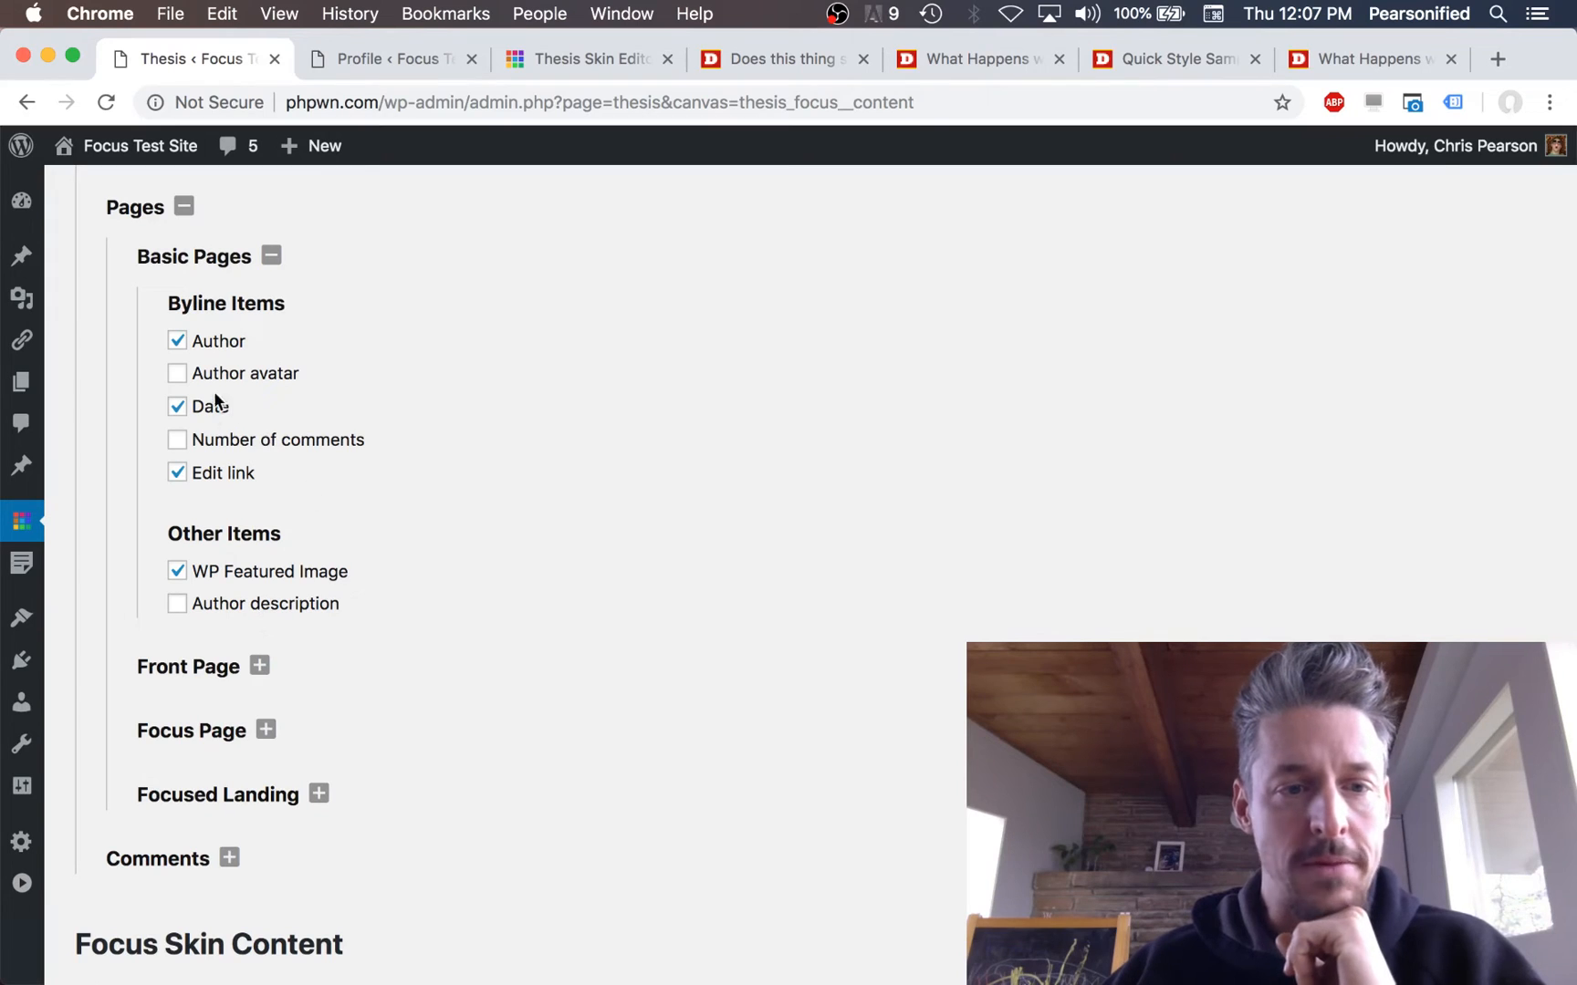
click(208, 266)
click(259, 333)
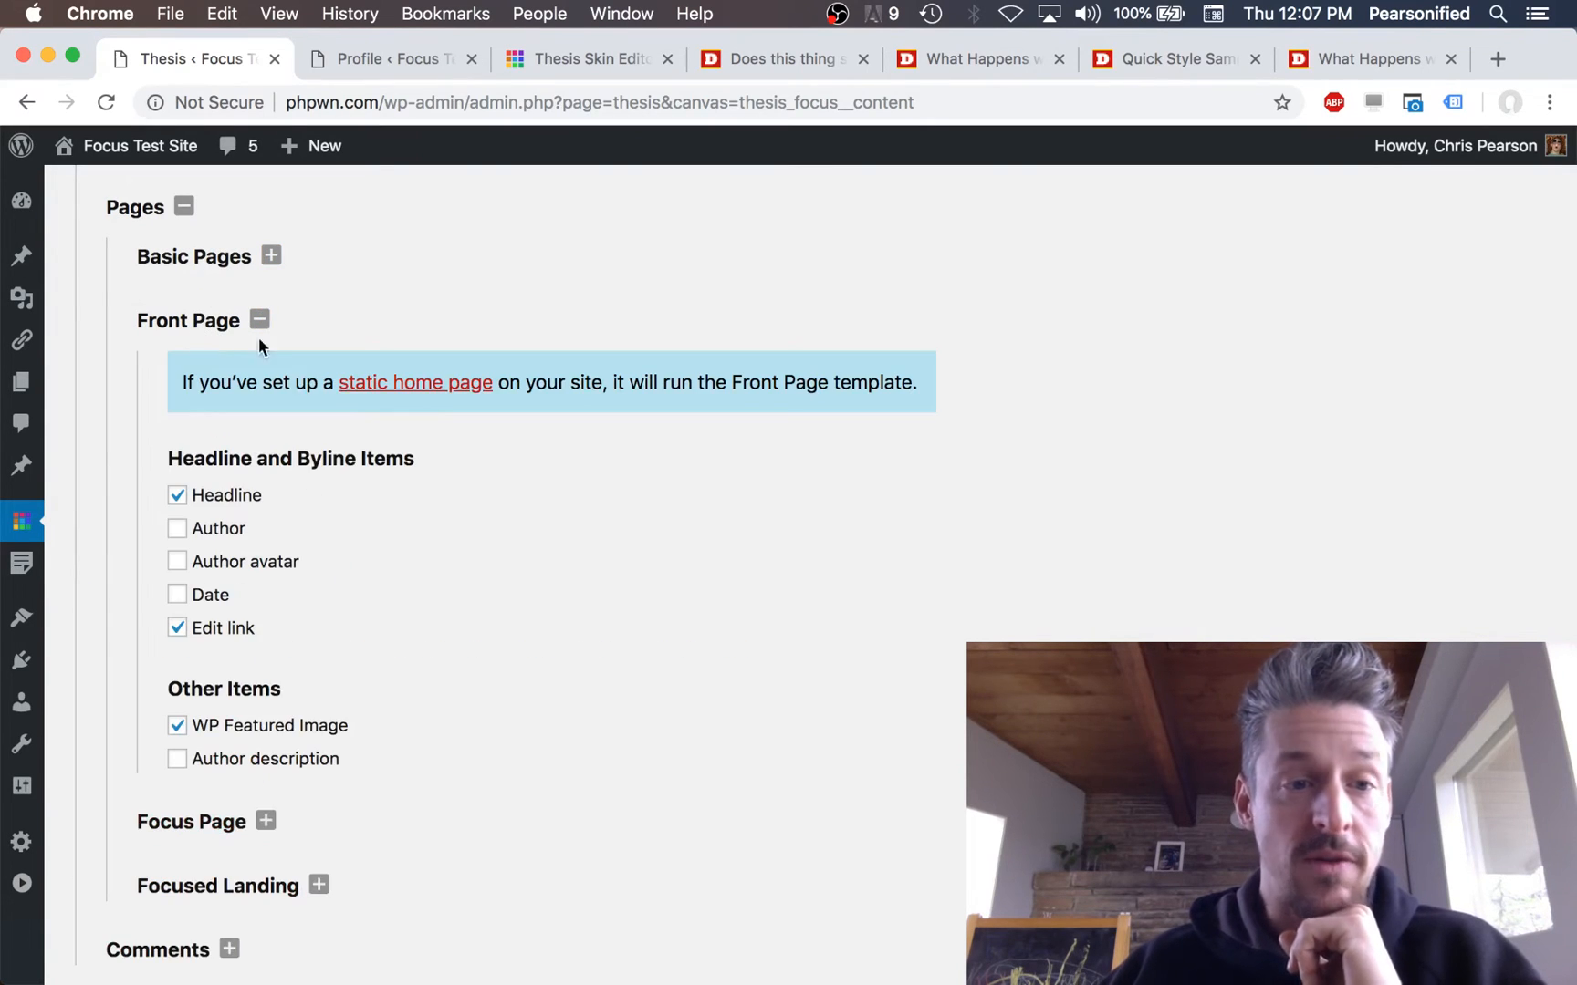
Step: Open the site's static front page and examine its headline, byline and body content
click(759, 61)
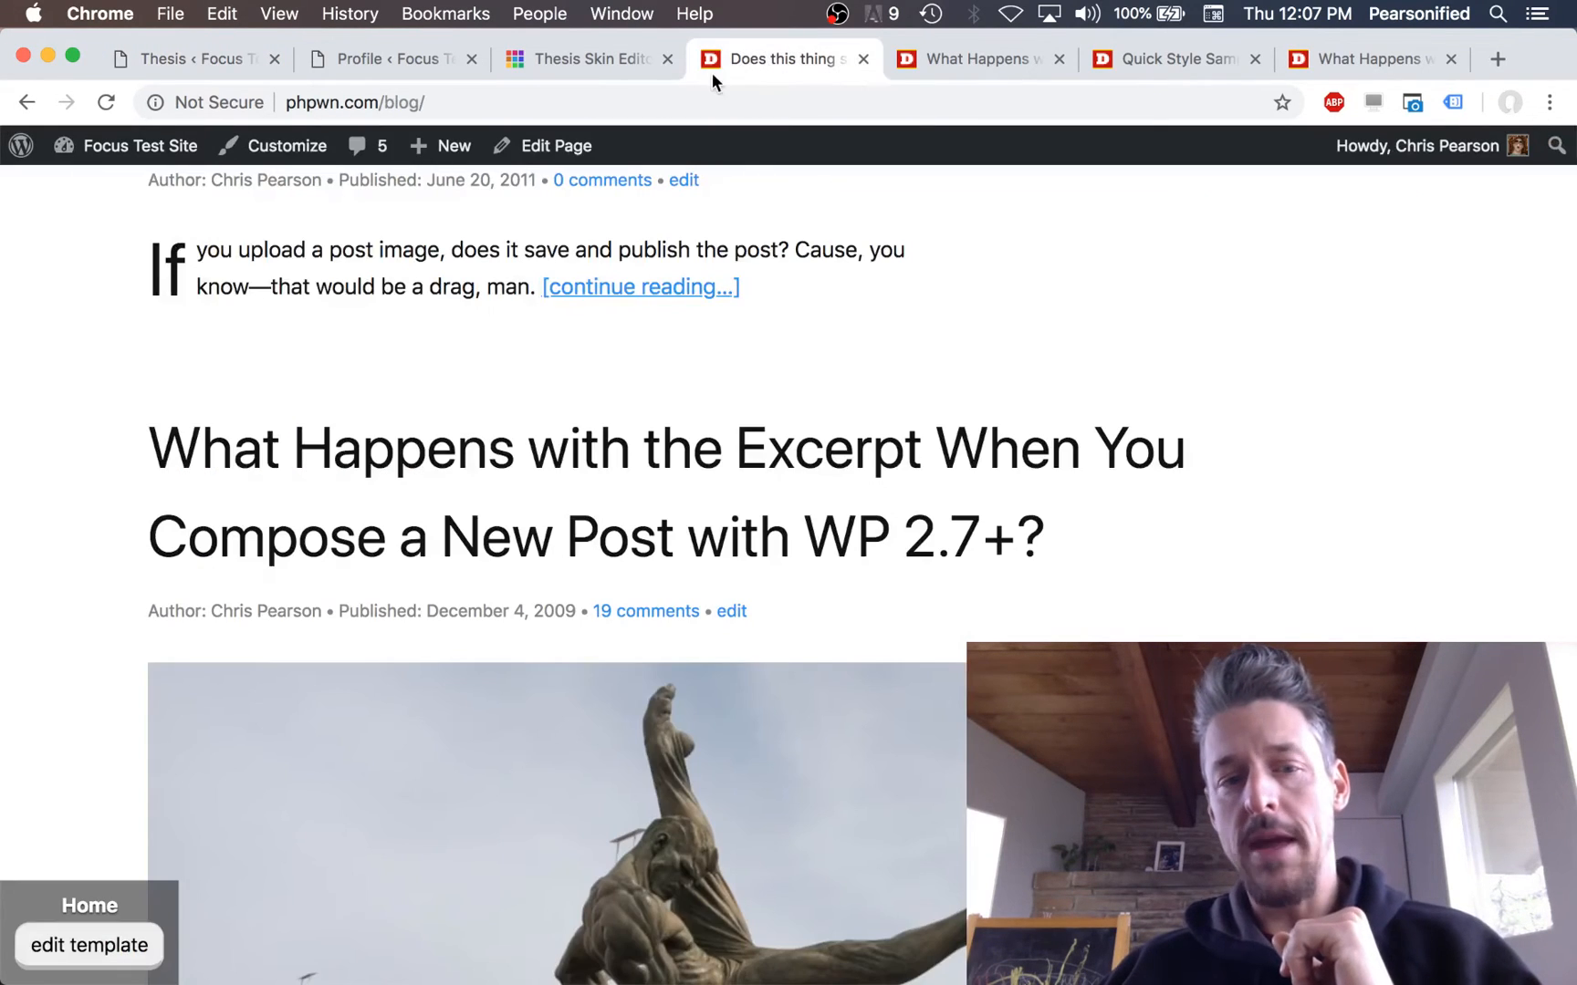
scroll(393, 348, up, 5)
click(171, 374)
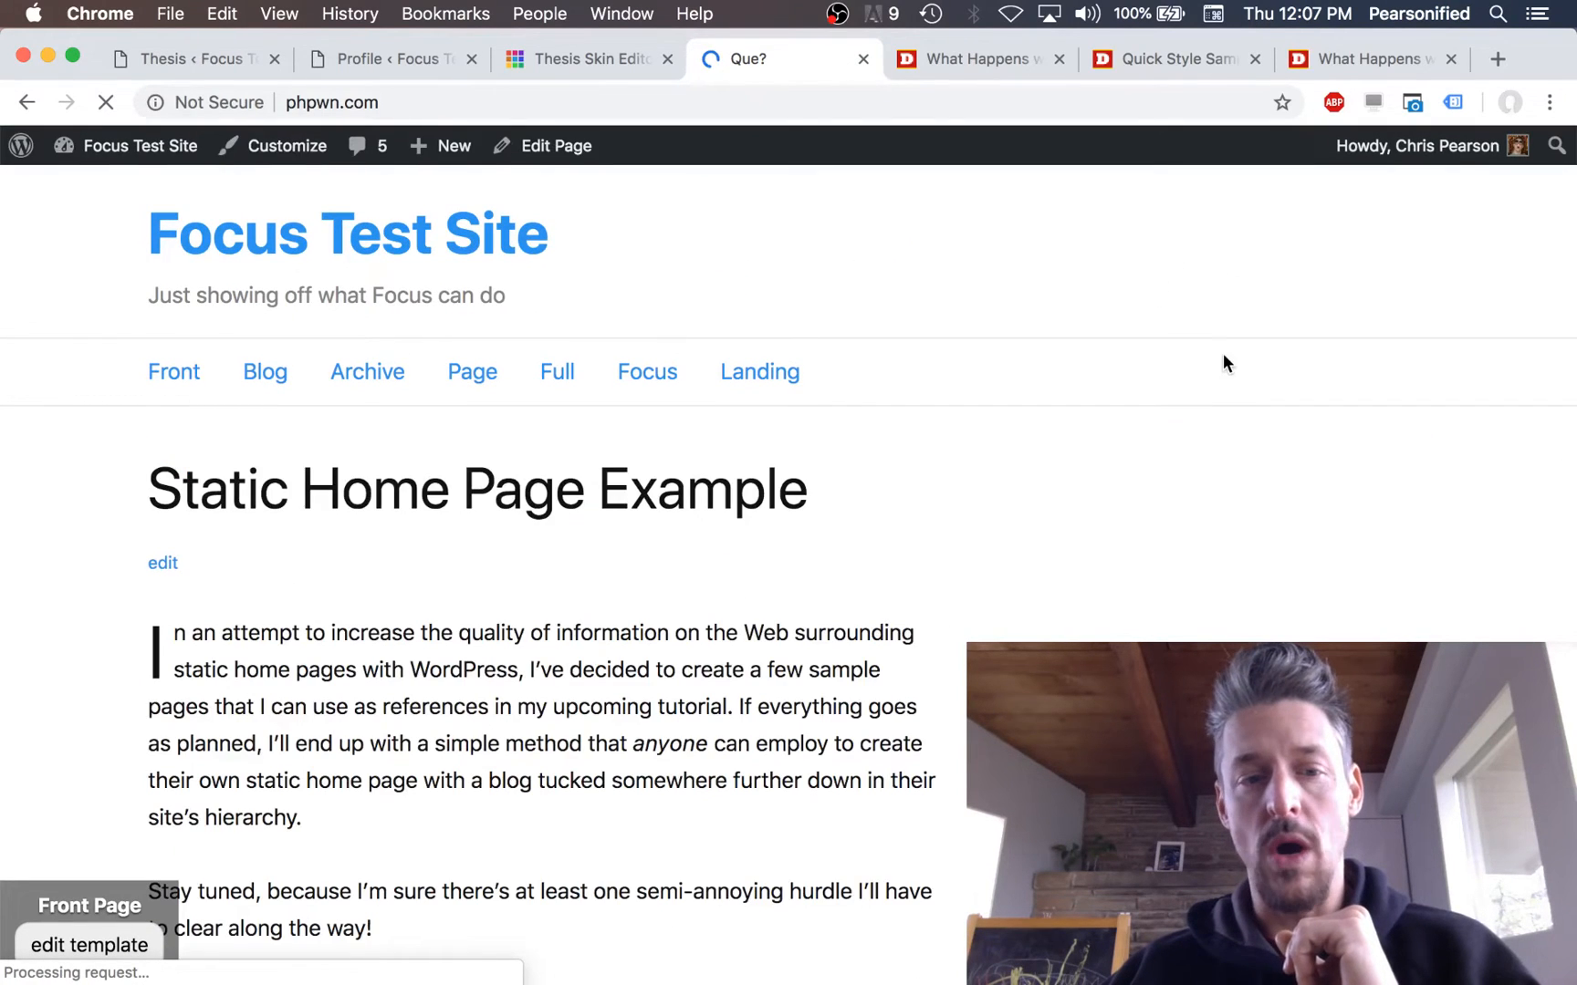
scroll(1224, 353, down, 3)
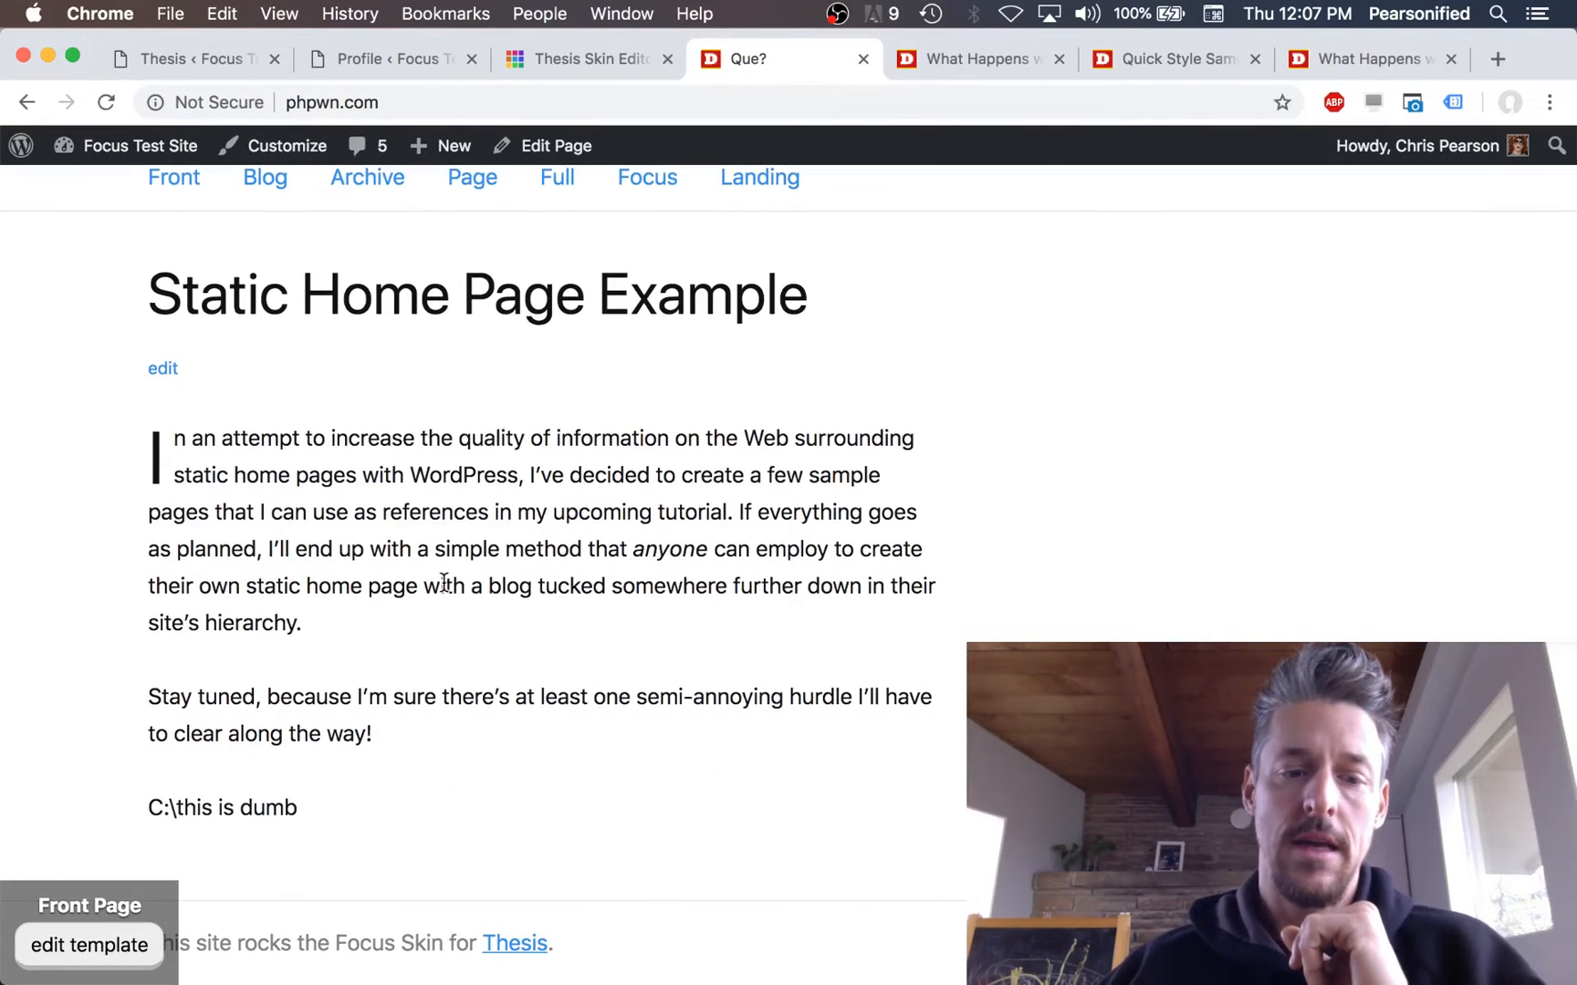
scroll(445, 582, up, 3)
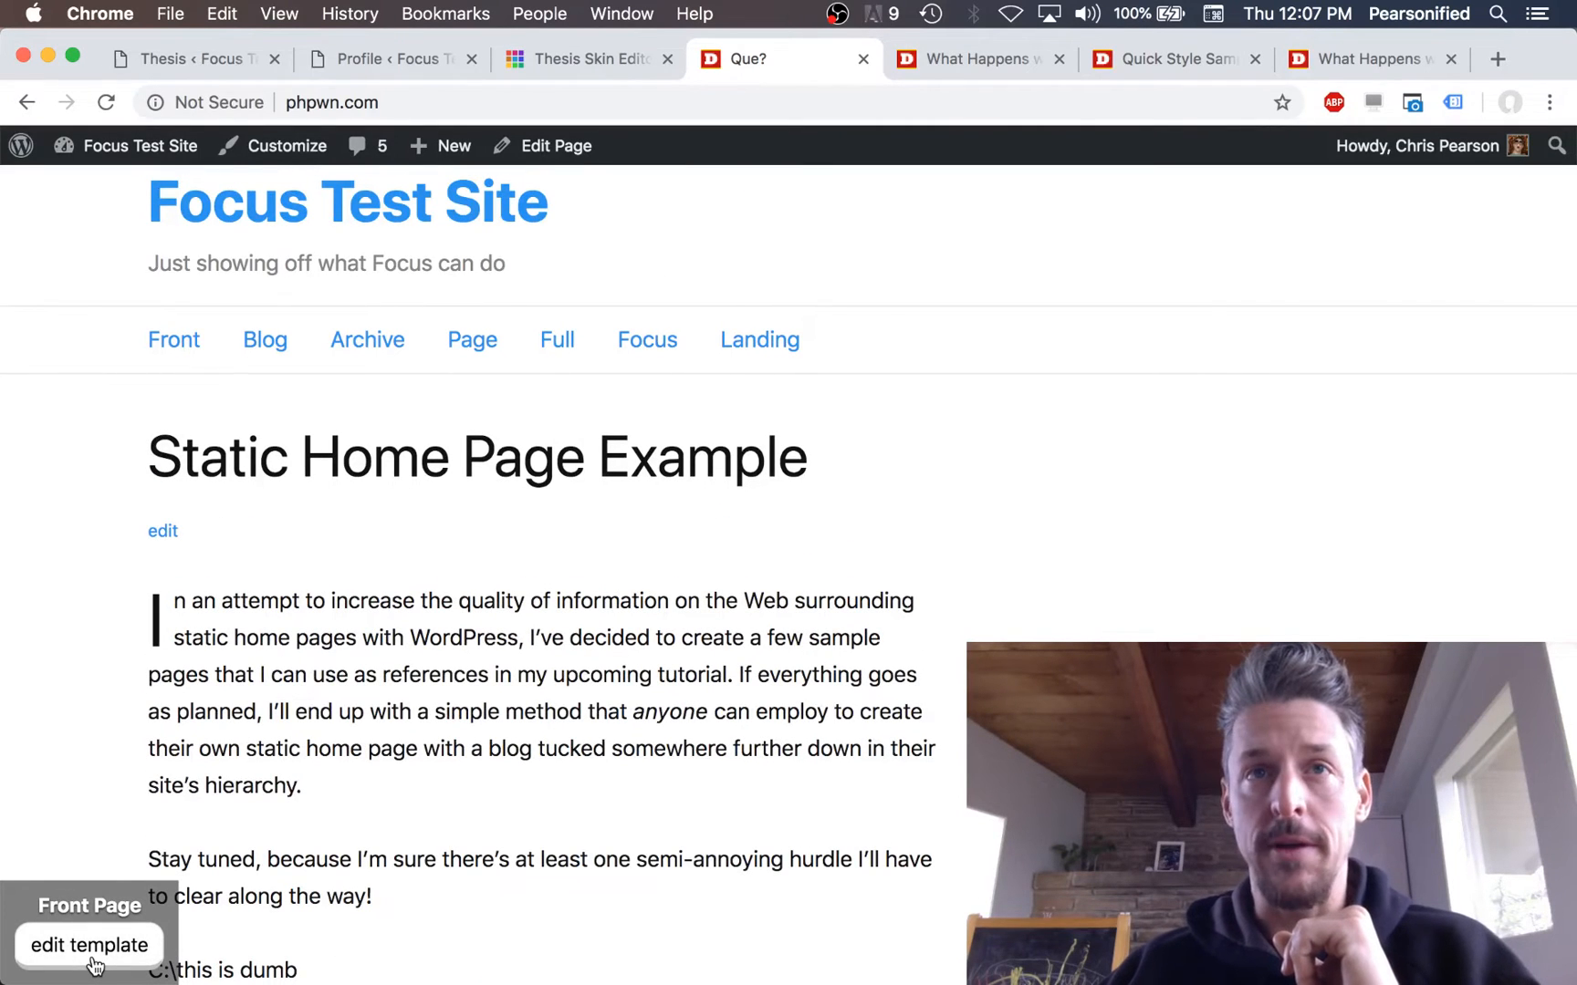
scroll(584, 719, down, 1)
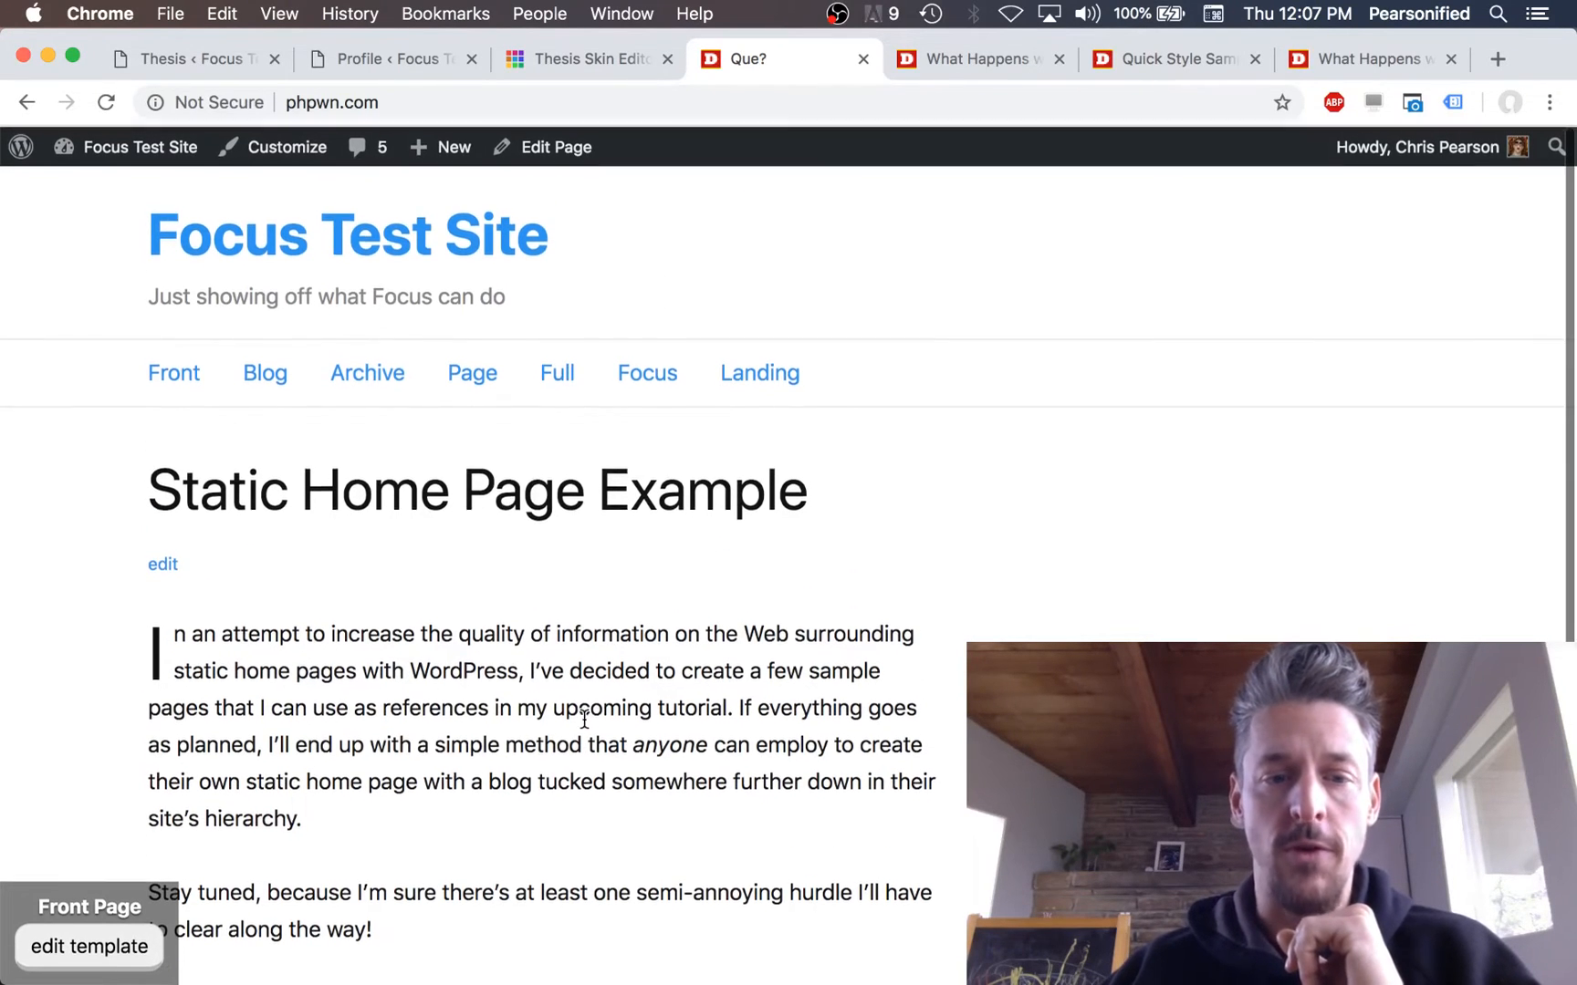
scroll(482, 630, down, 3)
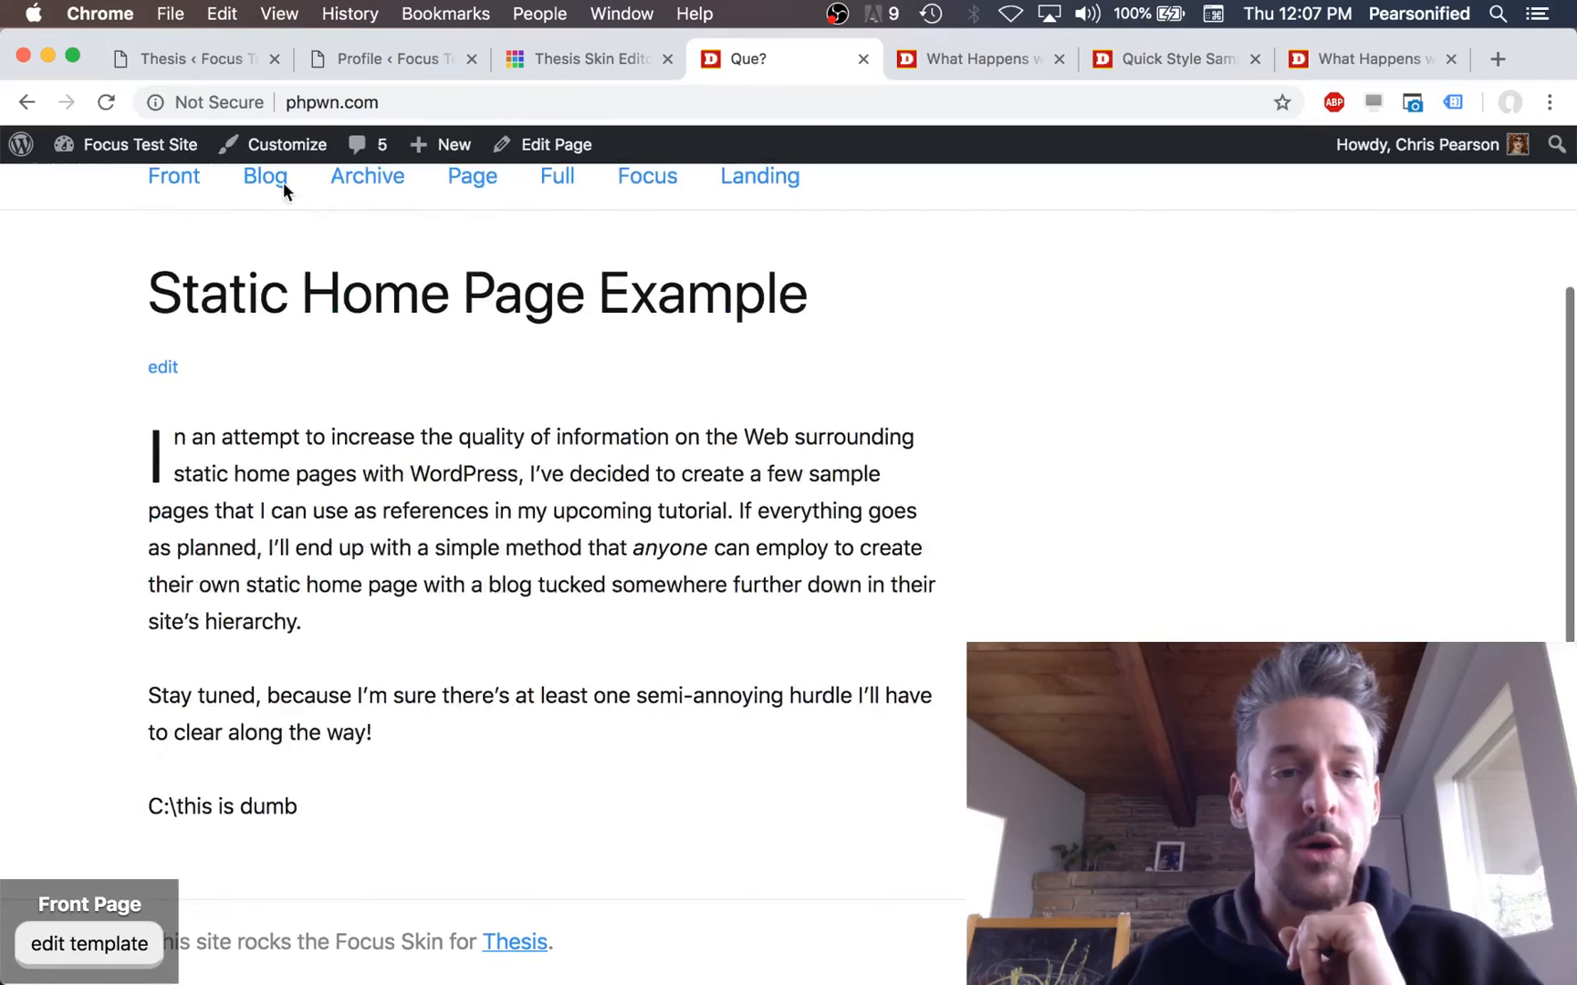
Step: Return to the Focus Skin display options and review the Front Page headline, byline and other item options
click(162, 60)
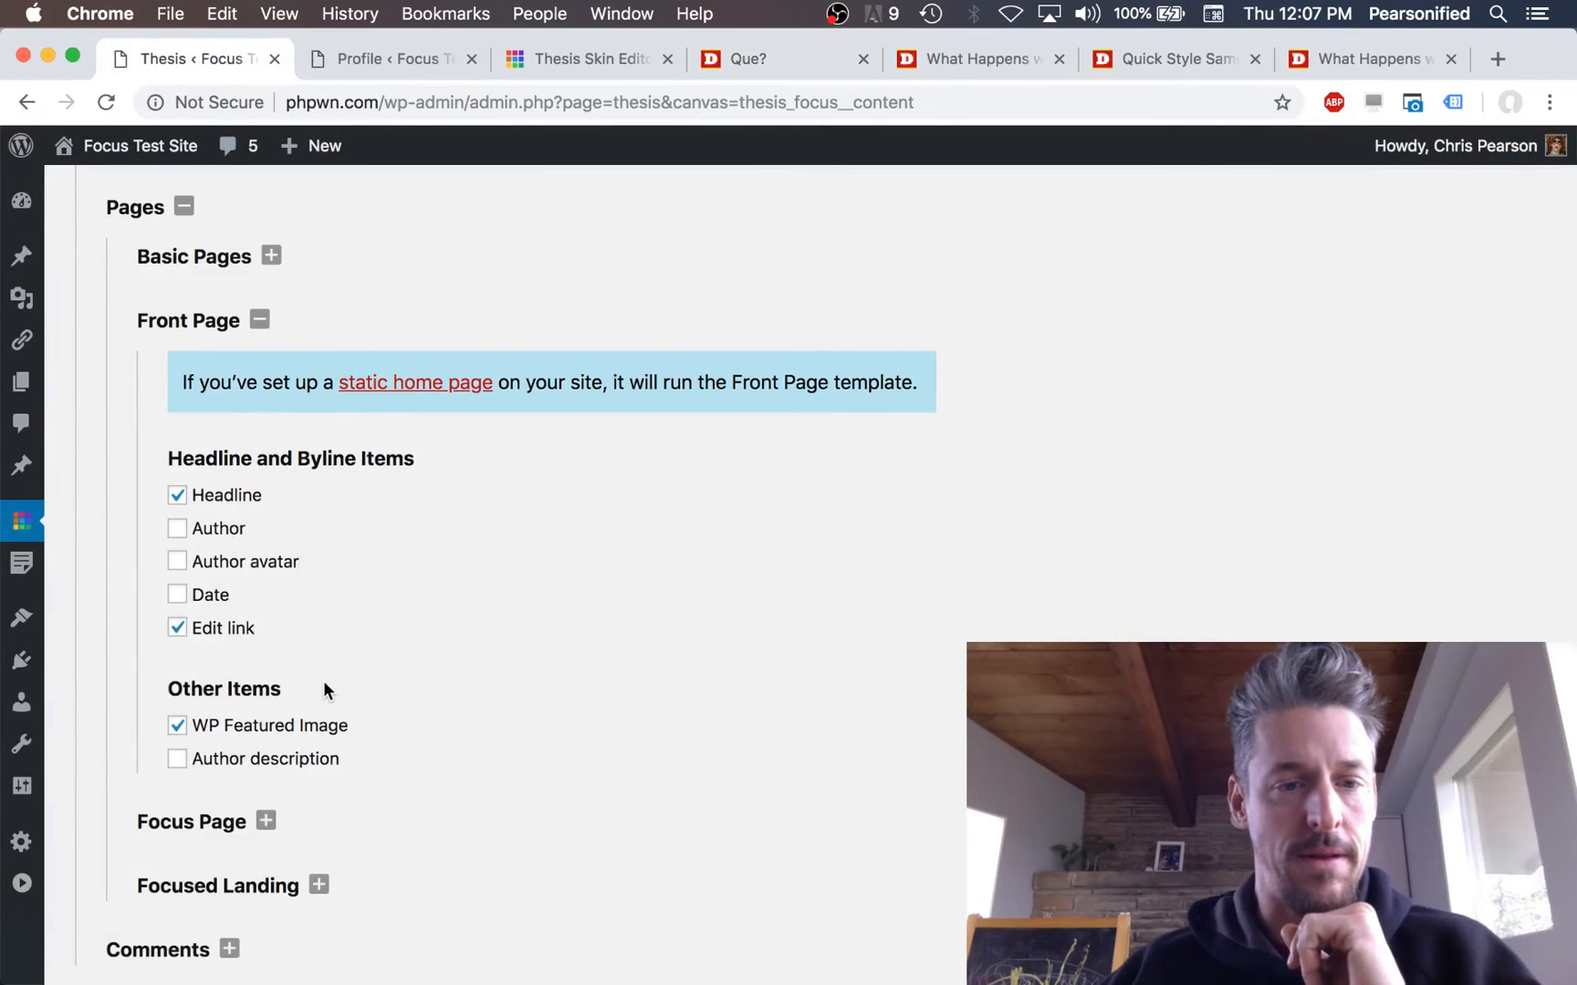
scroll(323, 684, down, 4)
scroll(324, 675, up, 3)
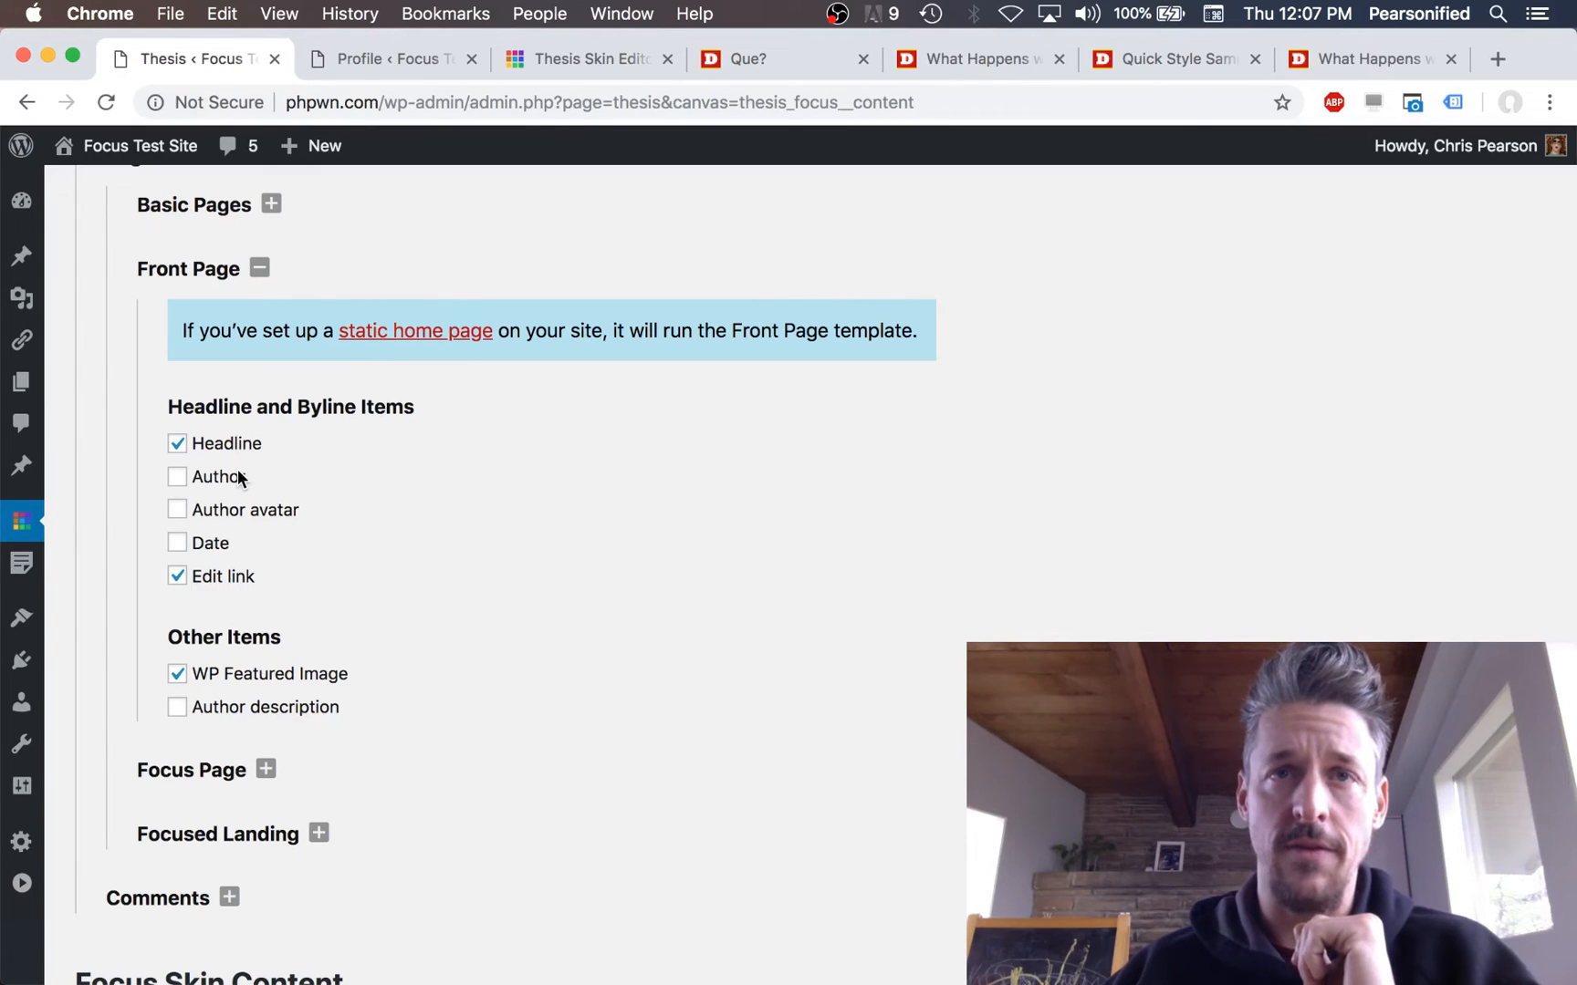
scroll(393, 670, down, 1)
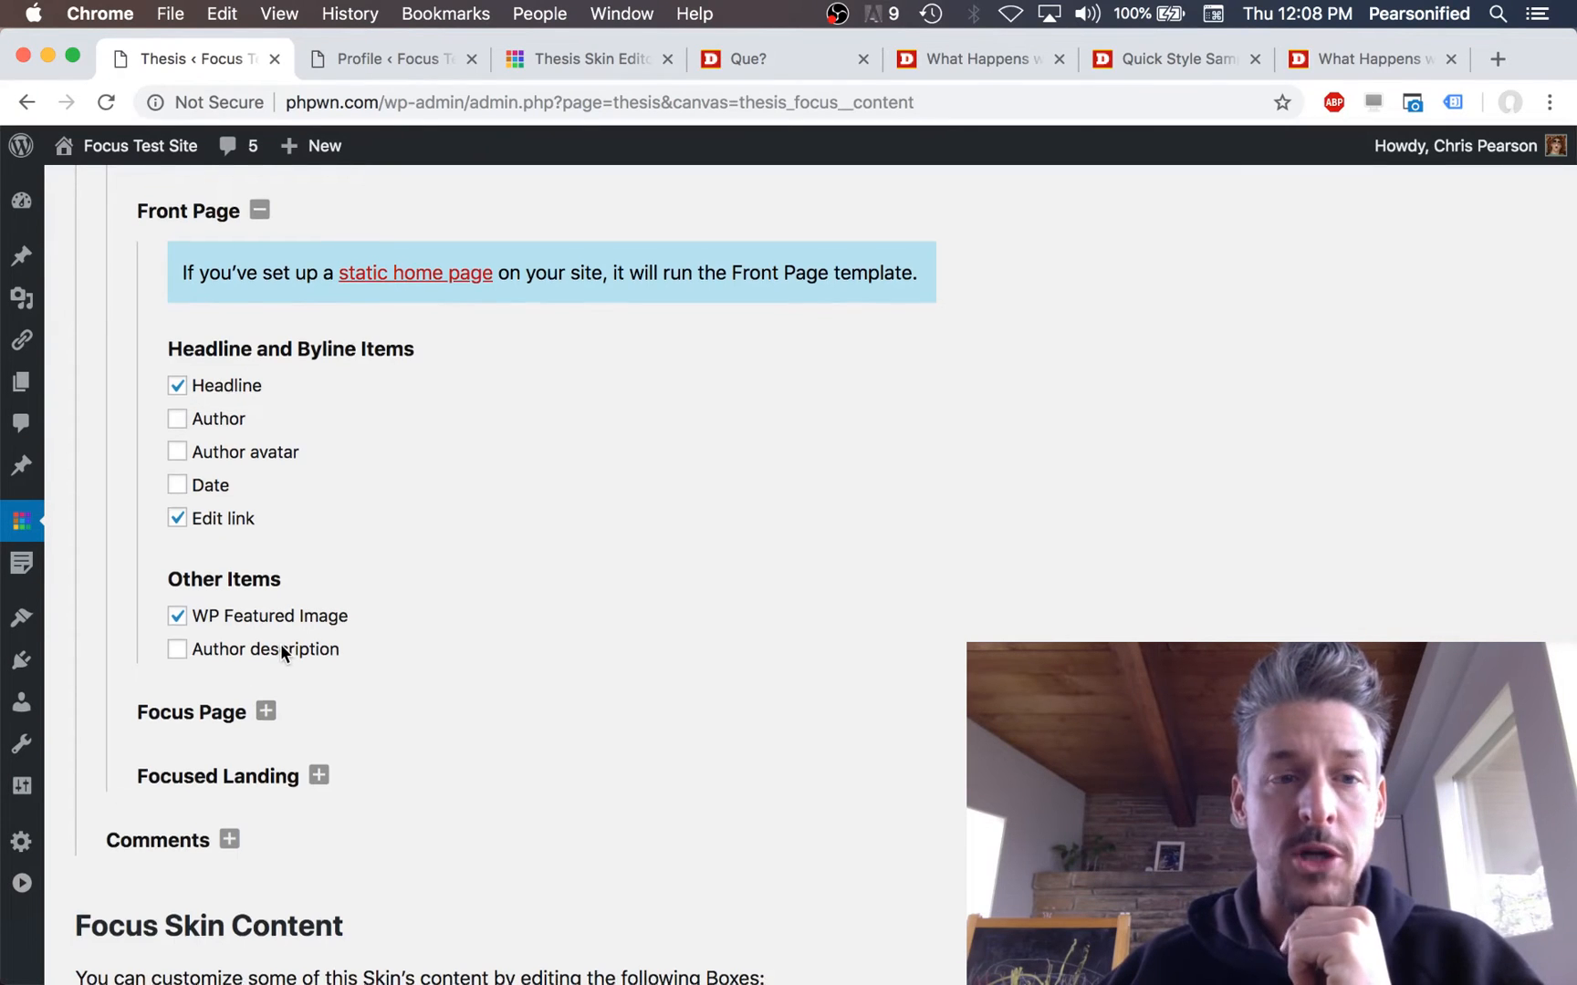
scroll(279, 643, down, 1)
scroll(277, 636, up, 1)
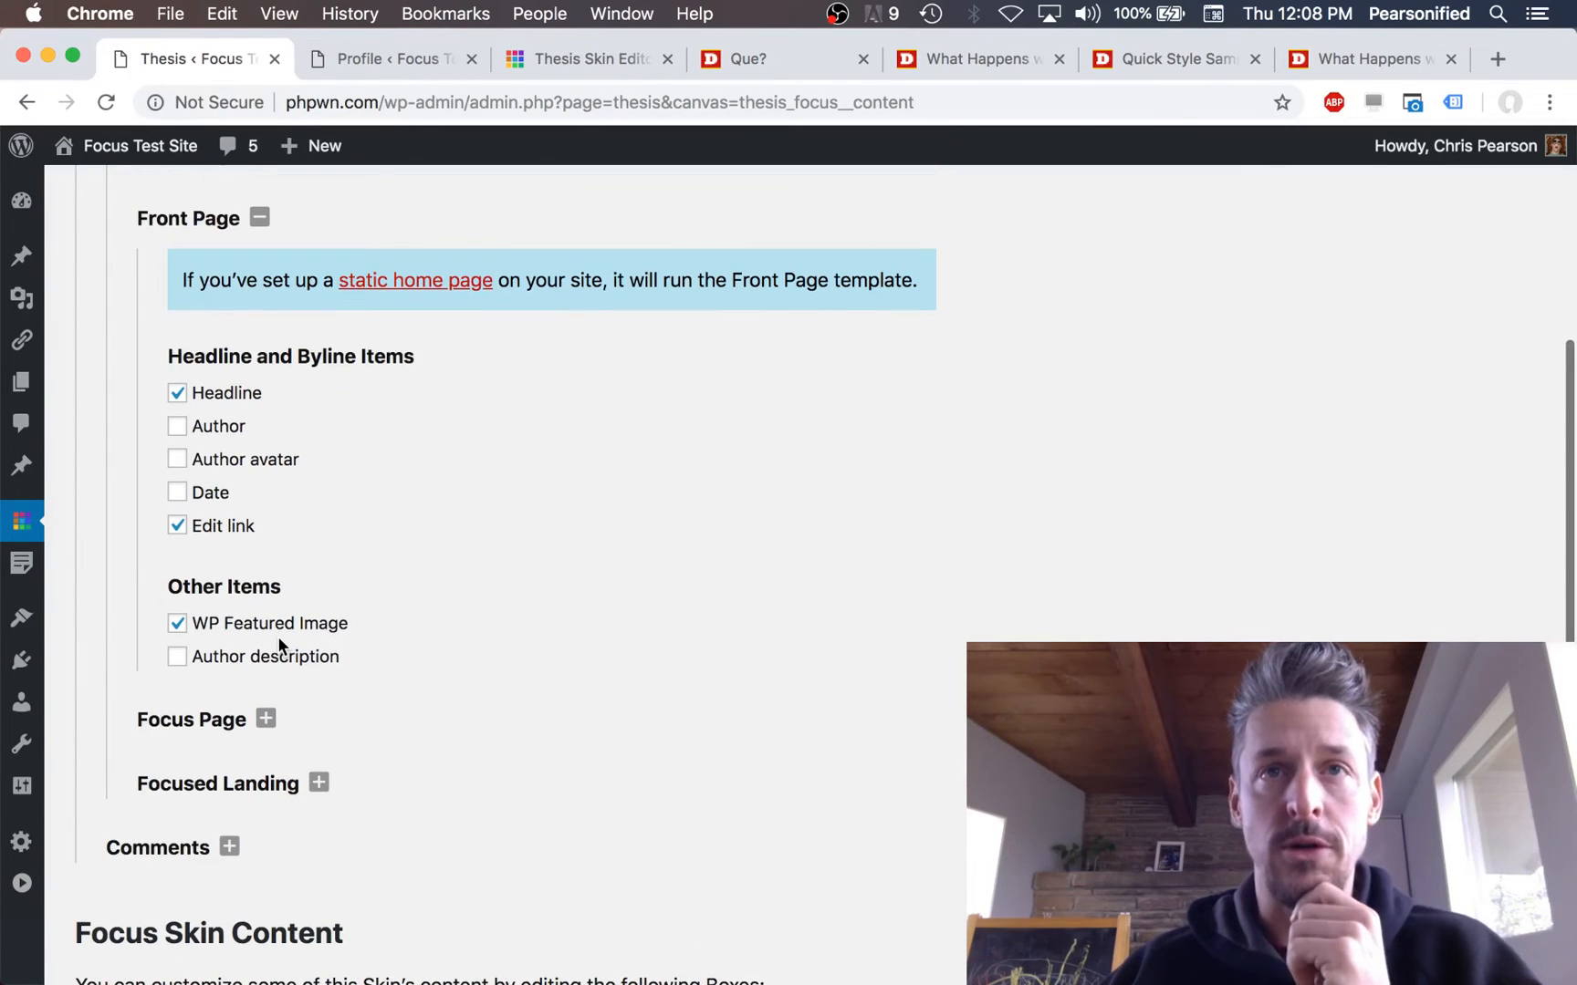
scroll(291, 420, up, 1)
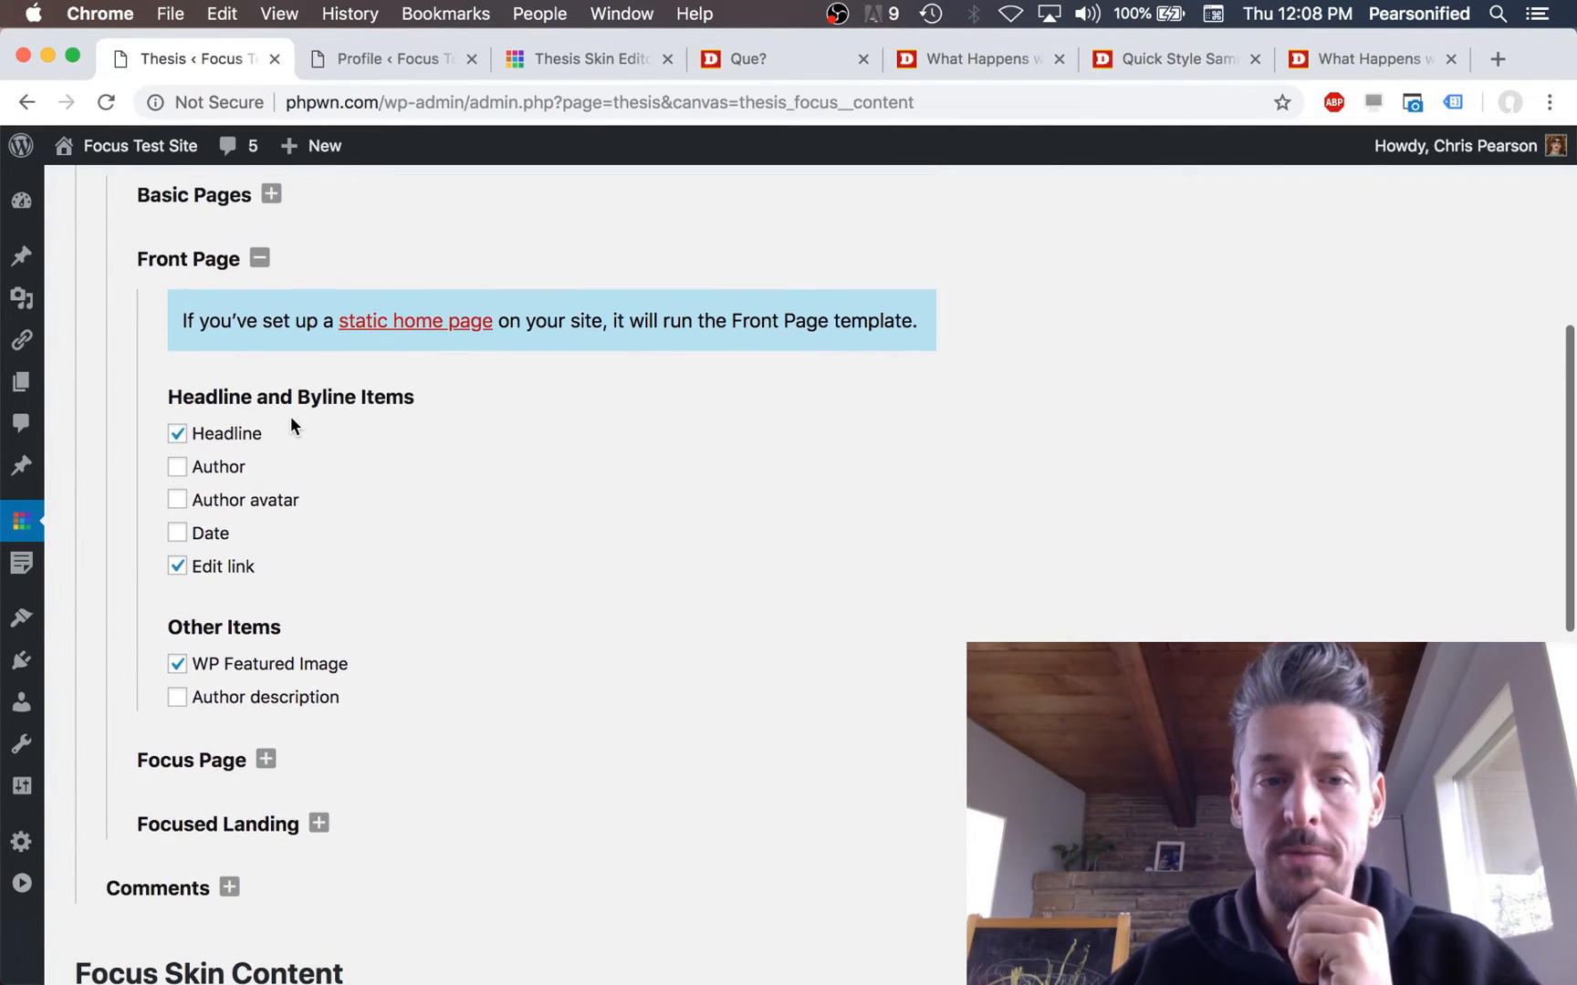
Step: Collapse the Front Page settings, expand the Focus Page settings, and open the site's Focus sample page
click(187, 261)
click(194, 326)
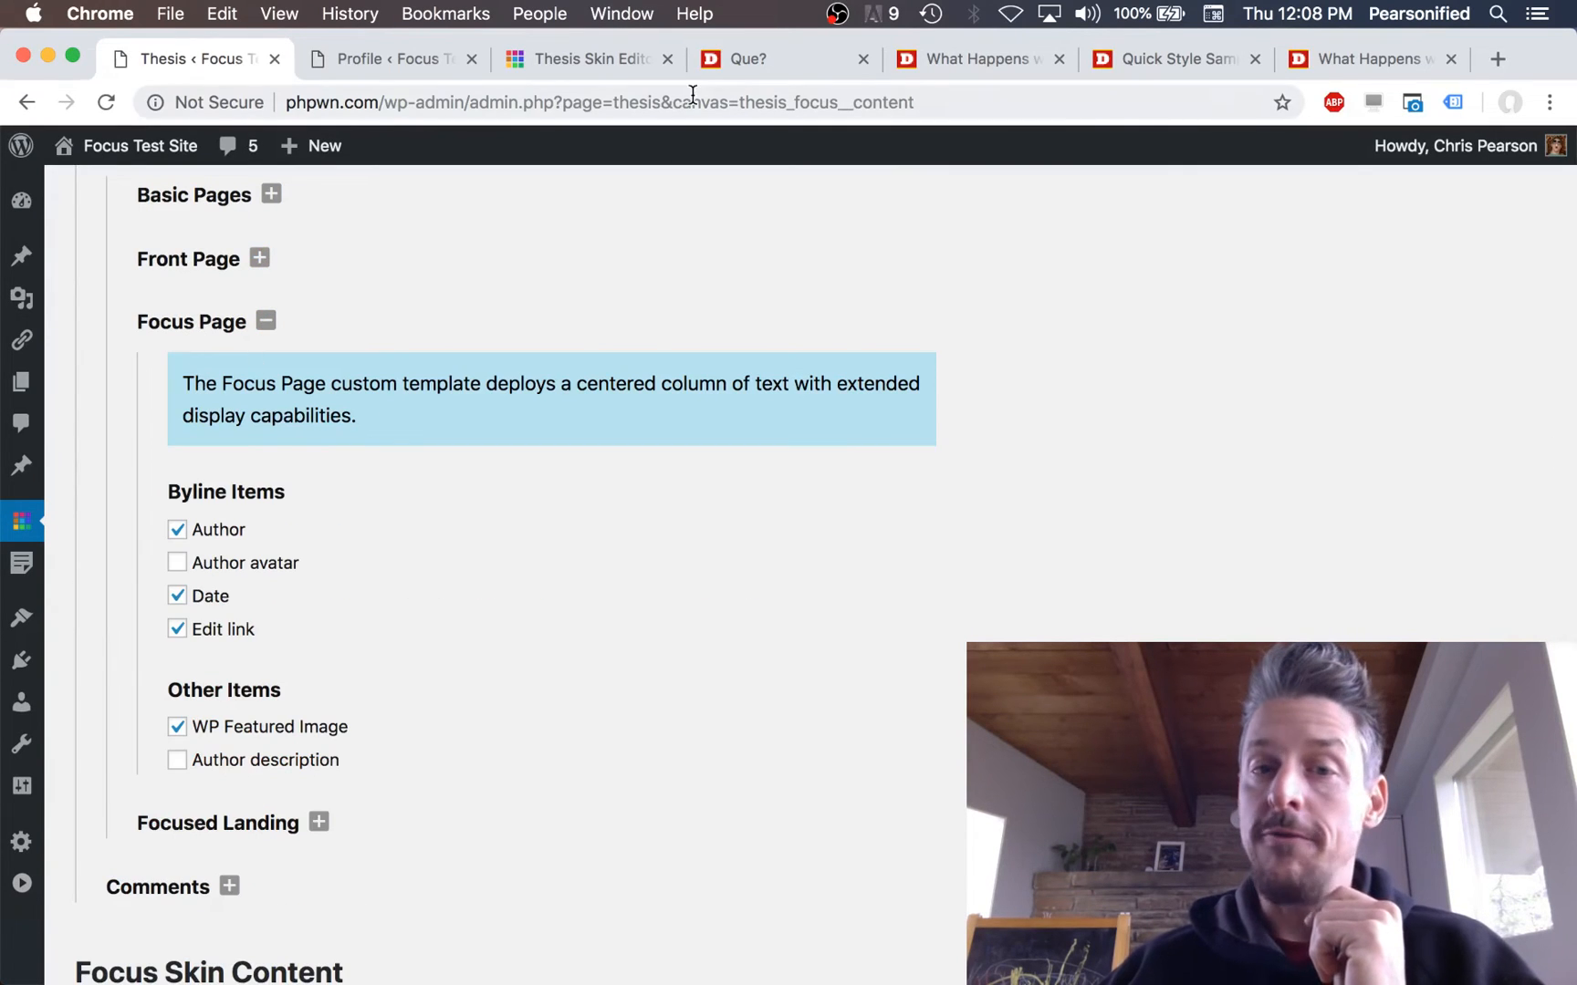
click(791, 60)
click(960, 58)
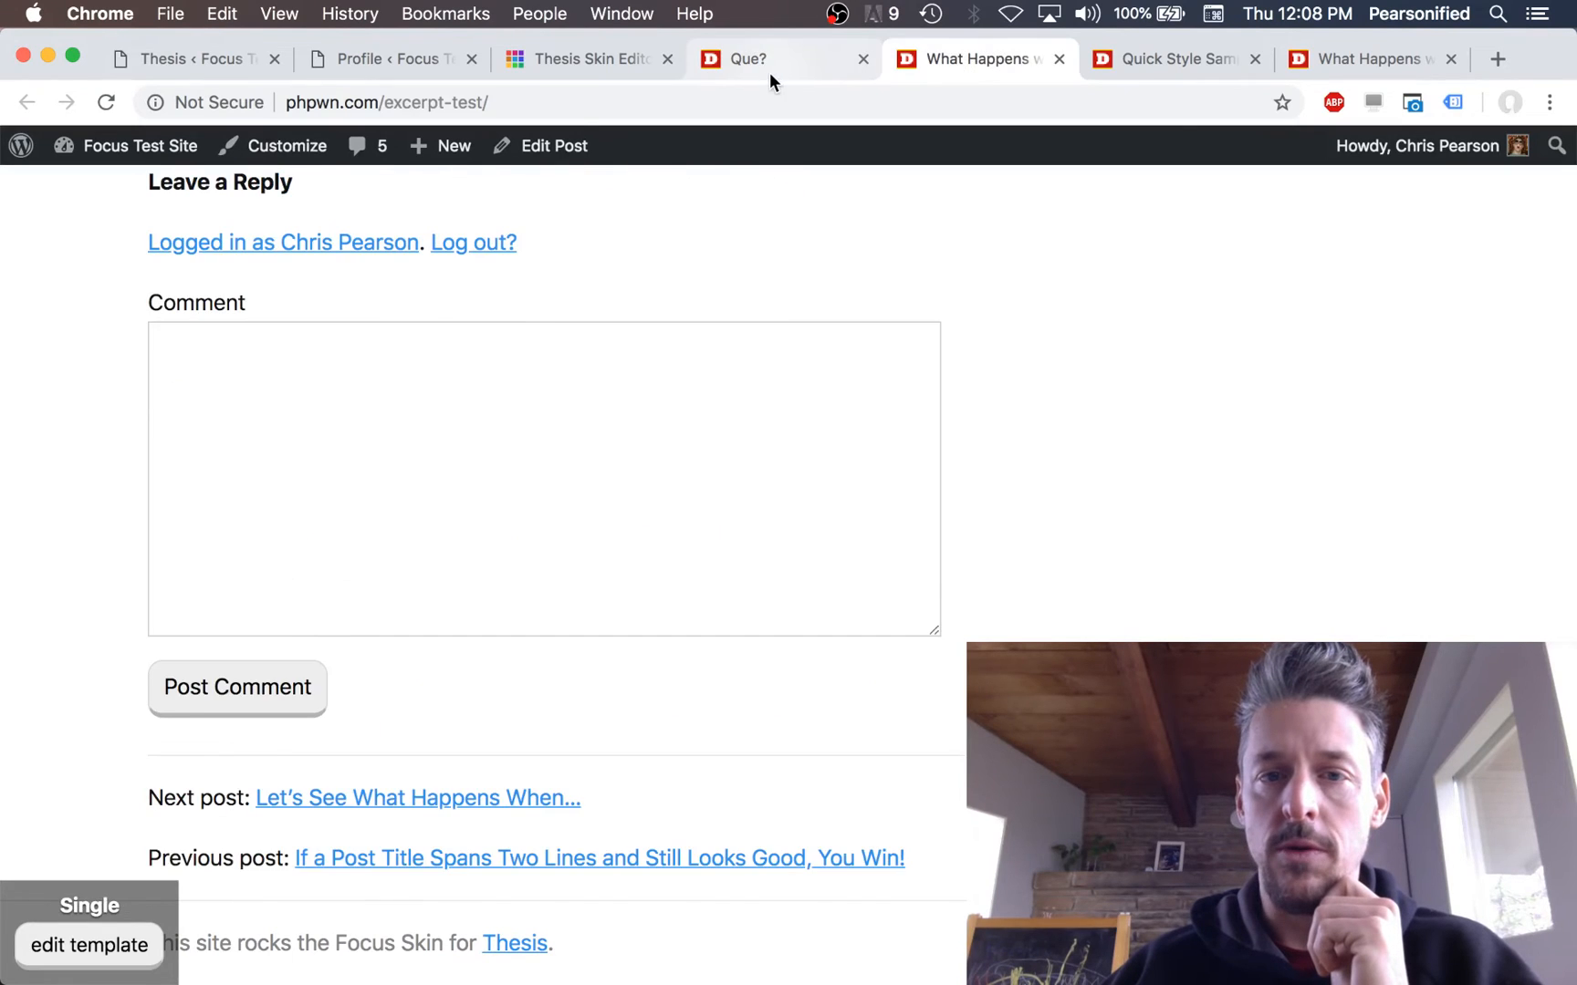
click(768, 73)
click(645, 182)
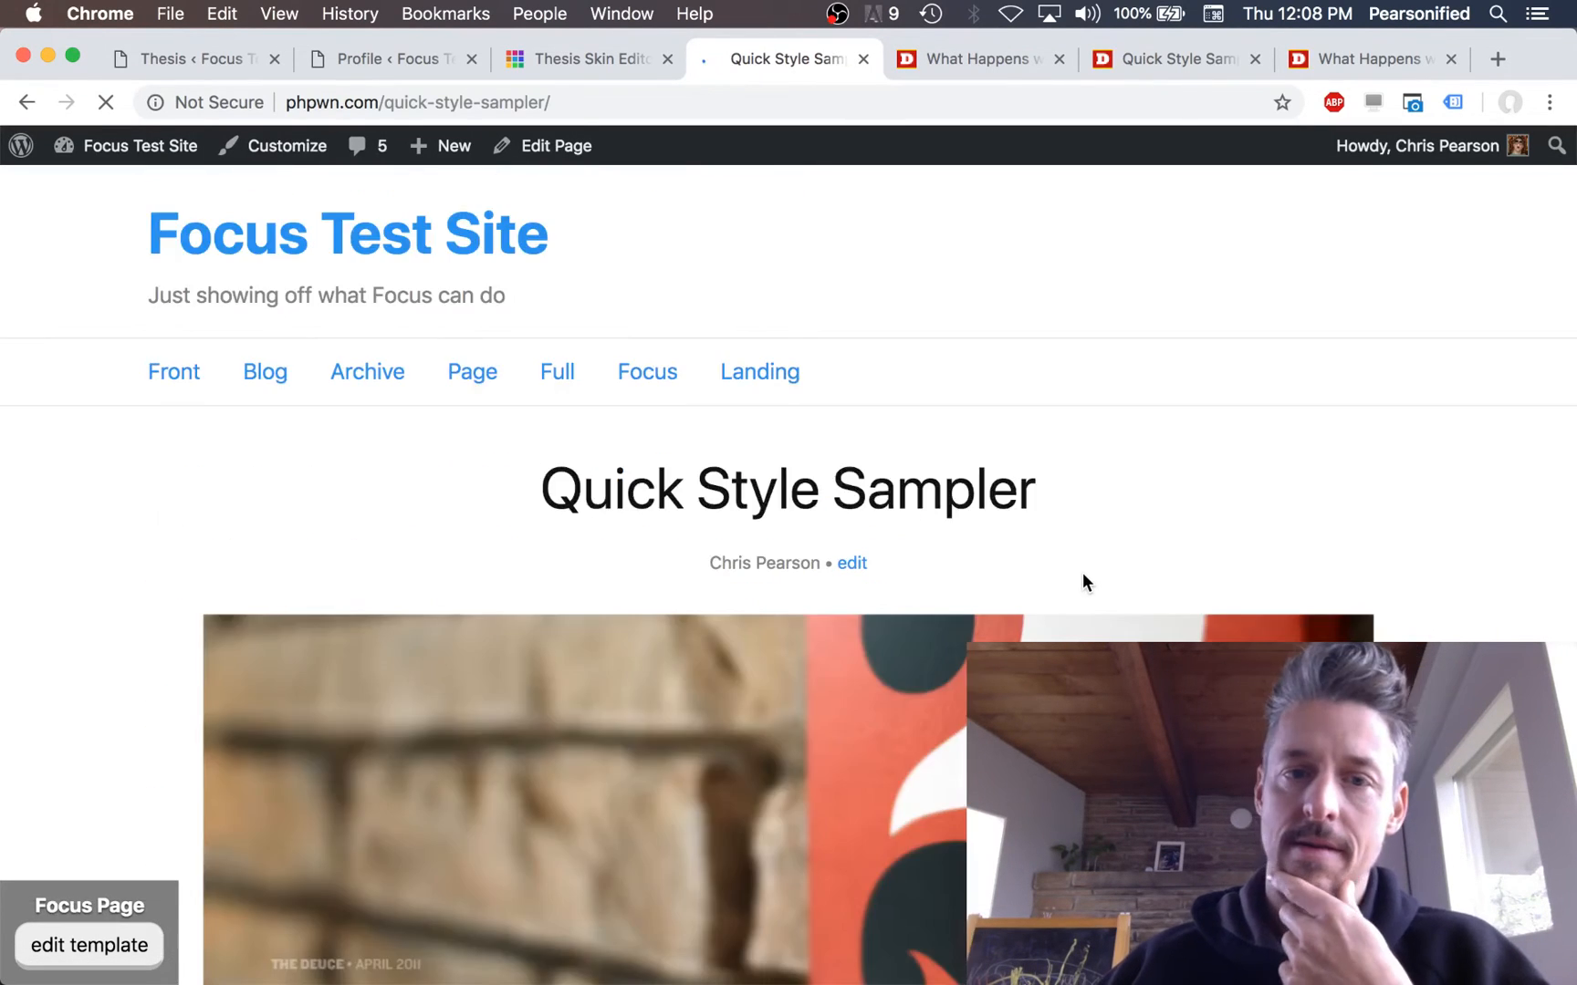
Step: Look through the Quick Style Sampler page to examine the Focus Page template's centered column layout
scroll(1086, 582, down, 5)
scroll(1086, 582, down, 10)
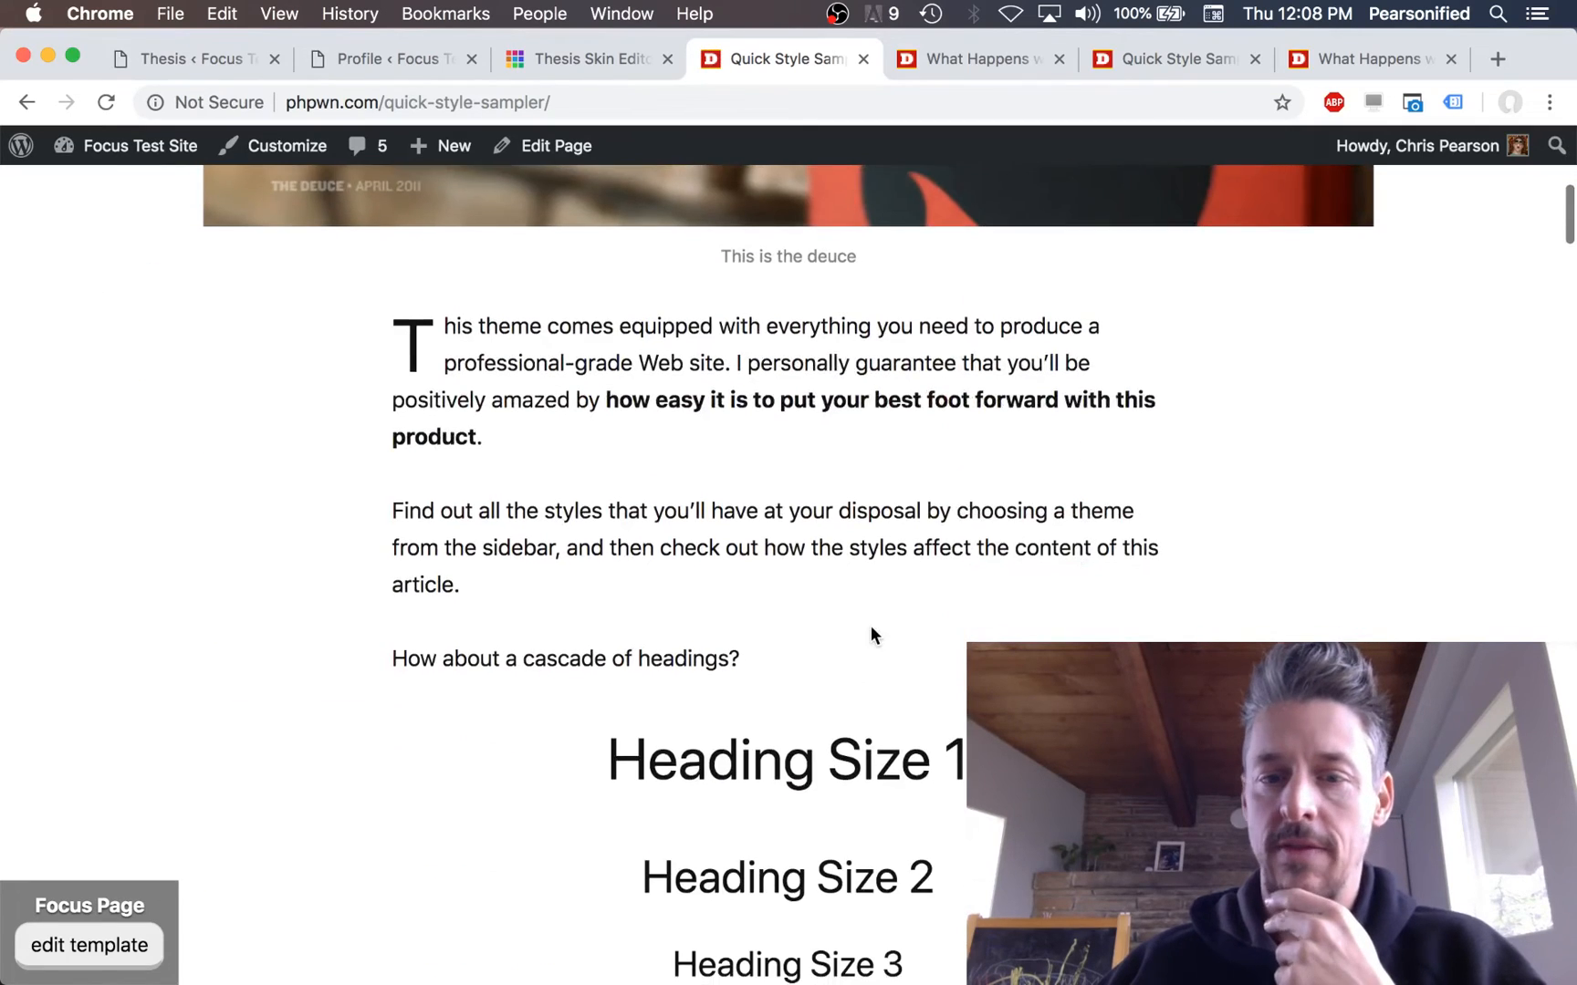
scroll(871, 631, down, 10)
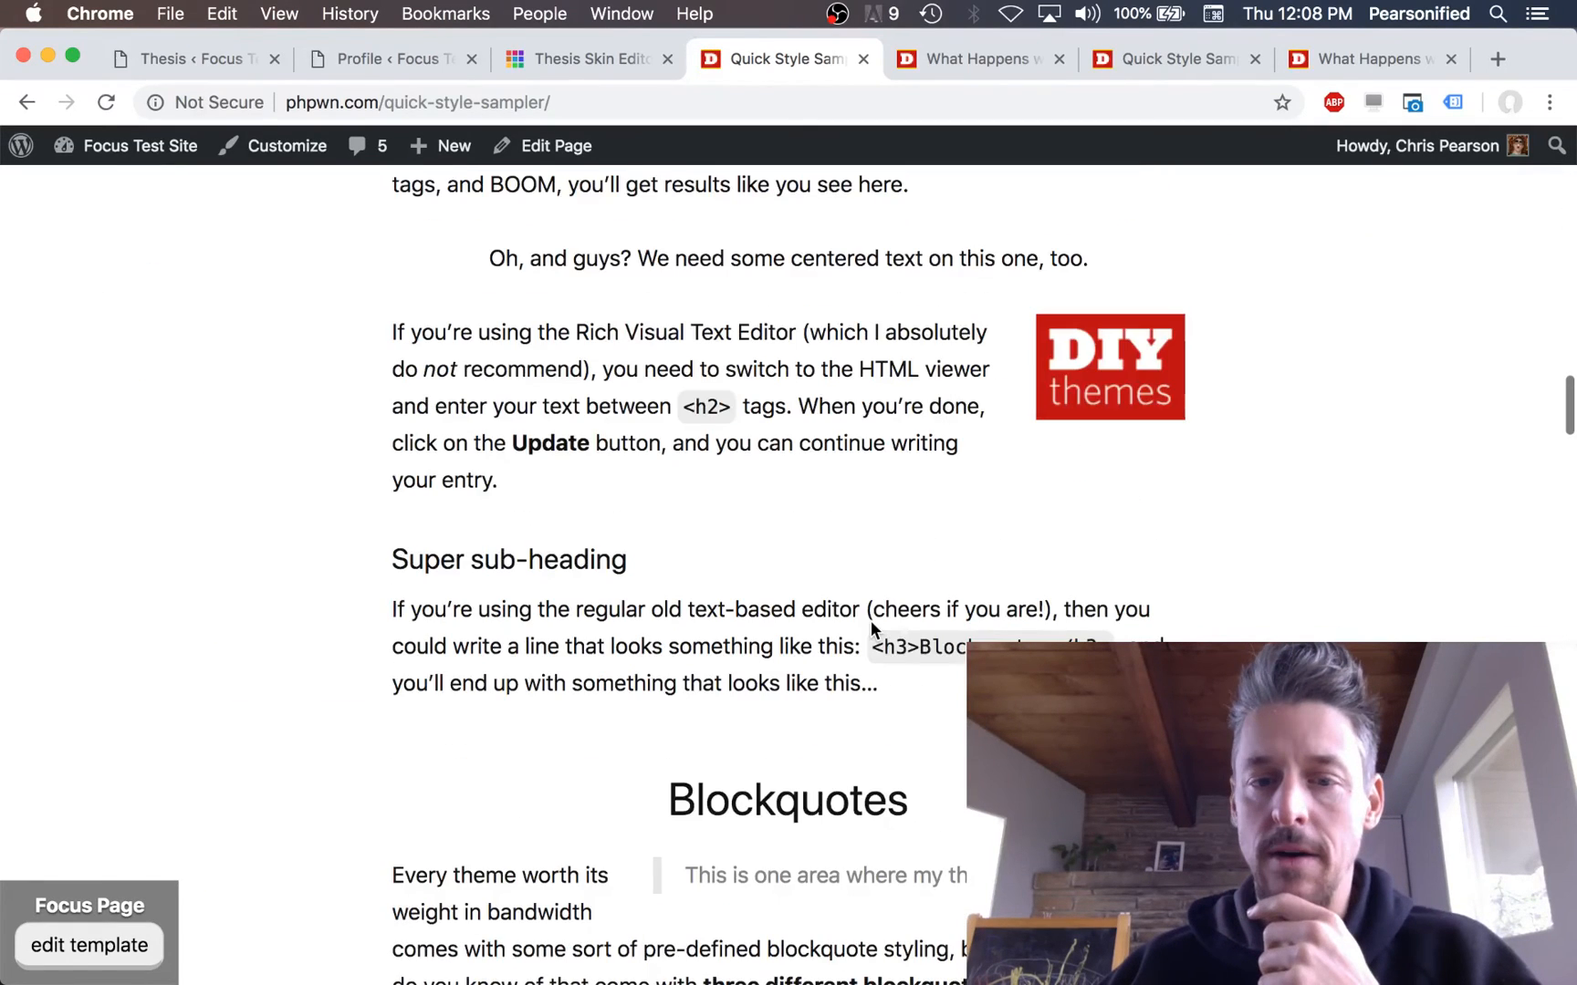
scroll(872, 626, down, 10)
scroll(871, 631, up, 15)
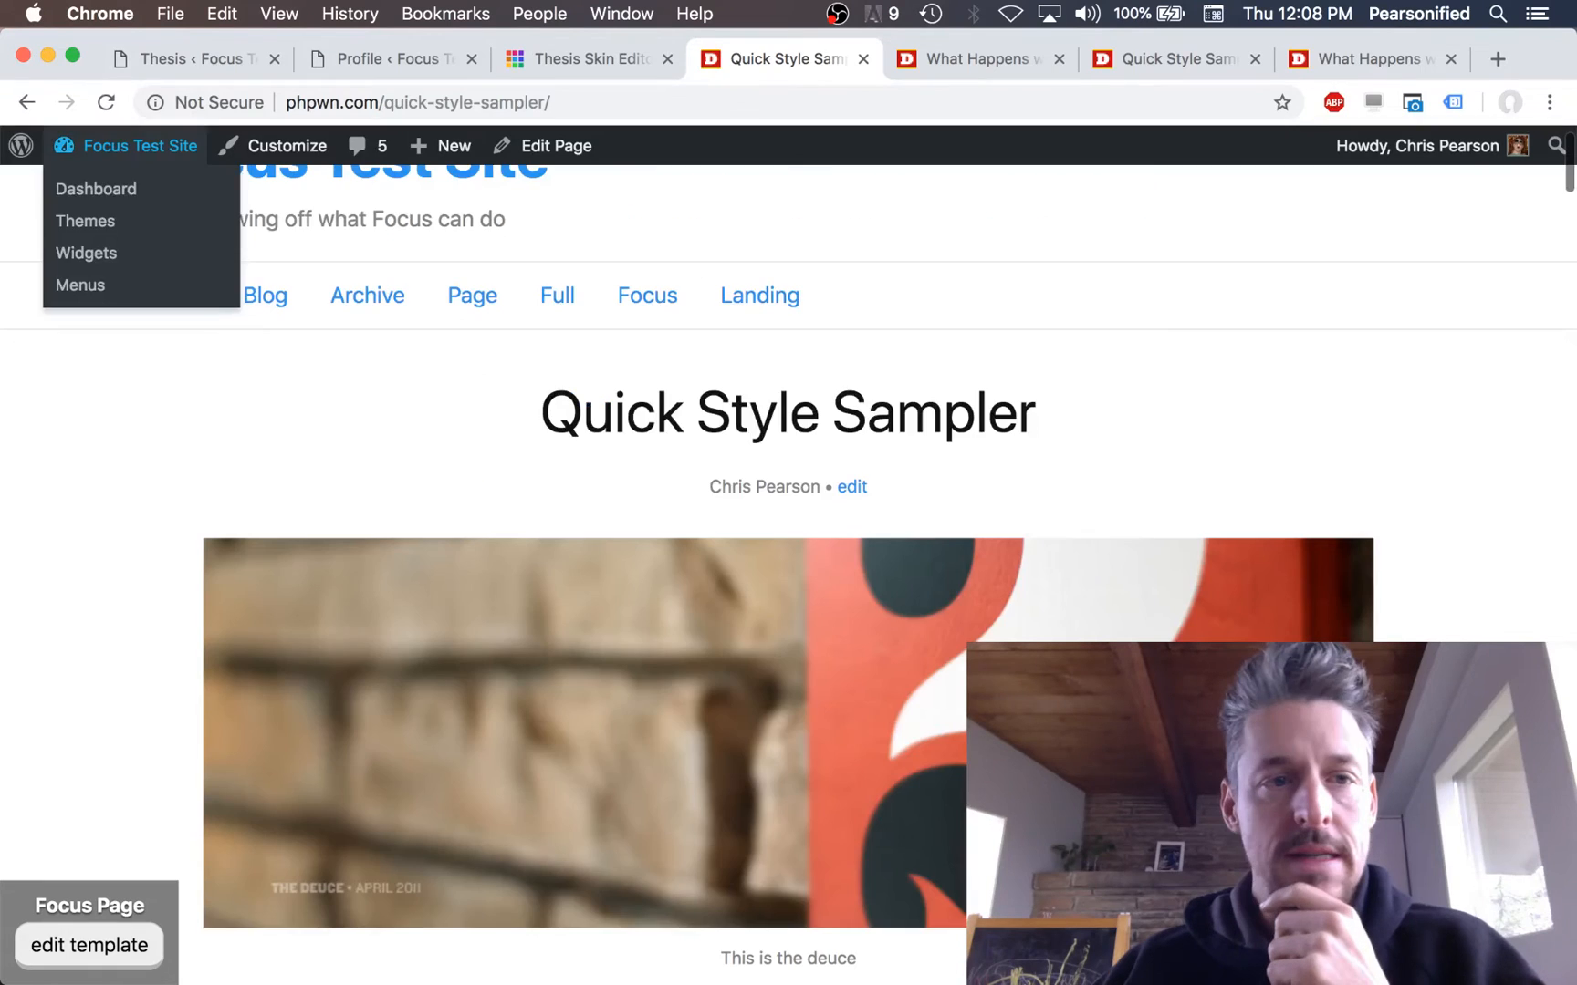
Step: Return to the display options, expand the Focused Landing settings under Pages, and collapse the Focus Page settings
click(156, 56)
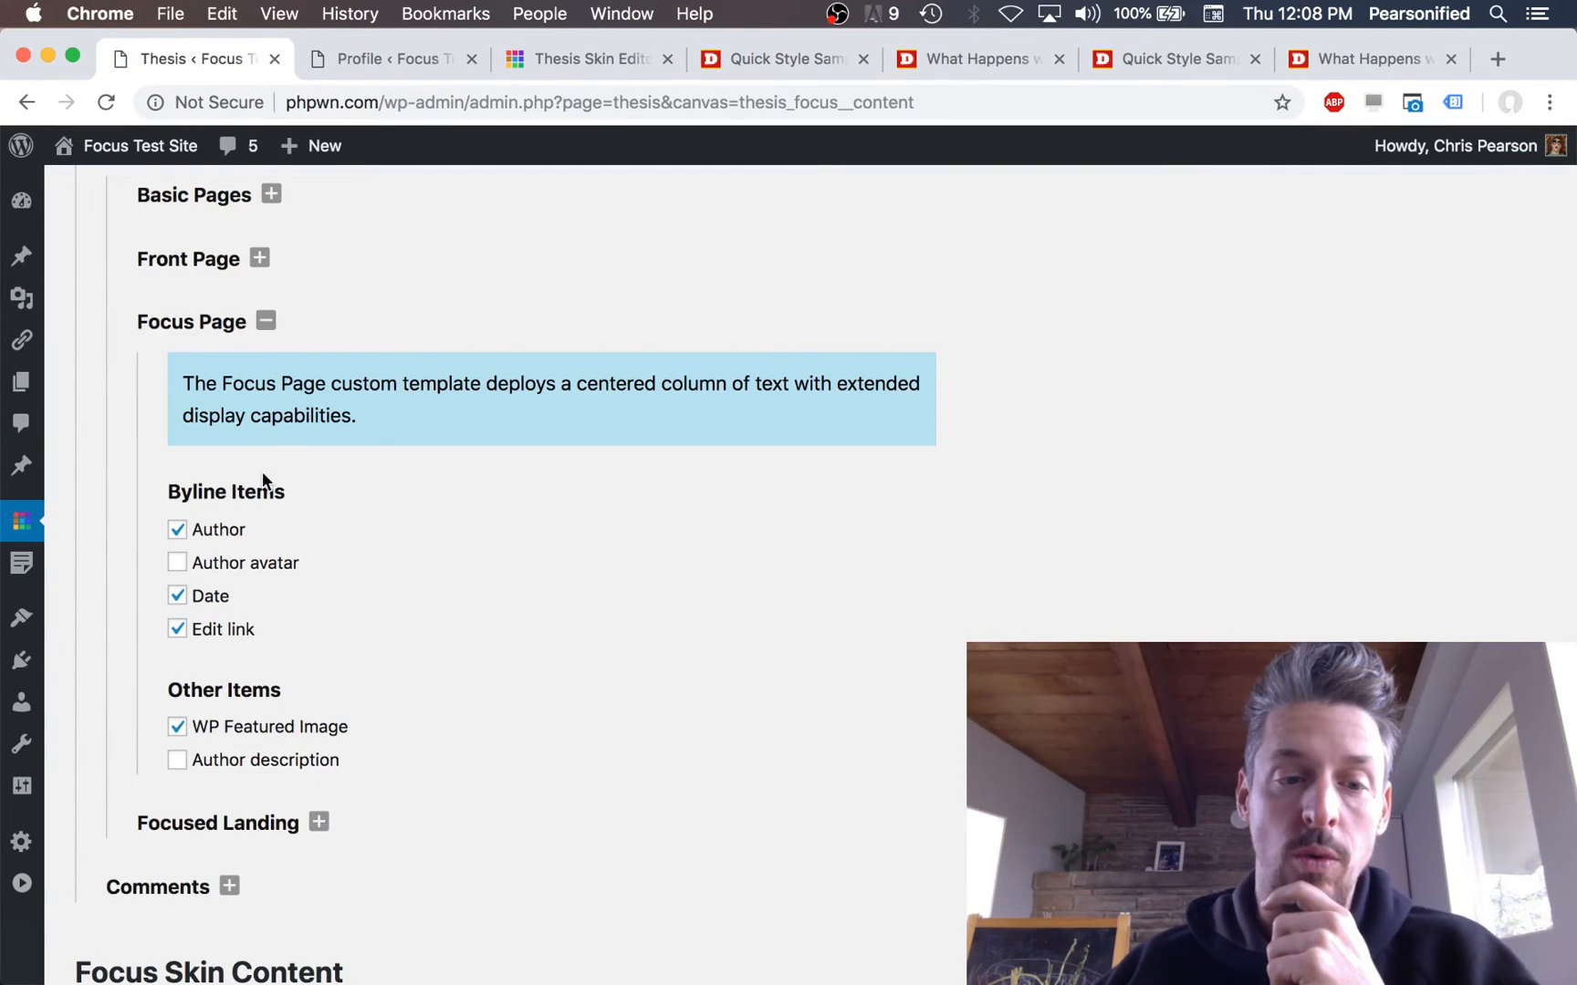
scroll(393, 640, down, 1)
scroll(394, 642, down, 1)
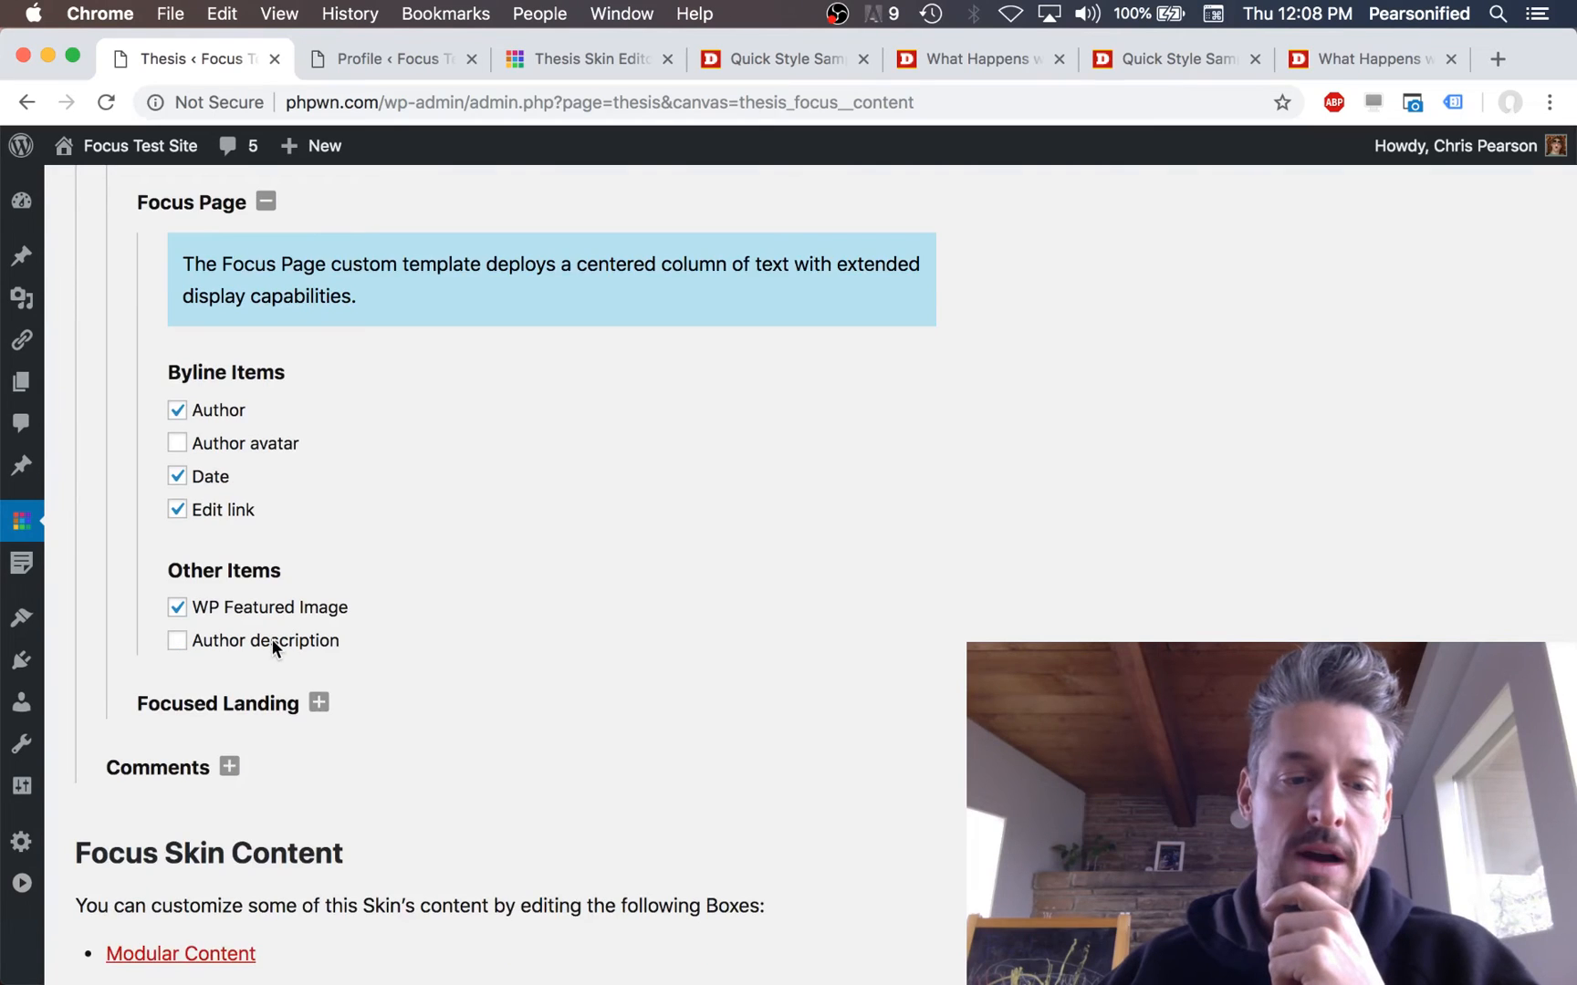
click(237, 712)
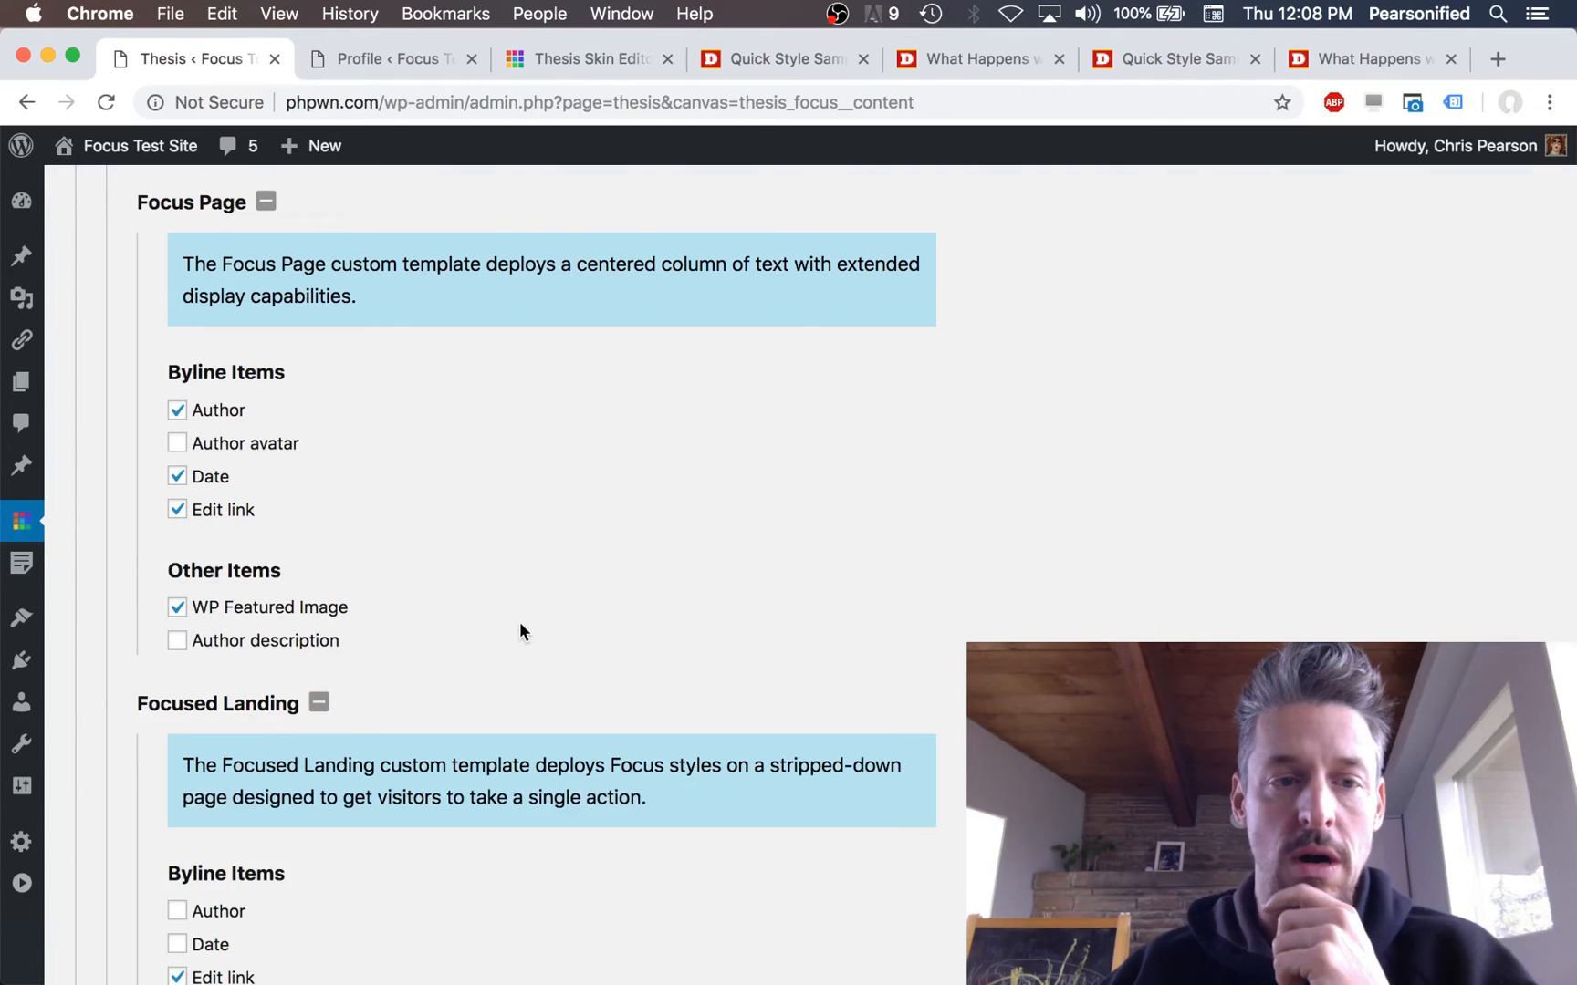
click(199, 215)
scroll(361, 441, down, 1)
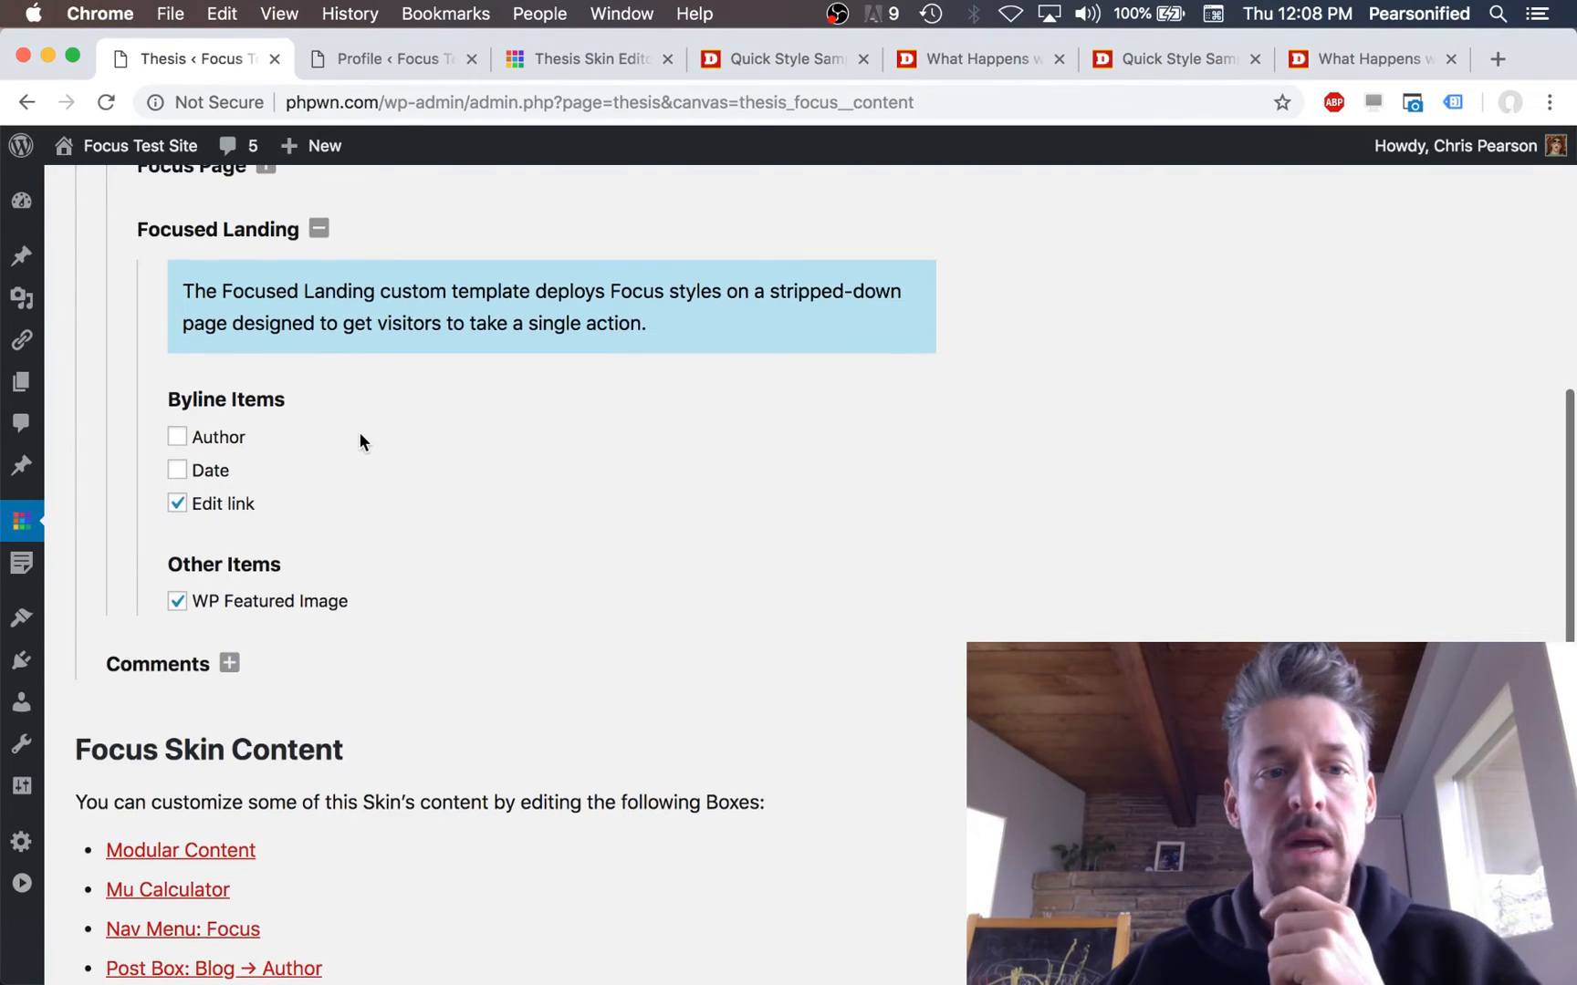
Step: Open the site's Landing page and examine the stripped-down Focused Landing layout from headline to footnotes
click(793, 53)
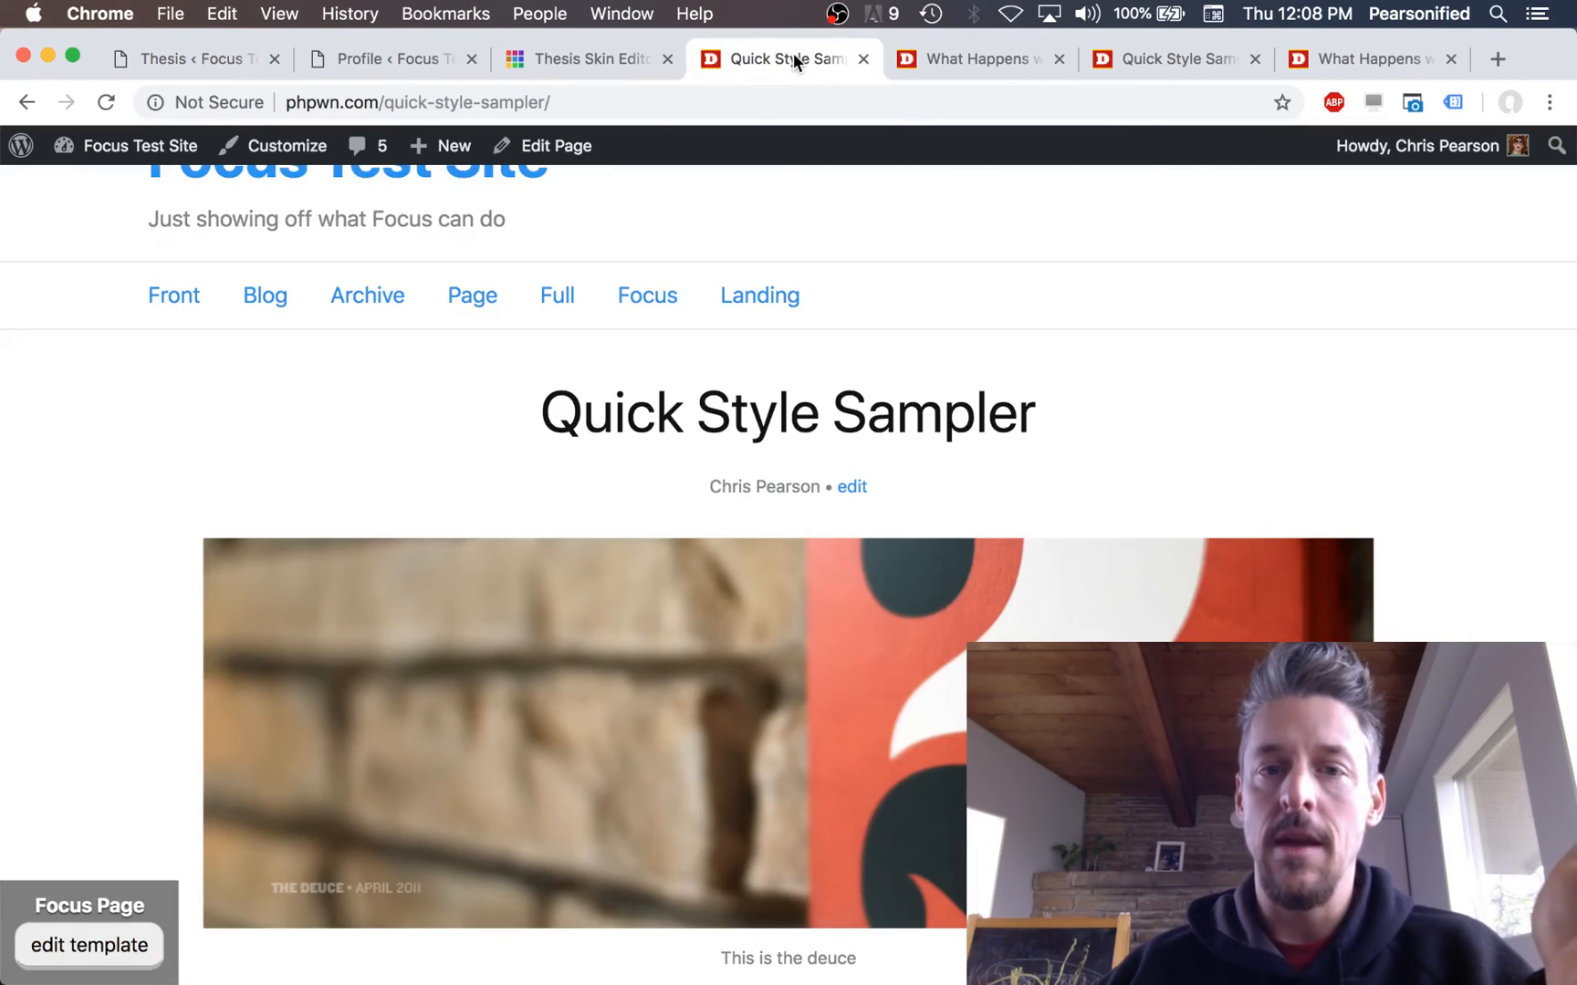
click(749, 295)
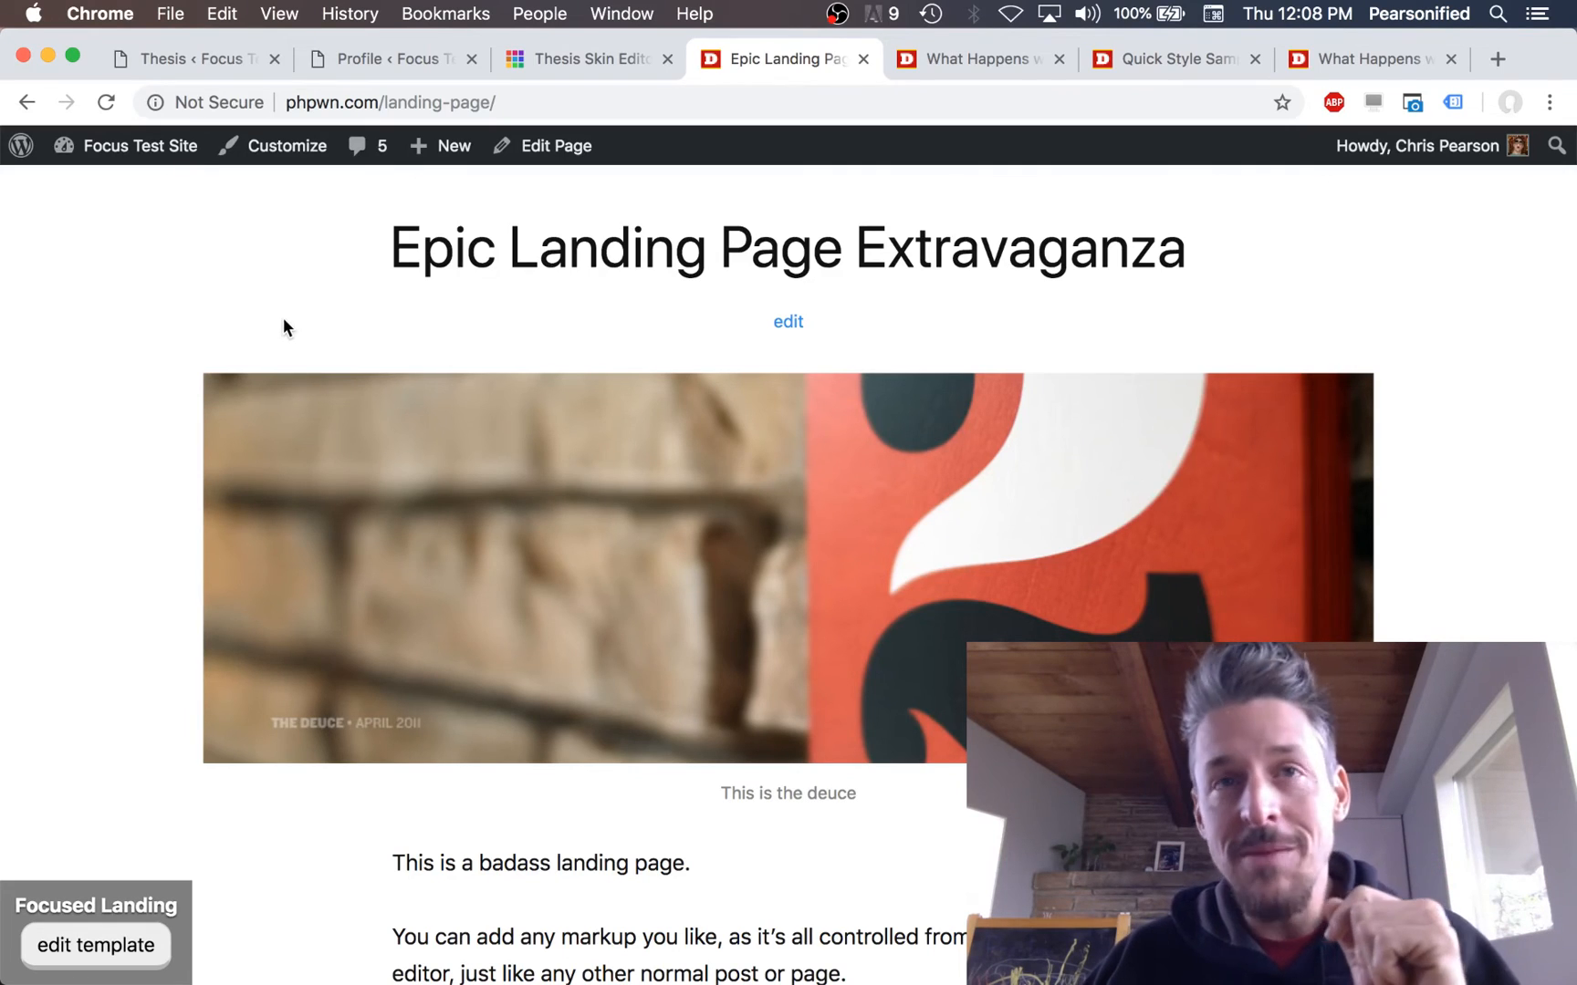
scroll(281, 321, down, 20)
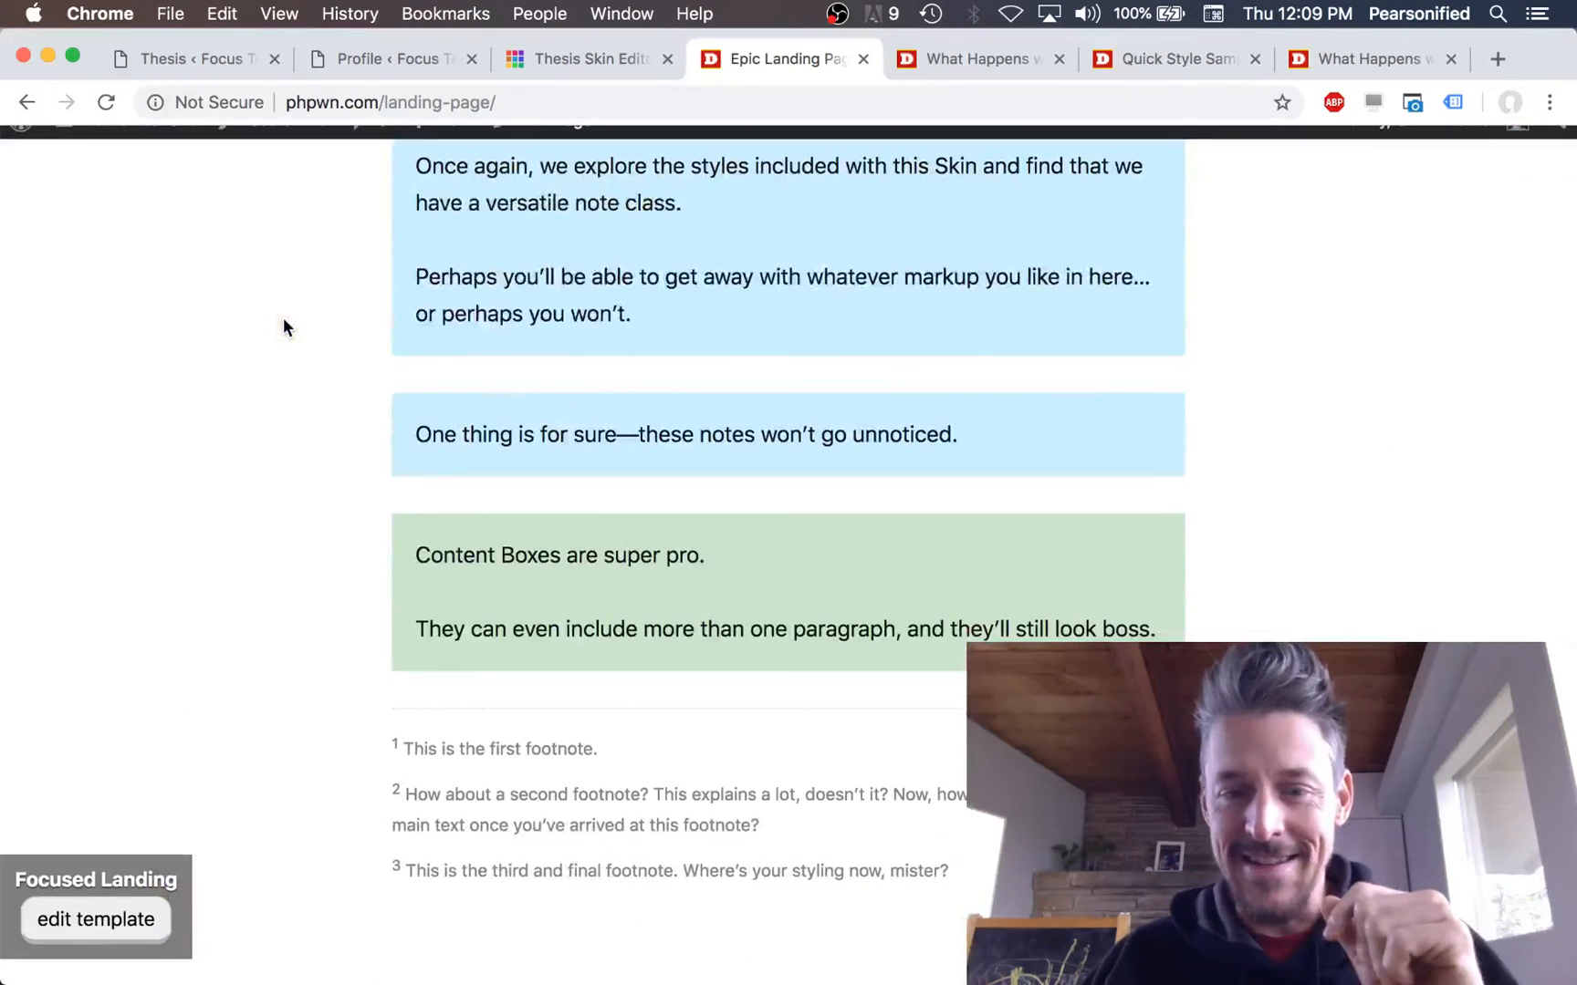
scroll(906, 693, up, 15)
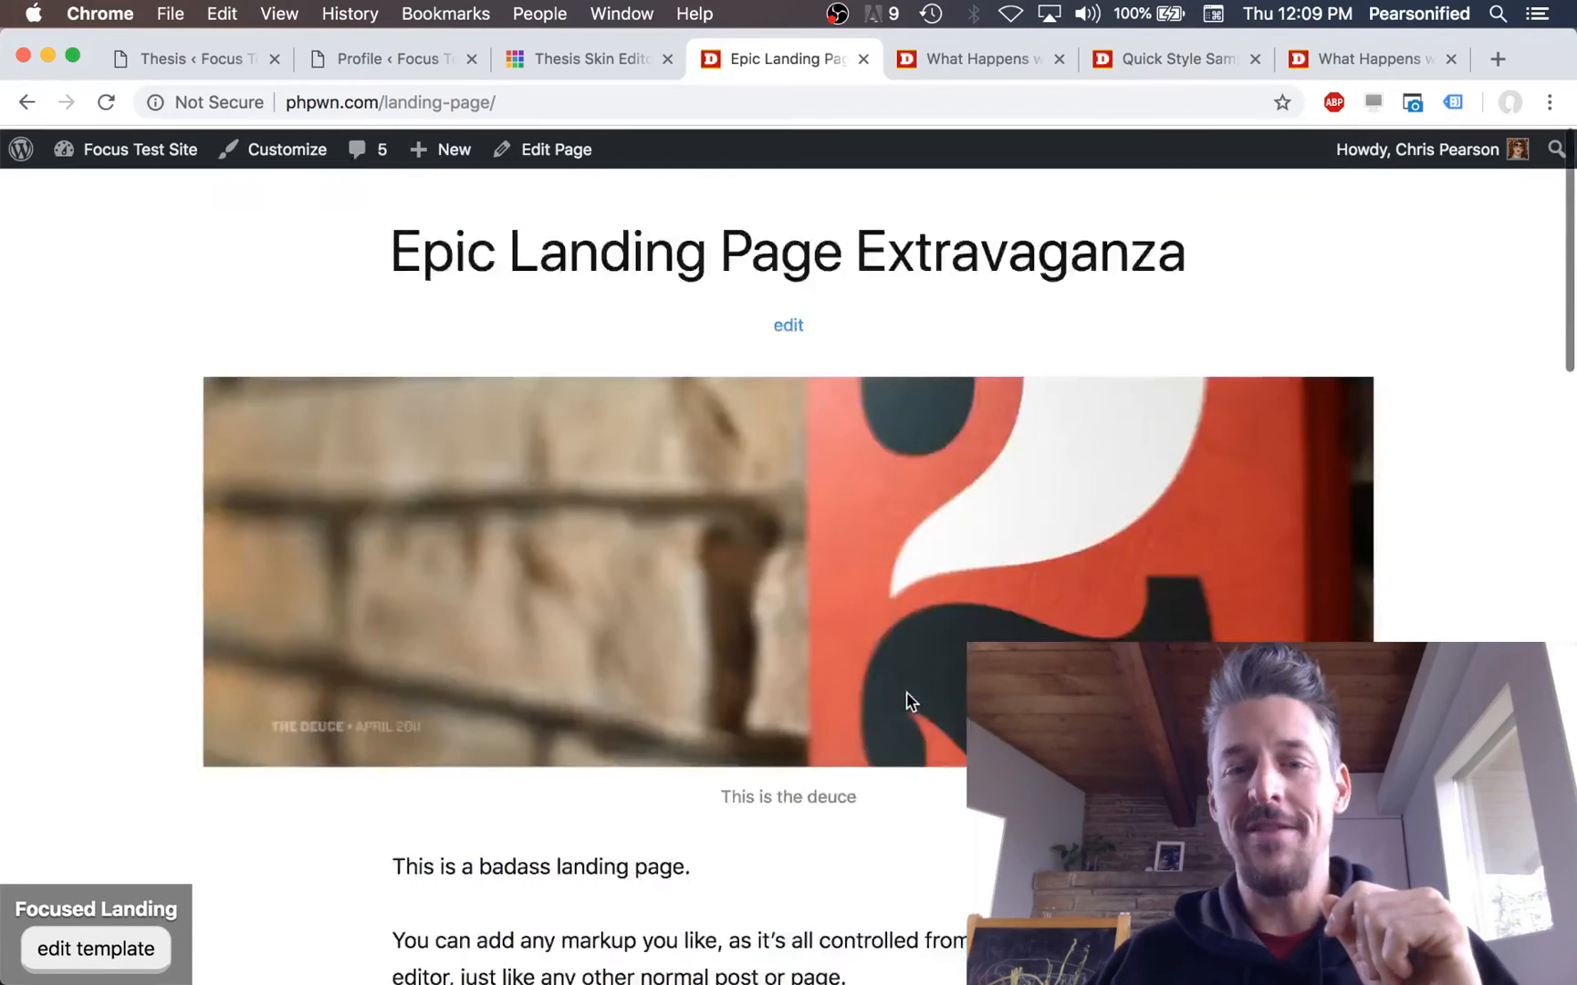
scroll(906, 693, down, 10)
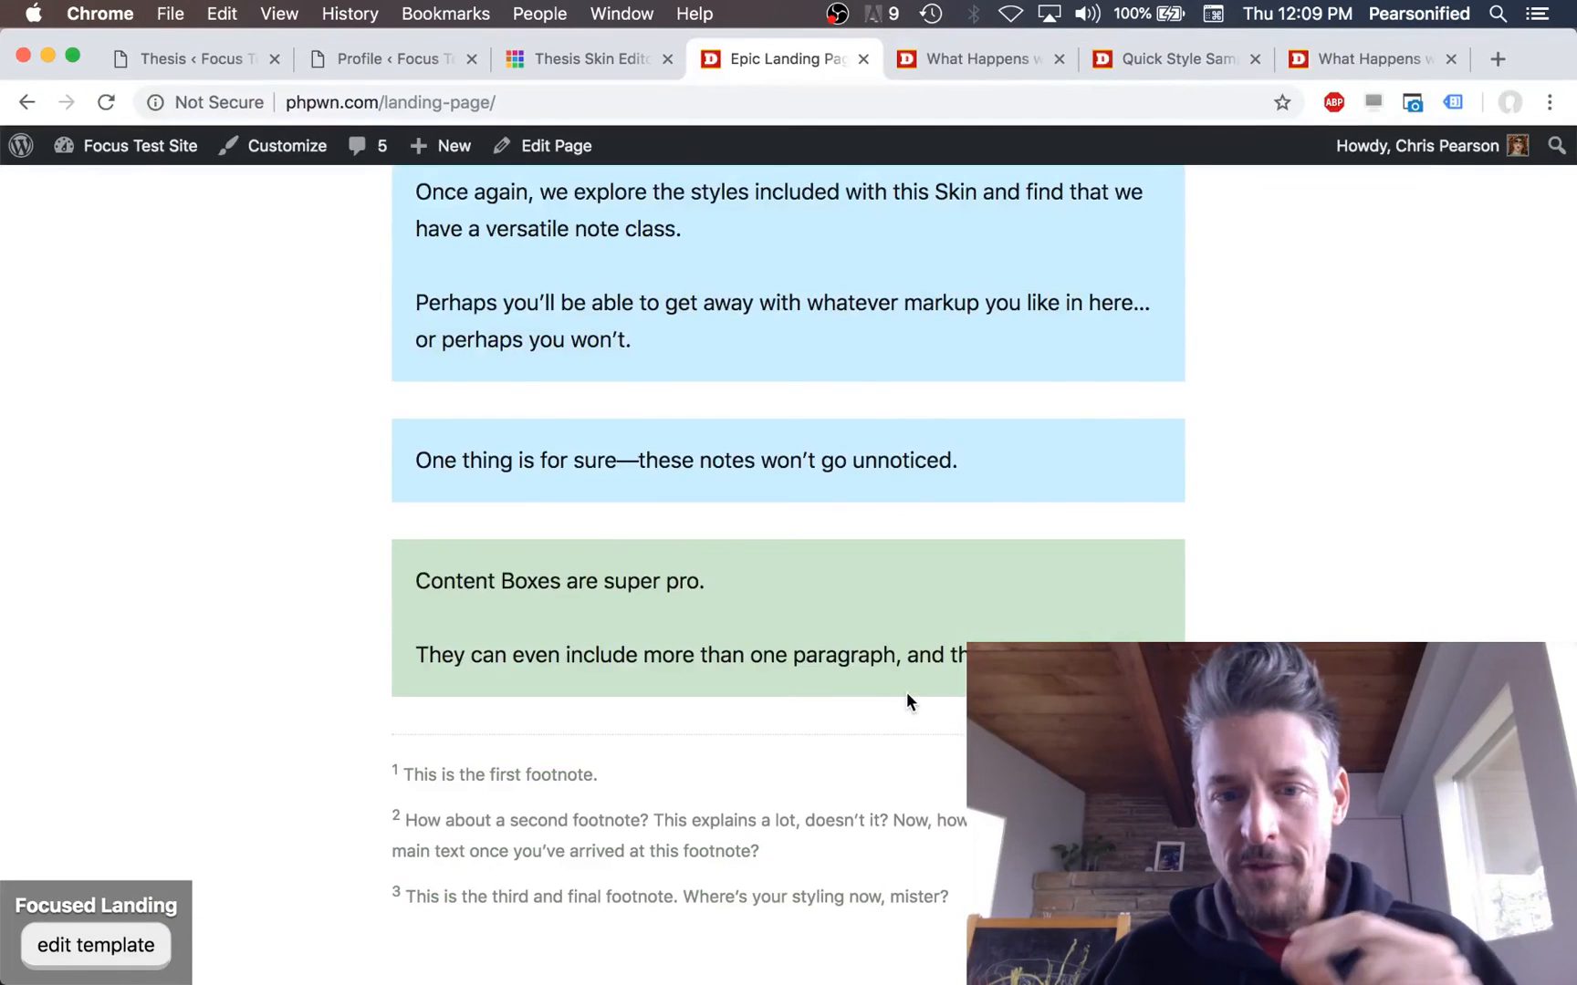
scroll(907, 691, up, 15)
scroll(907, 688, up, 5)
scroll(907, 689, down, 12)
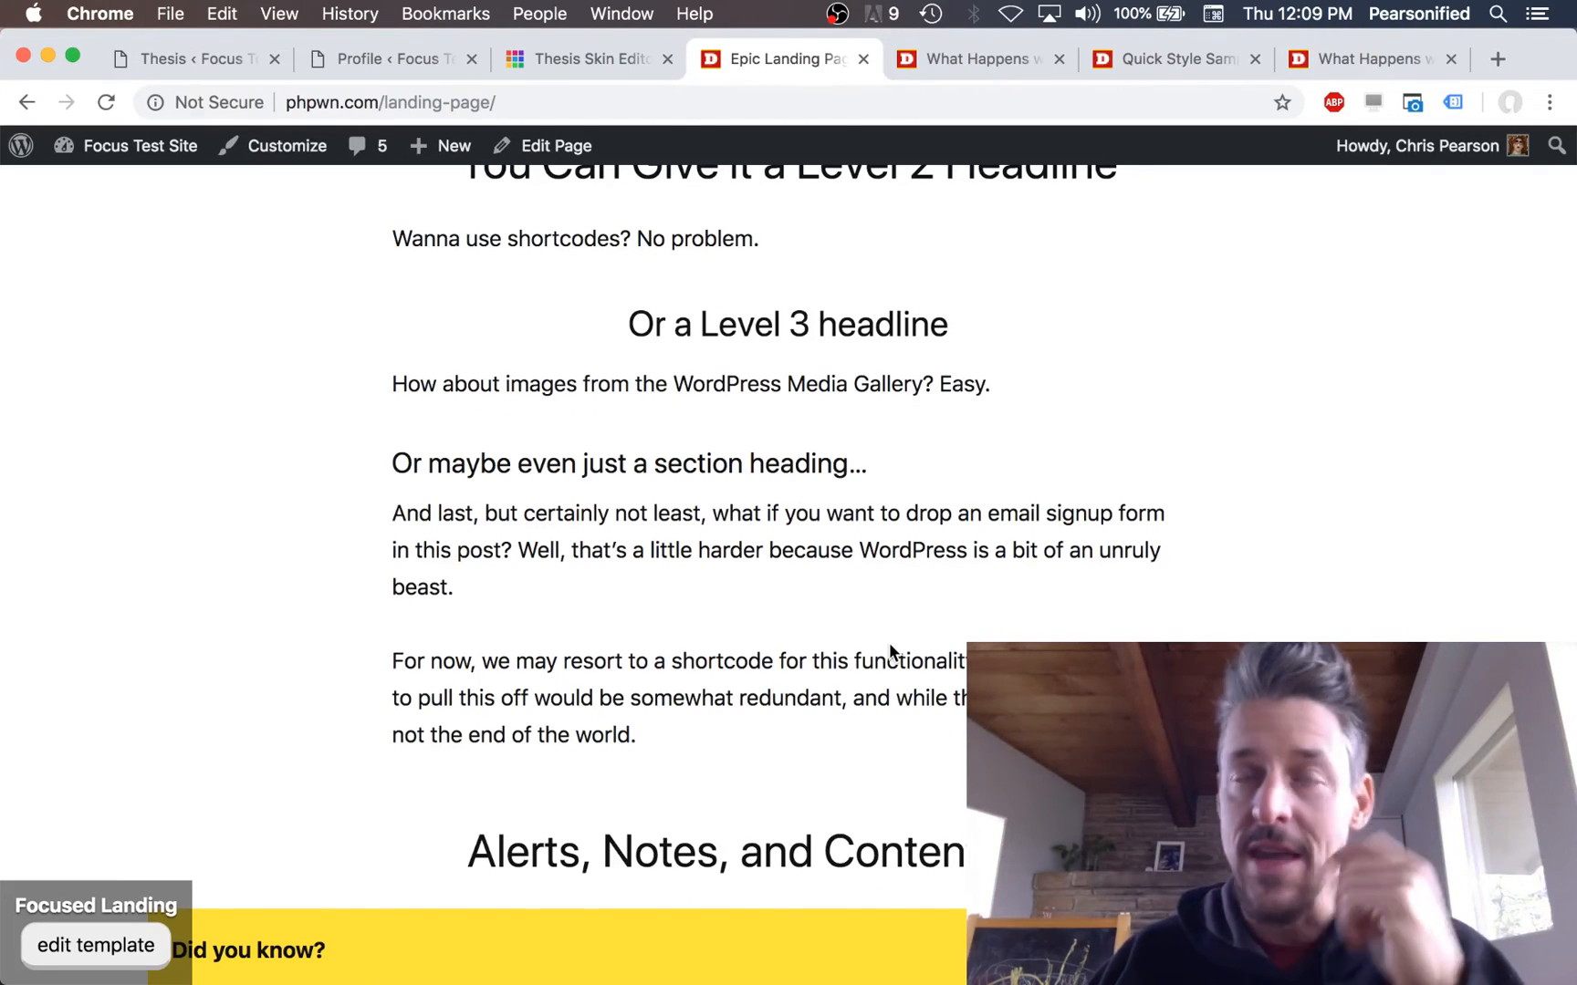
scroll(899, 597, down, 10)
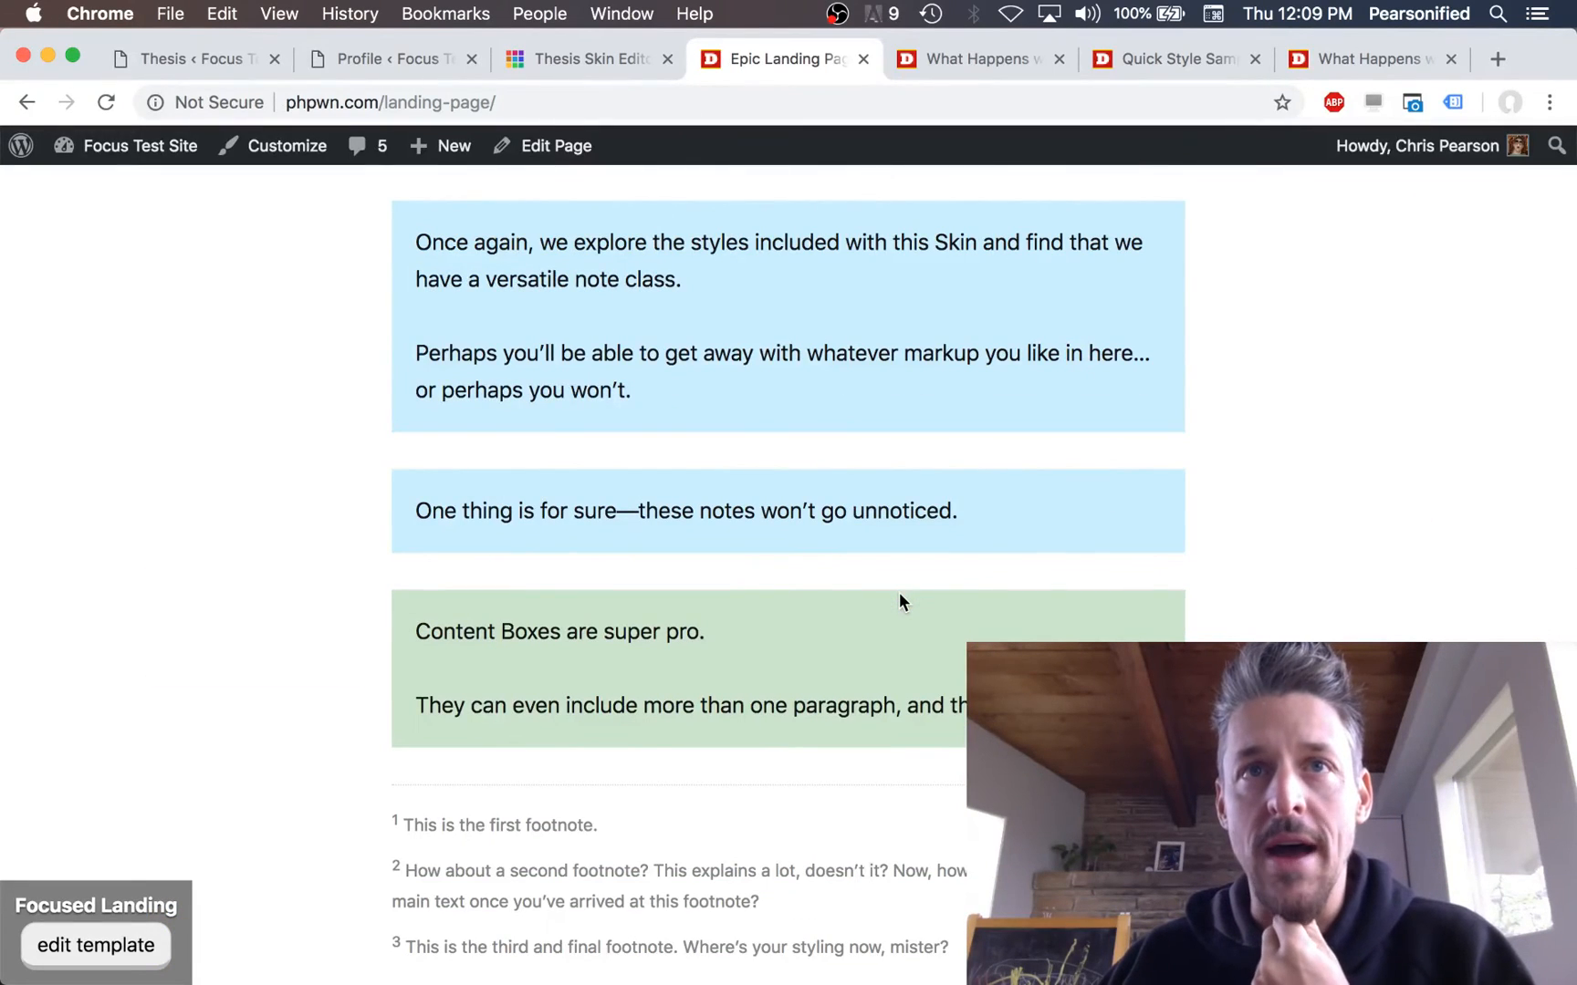
scroll(899, 600, up, 15)
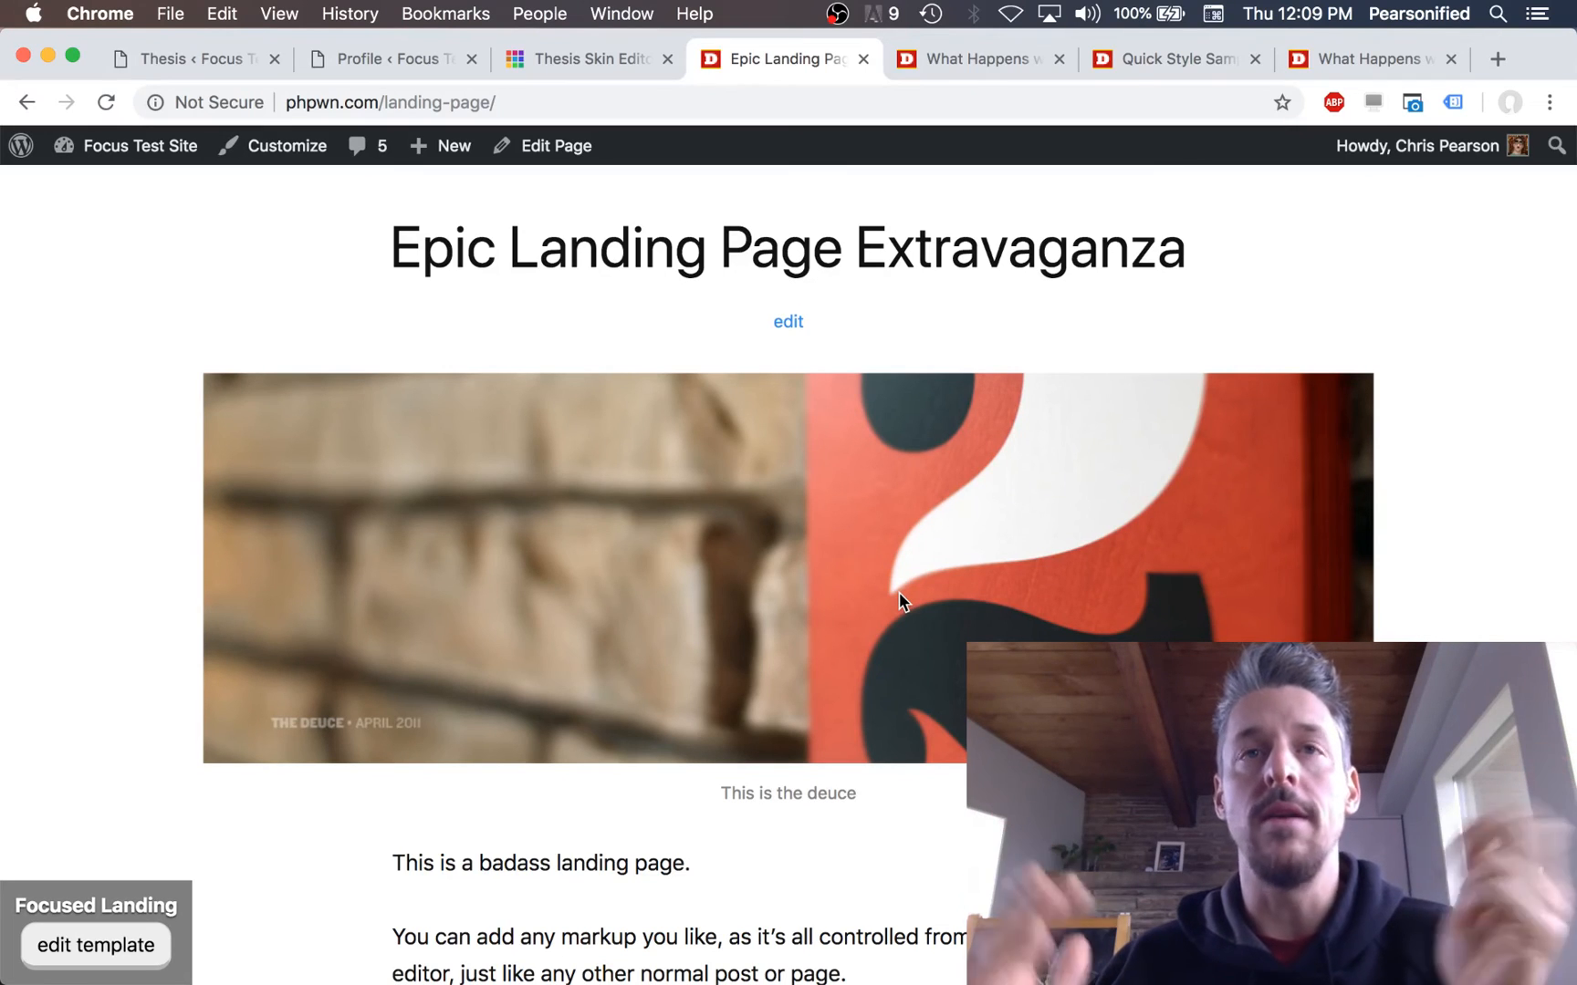
Step: Return to the Focus Skin display options and collapse the Focused Landing settings under Pages
click(199, 57)
scroll(340, 470, up, 1)
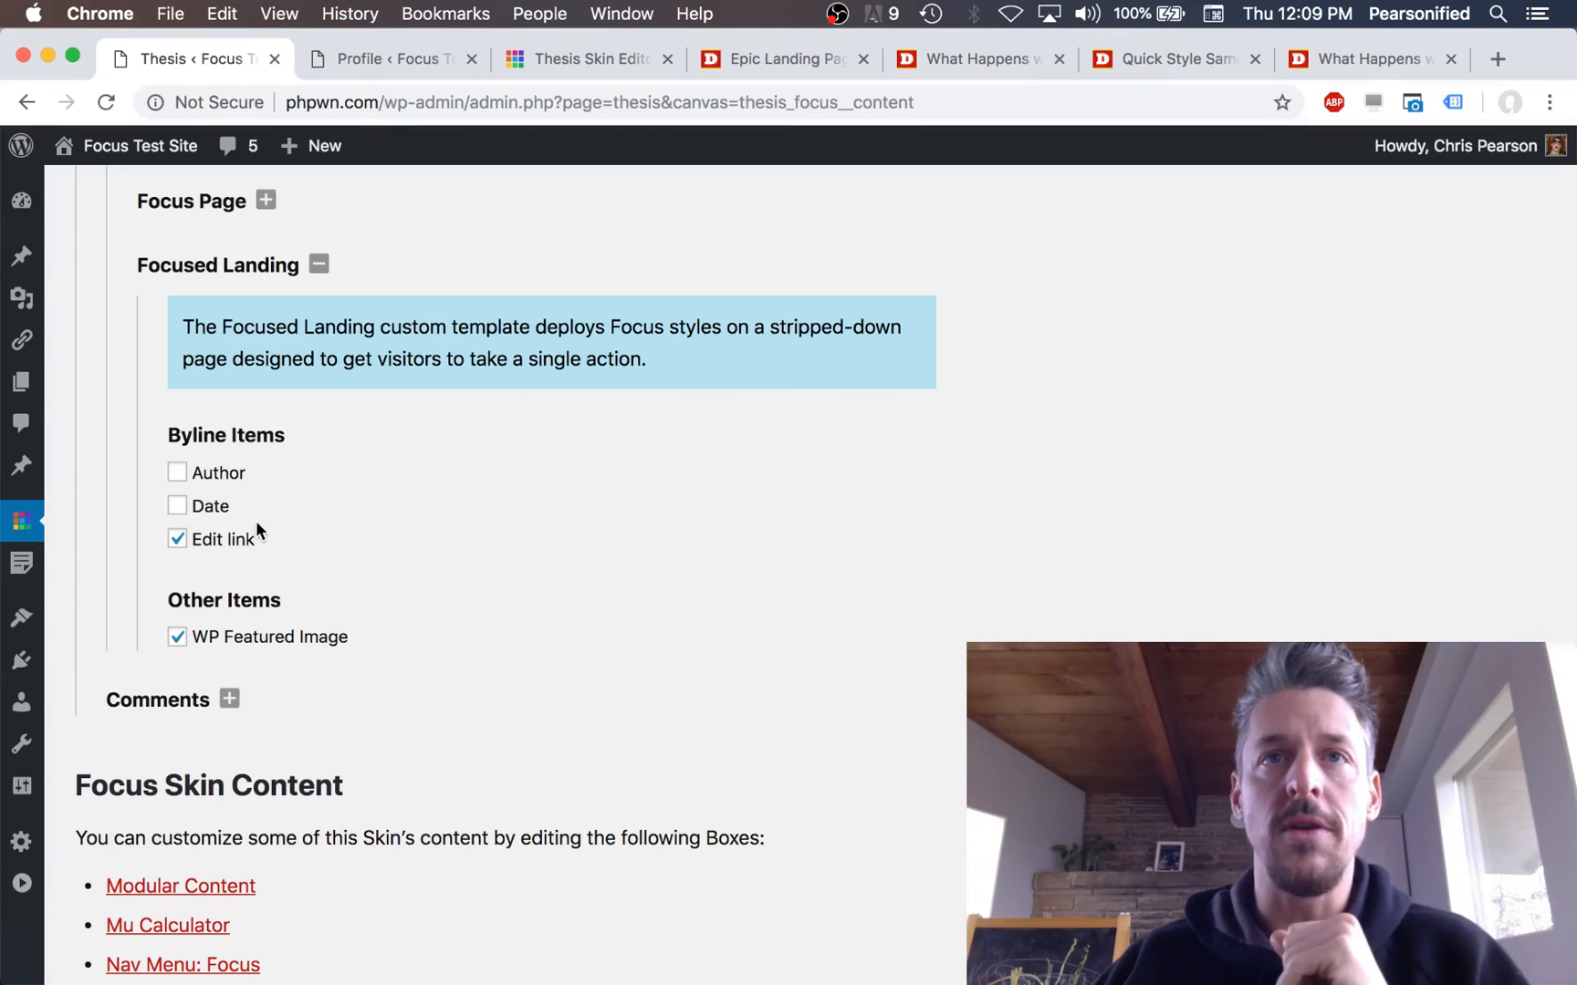
click(218, 265)
scroll(216, 283, up, 2)
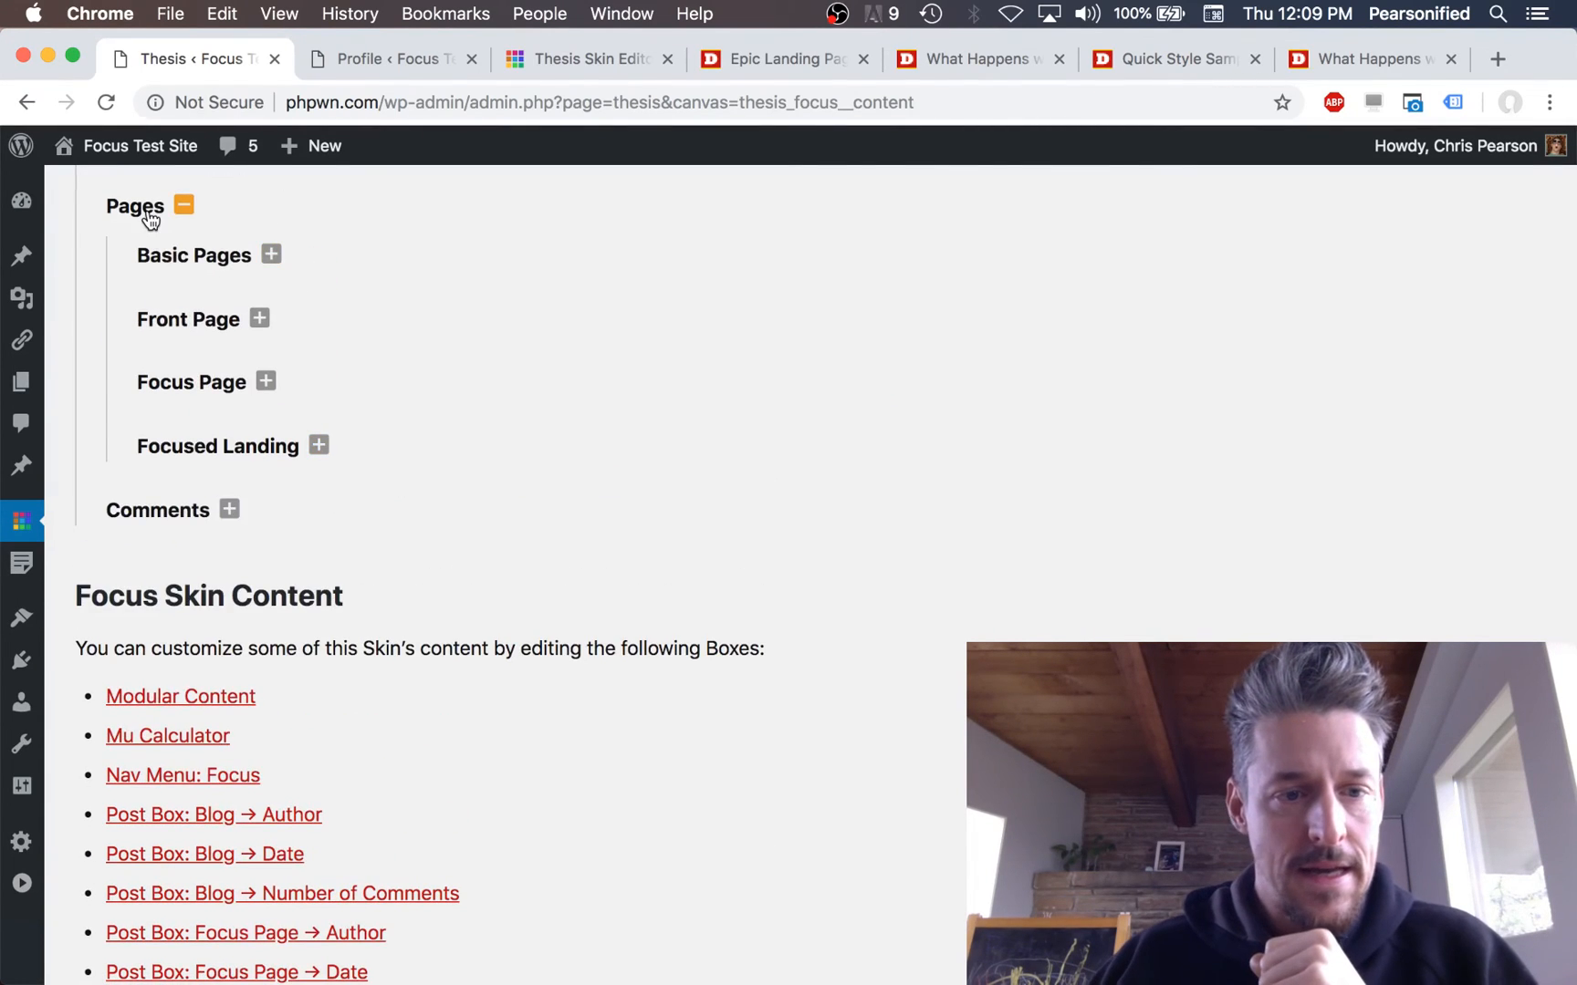
Step: Collapse the Pages settings and expand the Comments settings under Posts and Pages
click(148, 211)
scroll(264, 303, up, 3)
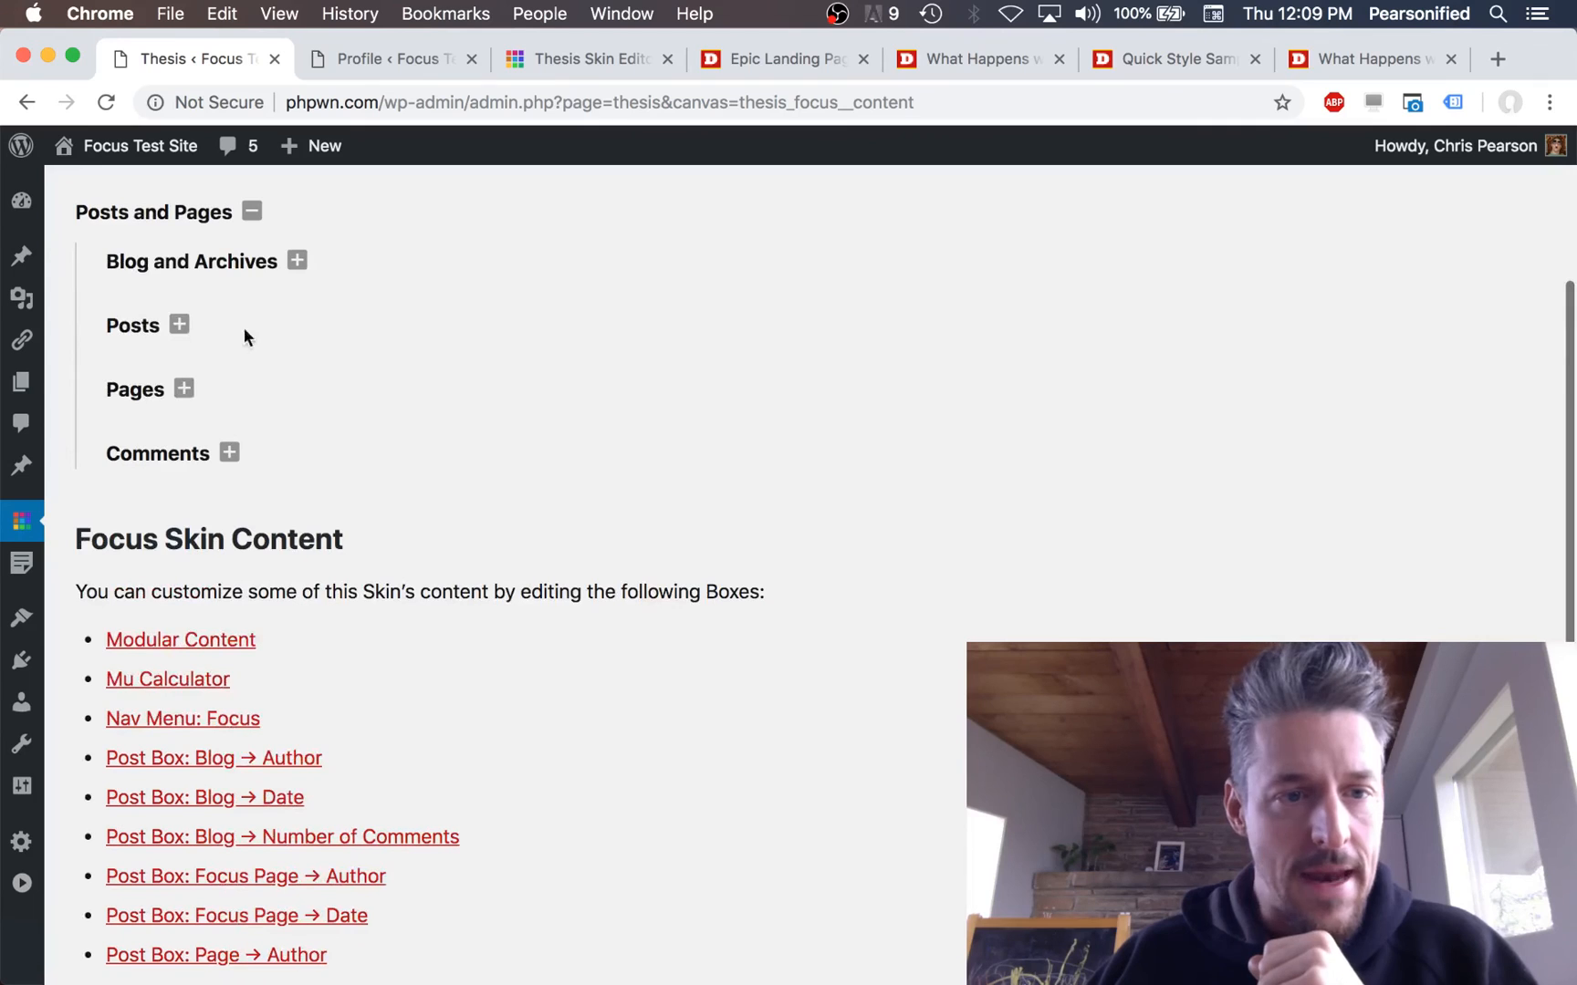
click(169, 463)
scroll(497, 448, down, 2)
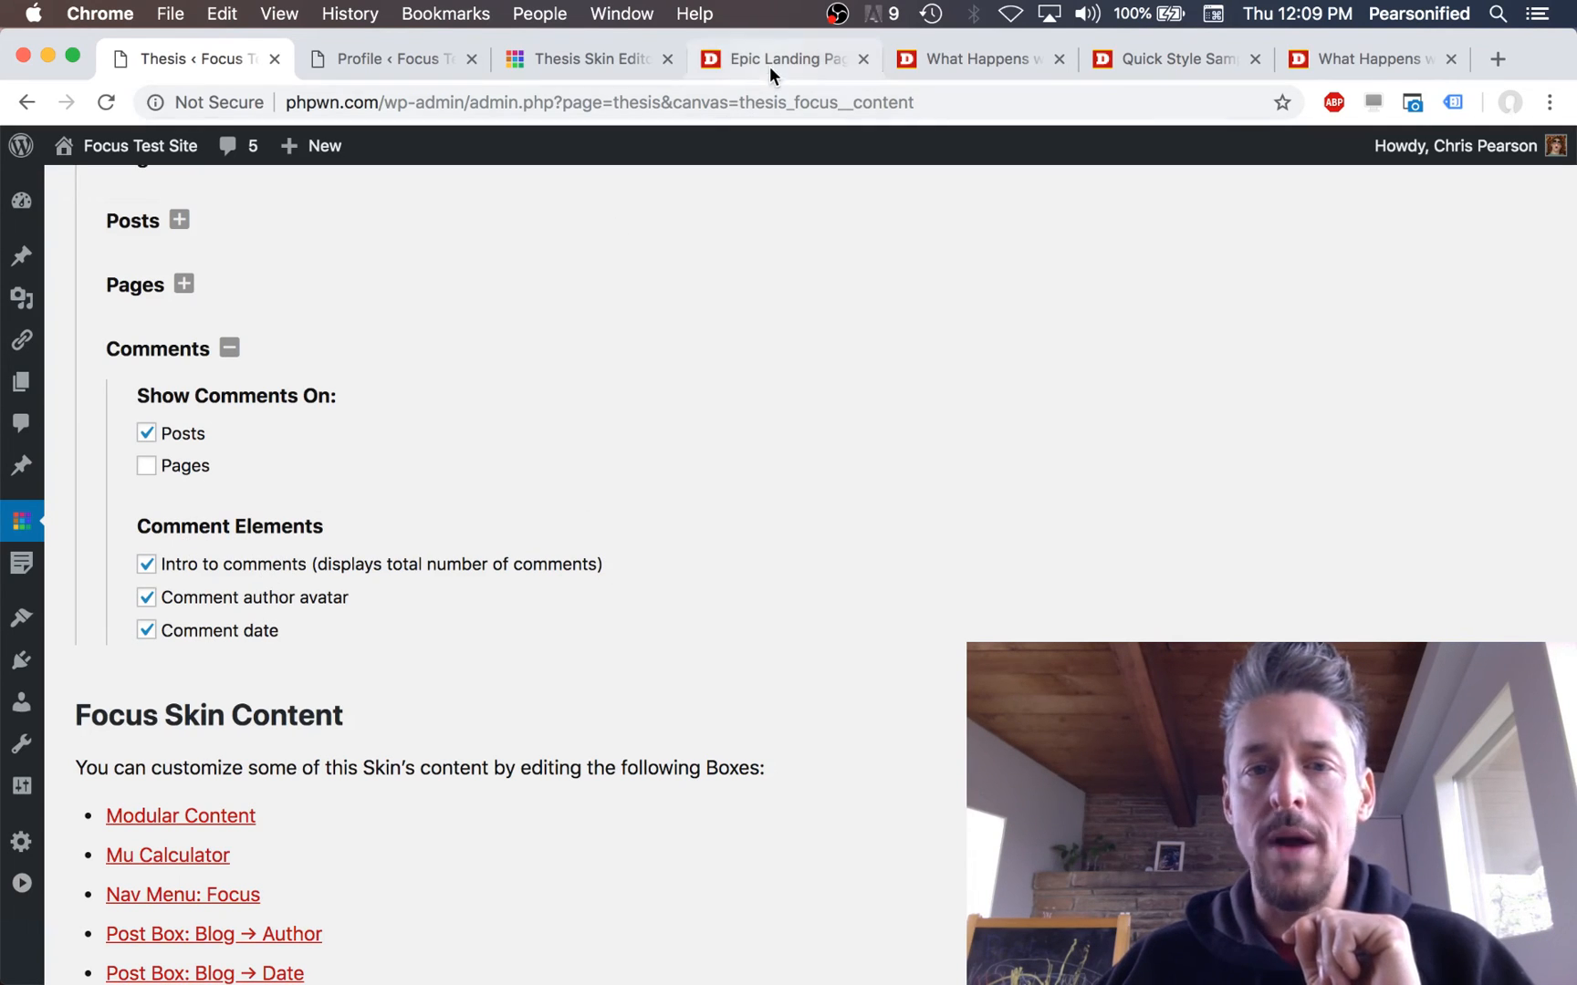
Step: Open the sample post and compare its comment intro, author avatars and comment dates with the Comment Elements settings
click(933, 48)
scroll(956, 677, up, 10)
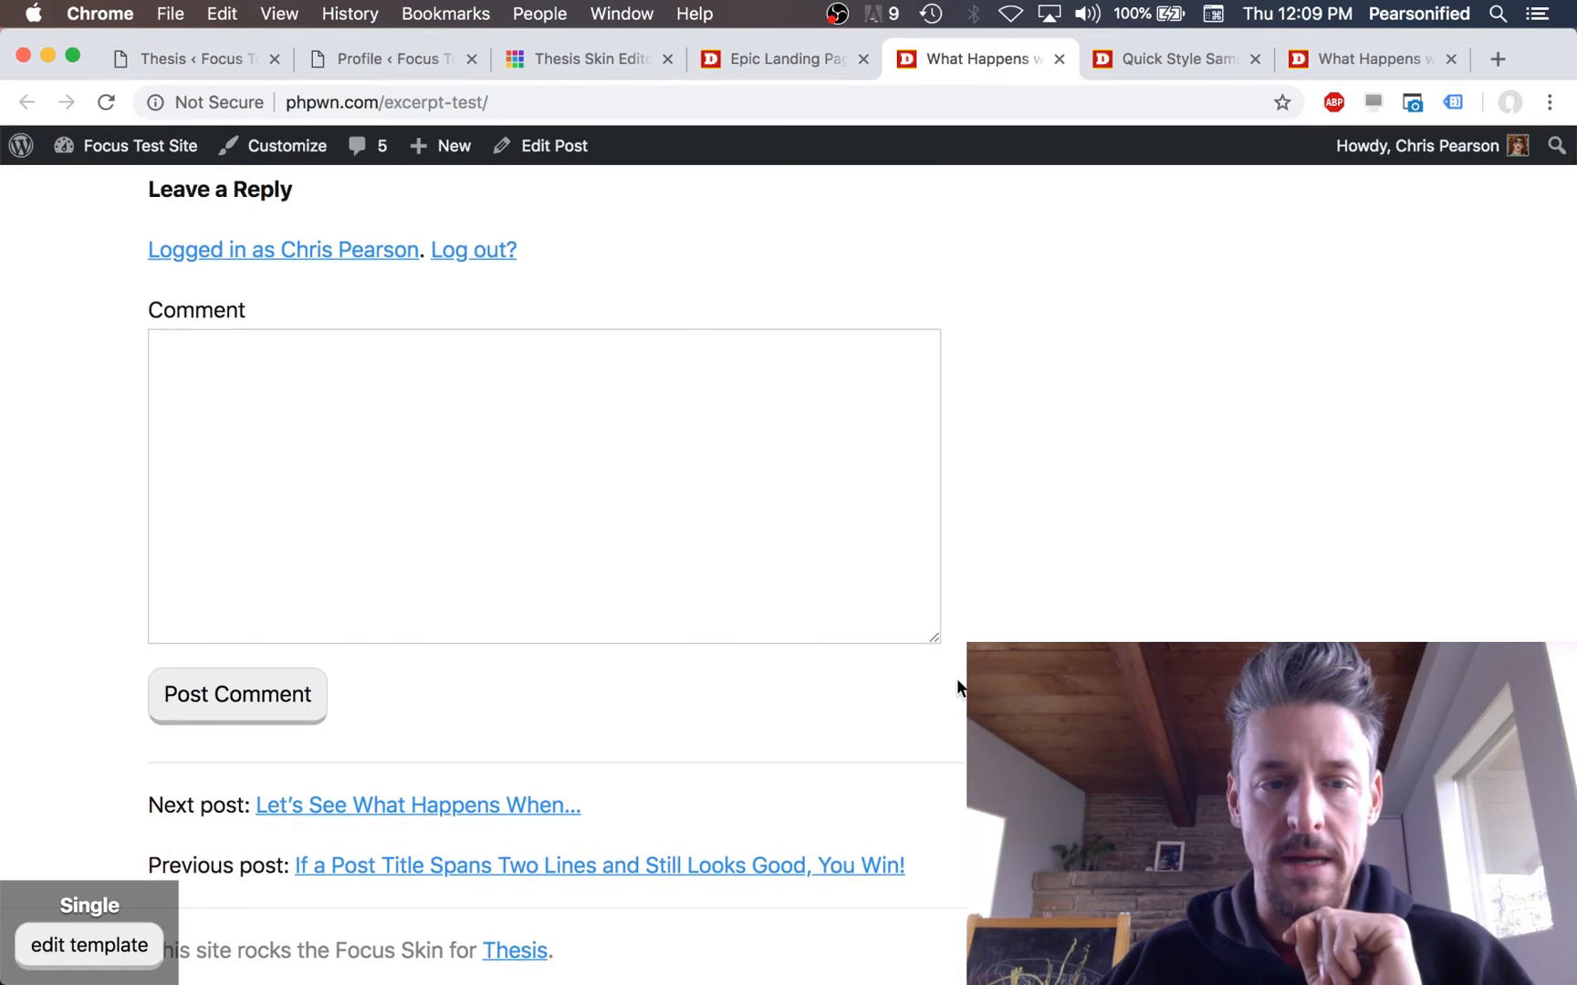
scroll(956, 677, up, 3)
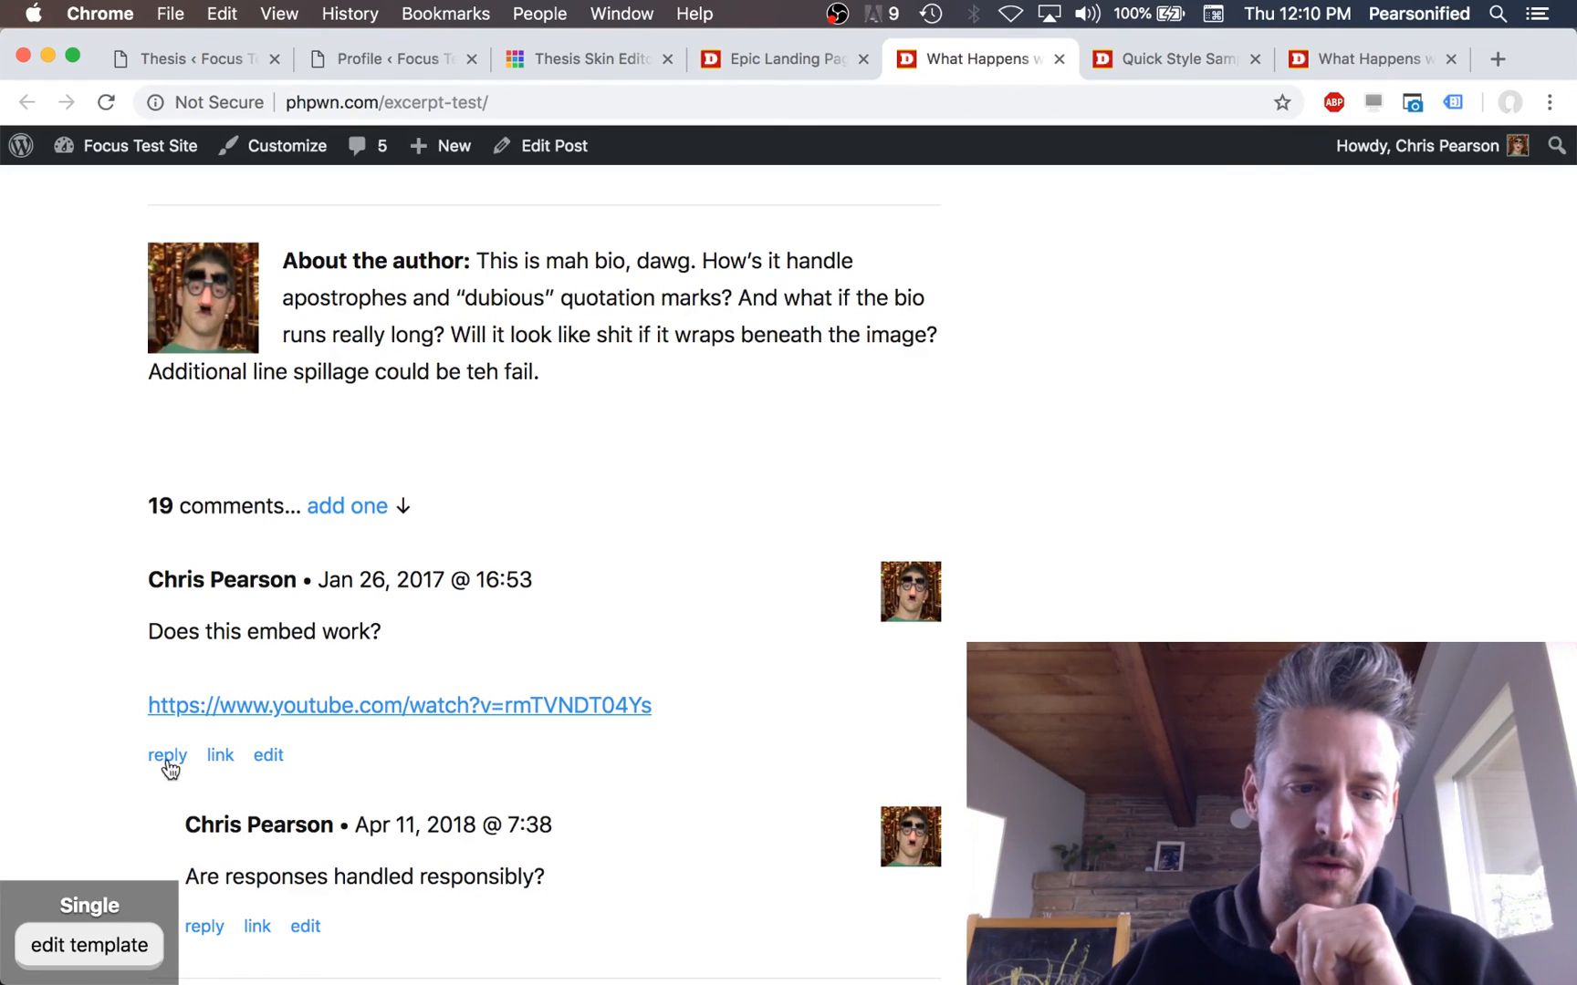
click(172, 54)
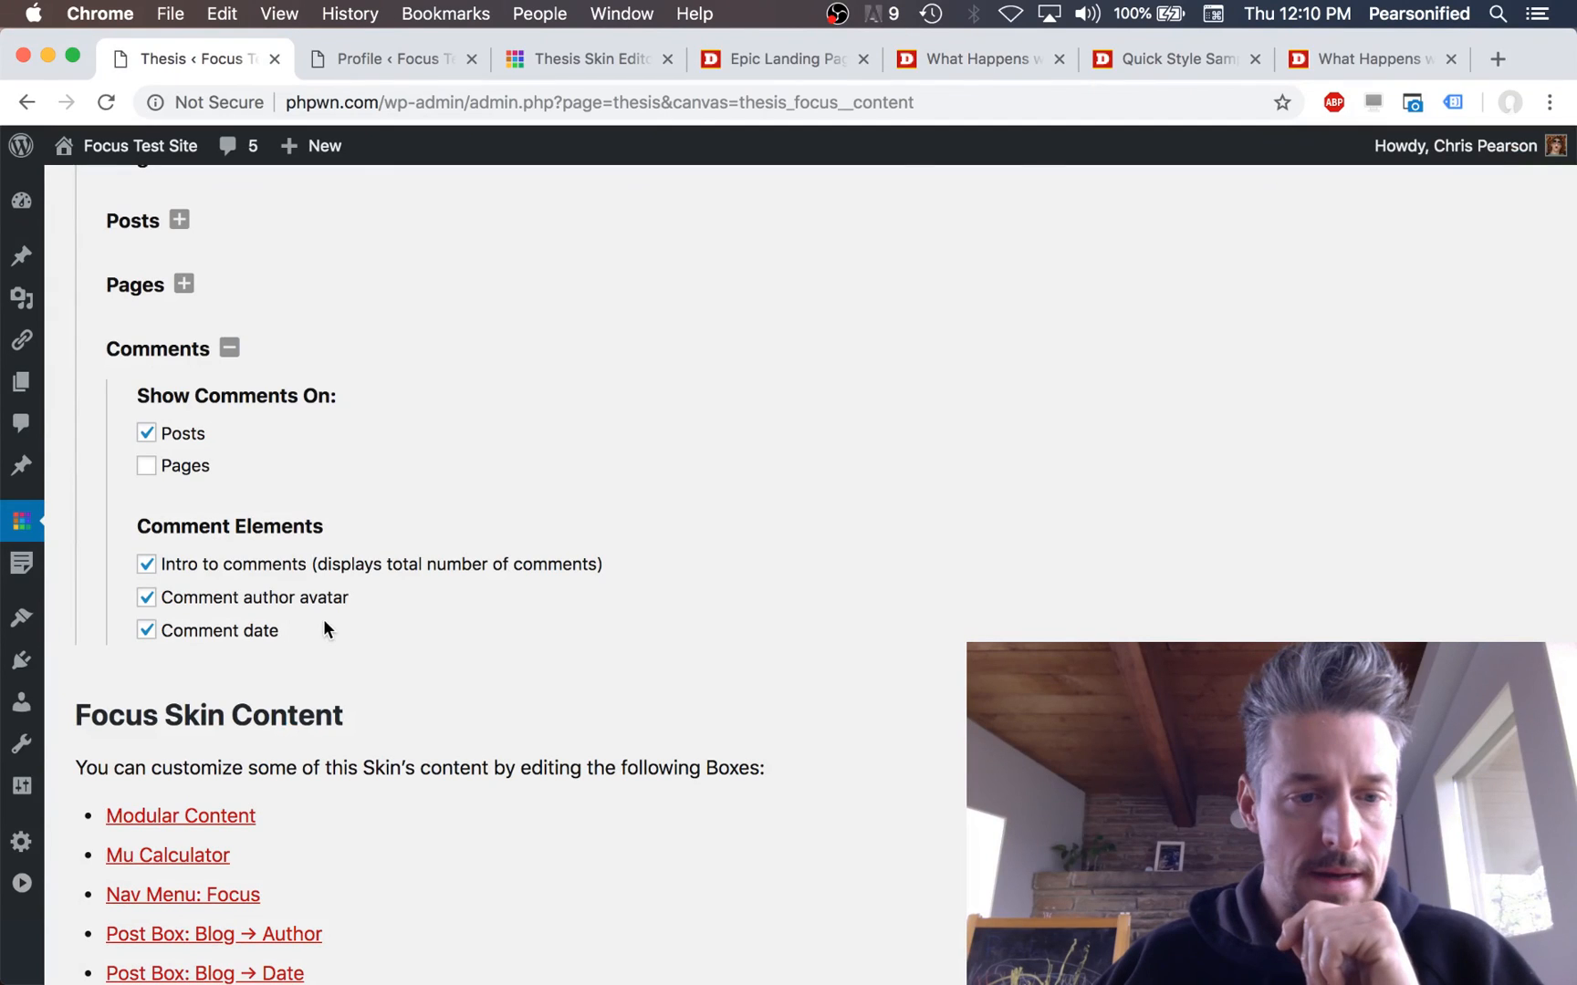
click(952, 64)
drag(153, 506, 484, 505)
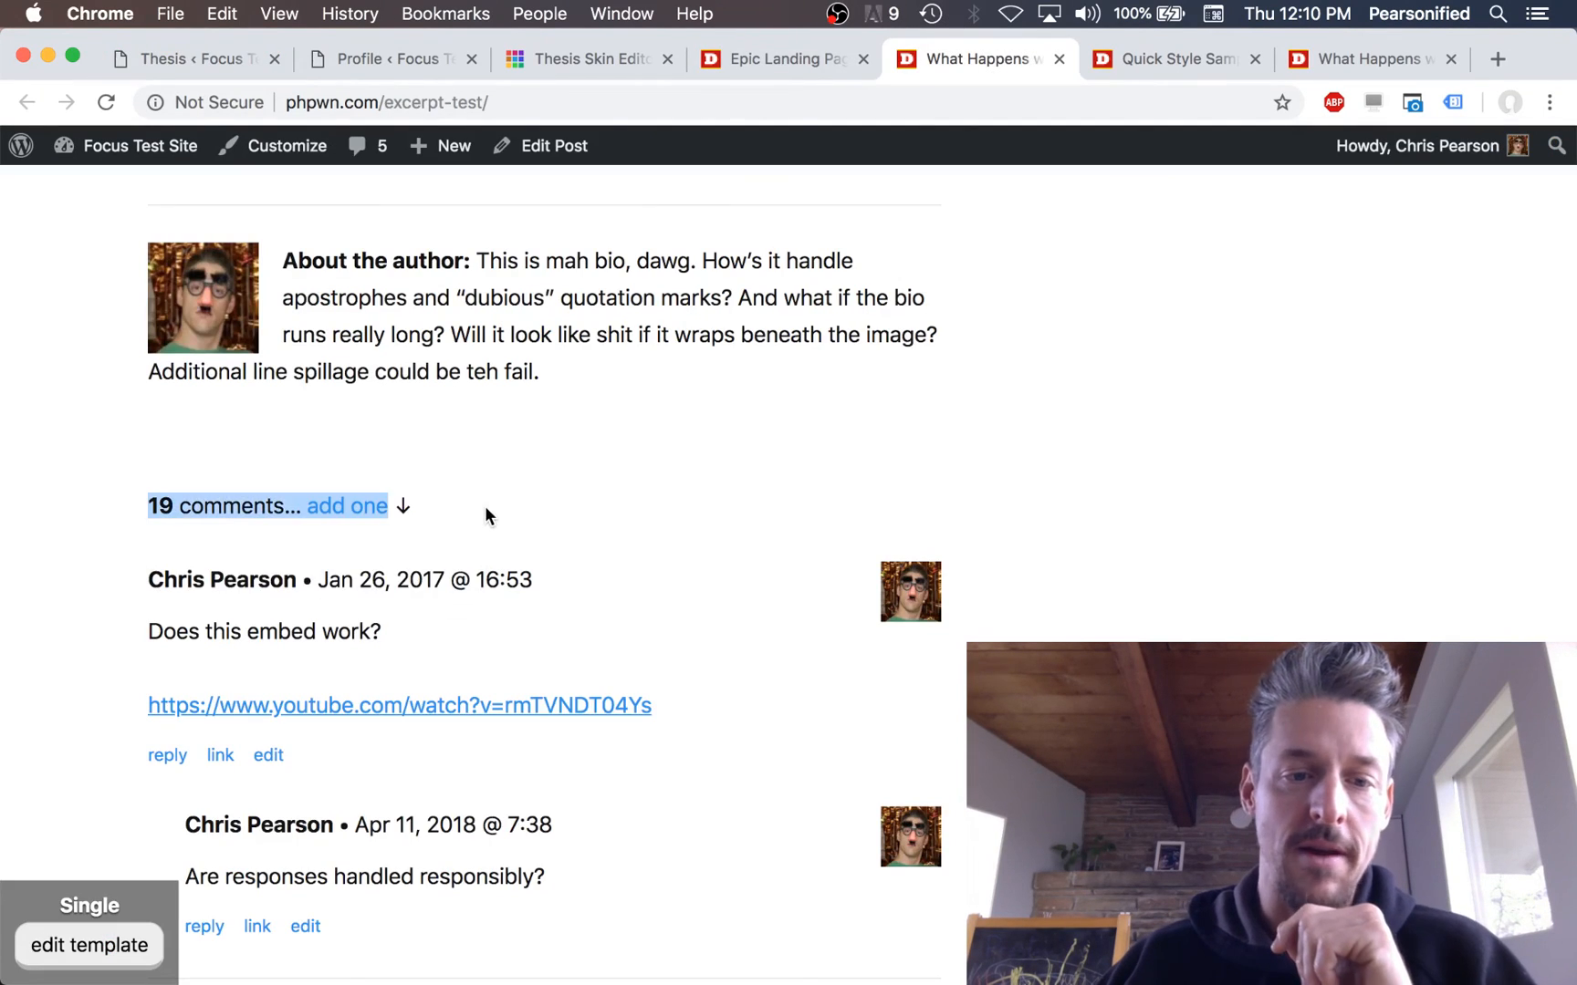
click(486, 502)
Step: Return to the Focus Skin display options and collapse the Comments settings and the whole Posts and Pages group
click(210, 58)
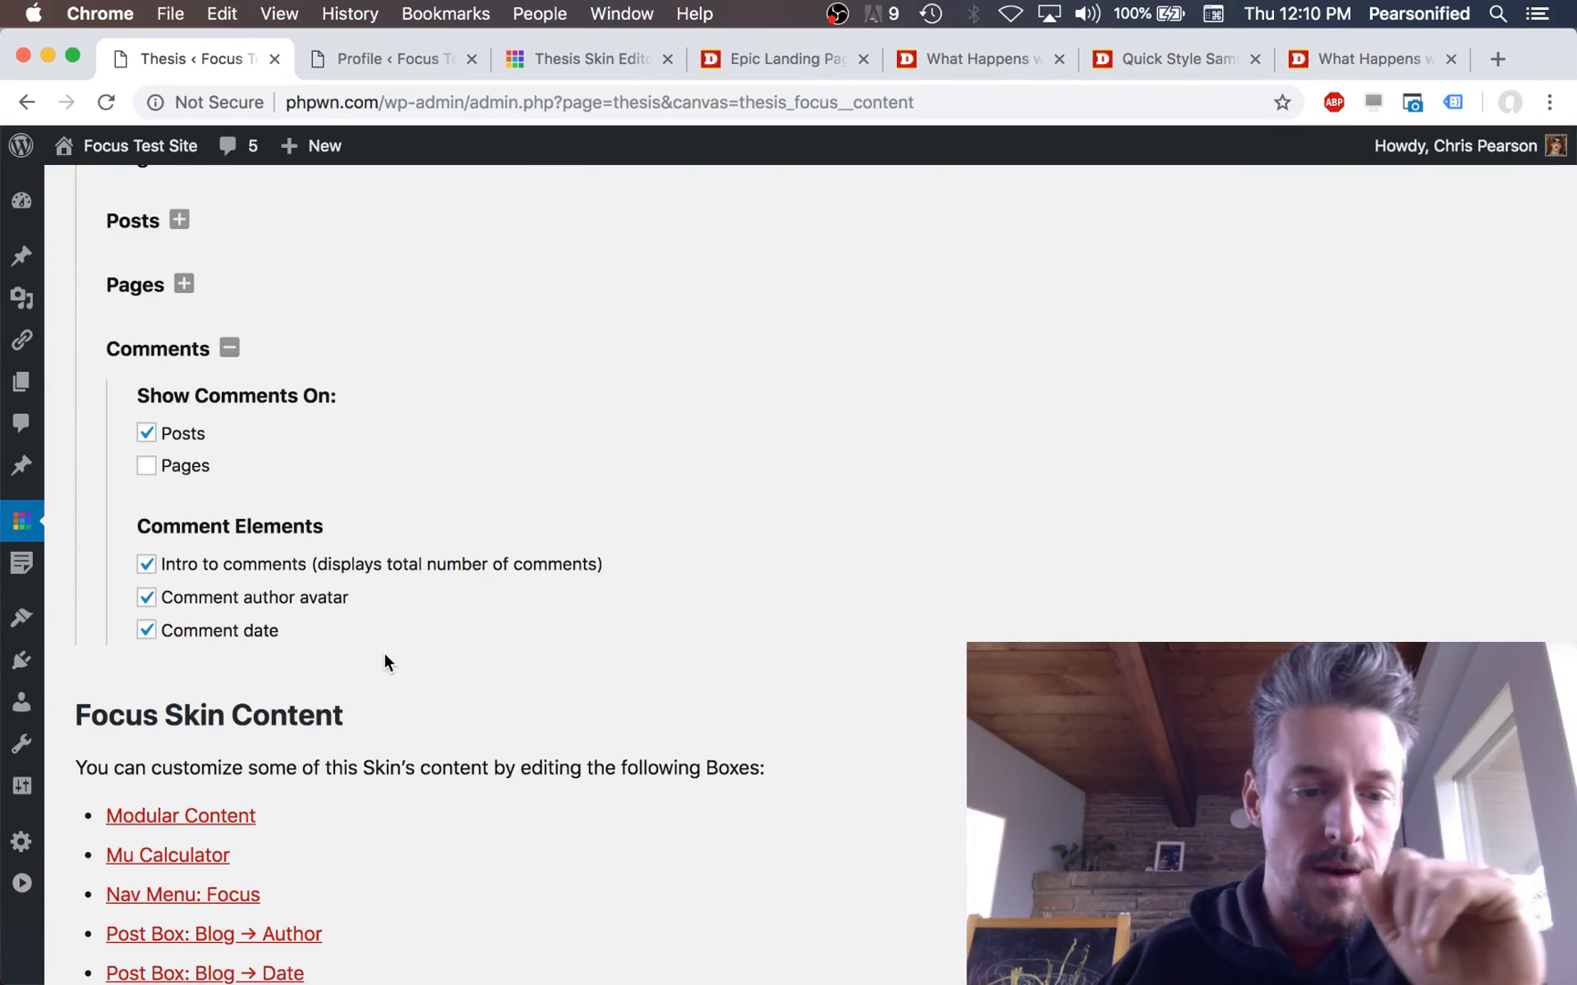
click(177, 354)
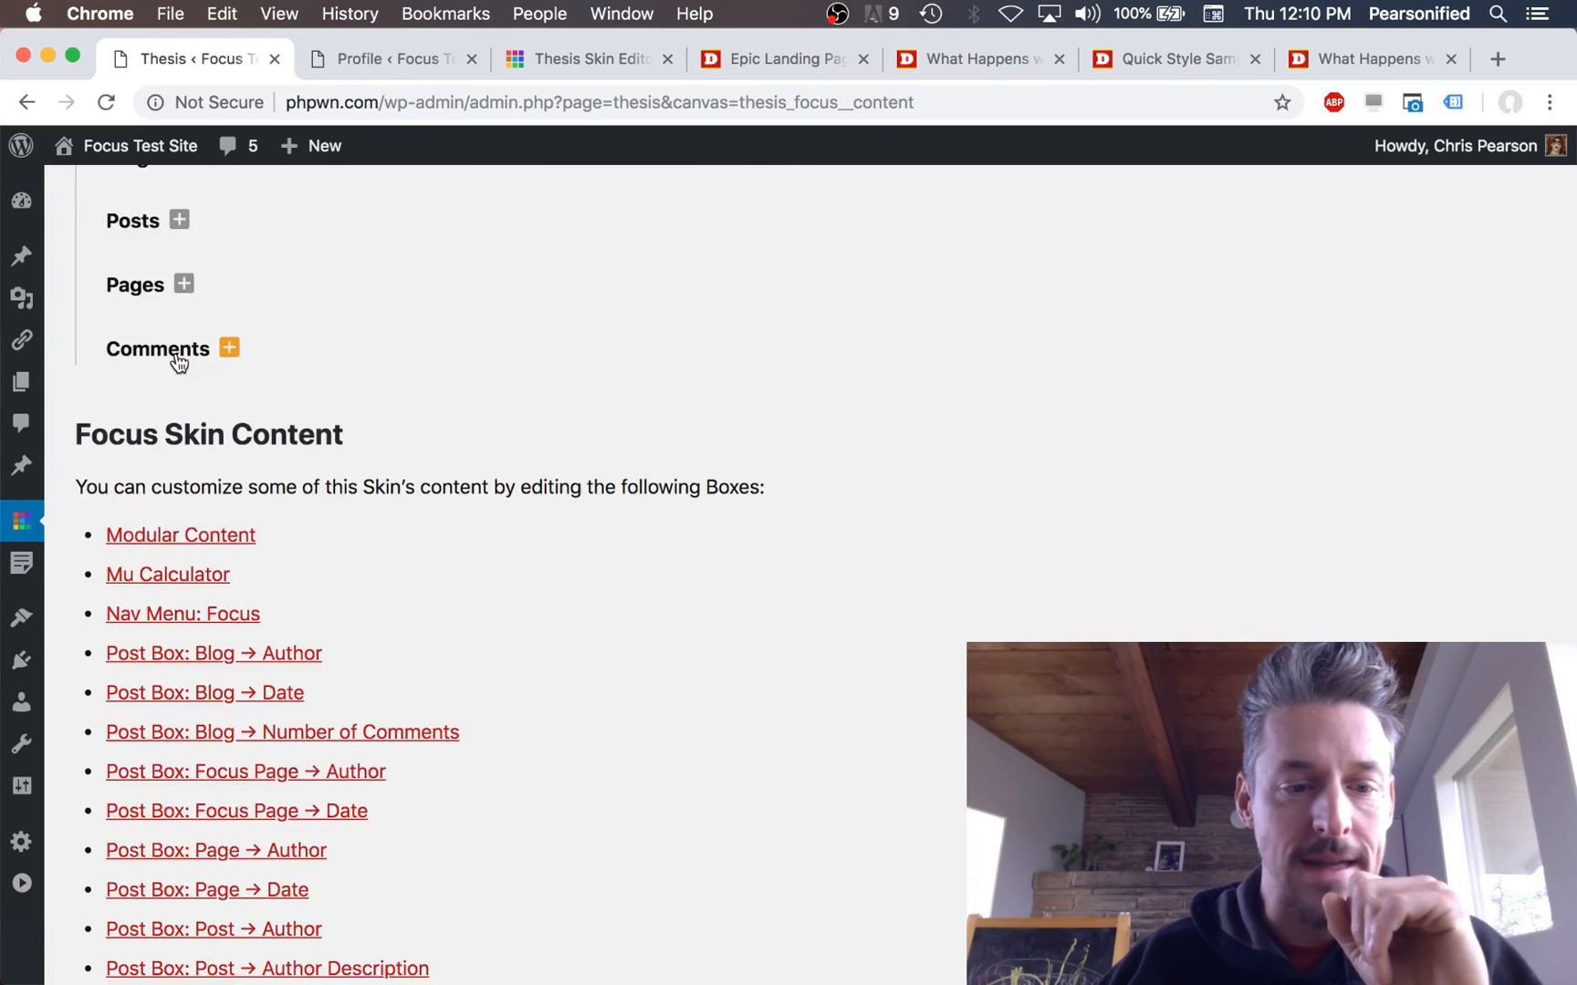
scroll(177, 356, up, 5)
click(177, 363)
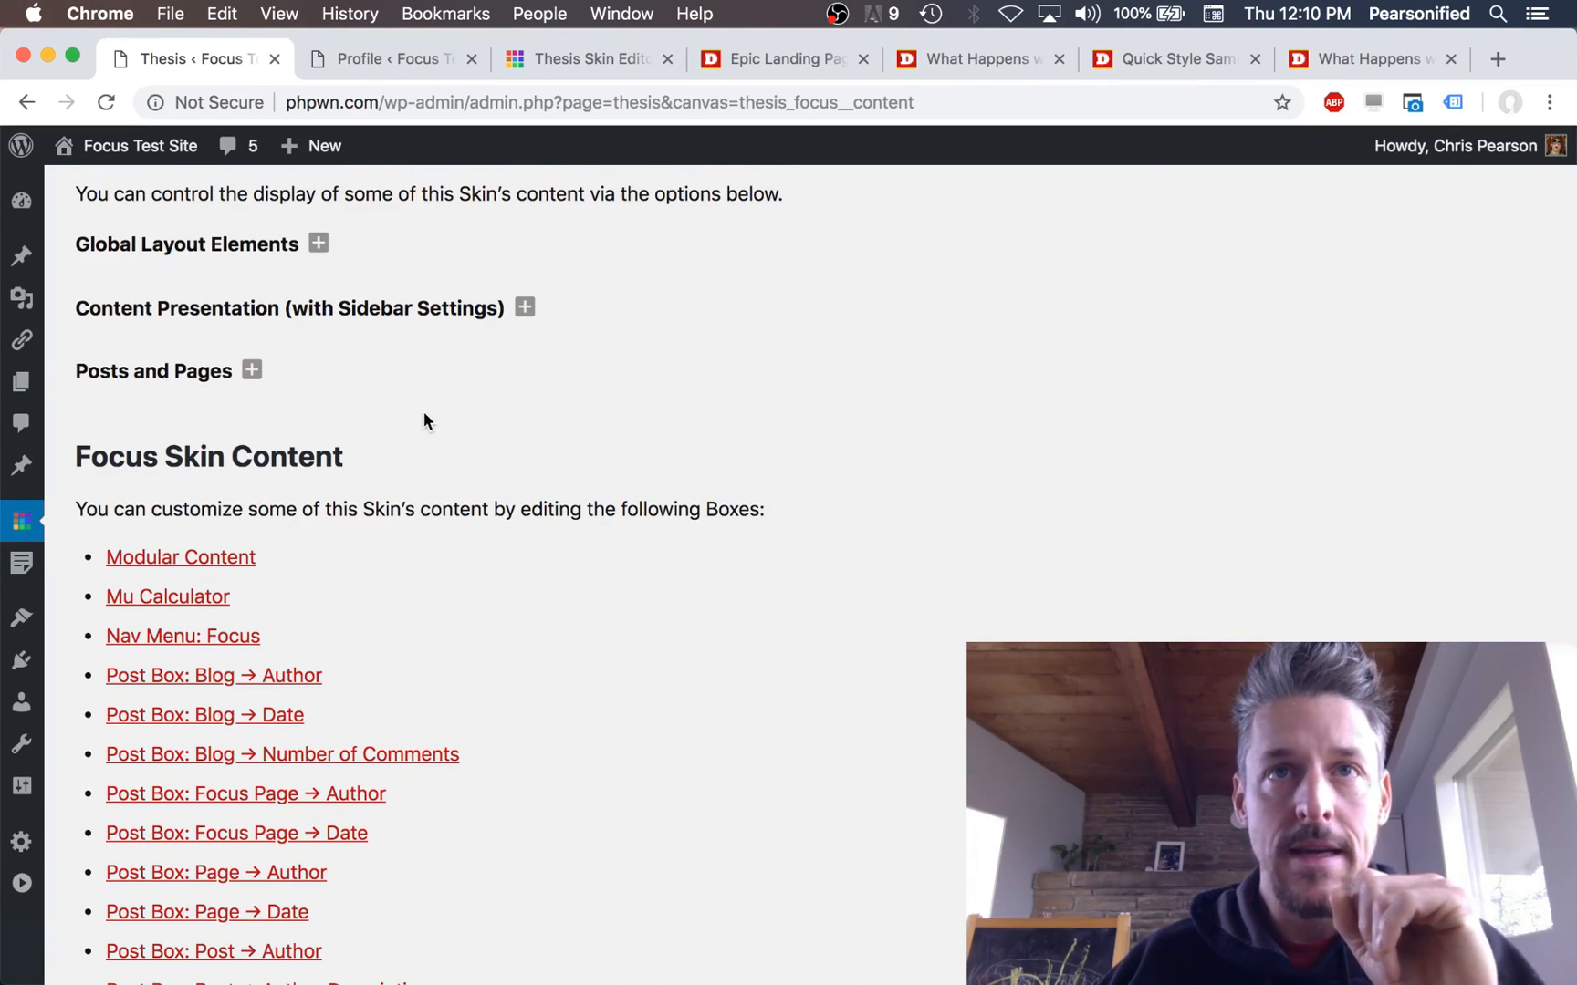
scroll(428, 424, up, 3)
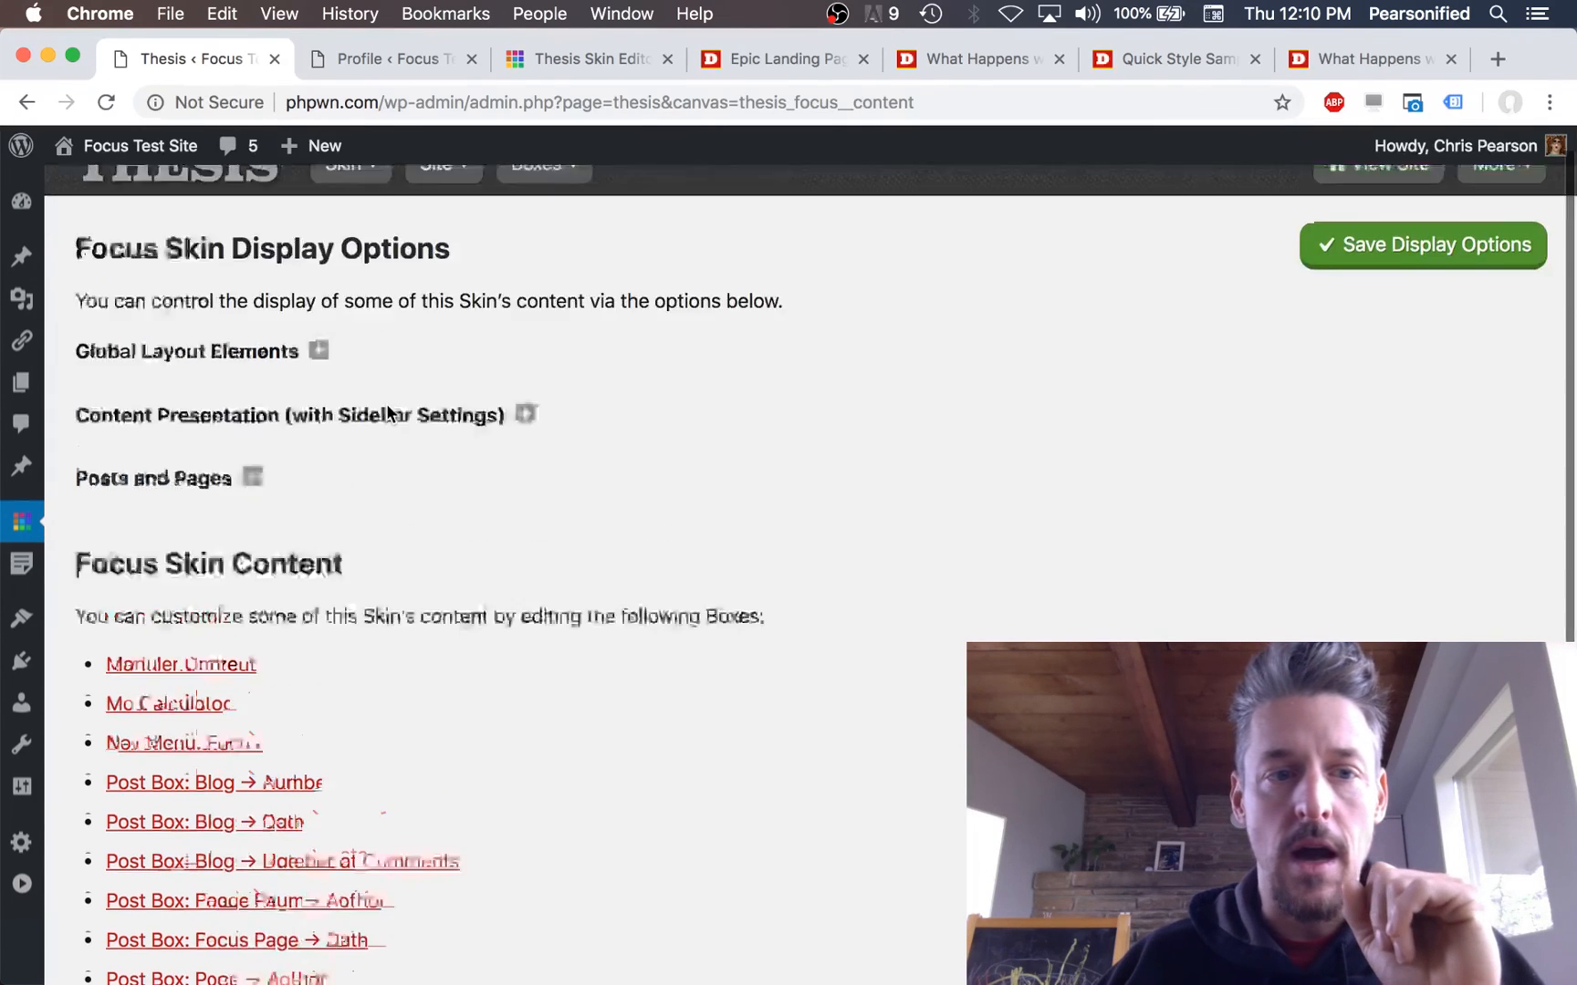